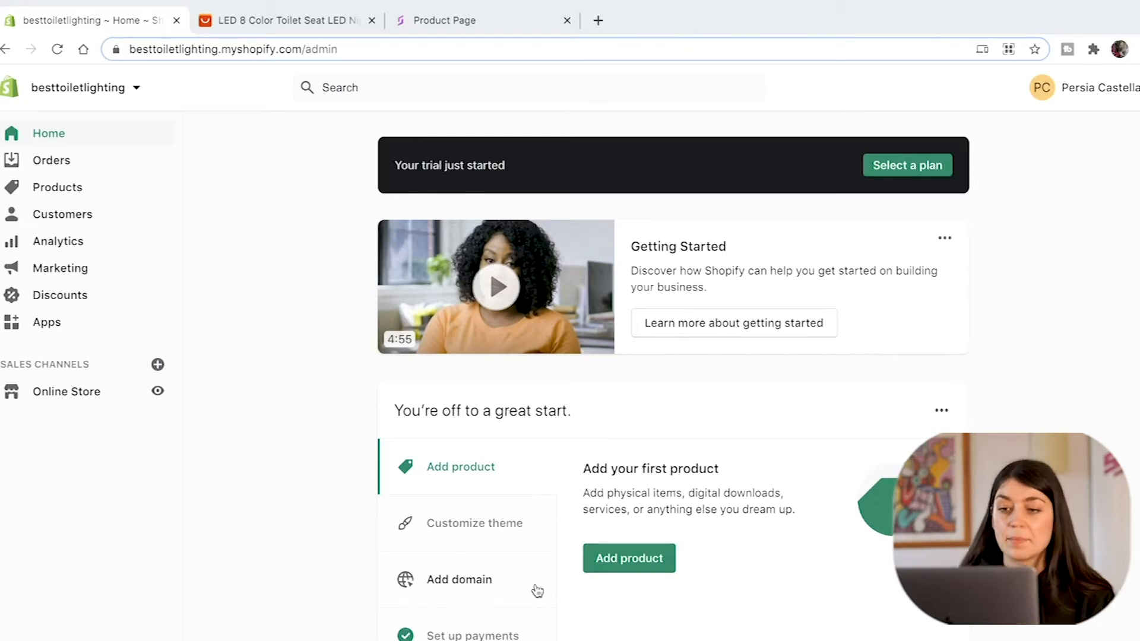
Step: Open the form for adding a first product in the store admin and look over its fields
left_click(627, 567)
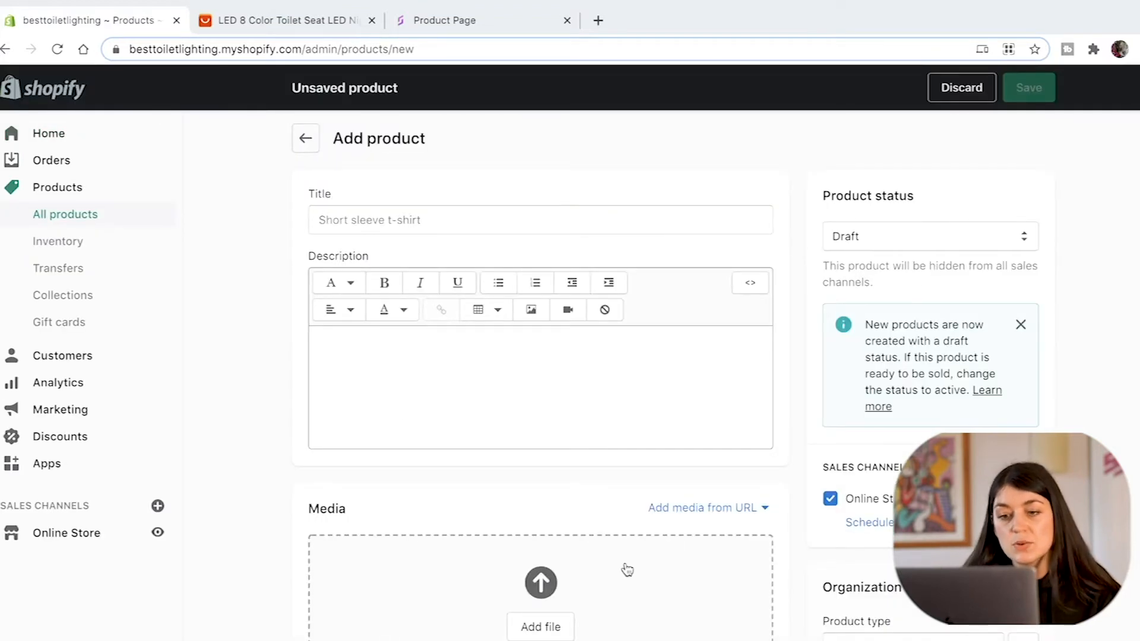
scroll(627, 570, "down", 1)
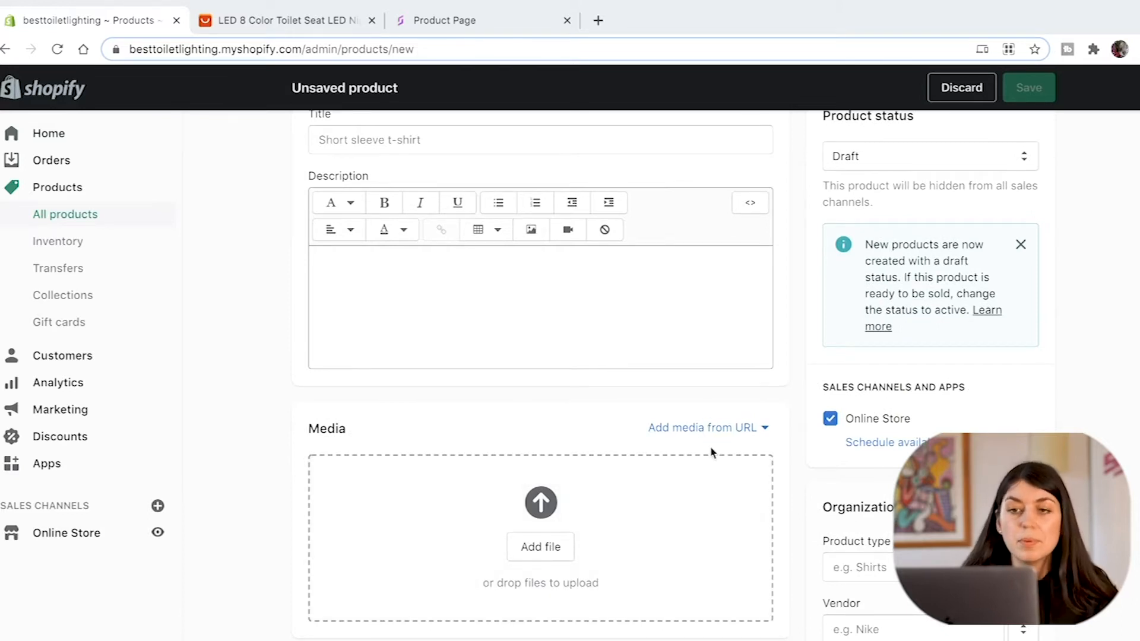
scroll(594, 386, "up", 1)
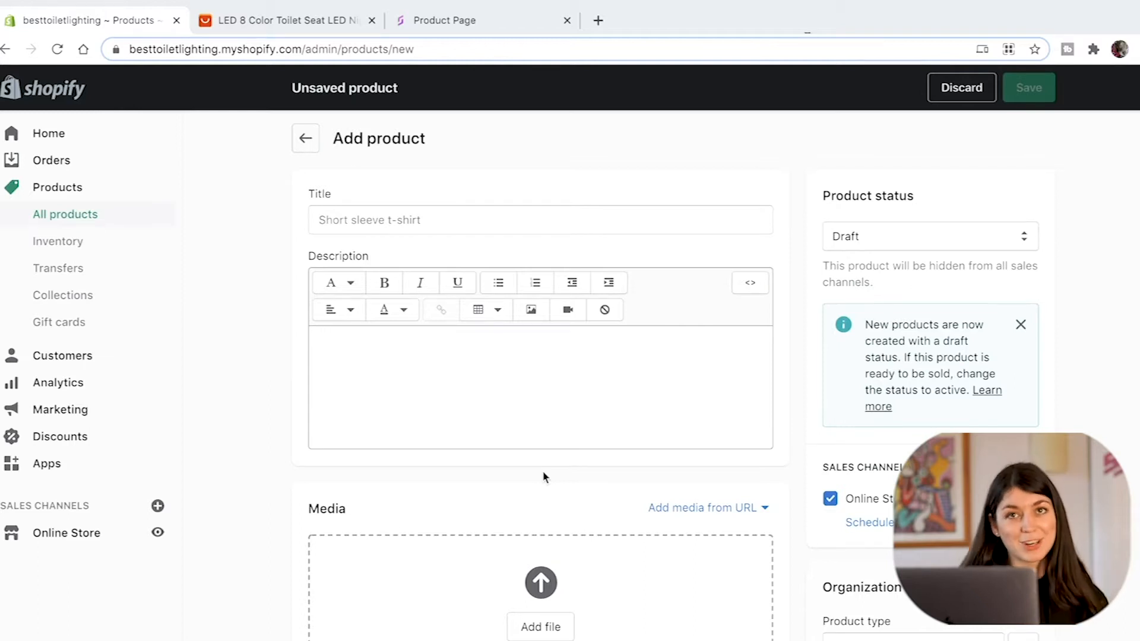
Step: Open oberlo.com in a new browser tab placed directly after the store admin's tab
left_click(598, 22)
left_click_drag(590, 23, 172, 27)
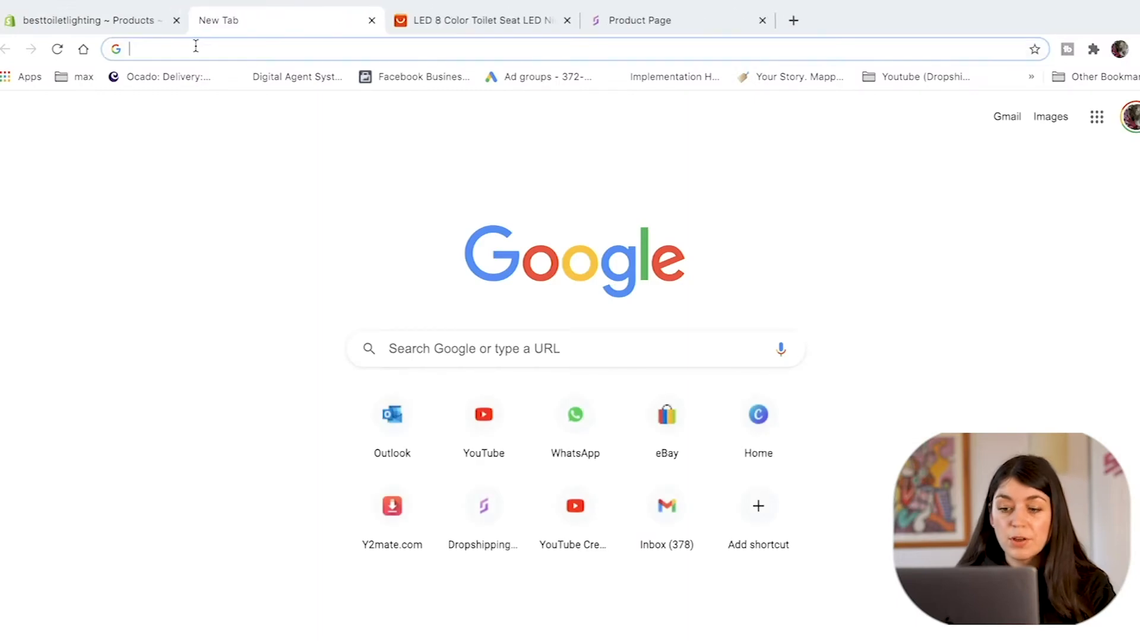
type("oberlo.com")
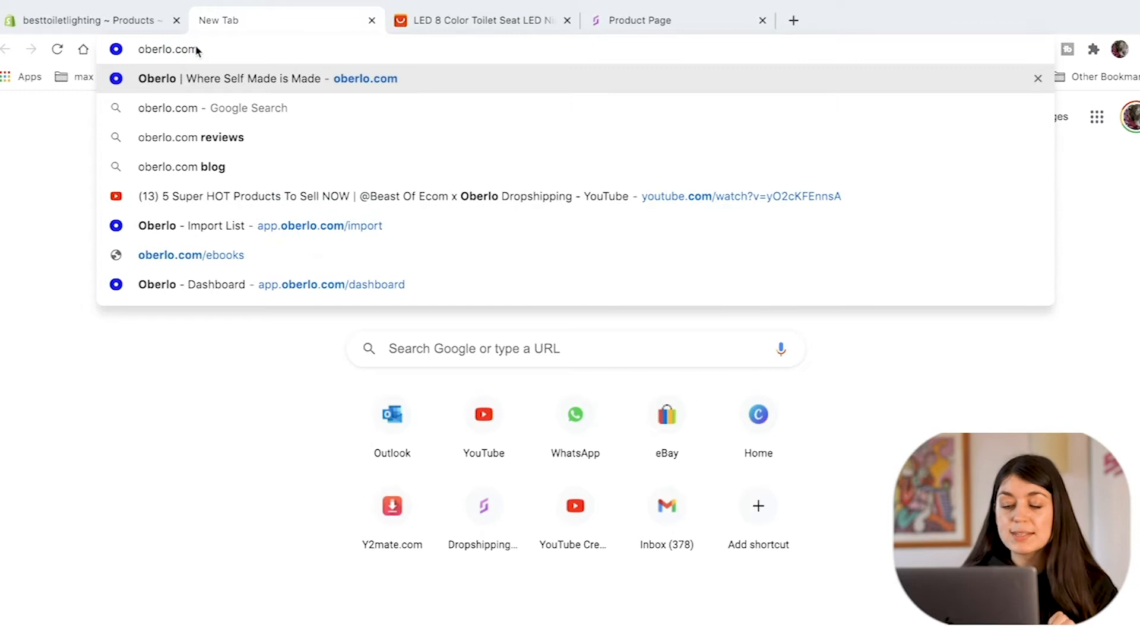
key("Return")
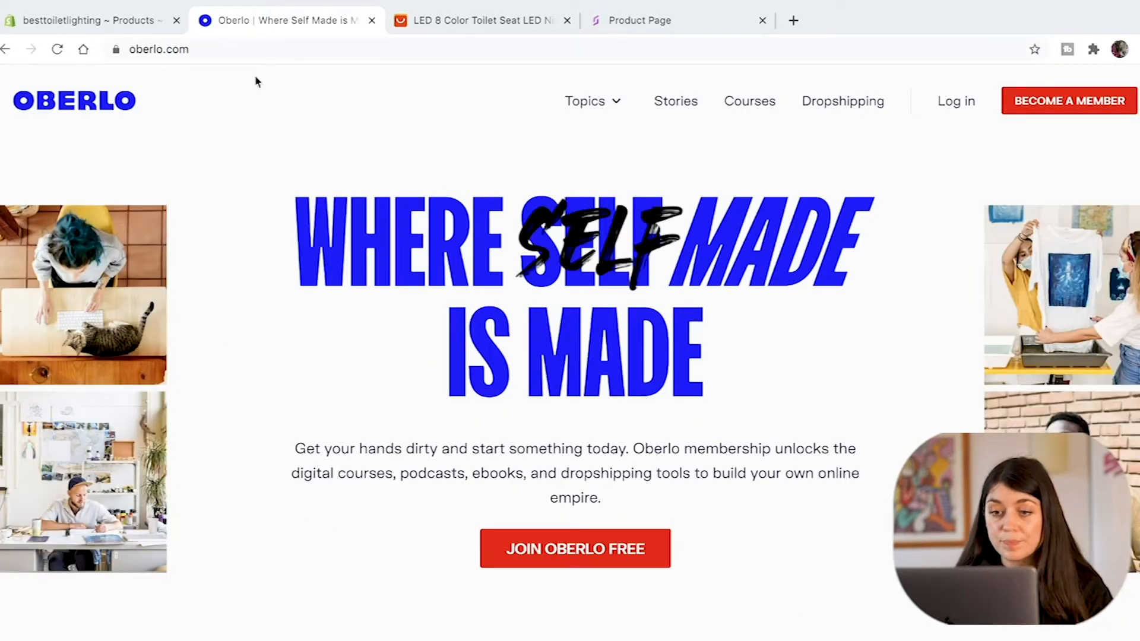
Step: Join Oberlo for free and go through its Dropshipping page to the Oberlo dashboard
left_click(621, 561)
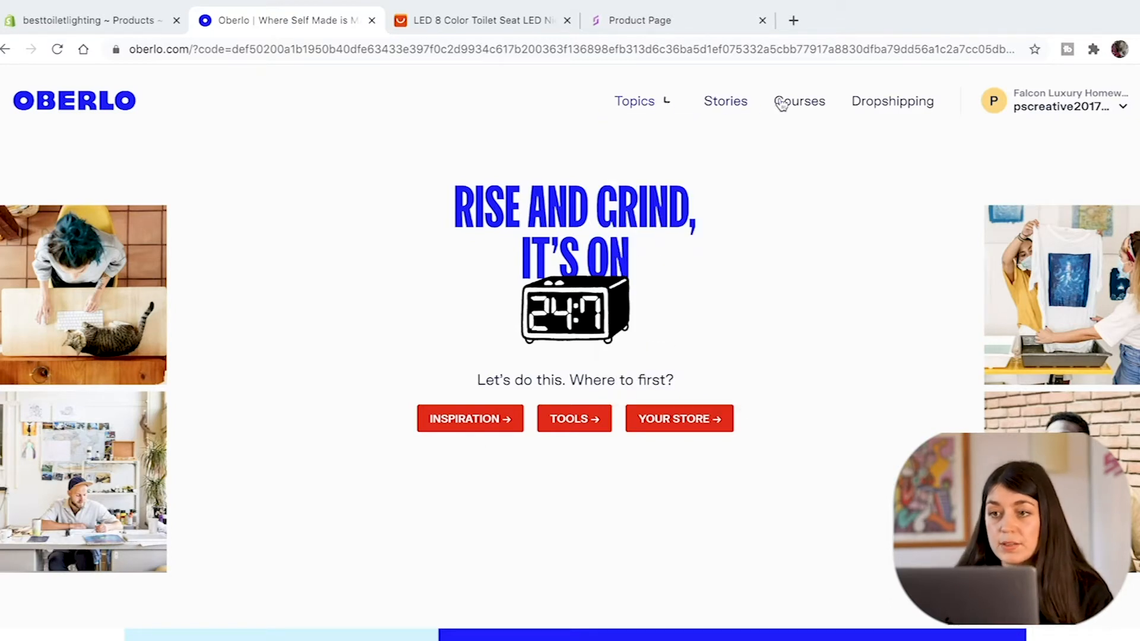
left_click(887, 107)
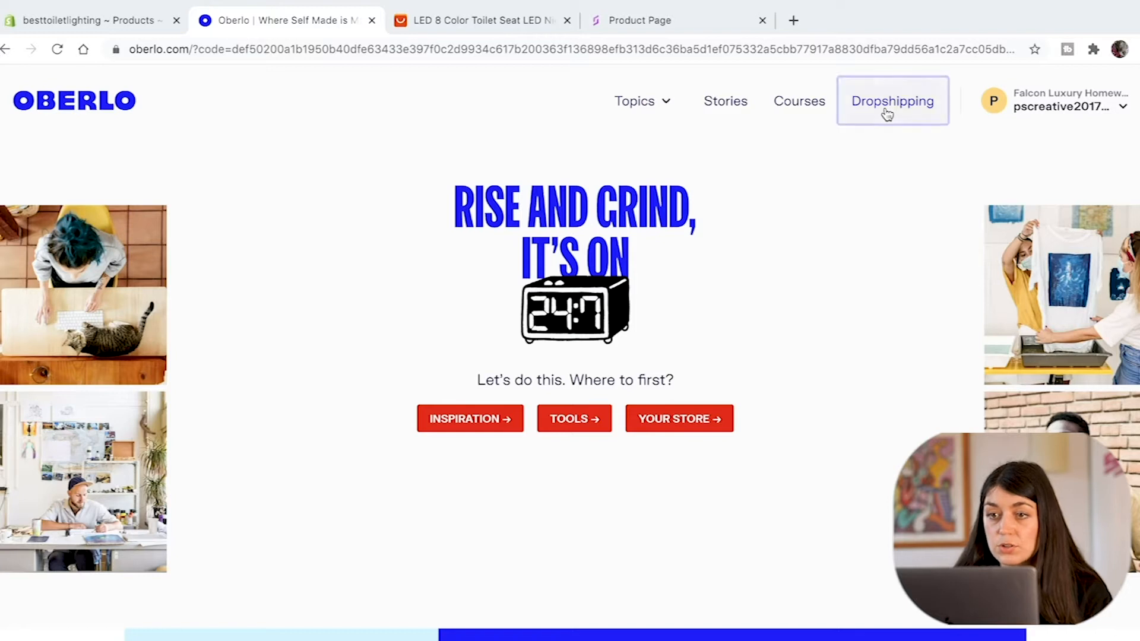
left_click(591, 561)
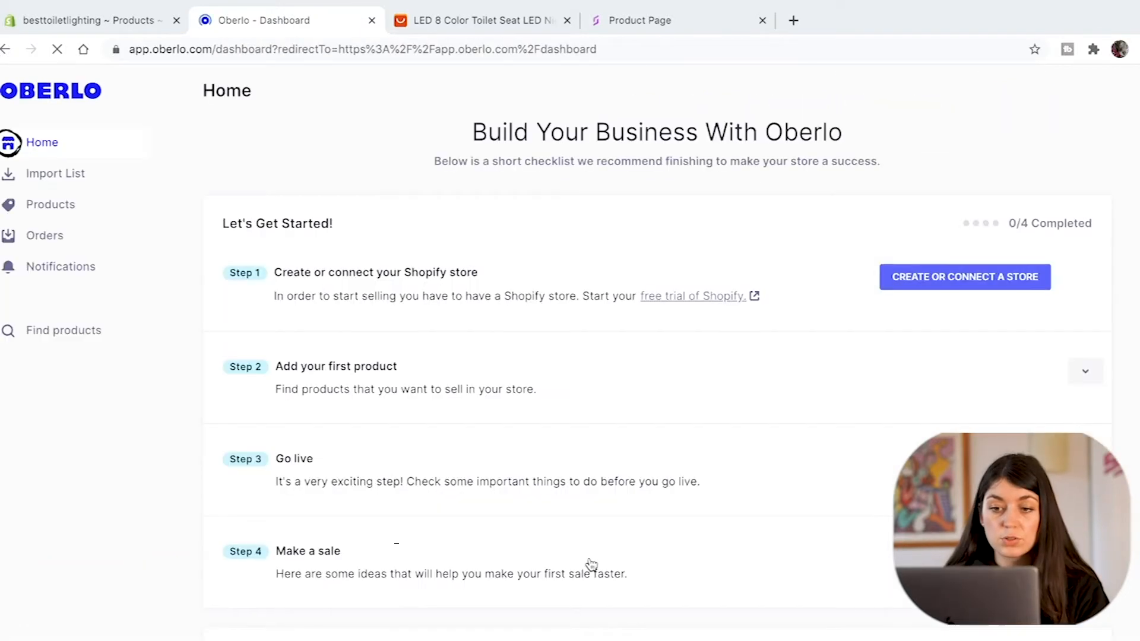
Step: Connect the Shopify store to Oberlo, using the besttoiletlighting store URL copied from the Shopify admin's address
left_click(1017, 286)
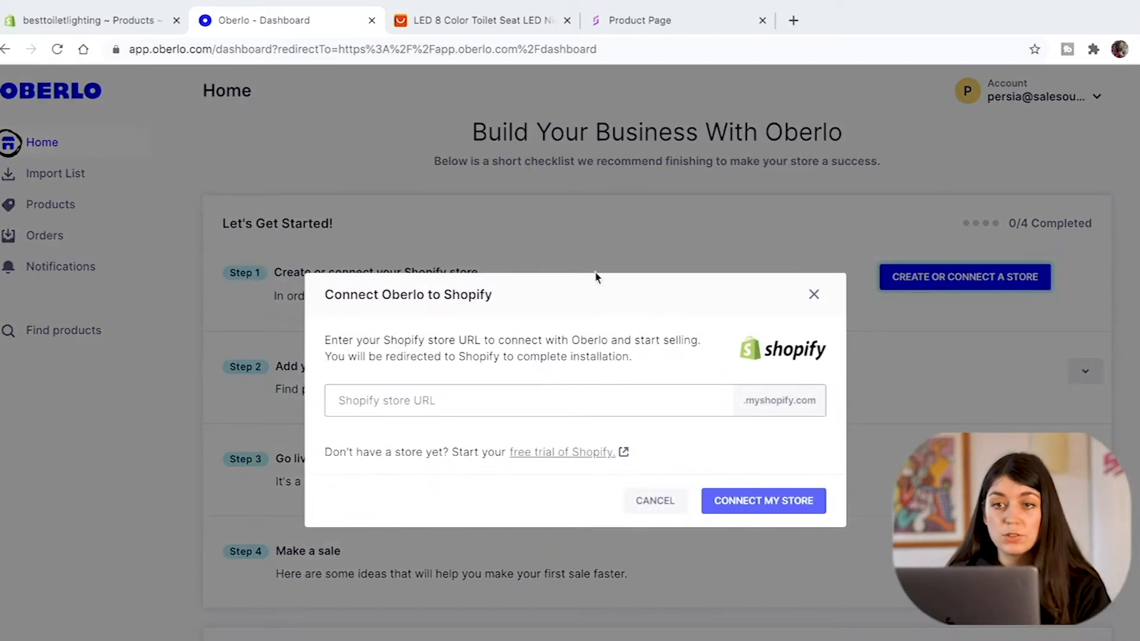
left_click(115, 29)
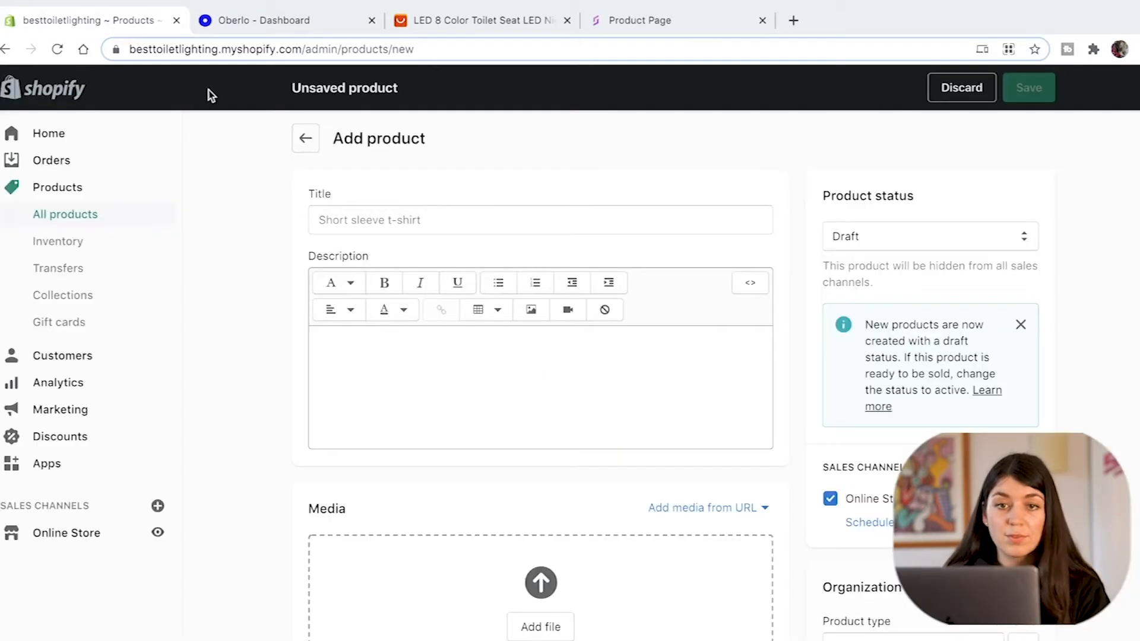
left_click(301, 52)
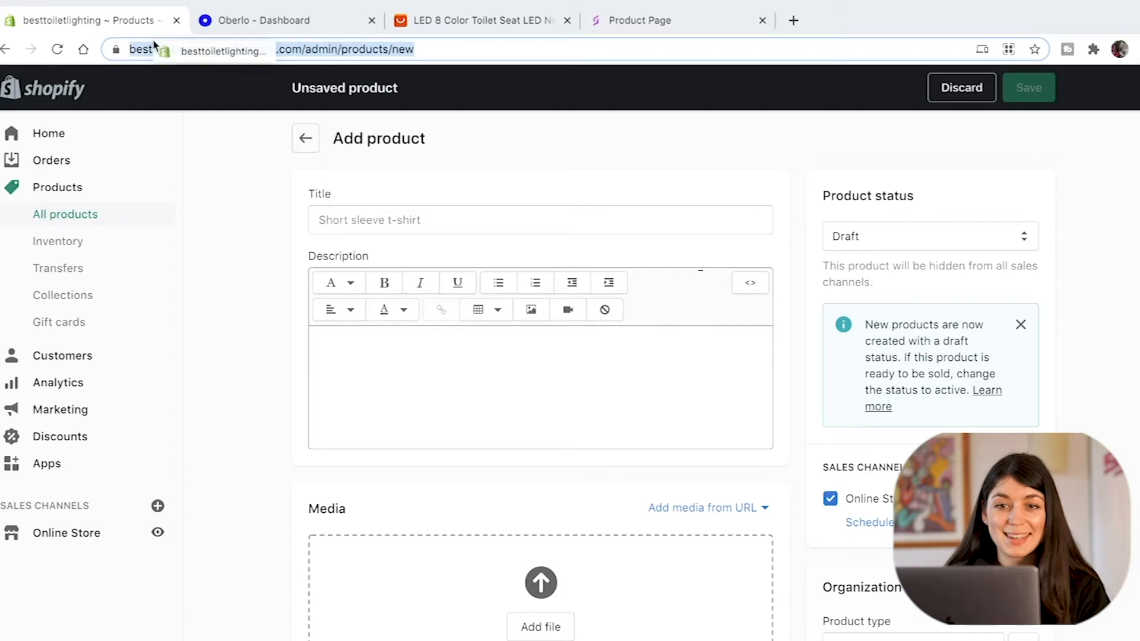
left_click_drag(341, 50, 167, 51)
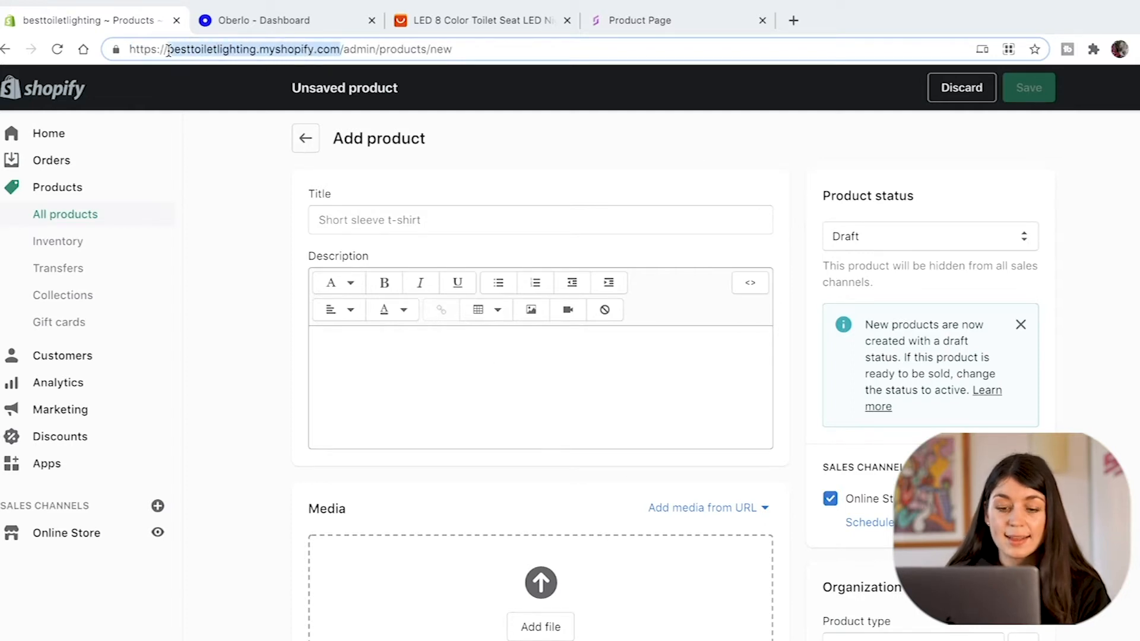
key("ctrl+c")
left_click(224, 24)
key("ctrl+v")
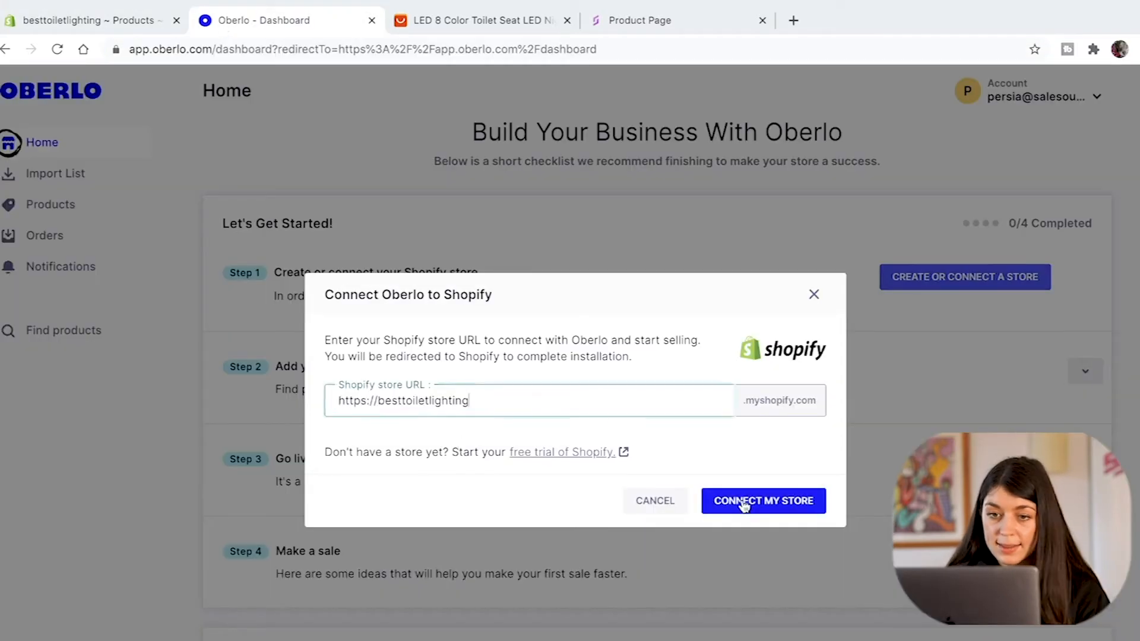
left_click(745, 503)
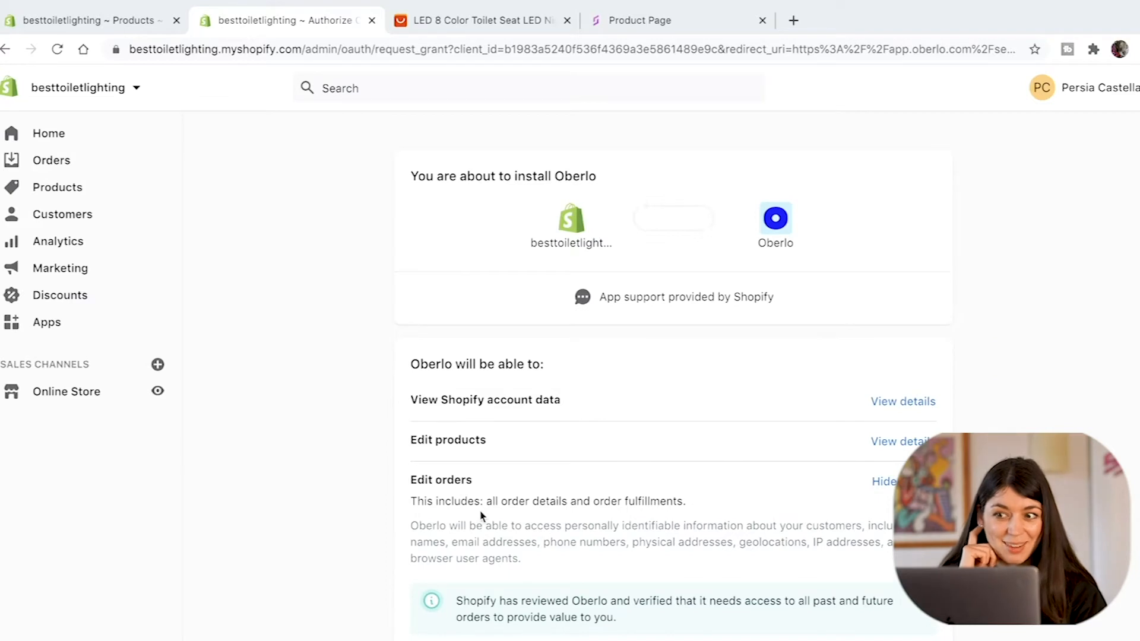
Step: Install the Oberlo app on the Shopify store and dismiss Oberlo's welcome tour and introductory message
scroll(481, 515, "down", 4)
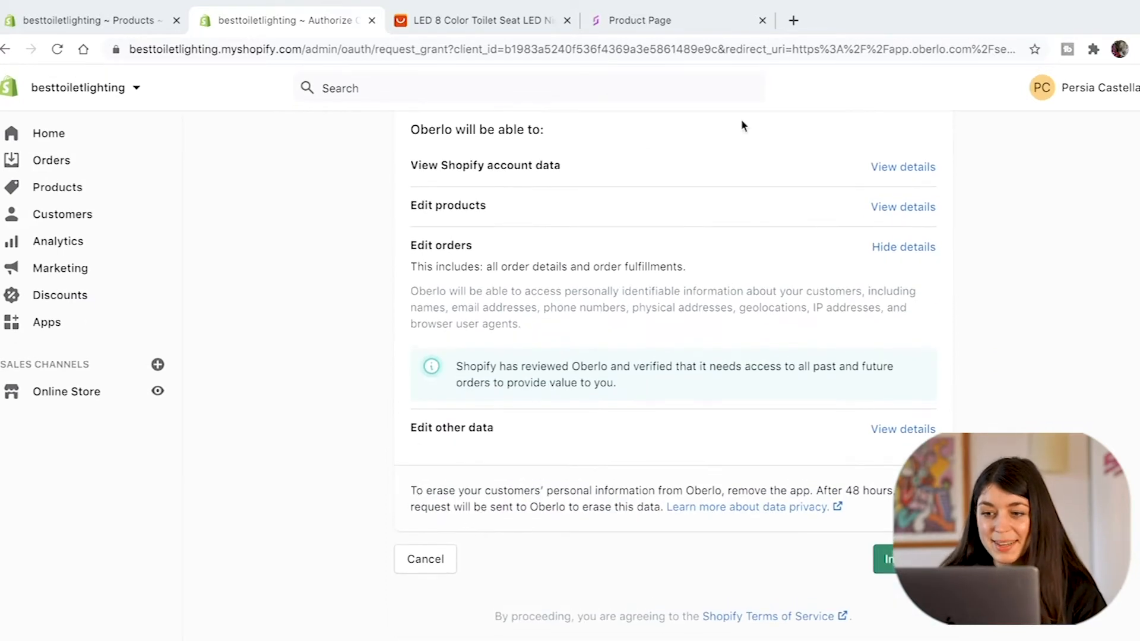
left_click(888, 559)
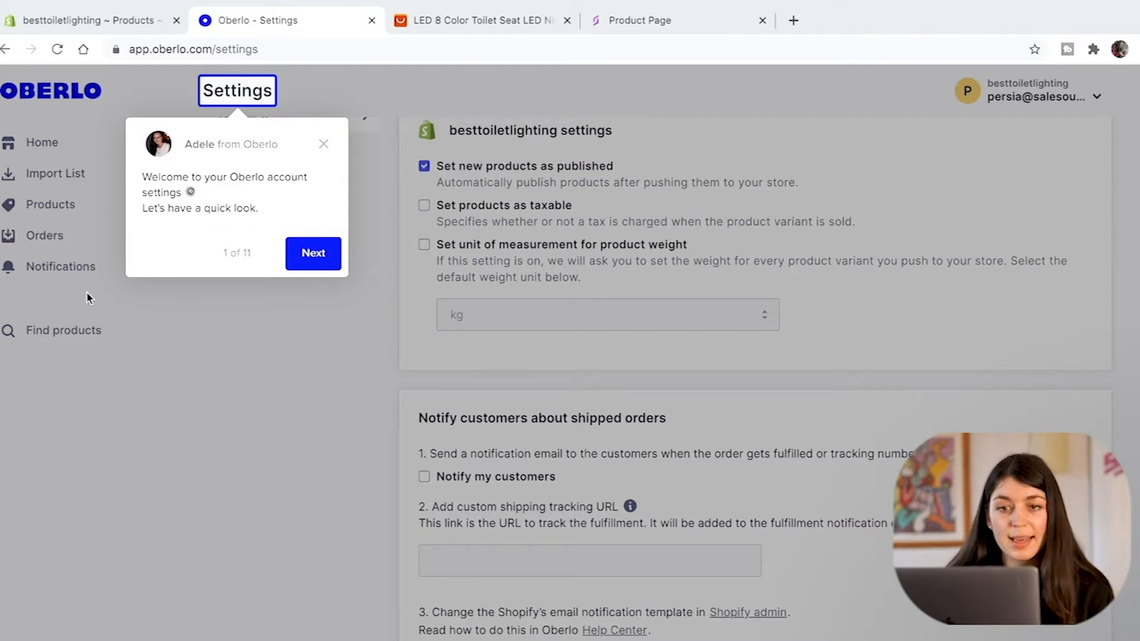
left_click(321, 145)
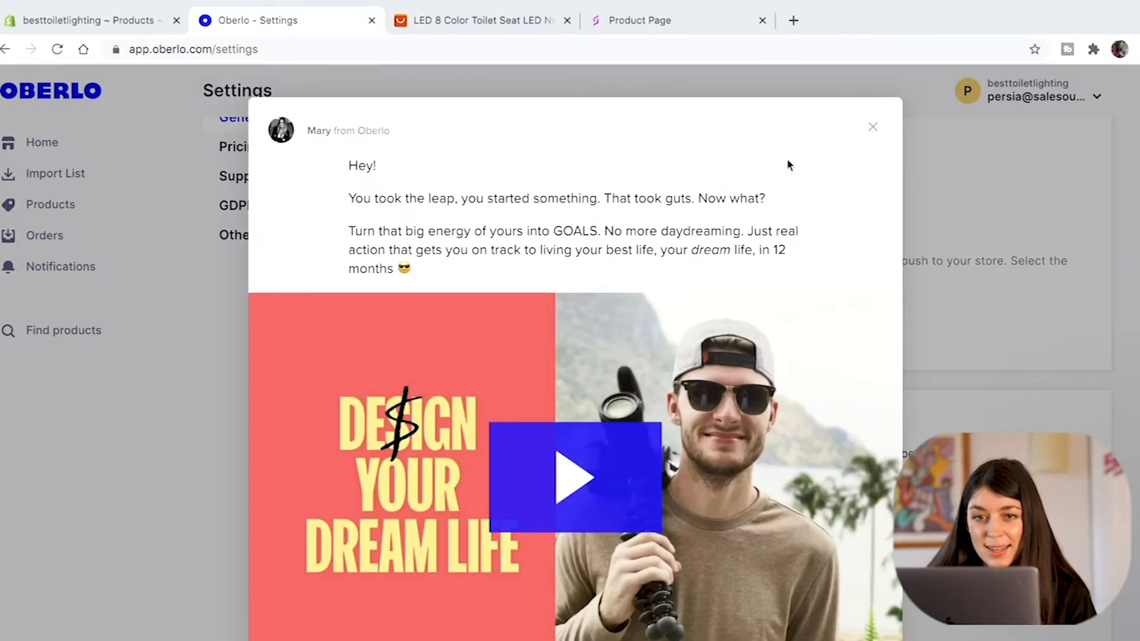
left_click(873, 128)
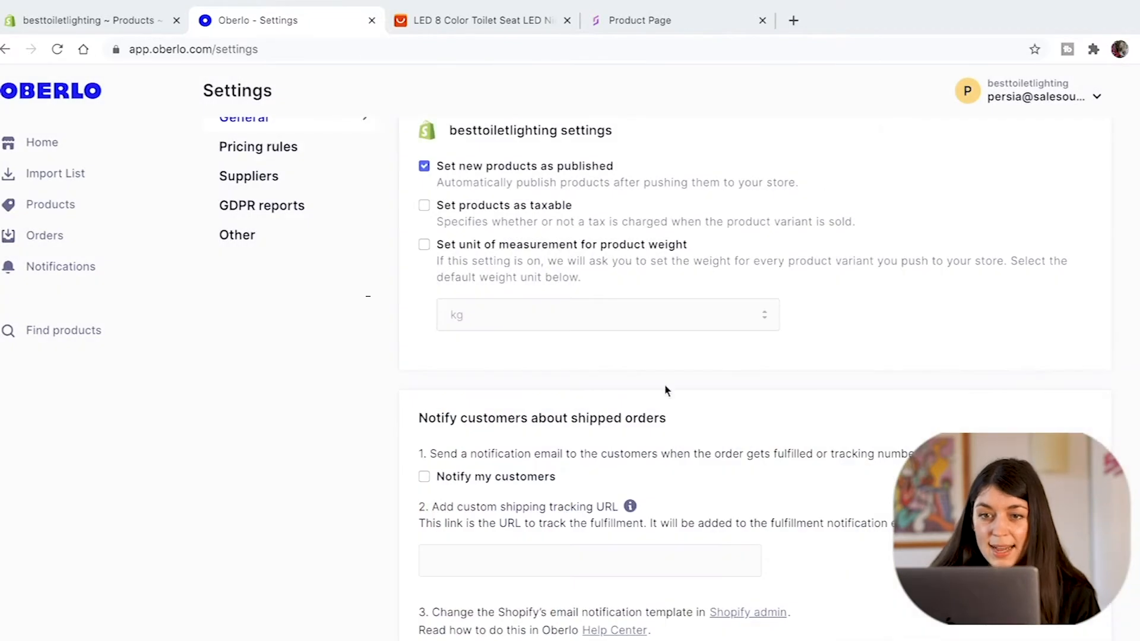
Step: Review Oberlo's general settings, choose Update Price Only for product cost changes, and save the settings
scroll(654, 458, "up", 1)
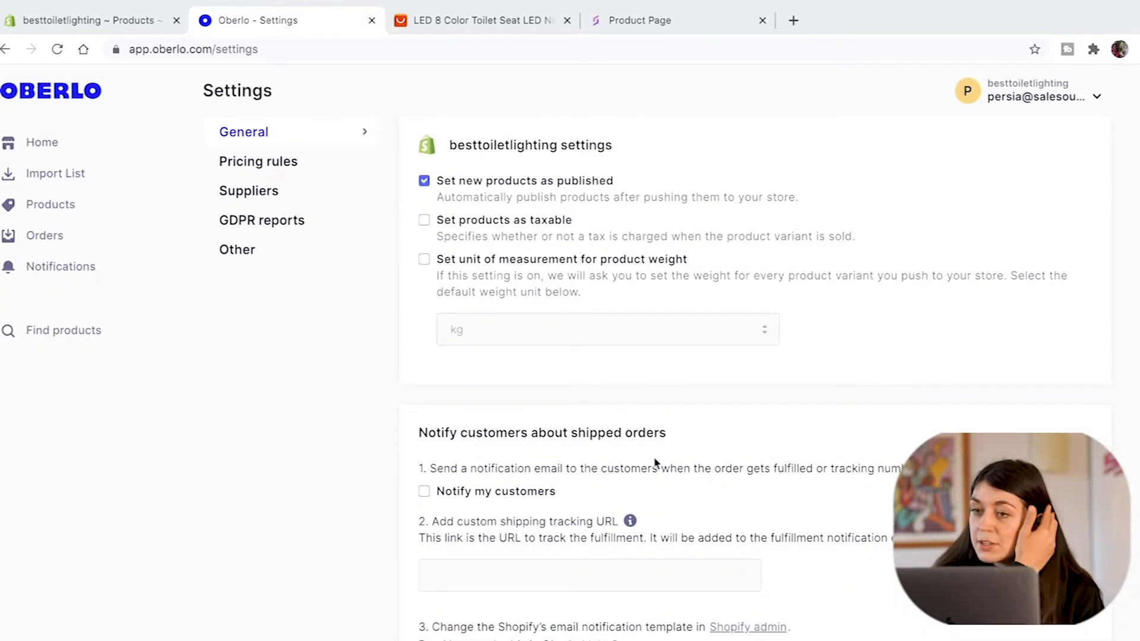
scroll(655, 463, "down", 10)
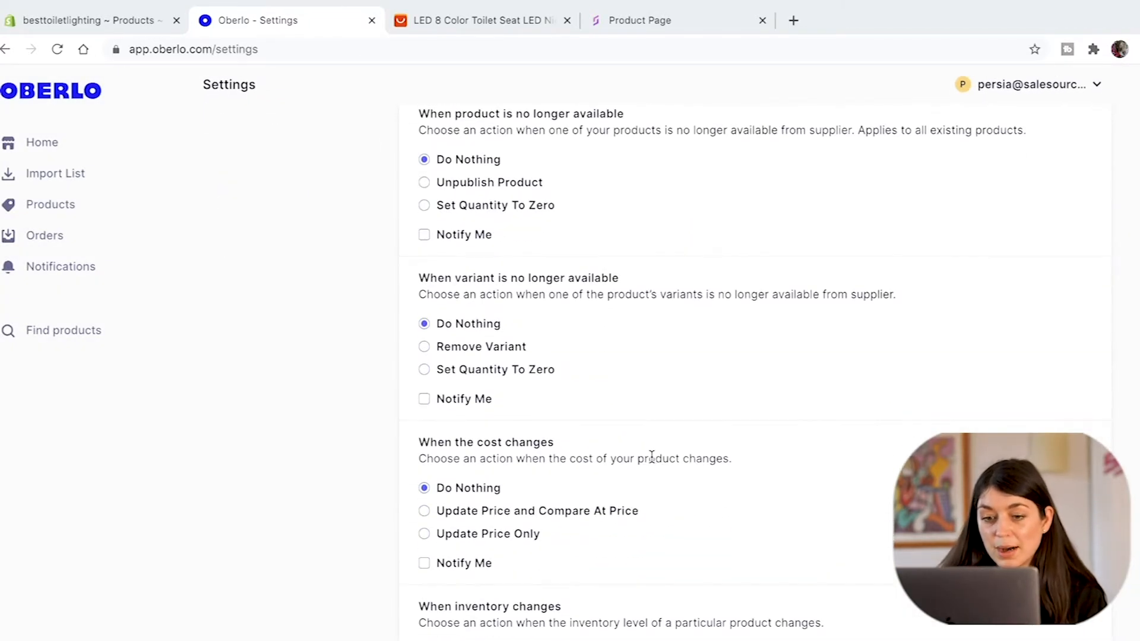
scroll(652, 456, "up", 10)
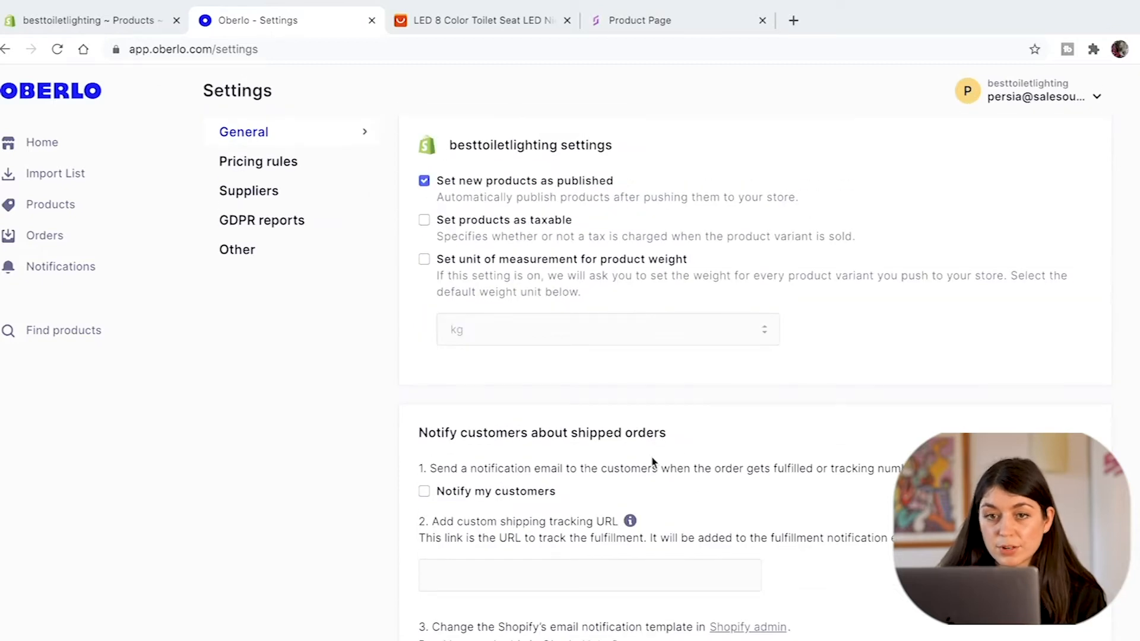
scroll(537, 437, "down", 1)
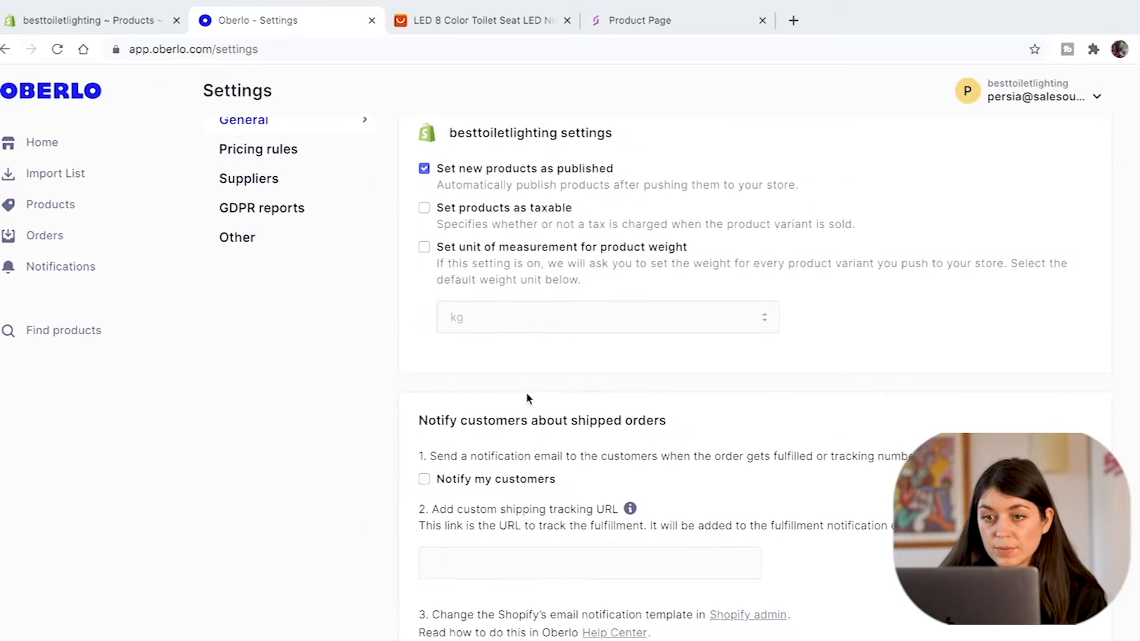
scroll(528, 398, "down", 8)
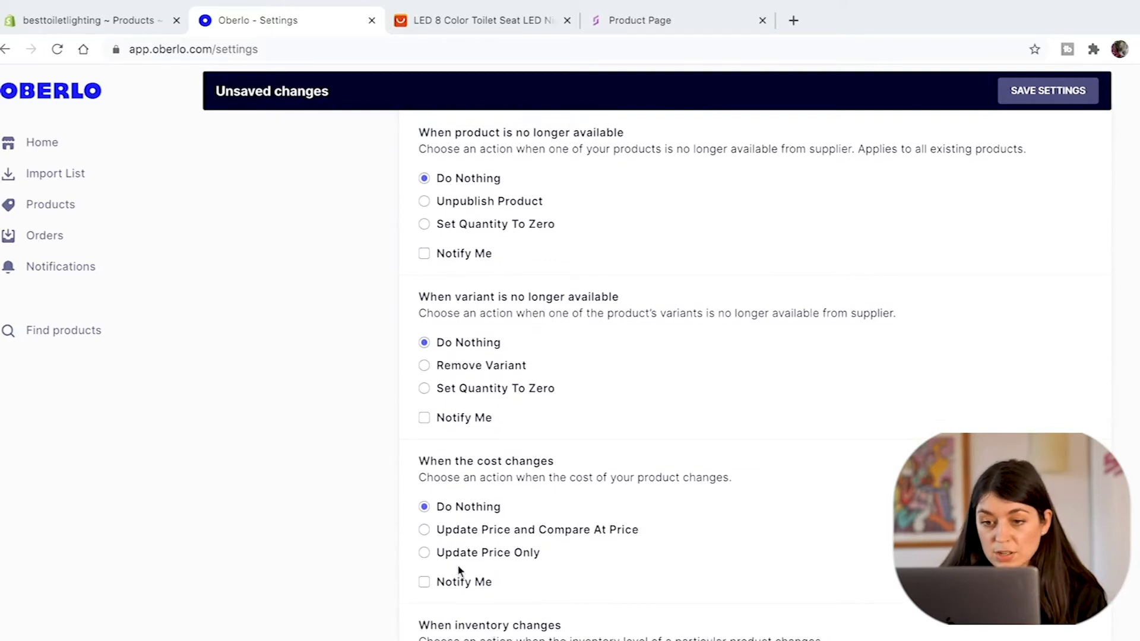
scroll(461, 573, "up", 2)
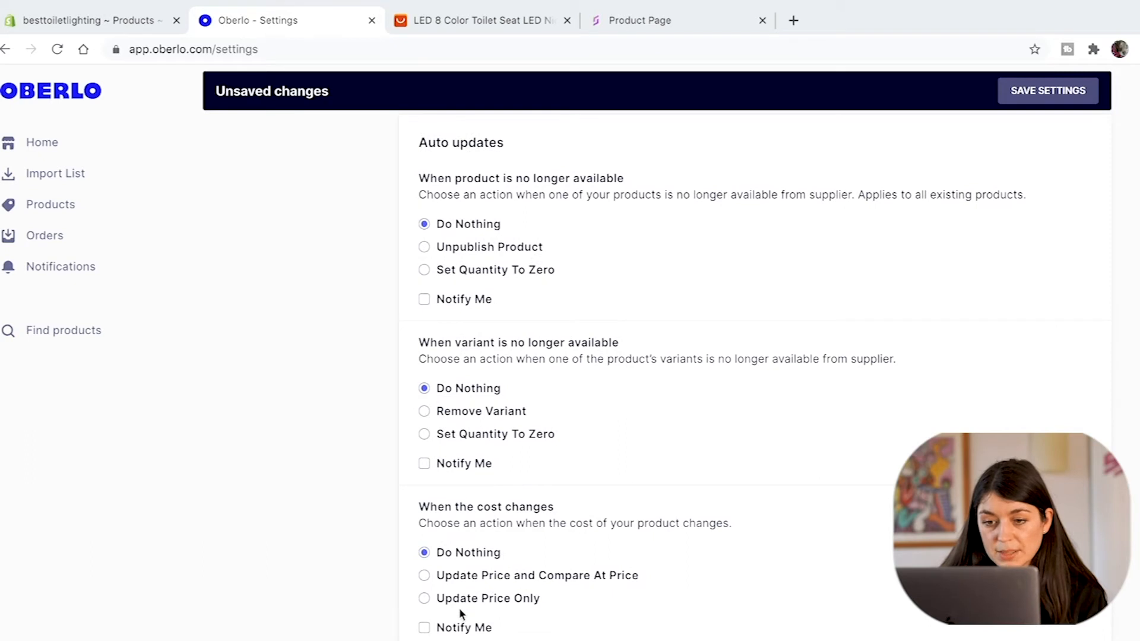
left_click(460, 598)
scroll(458, 534, "up", 5)
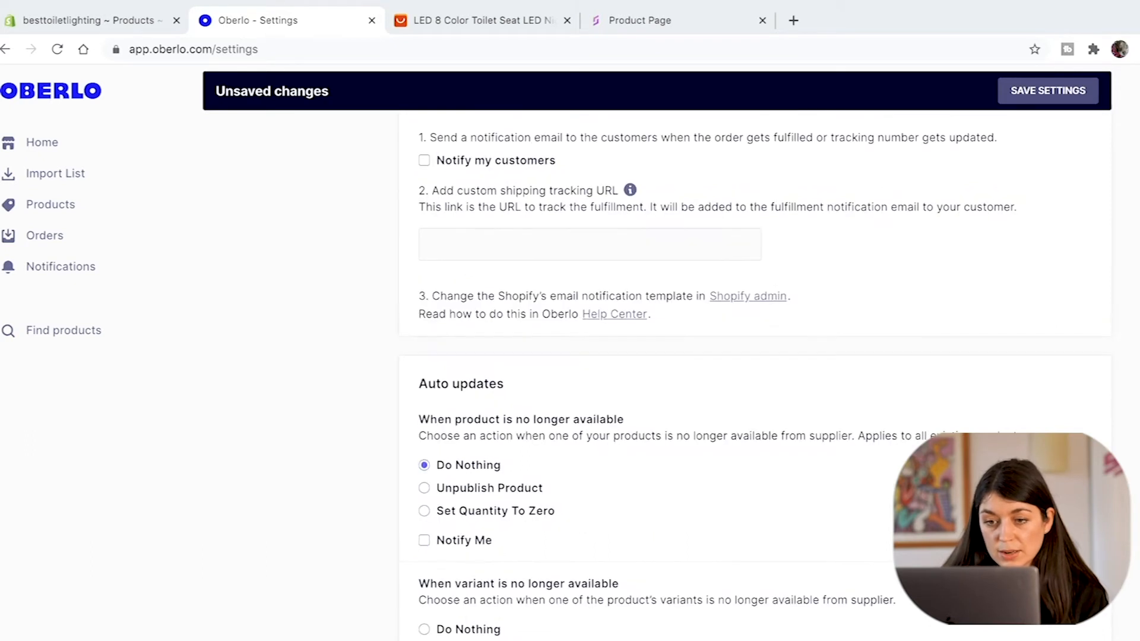
scroll(461, 511, "up", 1)
scroll(458, 518, "down", 7)
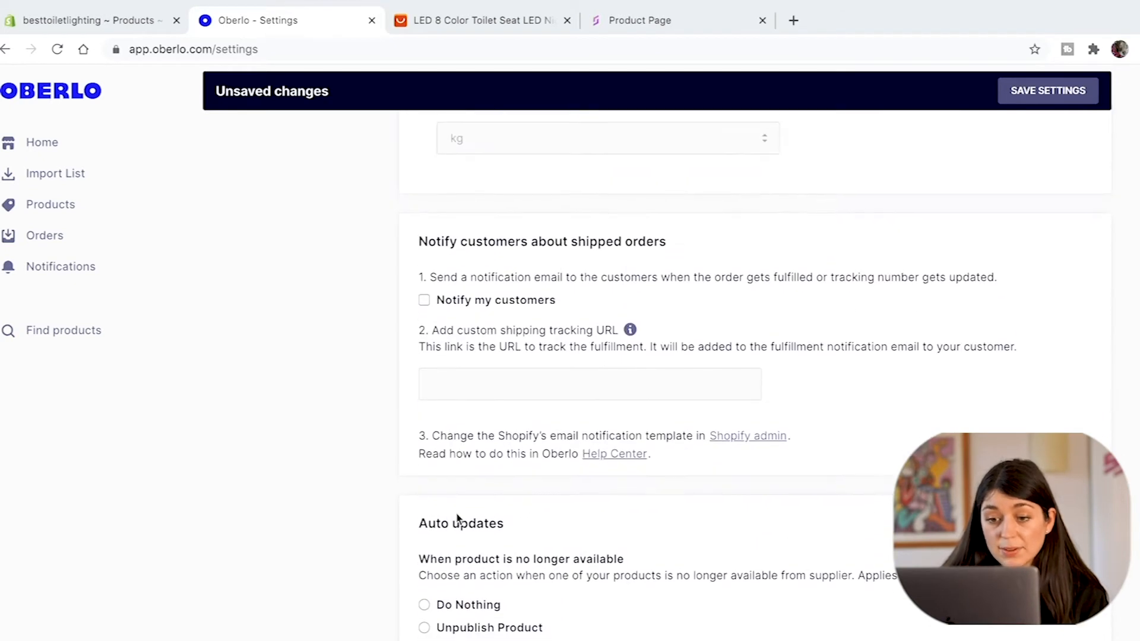
scroll(457, 516, "up", 10)
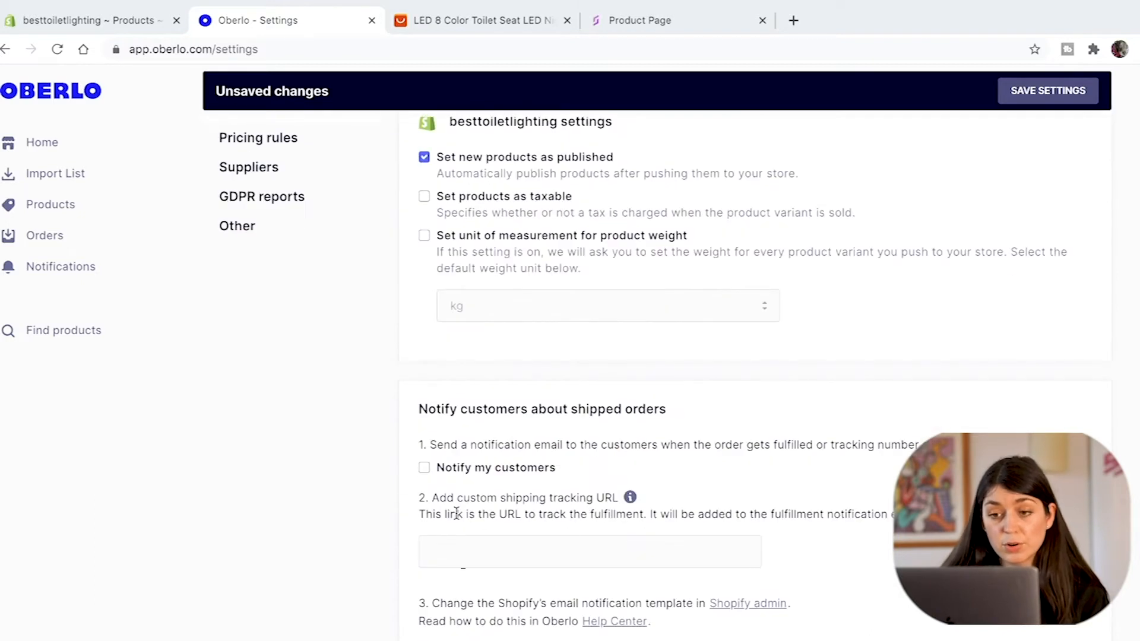
scroll(456, 514, "up", 1)
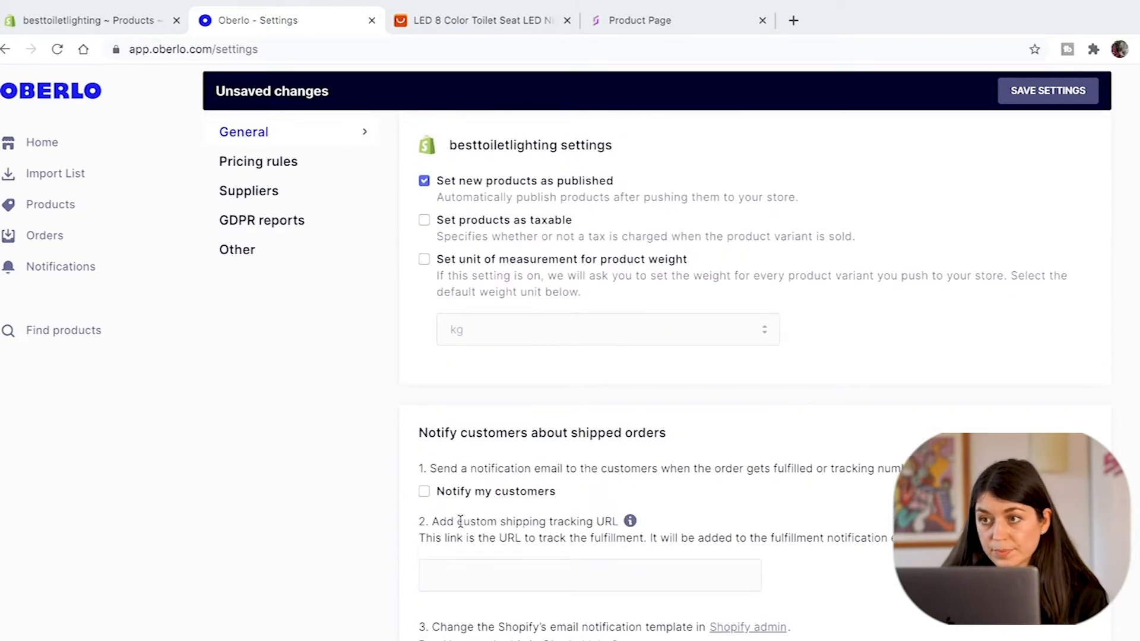
left_click(1048, 101)
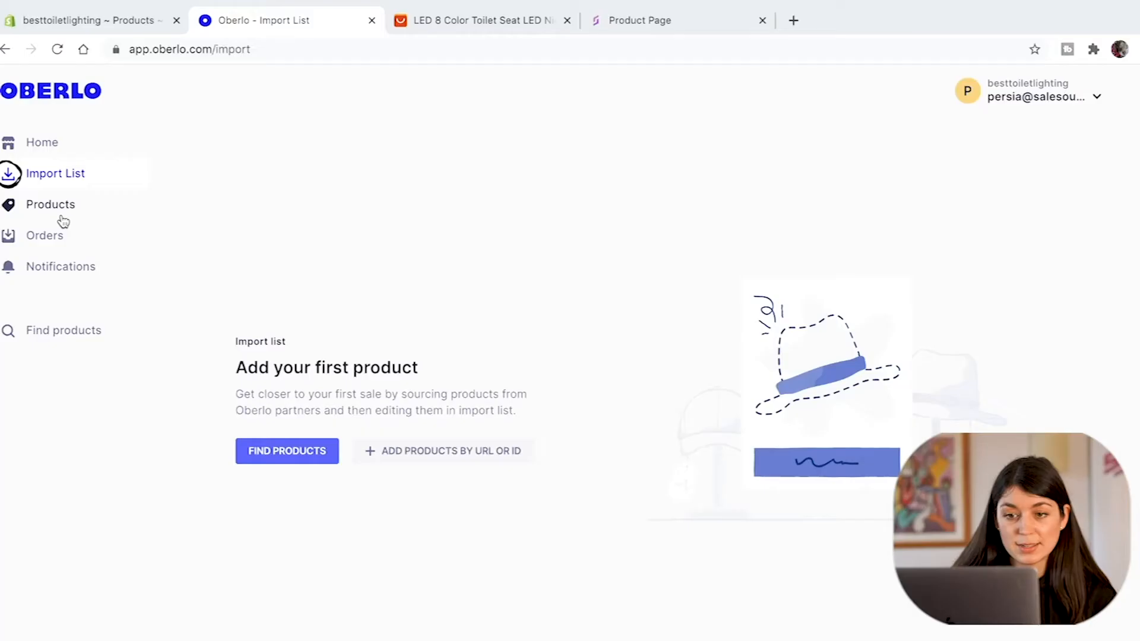
Step: Add the AliExpress LED toilet seat night light to the Oberlo import list using its product page URL
left_click(484, 456)
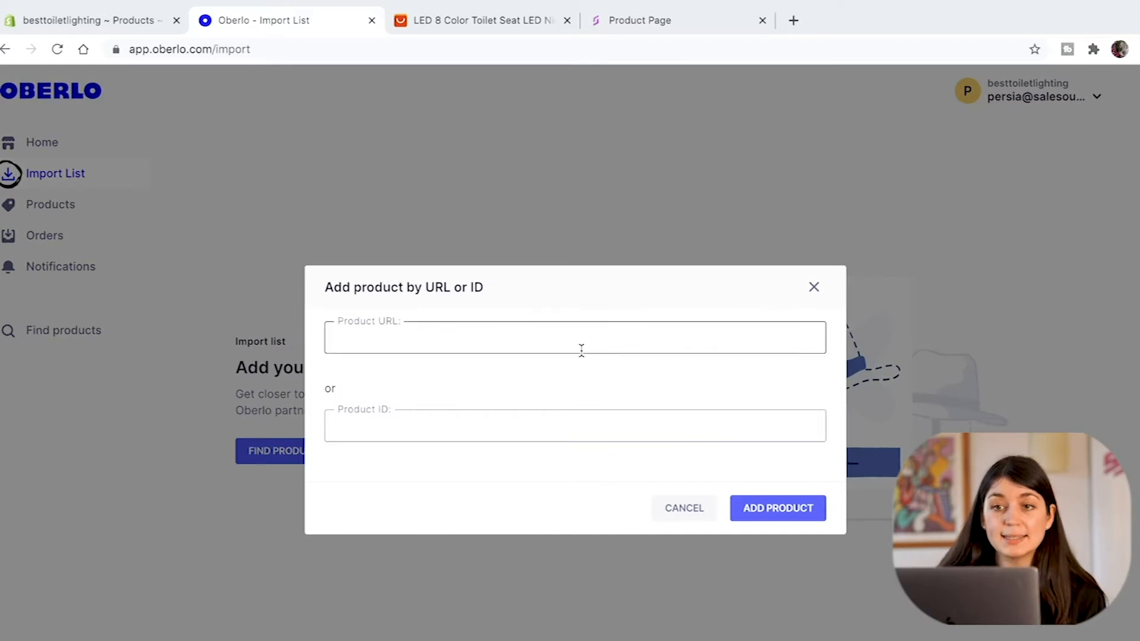
left_click(481, 18)
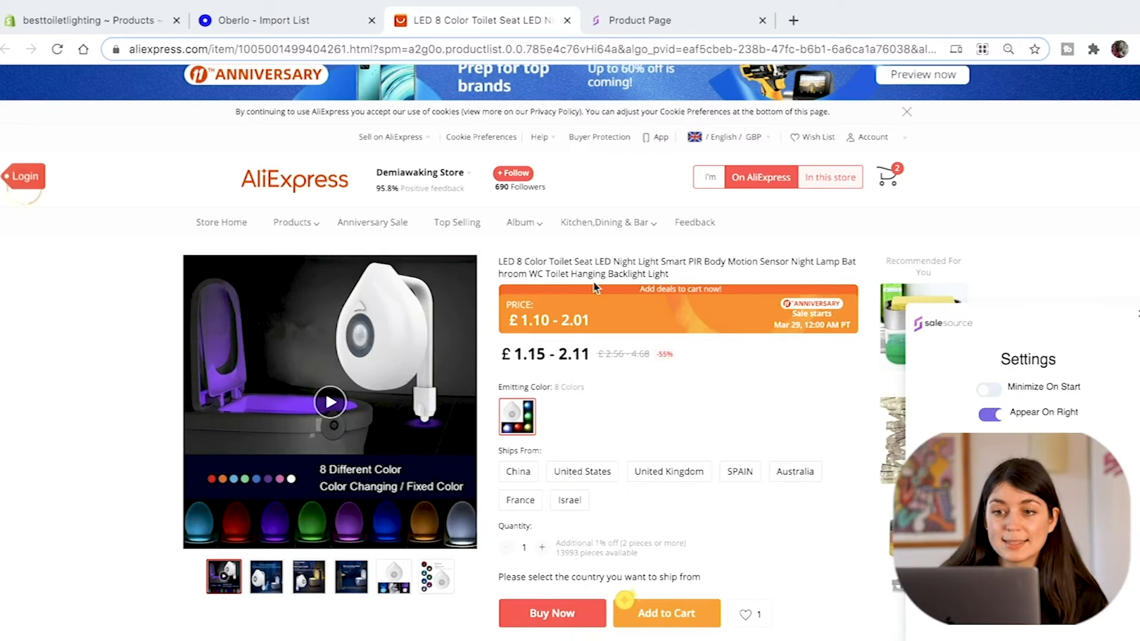
left_click_drag(525, 262, 626, 269)
left_click(626, 269)
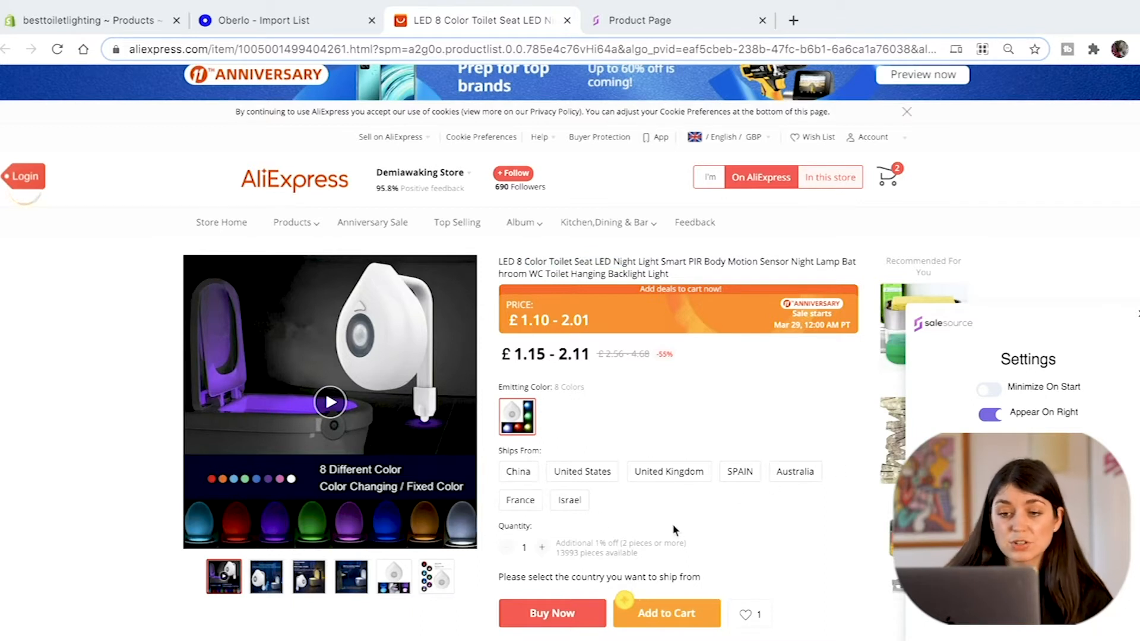
left_click(426, 49)
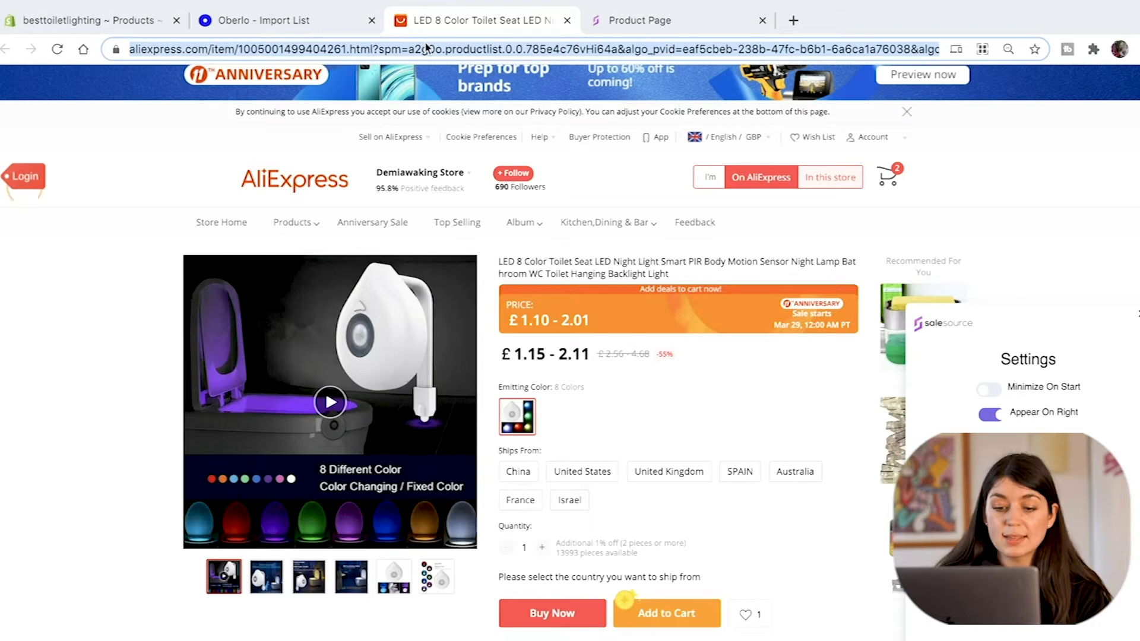
left_click(284, 21)
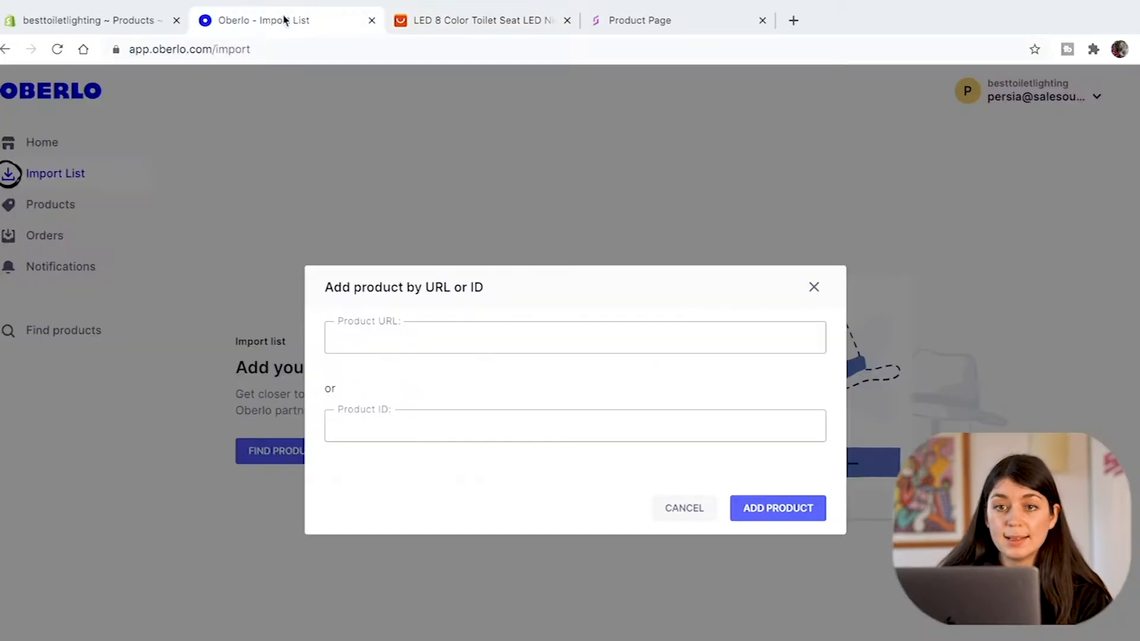
left_click(419, 342)
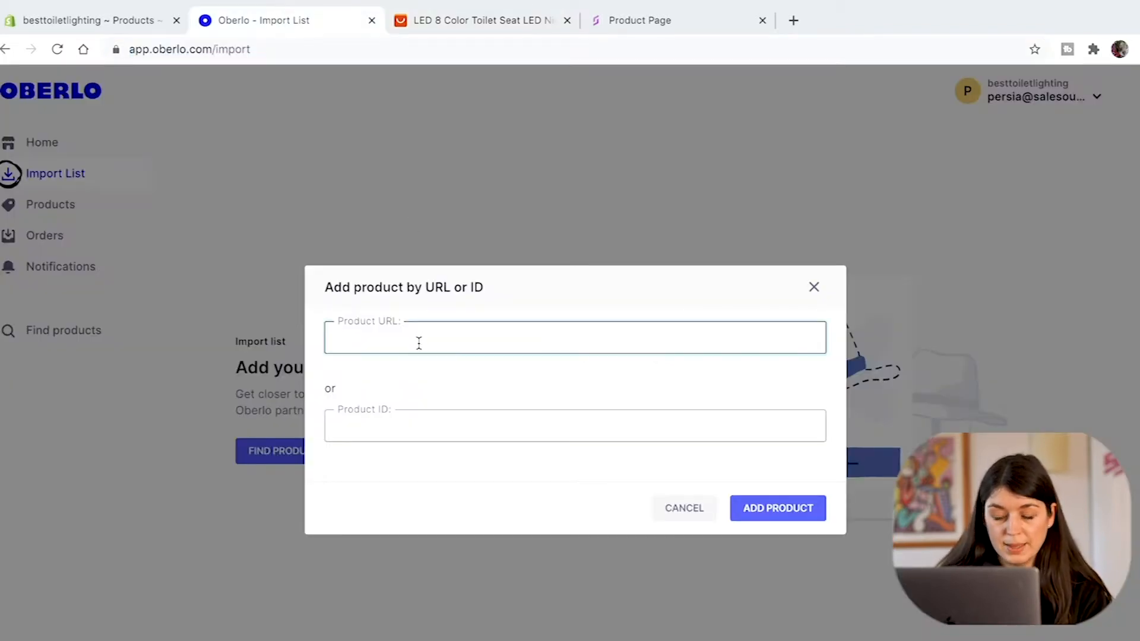
key("ctrl+v")
left_click(799, 514)
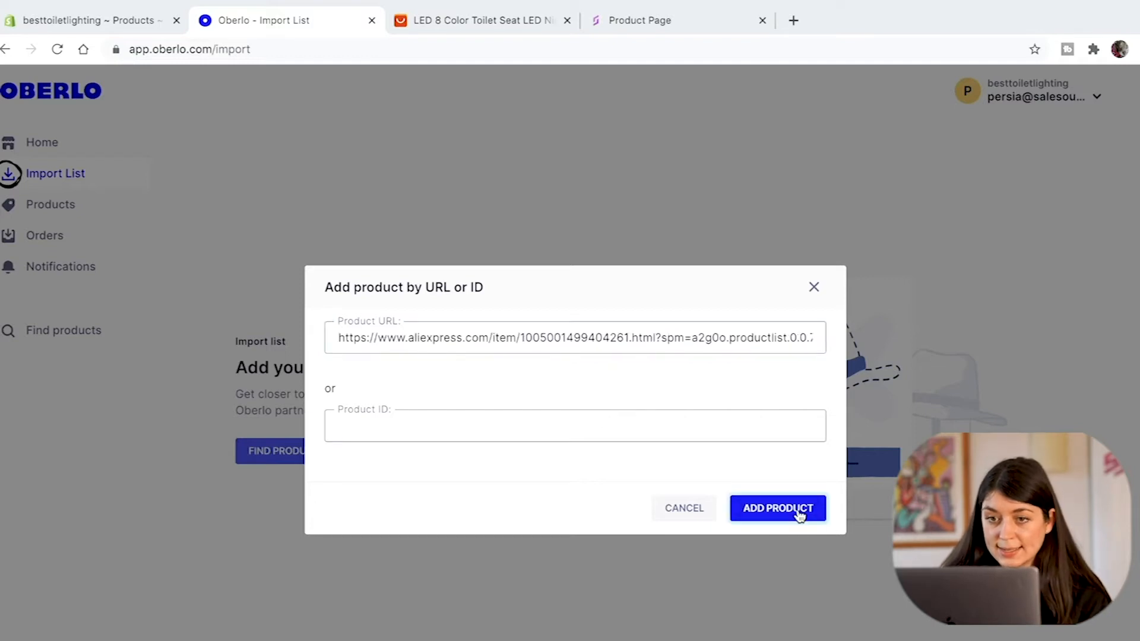
left_click(800, 514)
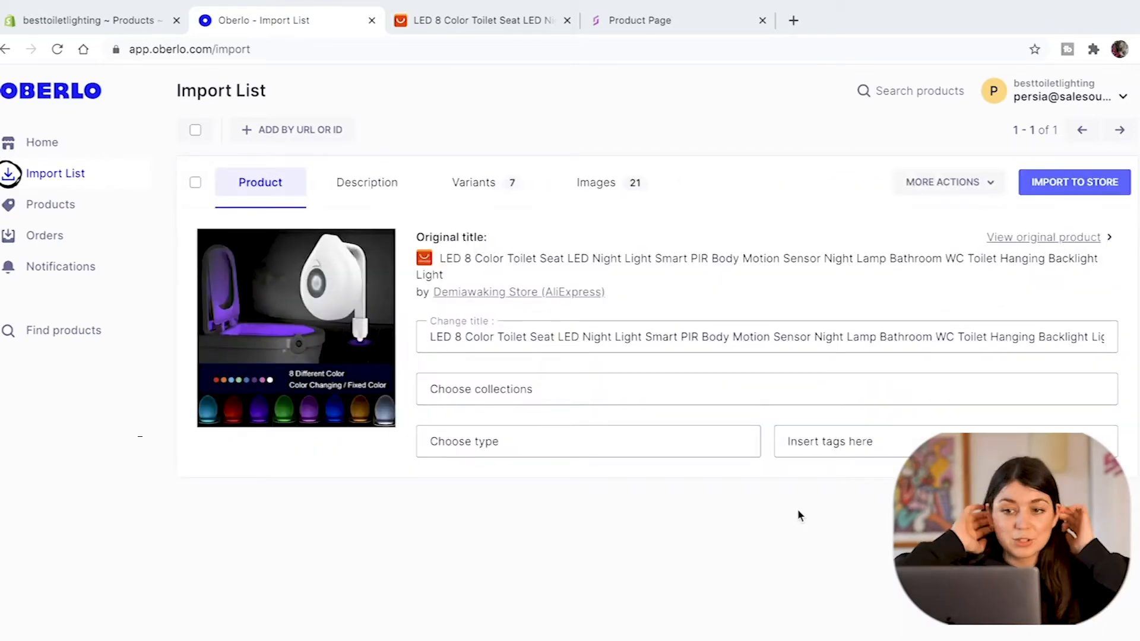
Step: Check which collection and type options are available for the imported night light
left_click(622, 396)
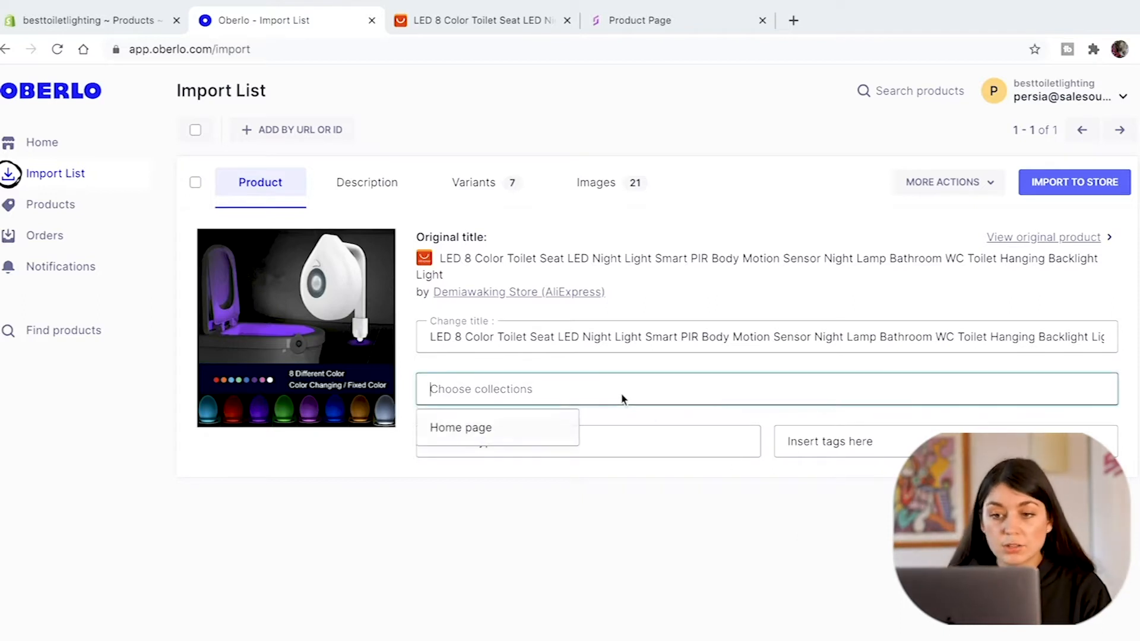
left_click(589, 475)
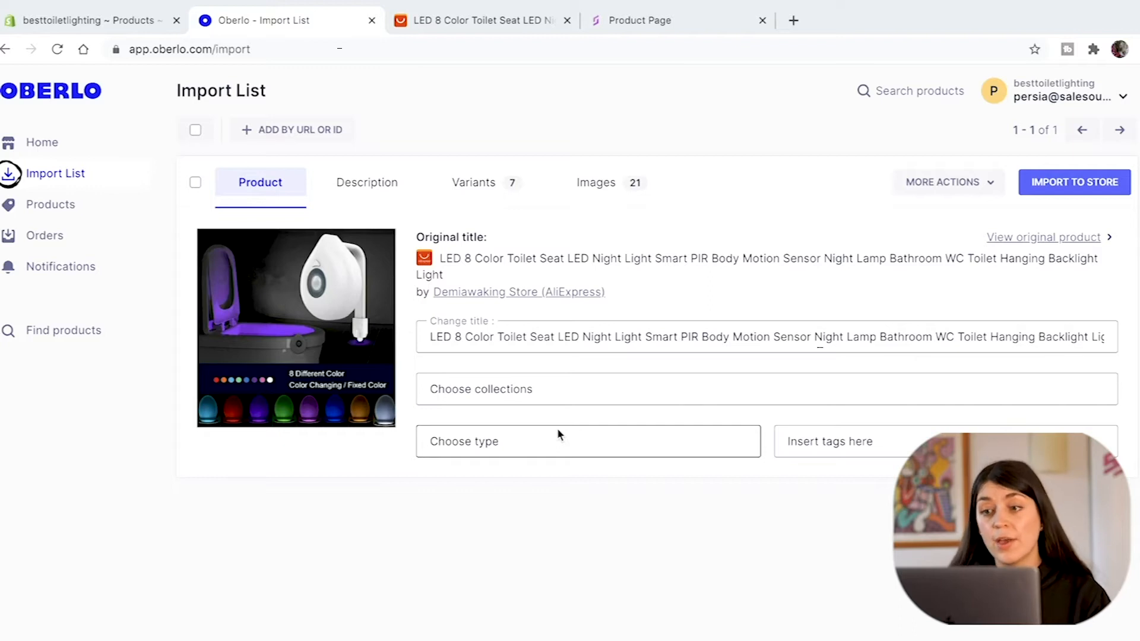
left_click(590, 450)
Step: Add the tags "toilet light" and "lighting" to the imported product
left_click(846, 442)
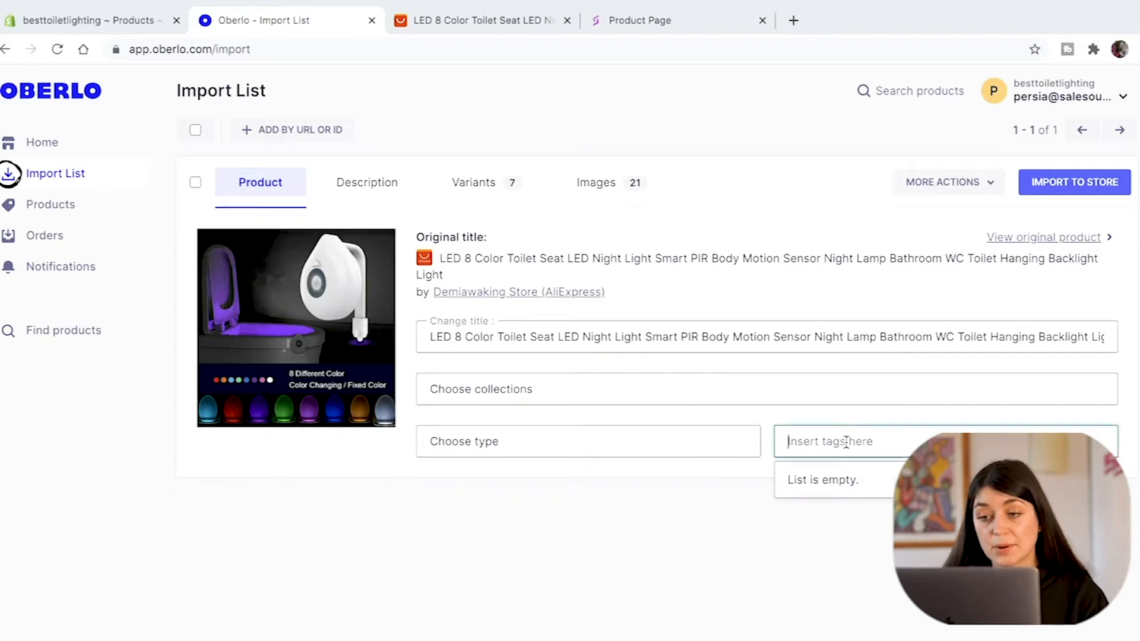
type("toil")
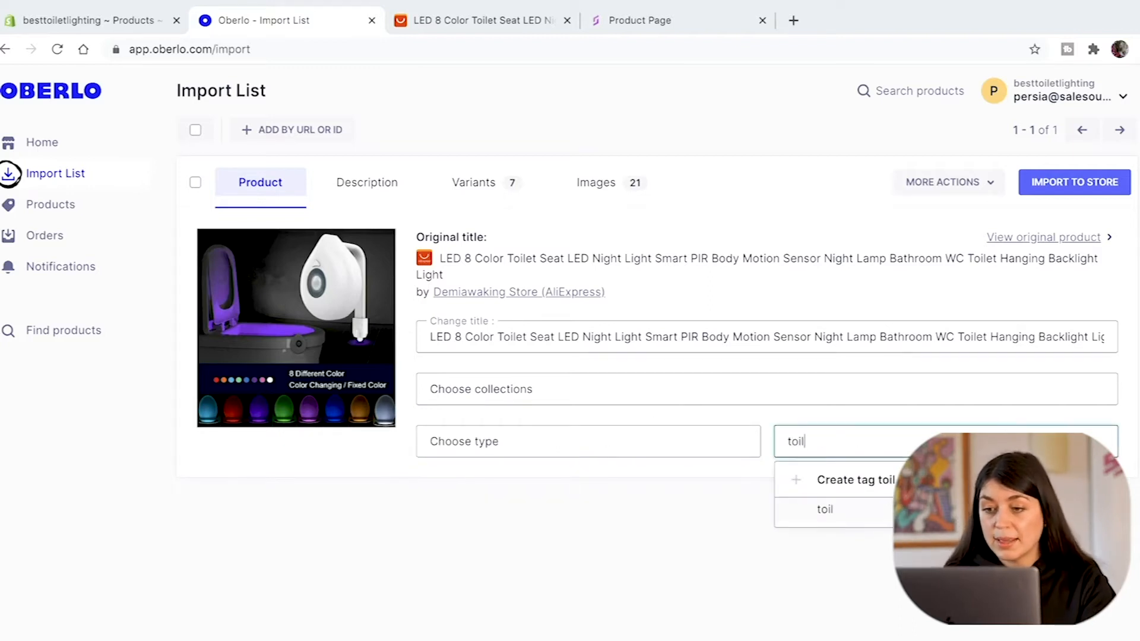
type("et")
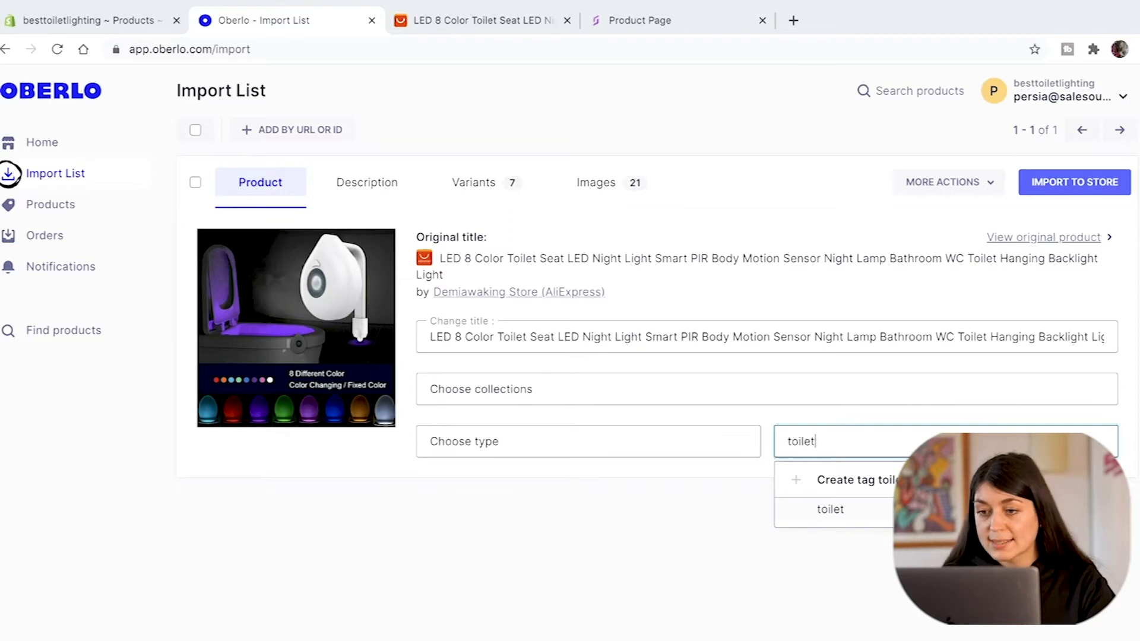
type(" light")
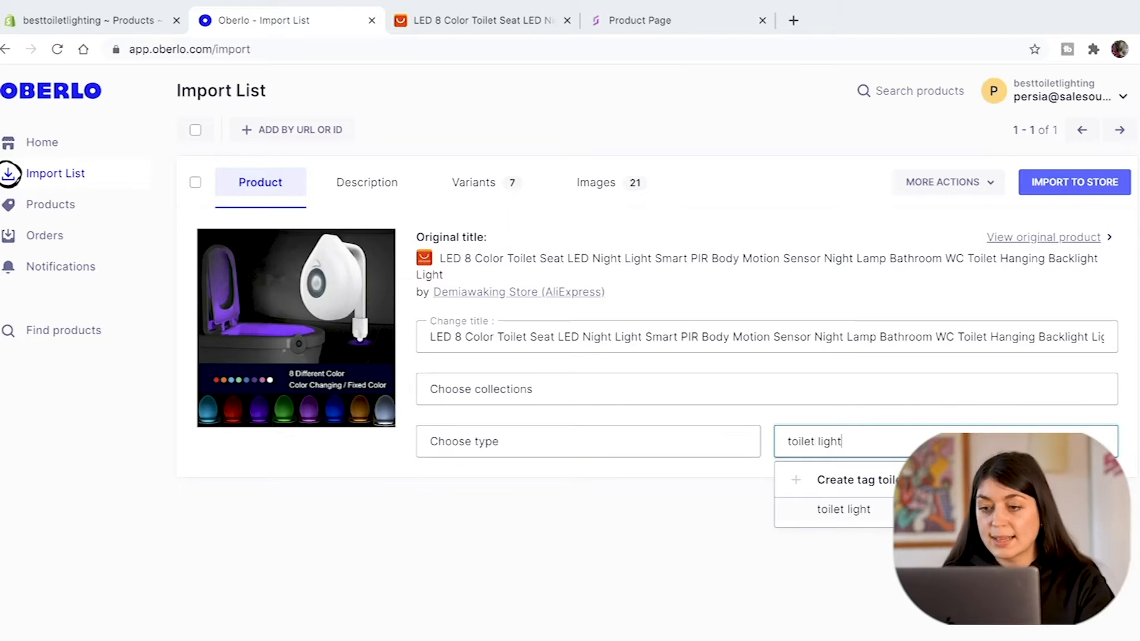
key("Return")
type("ighting.")
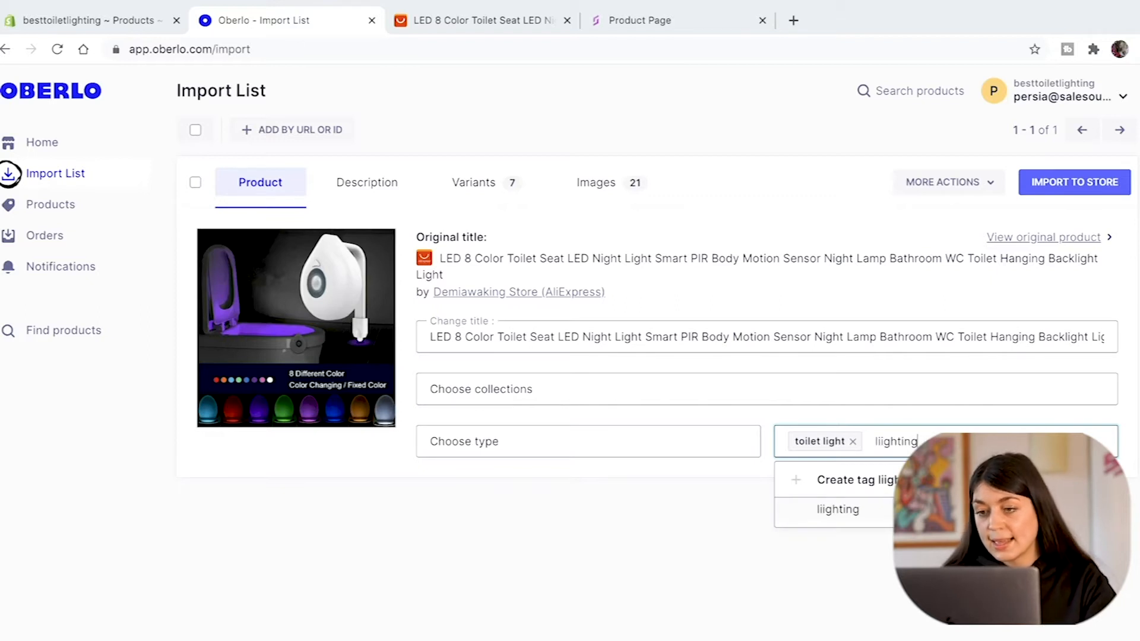
left_click(885, 440)
key("BackSpace")
key("Return")
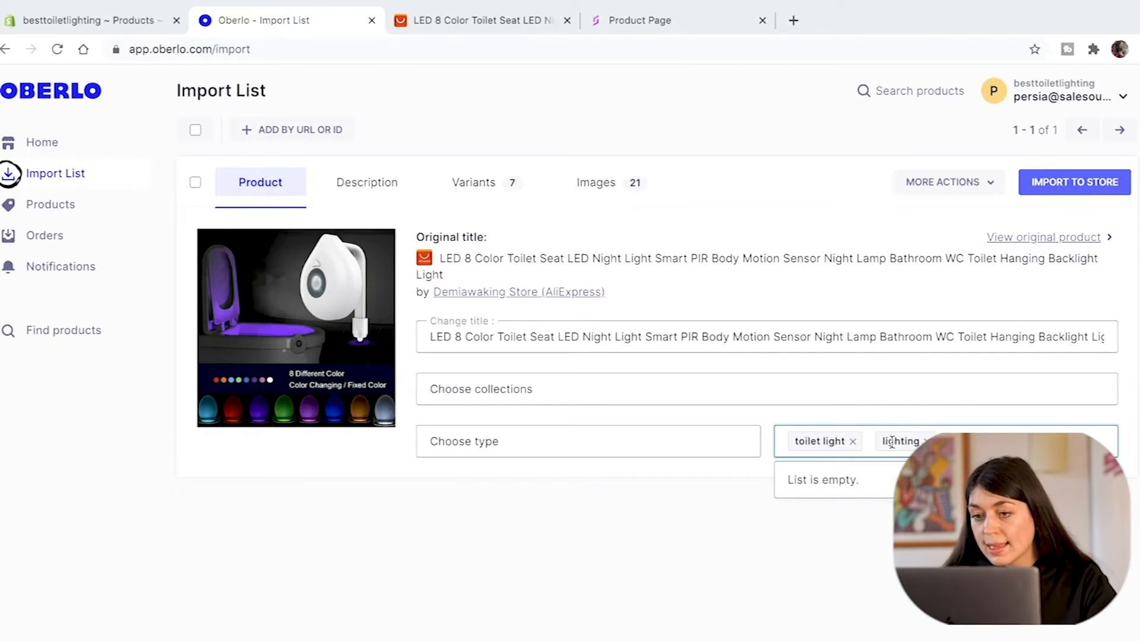
Step: Add the further product tags "toilet decor", "bathroom decor" and one for bathroom light
type("t")
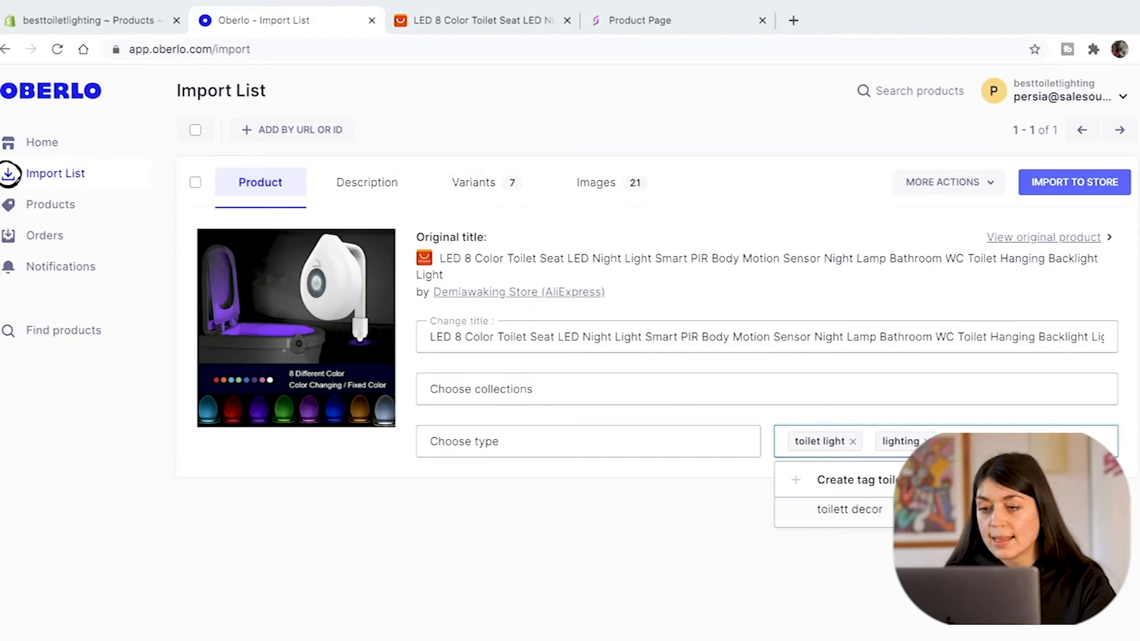
key("BackSpace")
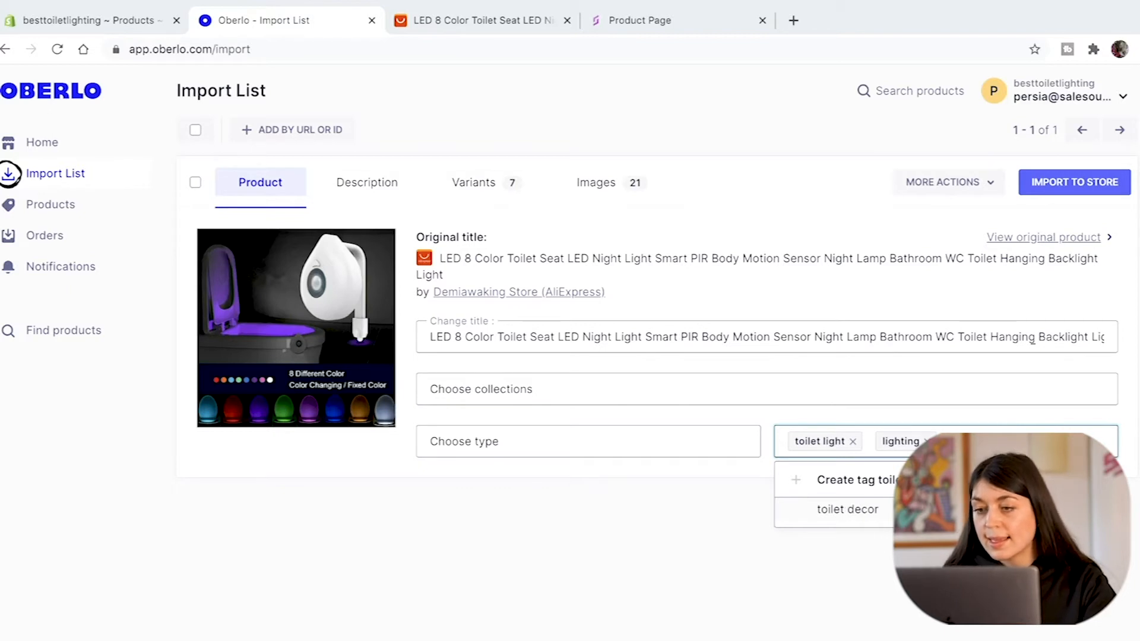
key("Return")
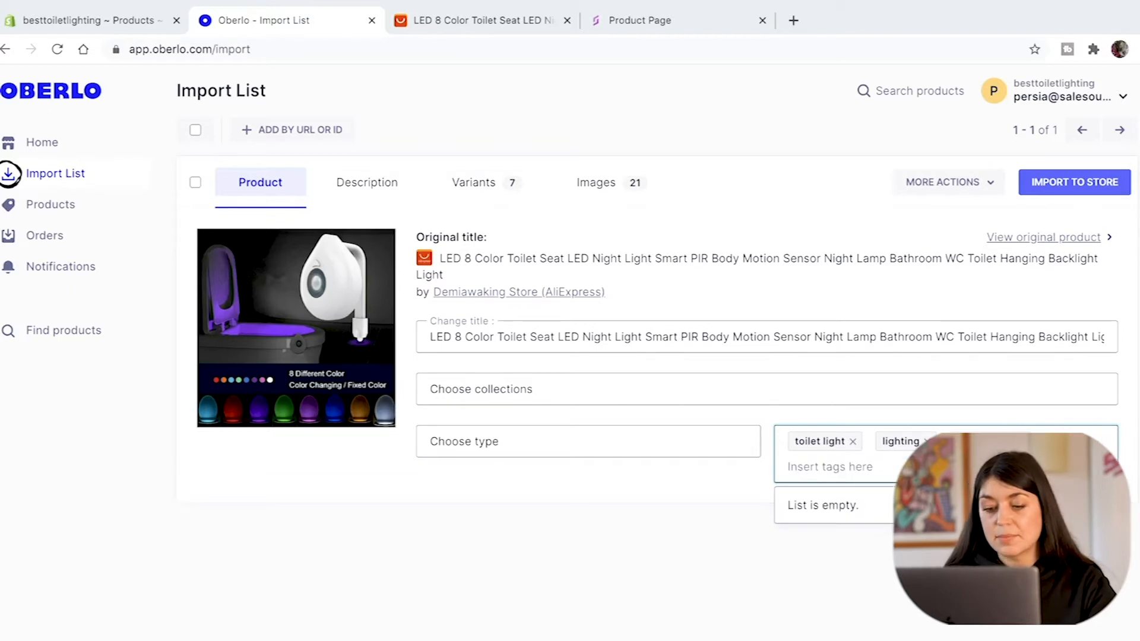
type("bathroomdecor")
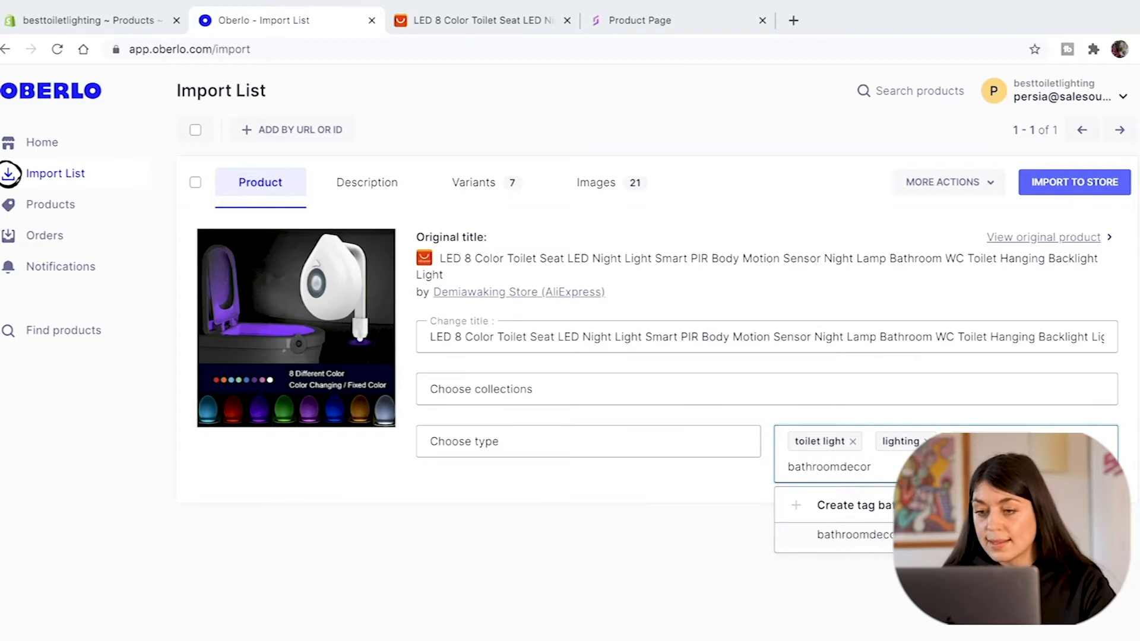
left_click(838, 467)
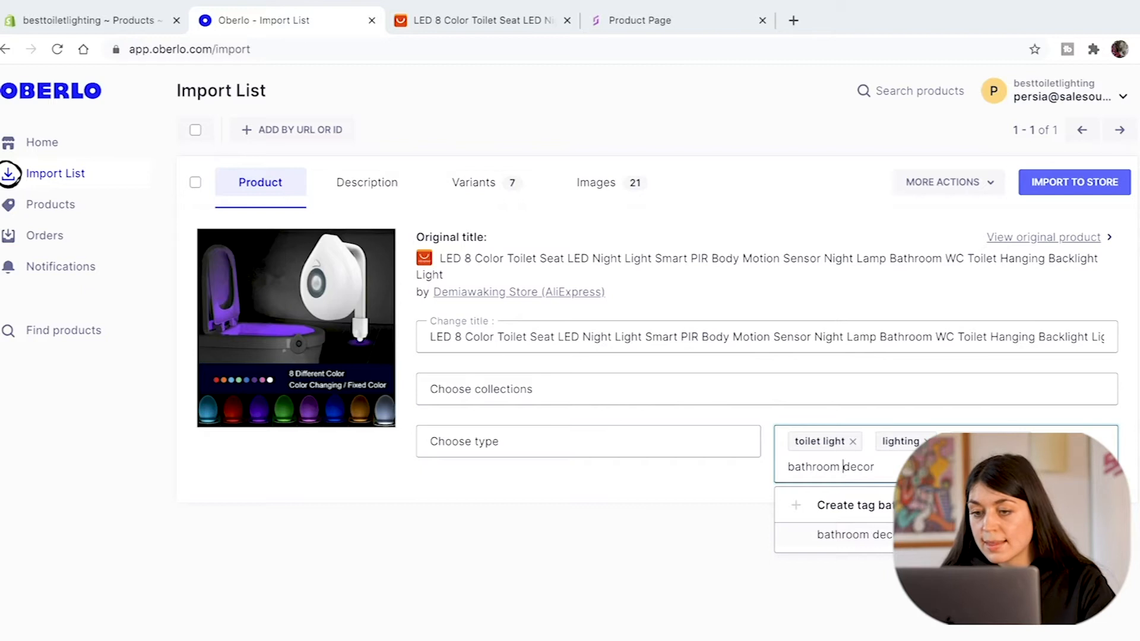
key("Return")
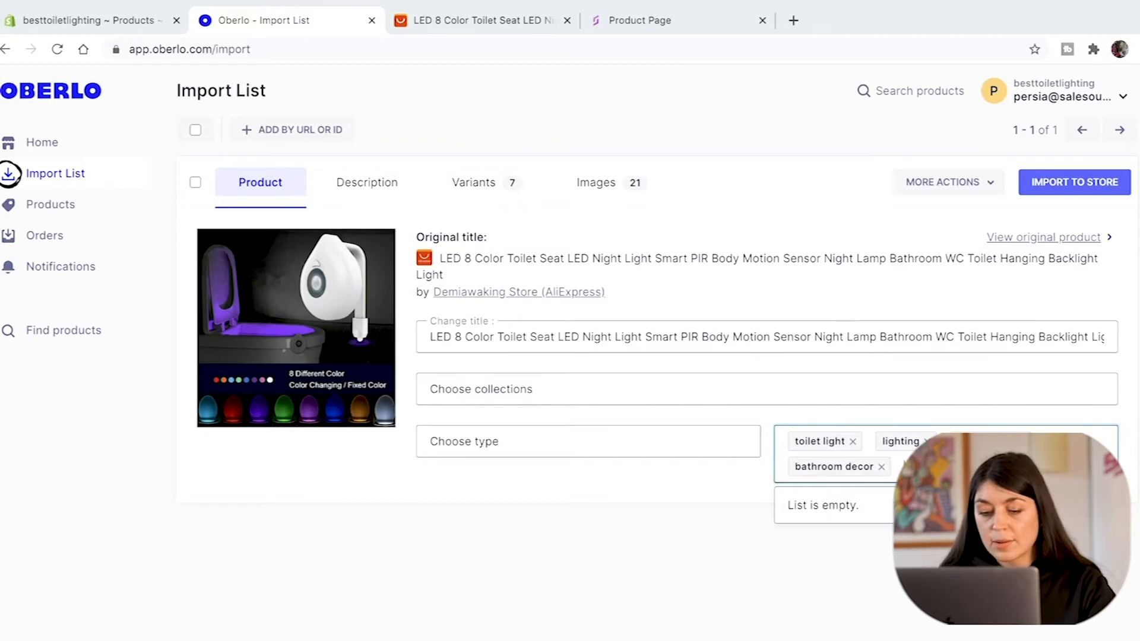
type("bat")
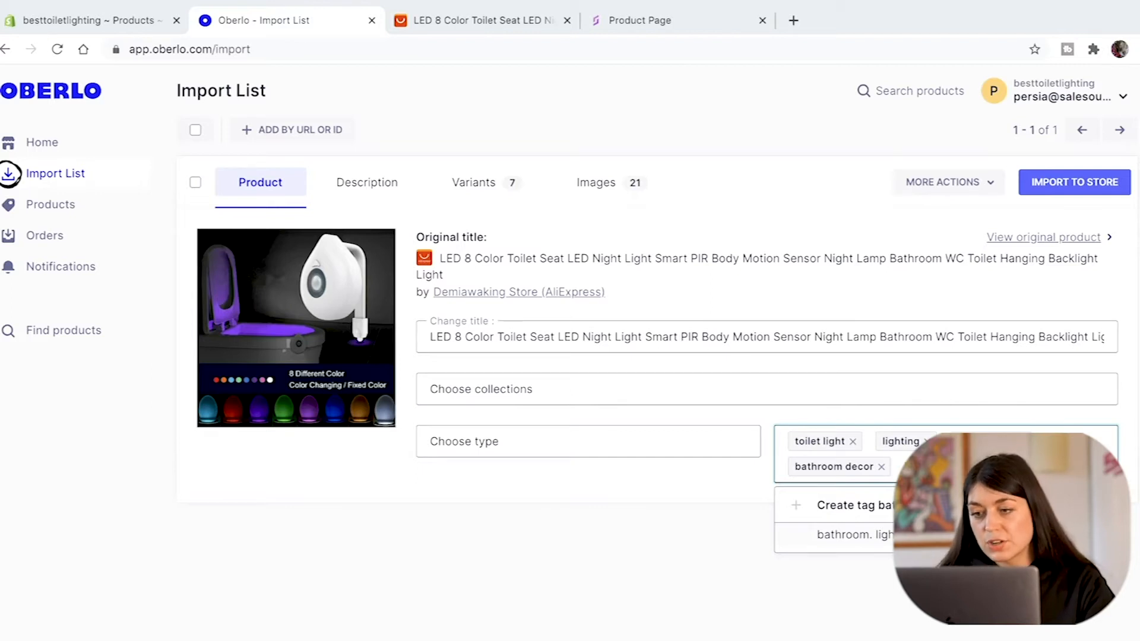
key("Return")
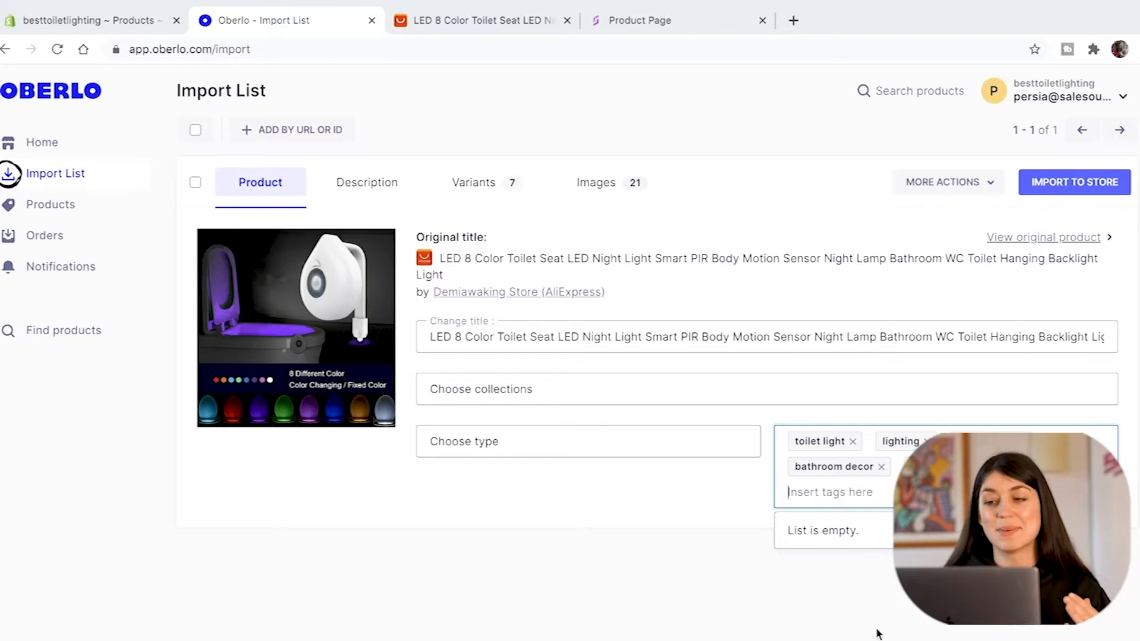
left_click(643, 629)
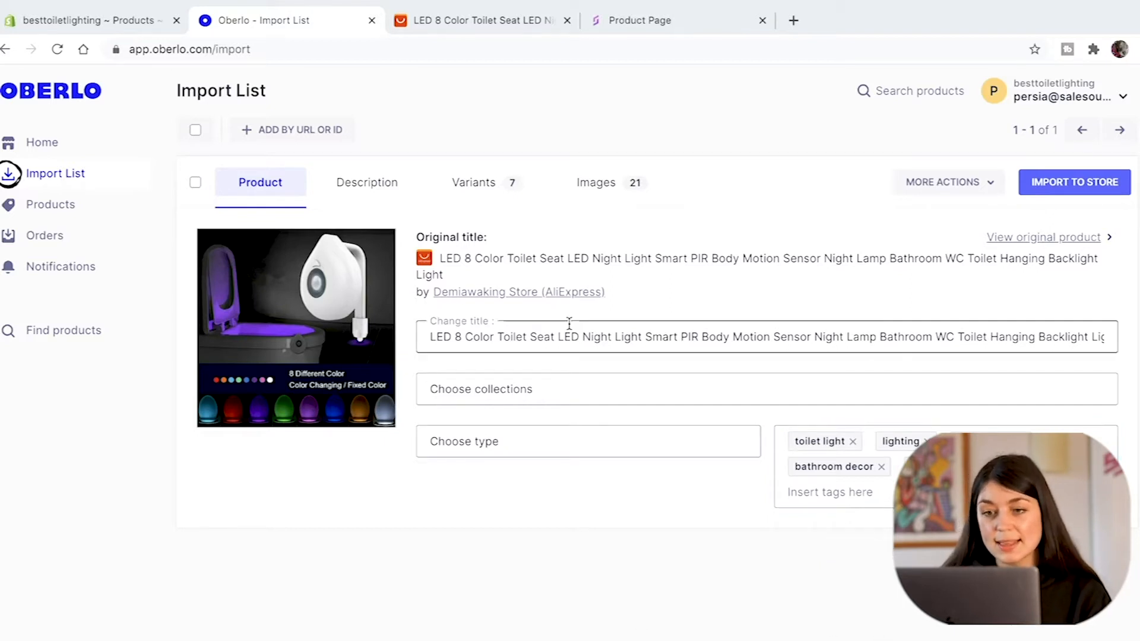
Step: Review the imported product's description and insert blank lines above the Brand Name line
left_click(377, 180)
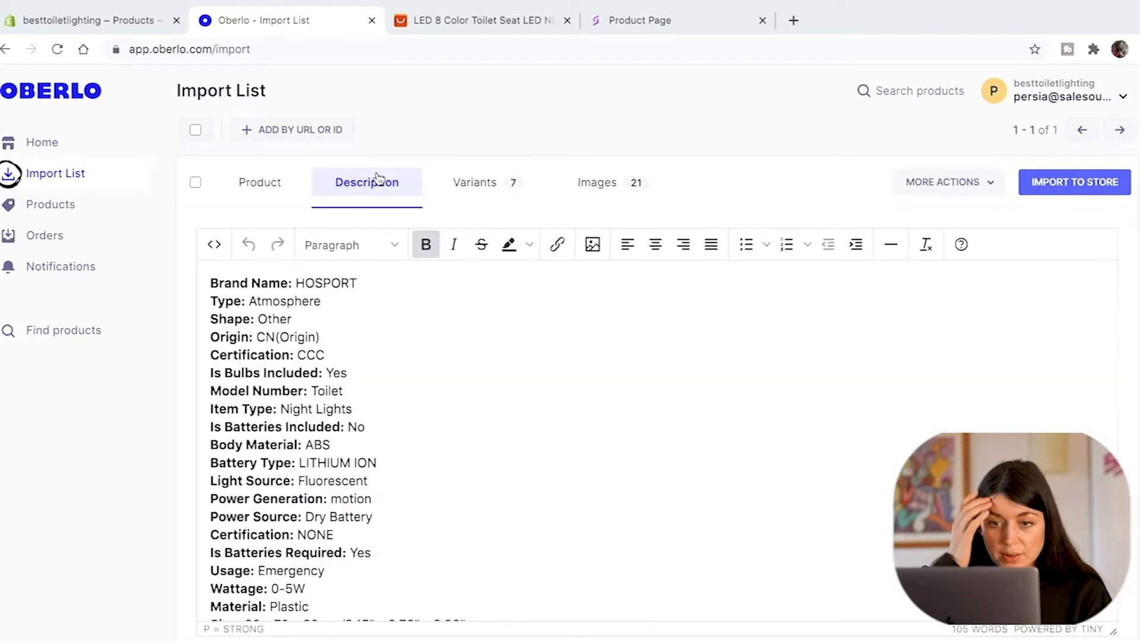
scroll(466, 519, "down", 3)
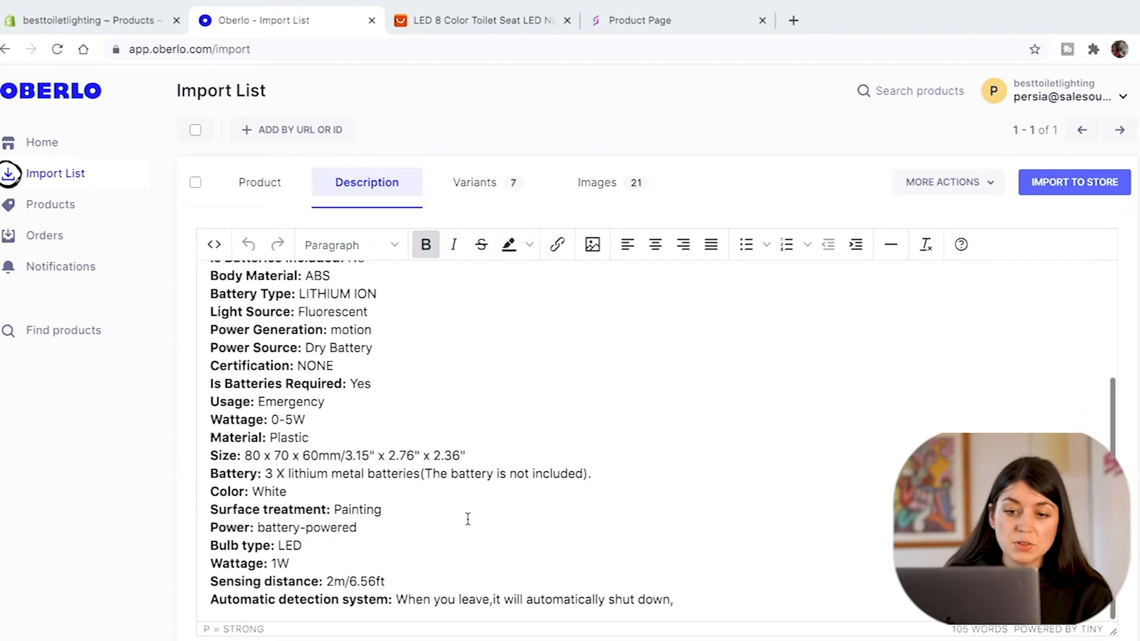
scroll(466, 519, "up", 3)
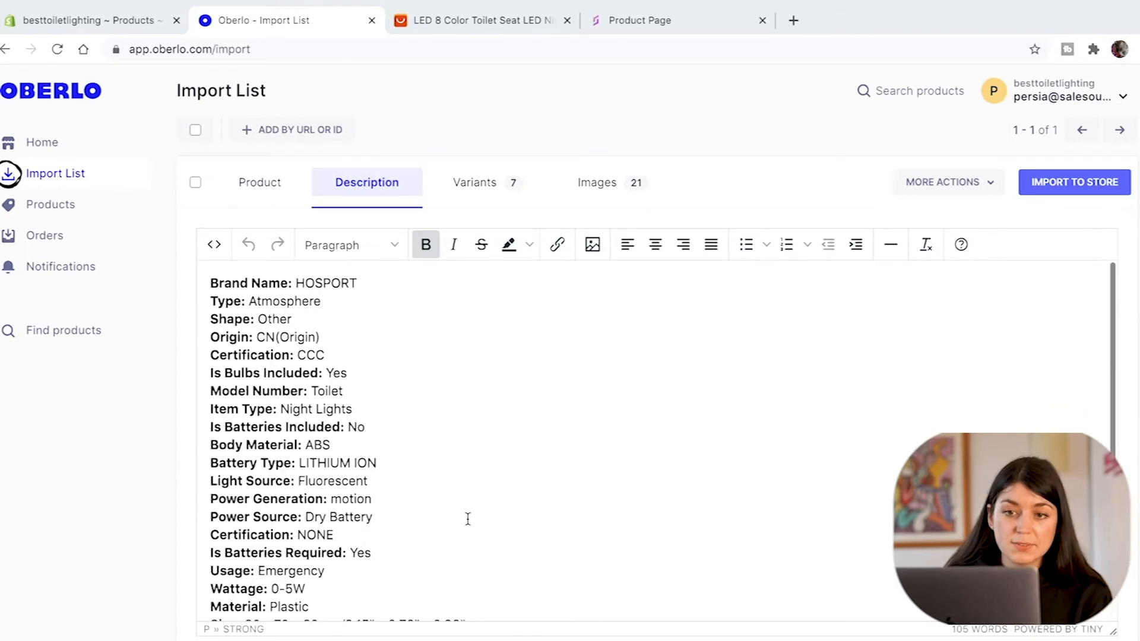
left_click(211, 282)
key("Return")
key("Return")
key("Return")
key("Return")
key("Return")
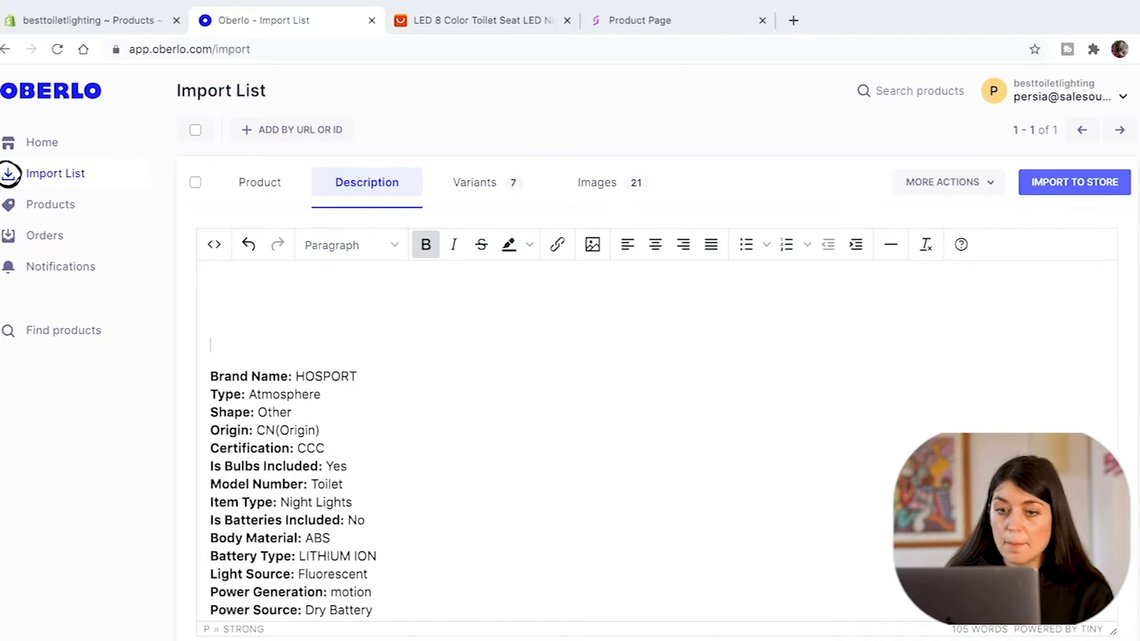
Step: Copy the Features section from the AliExpress item description and paste it at the start of the product's Oberlo description
left_click(485, 24)
scroll(628, 473, "down", 3)
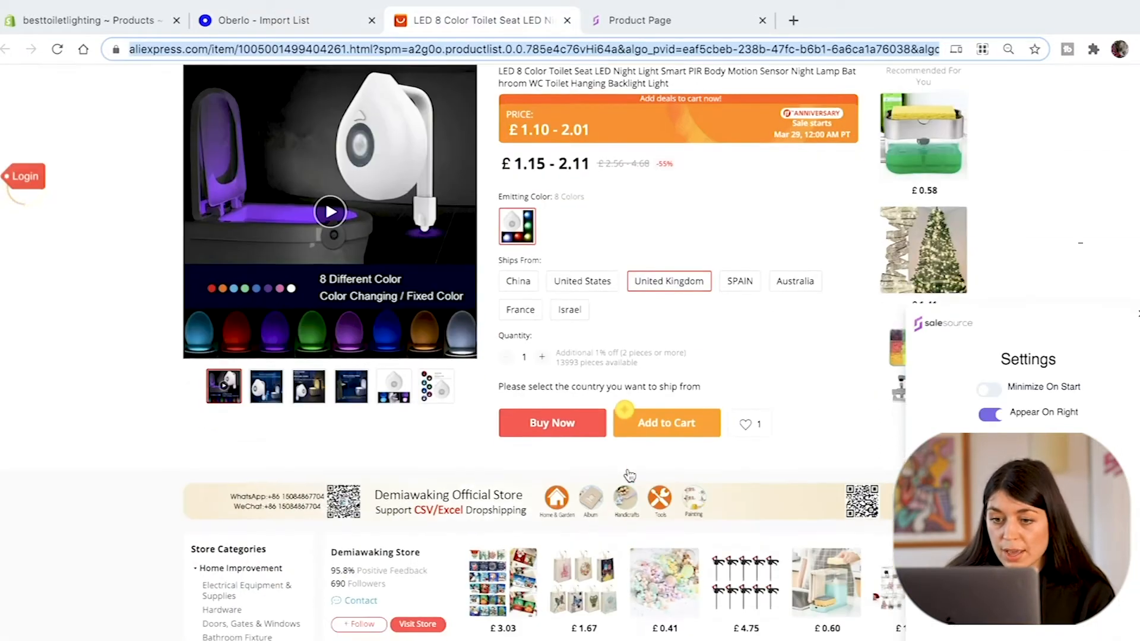
scroll(630, 475, "down", 8)
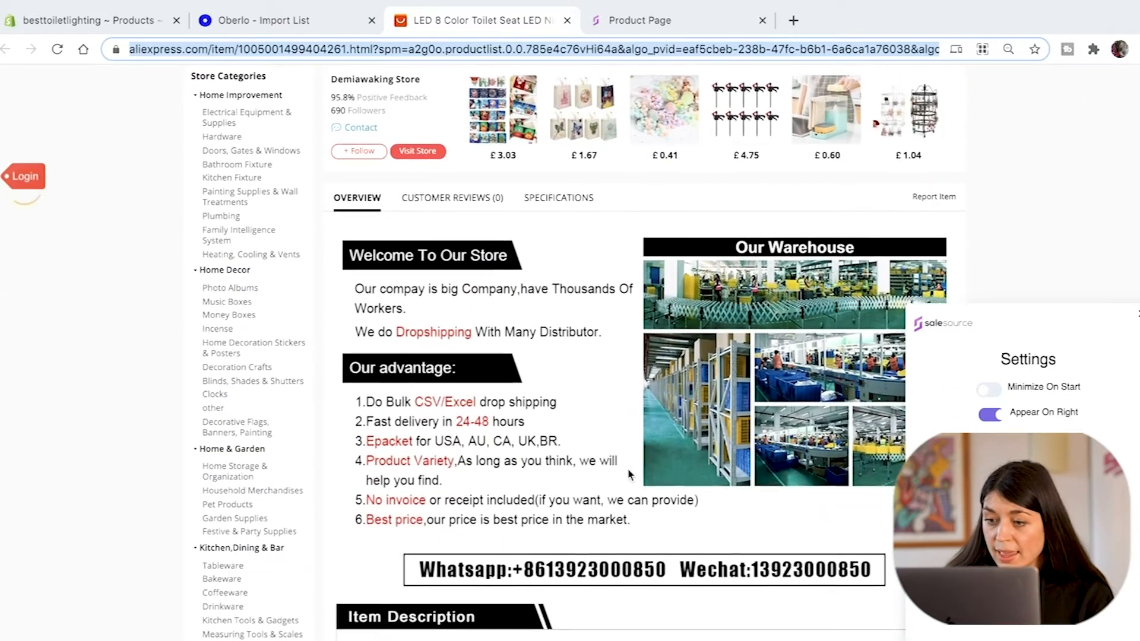
scroll(750, 601, "down", 7)
scroll(750, 600, "down", 1)
scroll(750, 600, "up", 4)
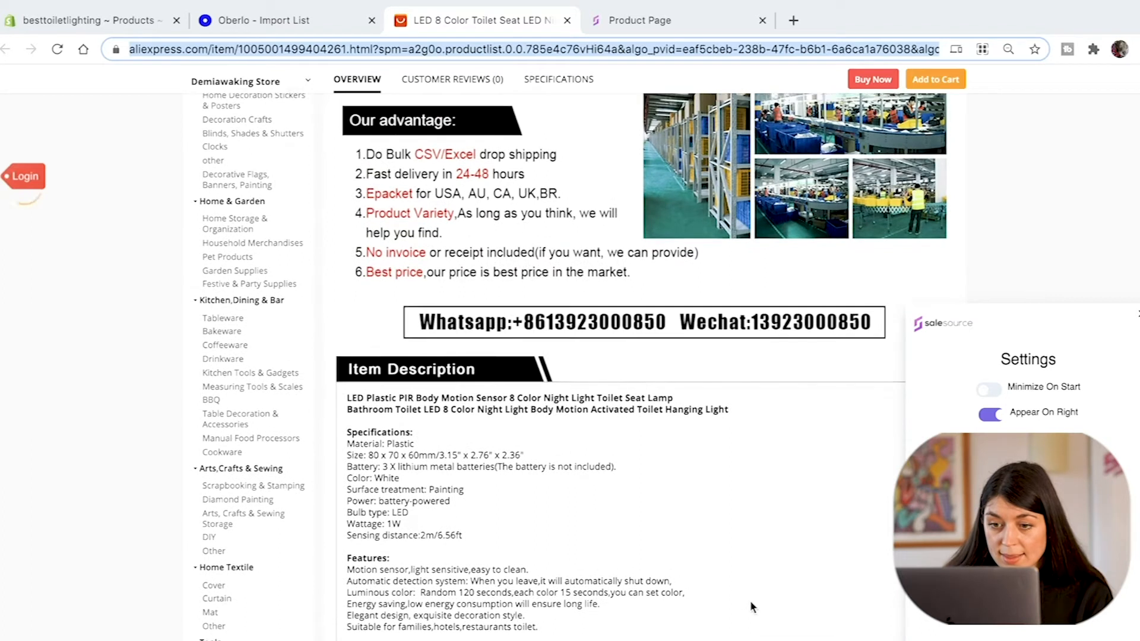
left_click_drag(541, 633, 356, 568)
key("ctrl+c")
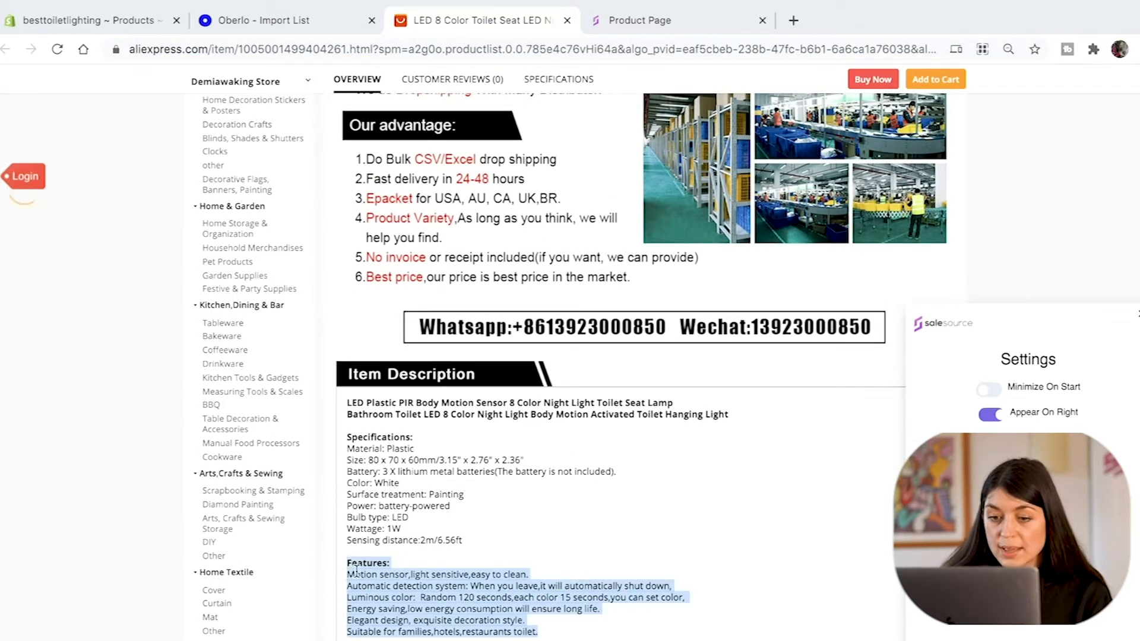
left_click(838, 640)
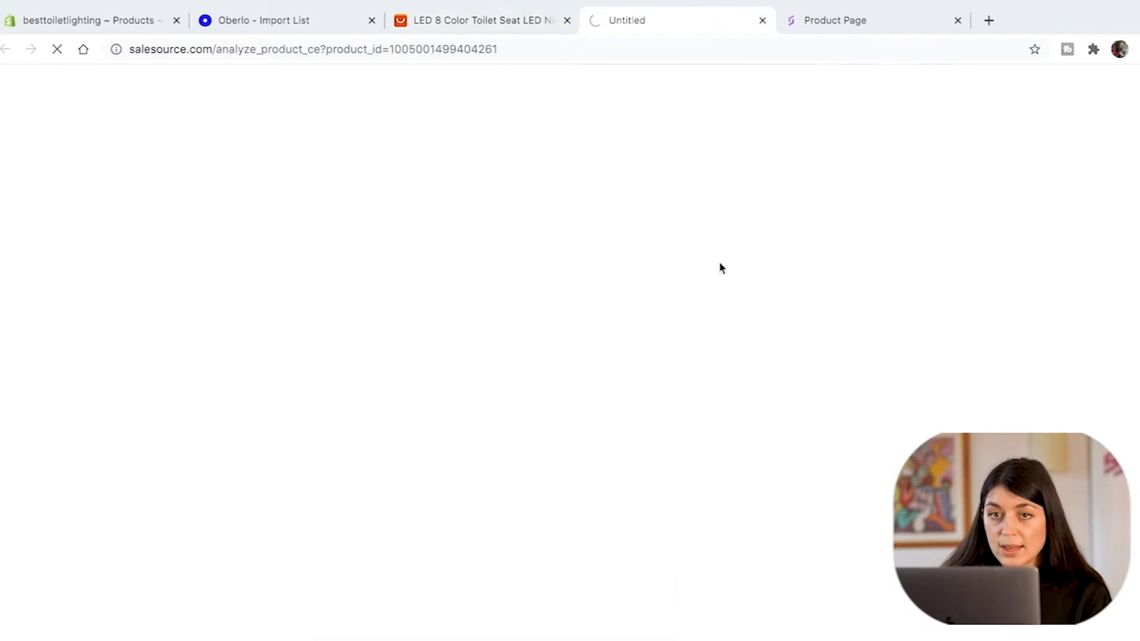
left_click(256, 20)
key("ctrl+v")
Step: Replace the first lines below the Features section with a bold "Specifications" heading above the Is Bulbs Included line
left_click_drag(210, 484, 210, 575)
key("BackSpace")
key("BackSpace")
type("Speciificattiions")
key("Return")
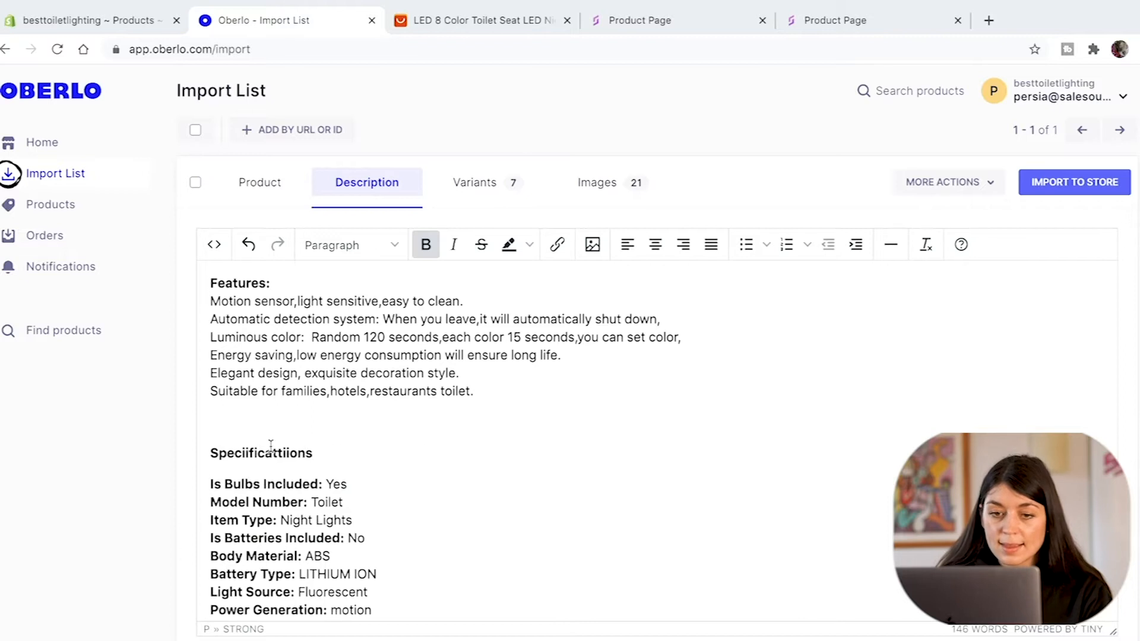
Step: Switch to SaleSource, open a Smart PIR Motion Sensor Toilet Seat Night Light from My Products, and open a competitor's product page
left_click(640, 20)
left_click(363, 47)
type("pr")
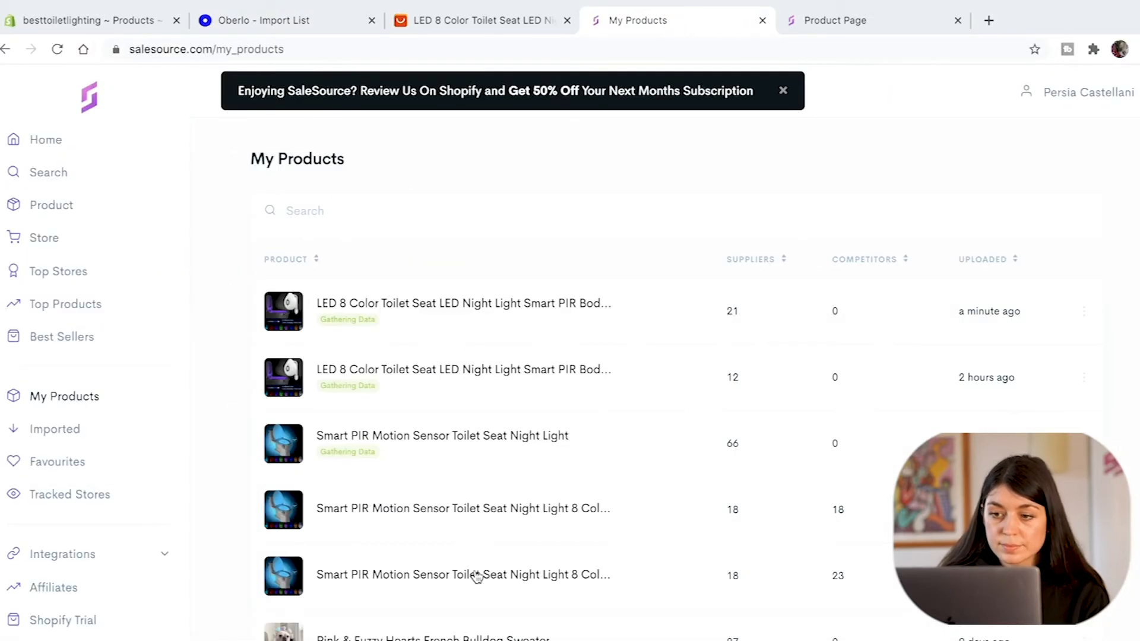
left_click(477, 577)
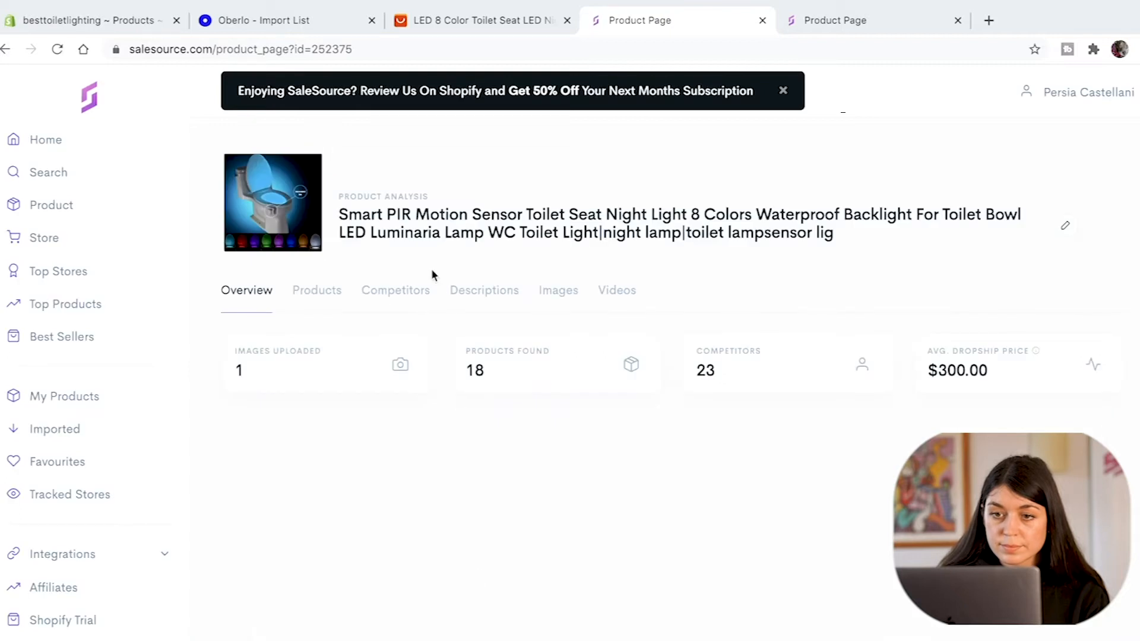
left_click(395, 290)
left_click(324, 447)
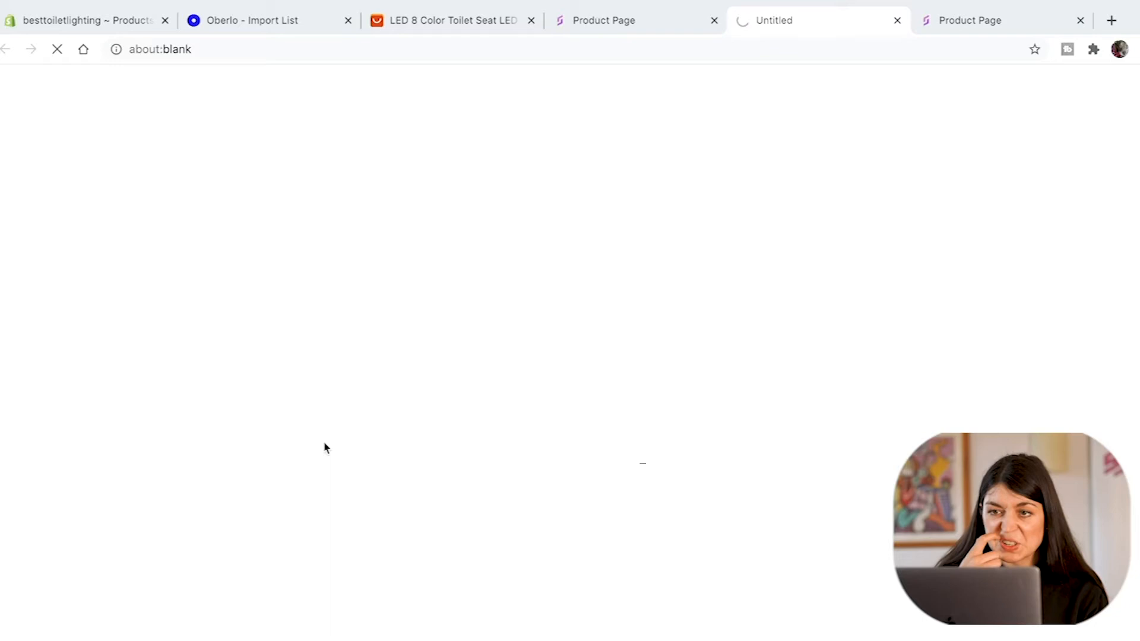
Step: Dismiss the back-in-stock email popup on the PropShop24 page and expand the full LED Sensor Toilet Seat Light description
scroll(570, 353, "down", 3)
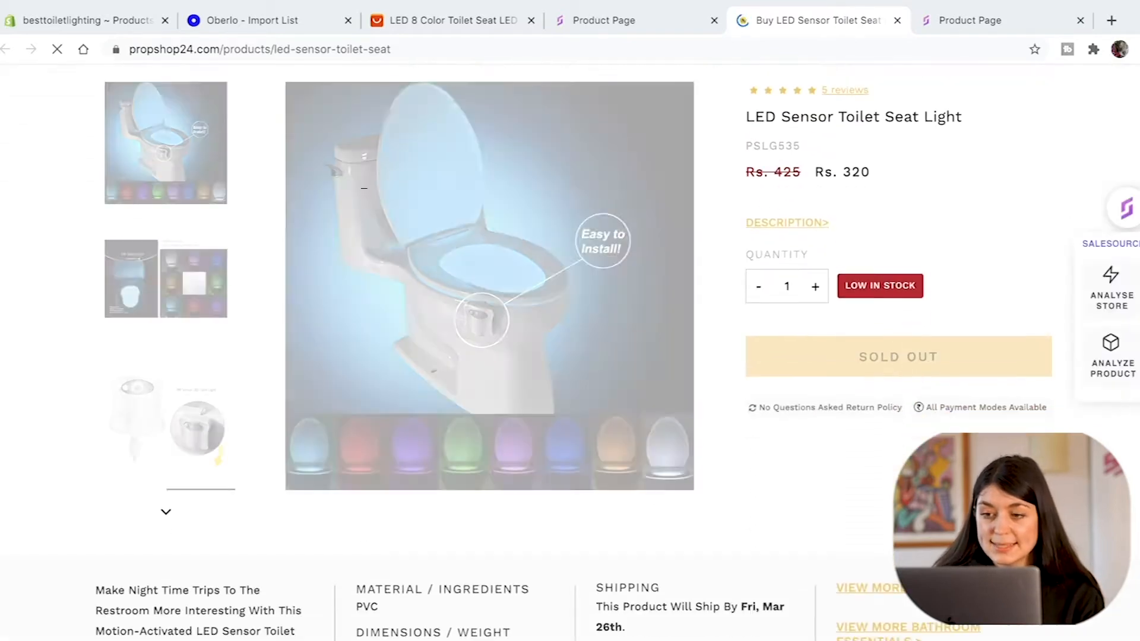
scroll(570, 352, "down", 2)
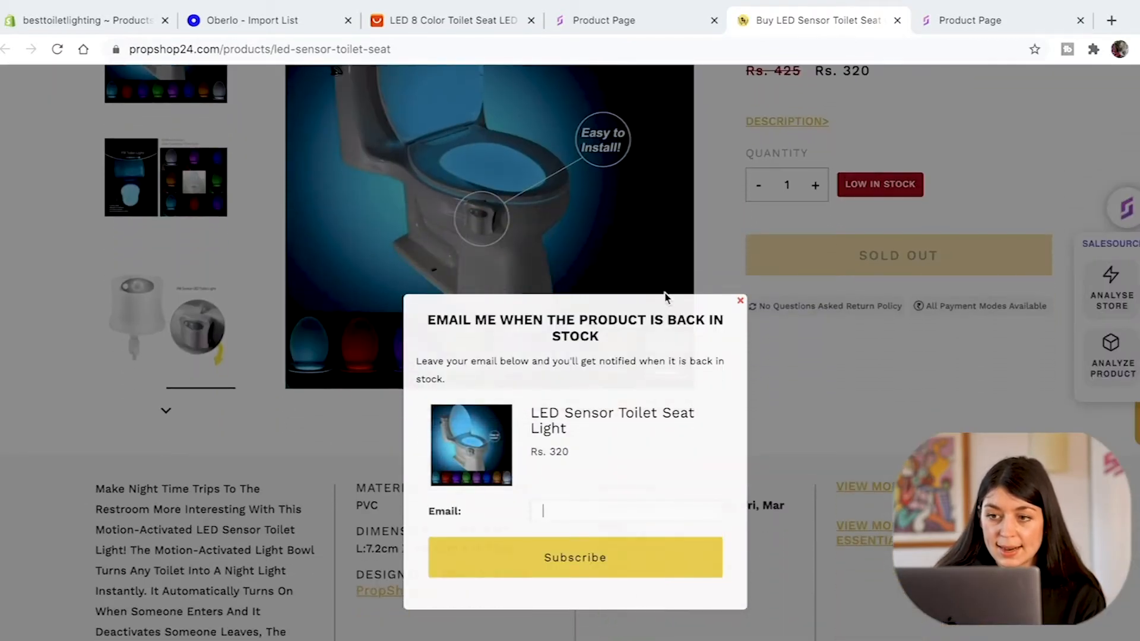
left_click(740, 300)
scroll(331, 561, "down", 2)
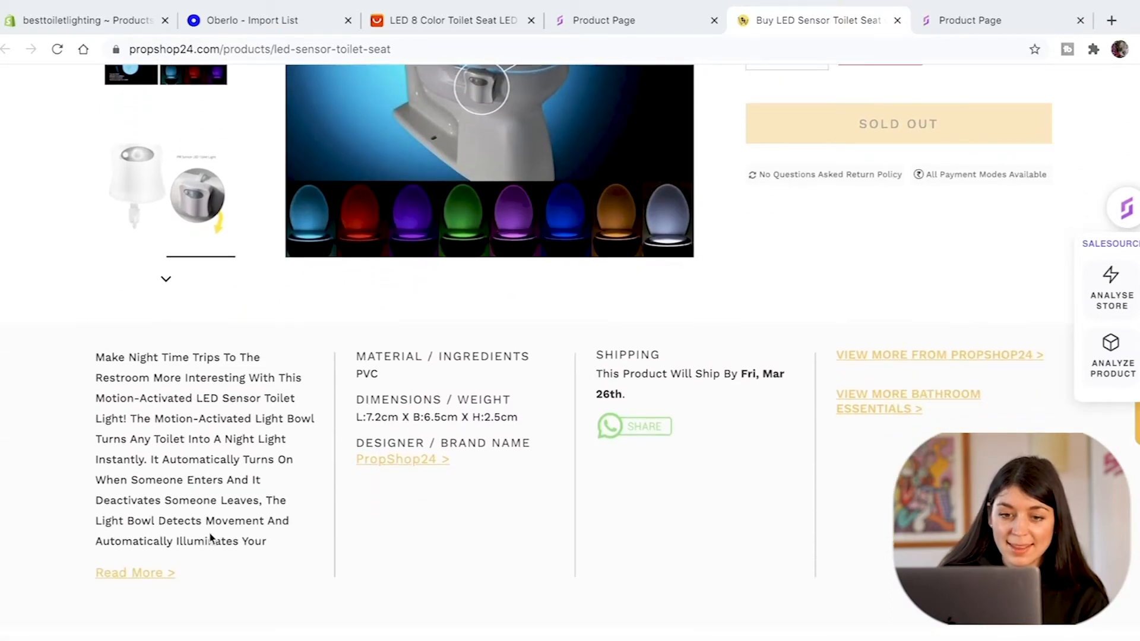
left_click(155, 574)
scroll(144, 453, "down", 1)
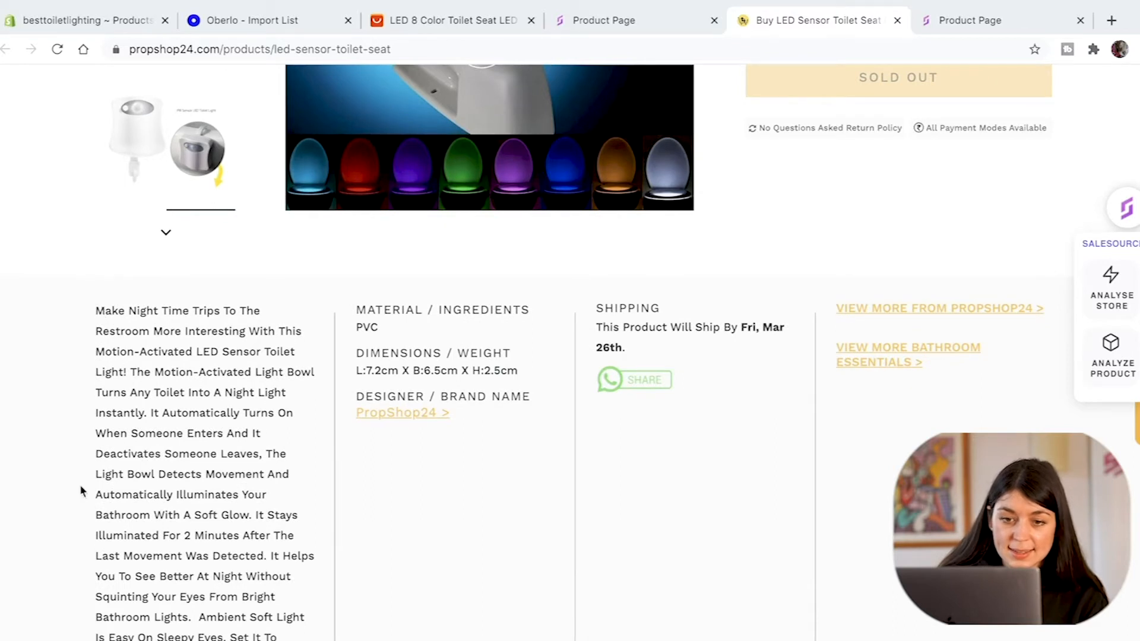
Step: Copy the entire PropShop24 product description, beginning with "Make Night Time Trips To The Restroom"
left_click_drag(230, 636, 104, 454)
scroll(104, 454, "down", 2)
left_click(98, 181)
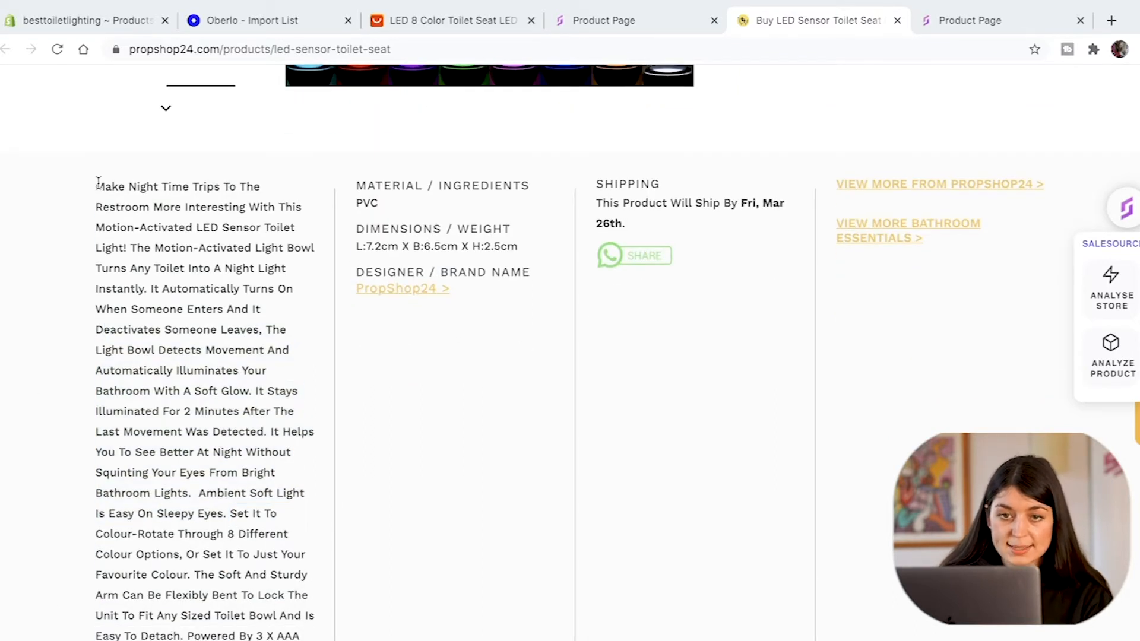
left_click_drag(98, 181, 185, 516)
scroll(186, 517, "down", 3)
Step: Add a "Description:" heading above Features in the Oberlo product description and paste the copied PropShop24 text beneath it
left_click(252, 20)
left_click(212, 284)
type("Description:")
key("Return")
type("Make Night Time Trips To The Restroom More Interesting With This Motion-Activated LED Sensor Toilet Light! The Motion-Activated Light Bowl Turns Any Toilet Into A Night Light Instantly. It Automatically Turns On When Someone Enters And It Deactivates Someone Leaves, The Light Bowl Detects Movement And Automatically Illuminates Your Bathroom With A Soft Glow. It Stays Illuminated For 2 Minutes After The Last Movement Was Detected. It Helps You To See Better At Night Without Squinting Your Eyes From Bright Bathroom Lights.  Ambient Soft Light Is Easy On Sleepy Eyes. Set It To Colour-Rotate Through 8 Different Colour Options, Or Set It To Just Your Favourite Colour. The Soft And Sturdy Arm Can Be Flexibly Bent To Lock The Unit To Fit Any Sized Toilet Bowl And Is Easy To Detach. Powered By 3 X AAA Batteries (Not Included). It Cane Be Easily Installed And Changed. Country Of Origin: China.")
key("Return")
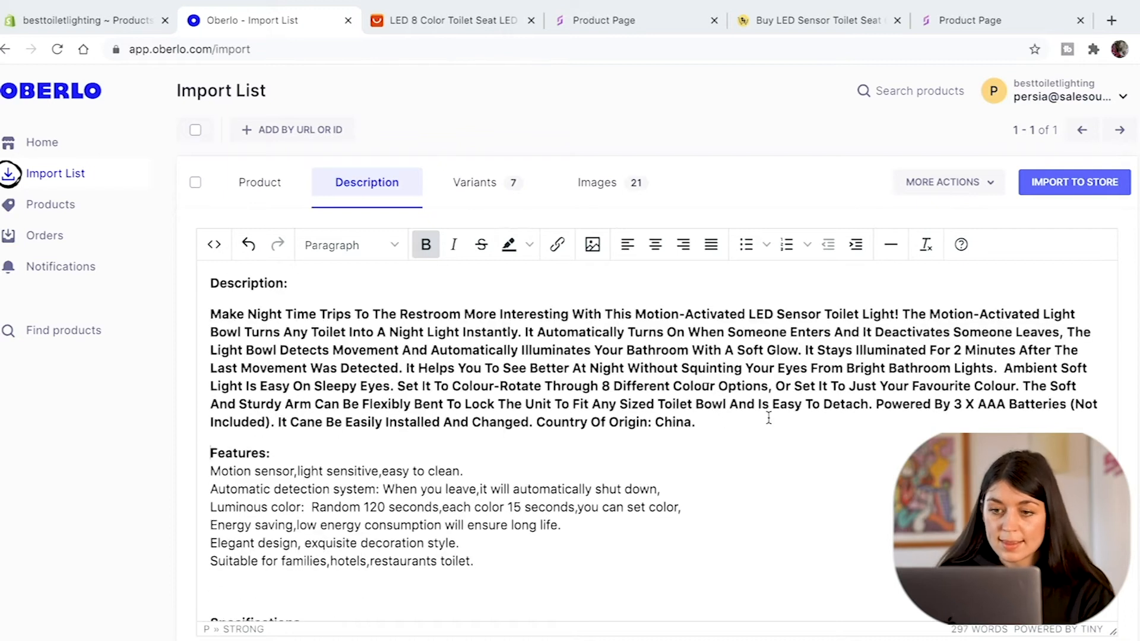
Step: Remove the bold formatting from the pasted description paragraph and replace "Restroom" with "Bathroom" in its first sentence
left_click_drag(713, 421, 214, 318)
key("super+b")
left_click(224, 319)
double_click(407, 315)
type("Bathroom")
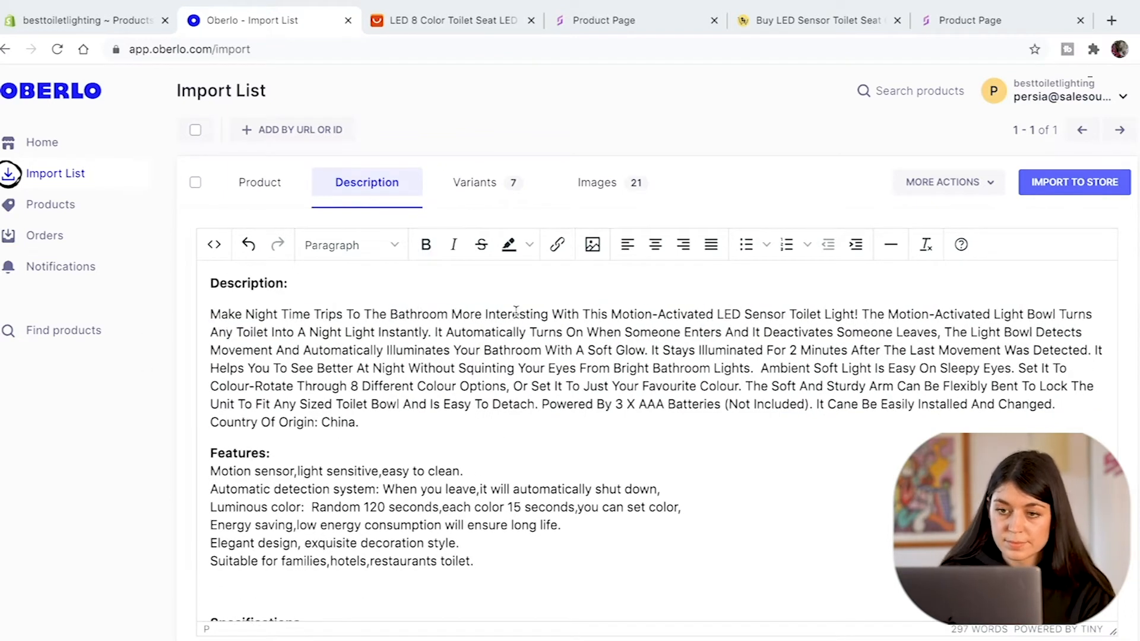
Step: Replace "More Interesting" with "Exciting" in the first sentence and start a new paragraph after "LED Sensor Toilet Light!"
left_click_drag(549, 314, 451, 314)
type("Exciting")
left_click(813, 314)
key("Return")
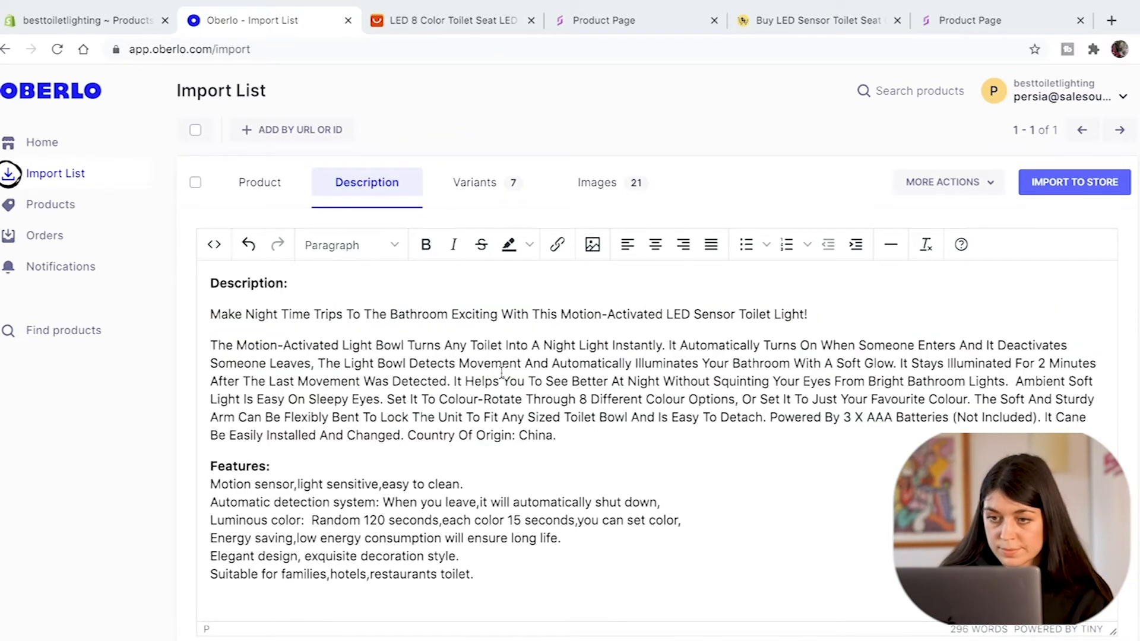
Step: Join the sentences at "Instantly" and "Automatically Turns On" with "&" in place of the full stop and "It"
left_click(678, 346)
key("BackSpace")
key("BackSpace")
key("BackSpace")
key("BackSpace")
type("&")
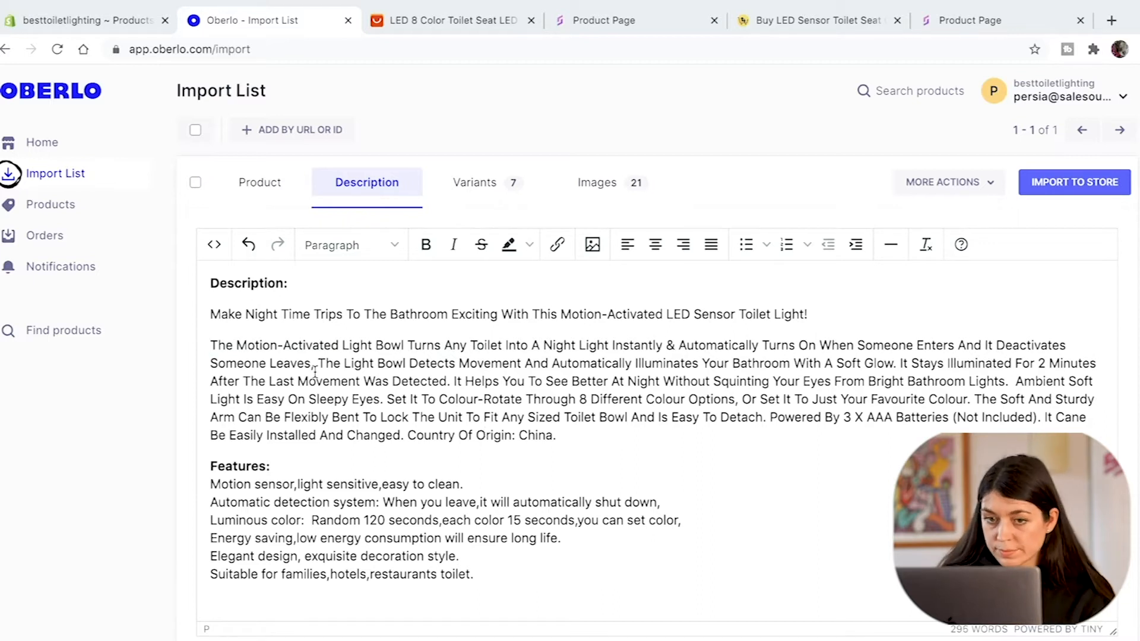
Step: Split the description into paragraphs after "Soft Glow." and before "Powered By", and delete the "Country Of Origin: China." sentence
left_click(896, 363)
key("Return")
left_click_drag(627, 440, 780, 439)
key("BackSpace")
left_click(995, 430)
key("Return")
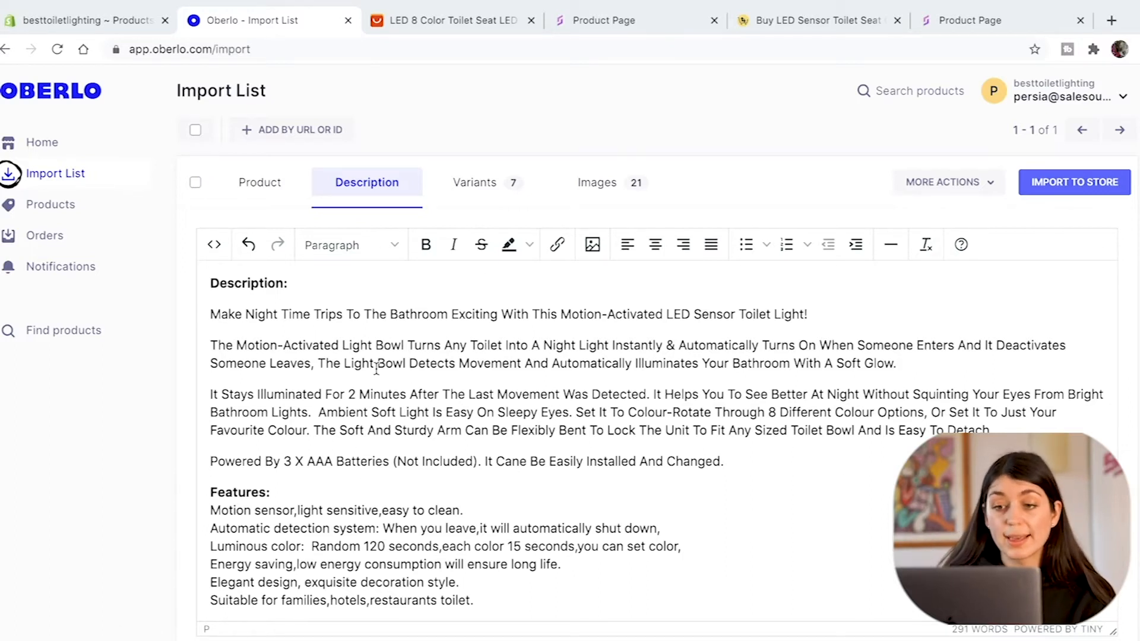
Step: Review the product's variants, examining their emitting colours, shipping origins, costs, shipping fees, prices and profits
left_click(503, 186)
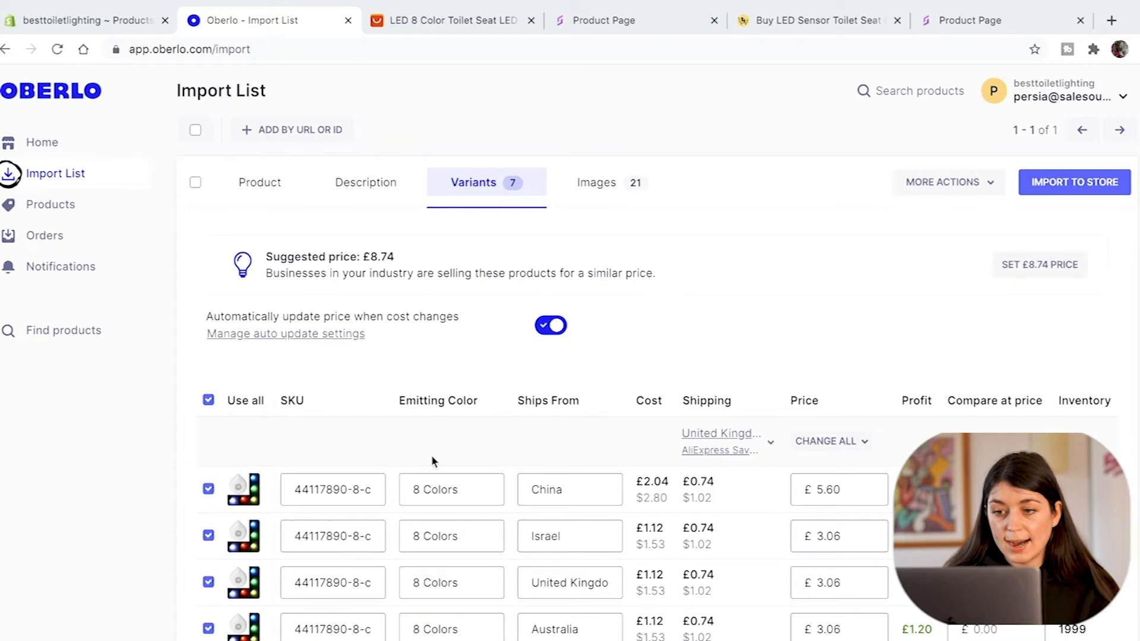
scroll(446, 594, "down", 3)
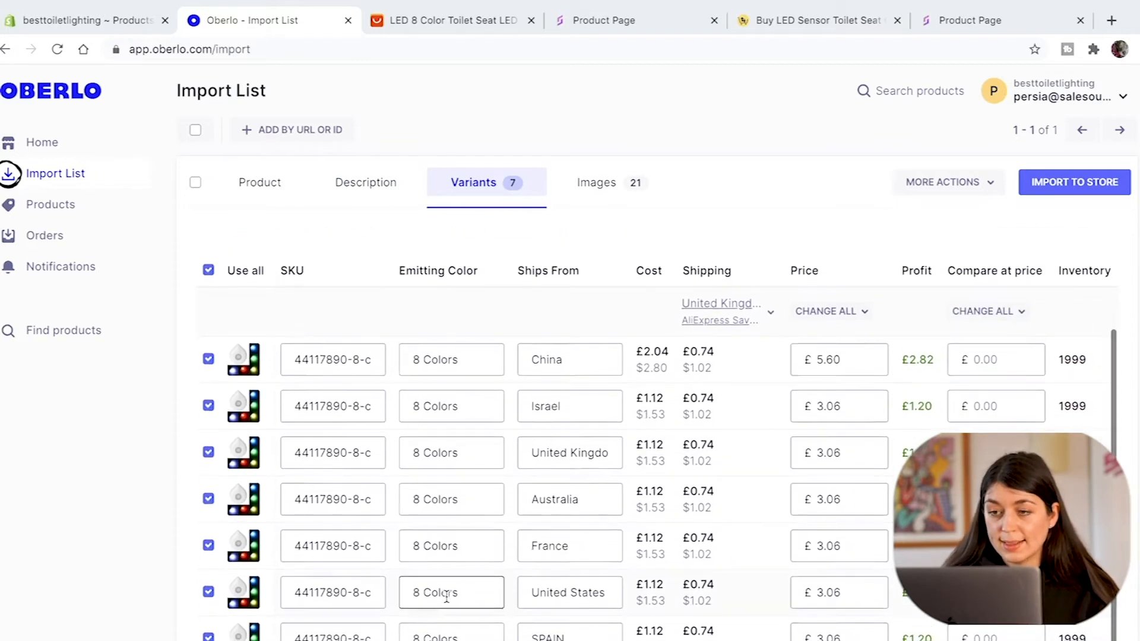
scroll(447, 597, "up", 2)
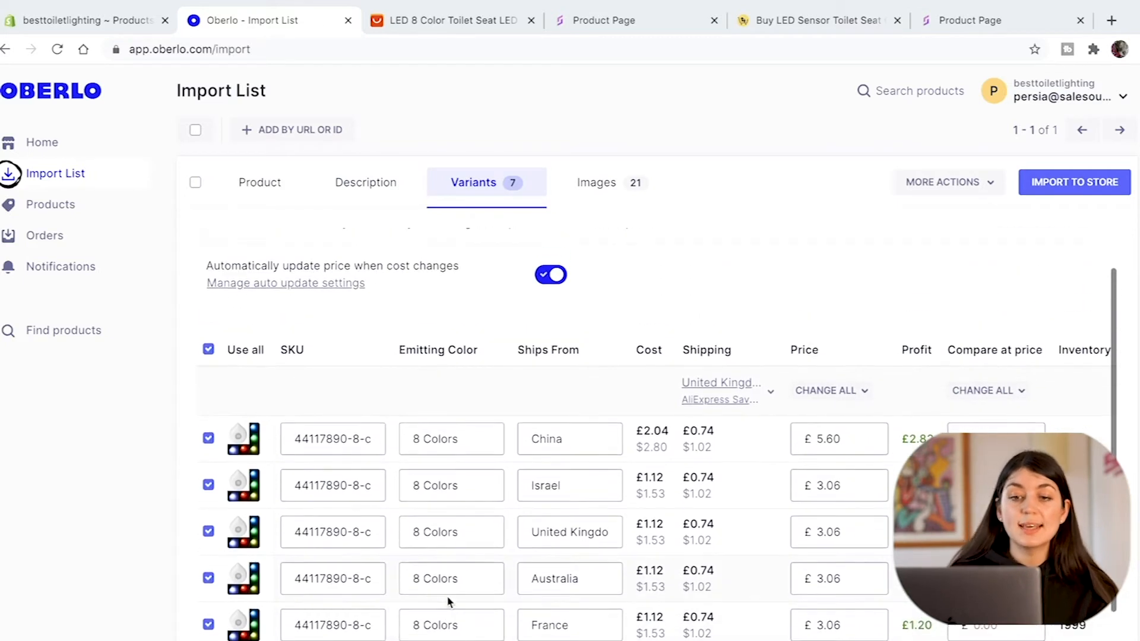
scroll(451, 588, "down", 1)
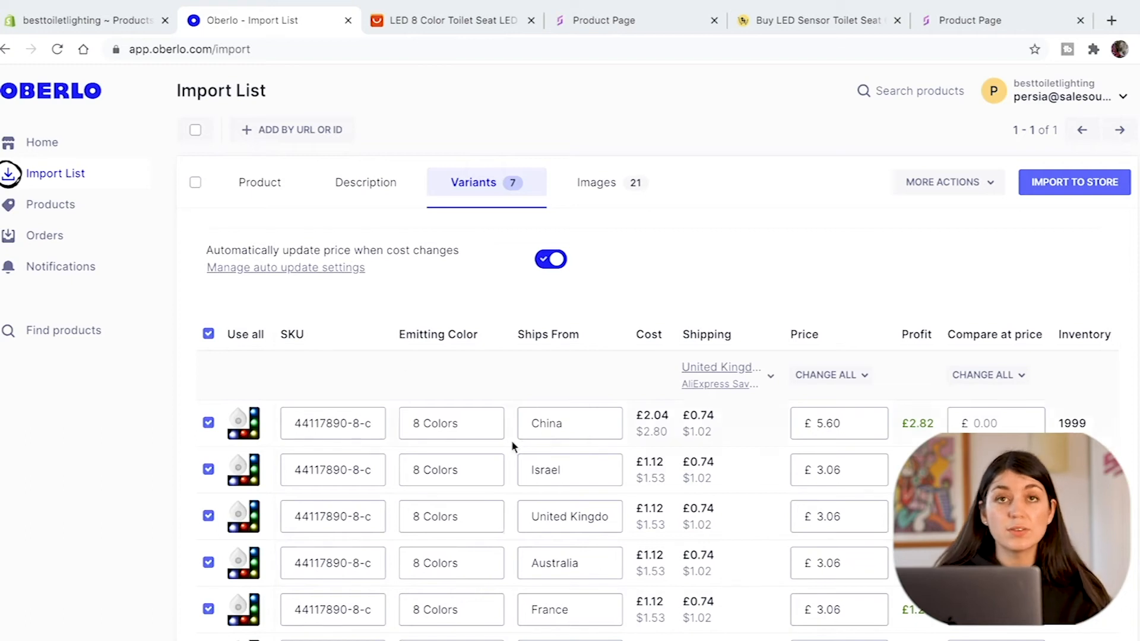
scroll(637, 534, "down", 1)
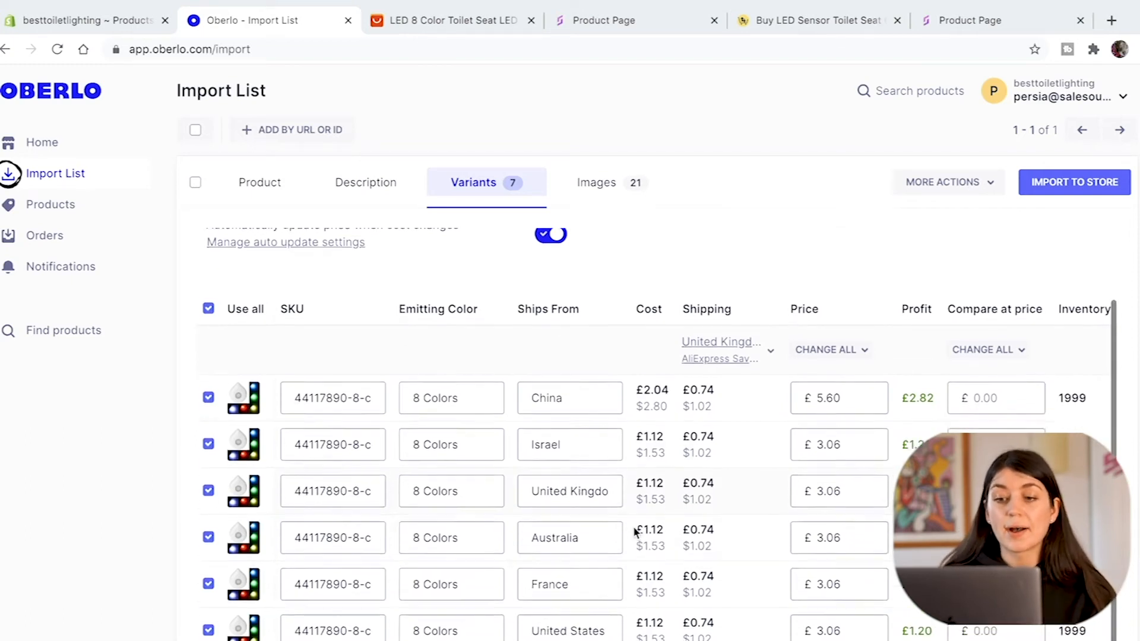
scroll(573, 558, "down", 1)
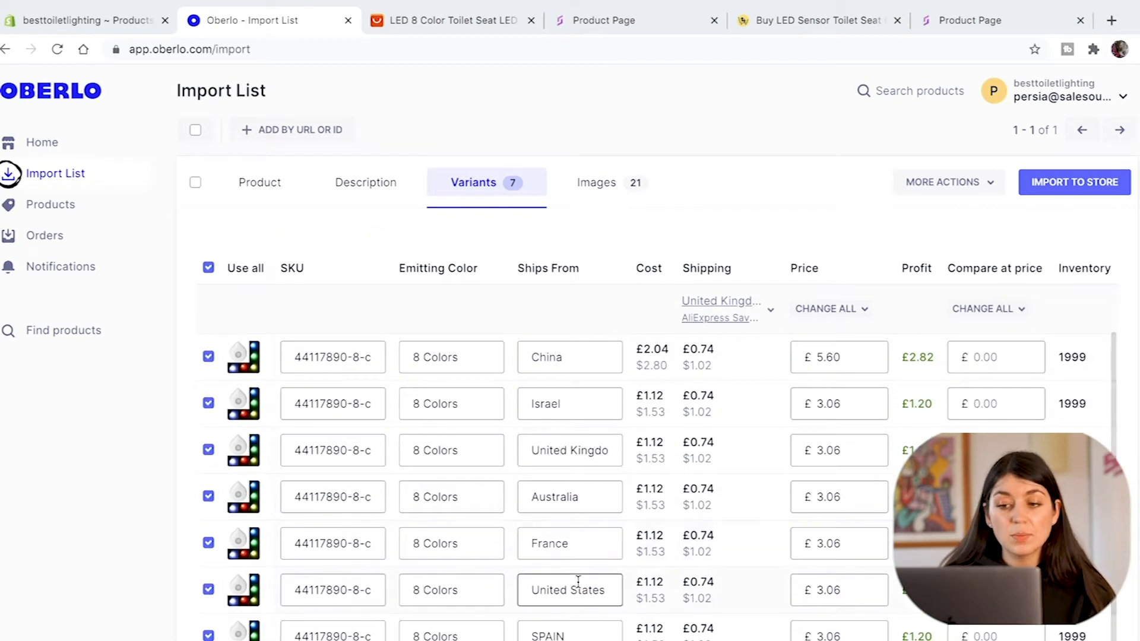
scroll(585, 581, "up", 1)
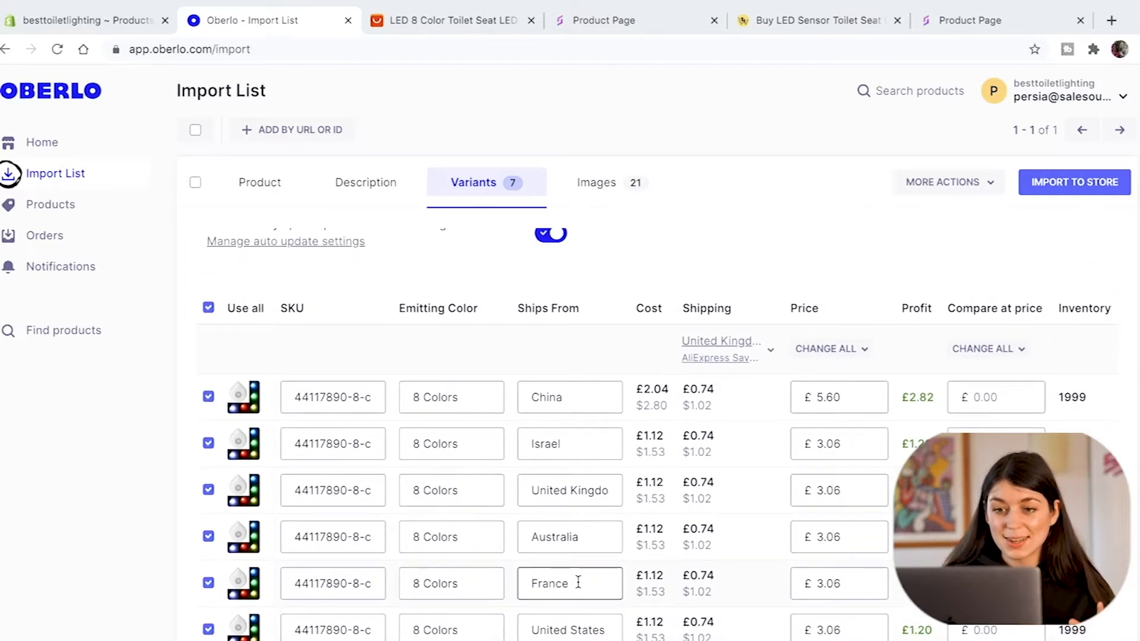
left_click(482, 389)
scroll(712, 451, "down", 1)
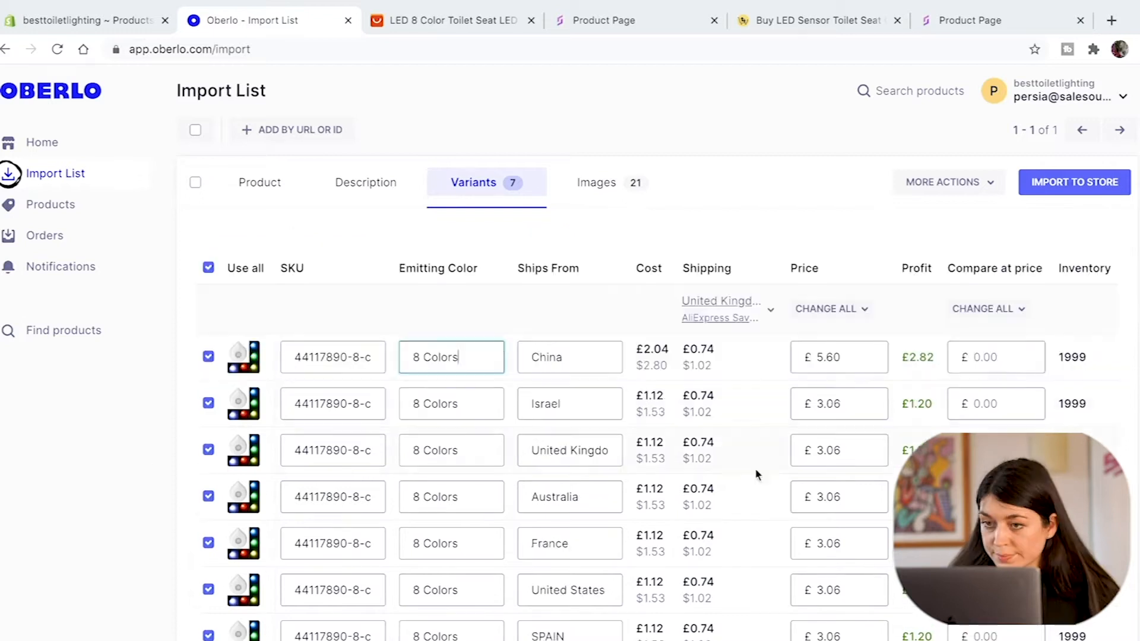
Step: Set the price of all variants to £14.99 at once
left_click(827, 309)
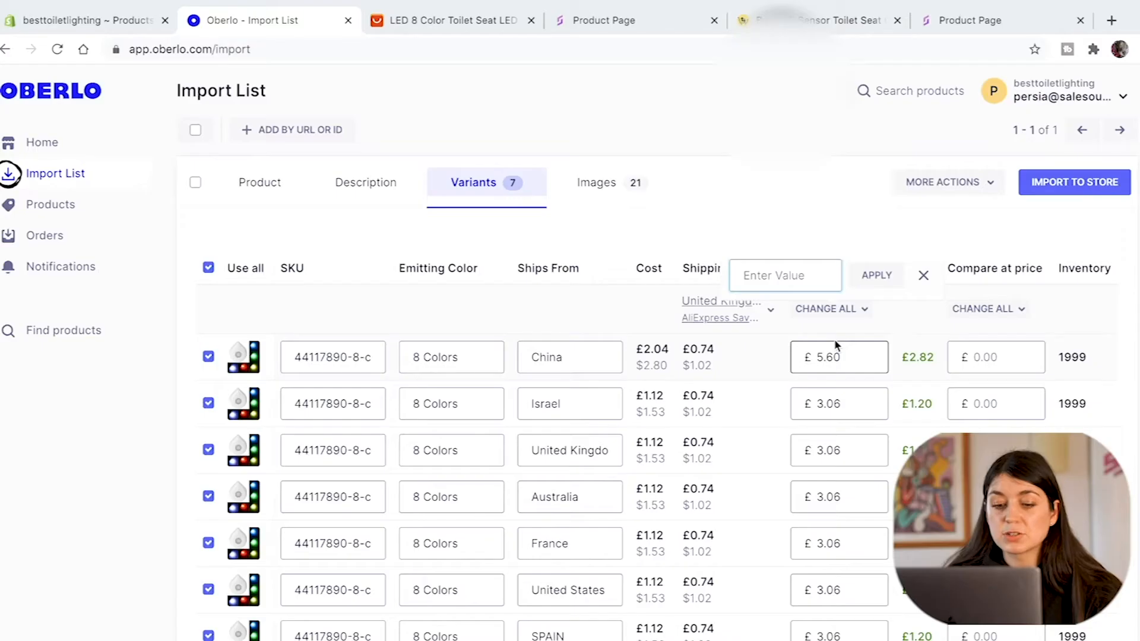
type("1")
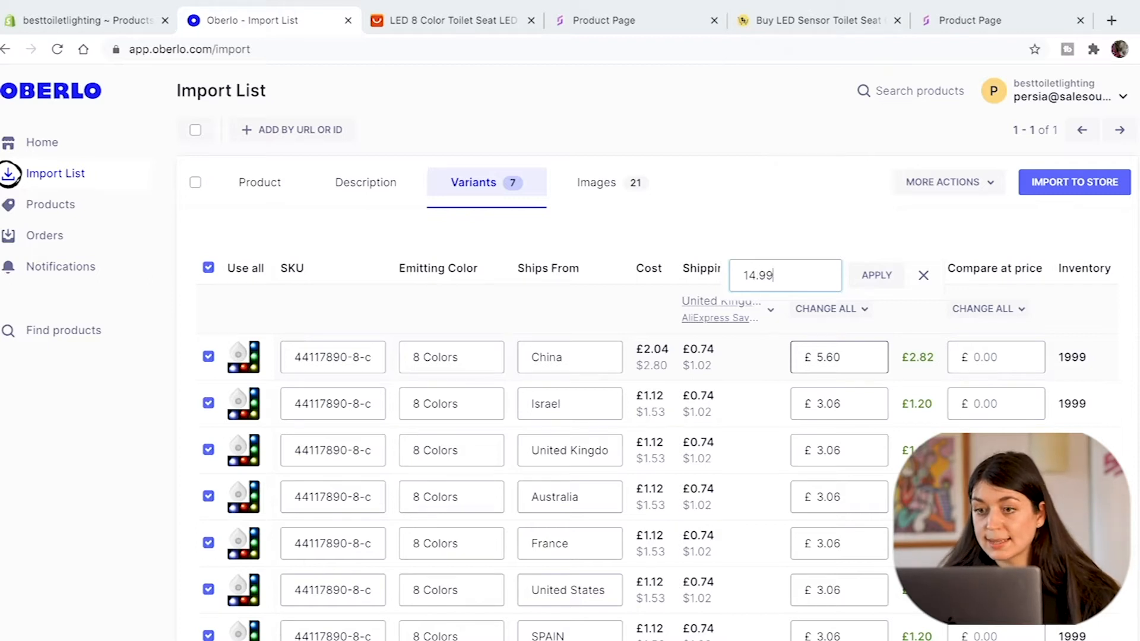
type("4.99")
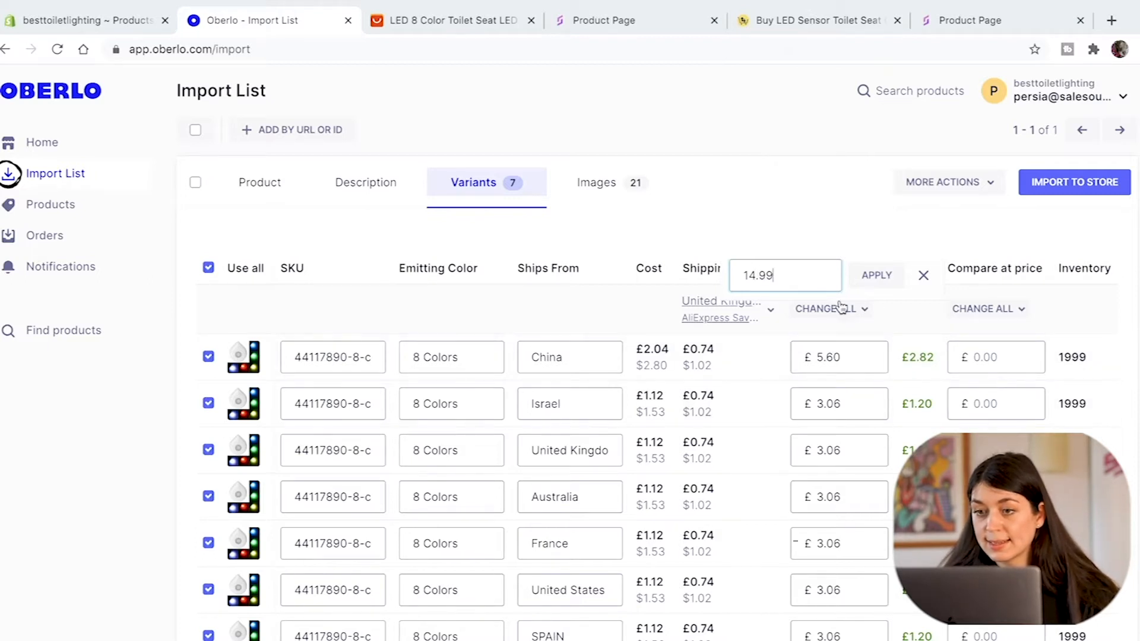
left_click(880, 276)
Step: Set the compare-at price of all variants to £29.99 at once
left_click(1021, 363)
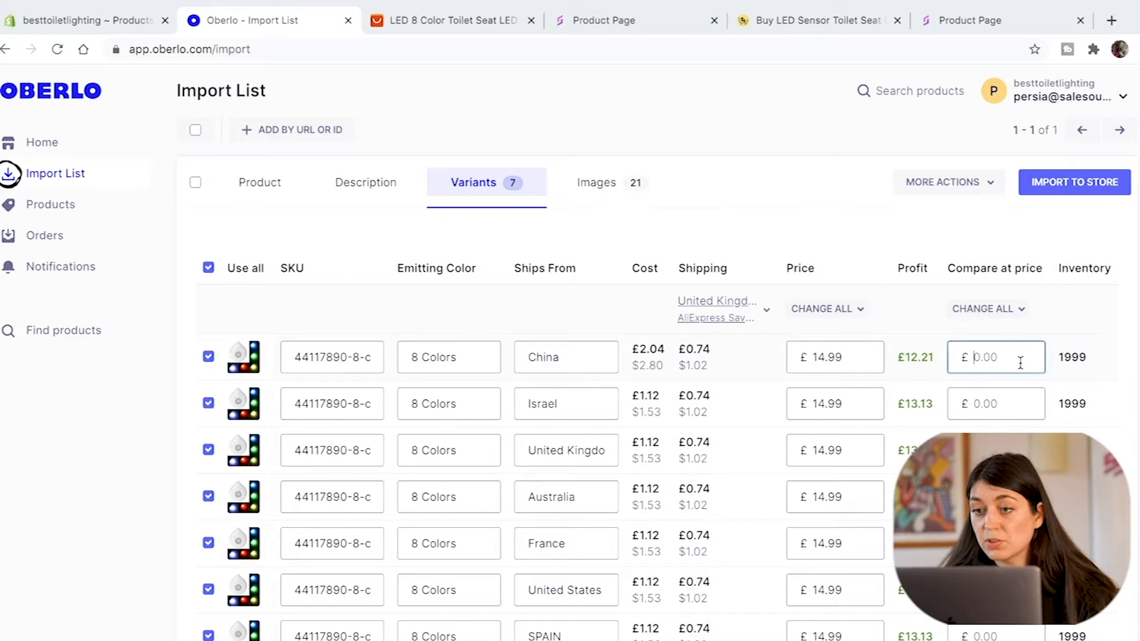
left_click(1000, 305)
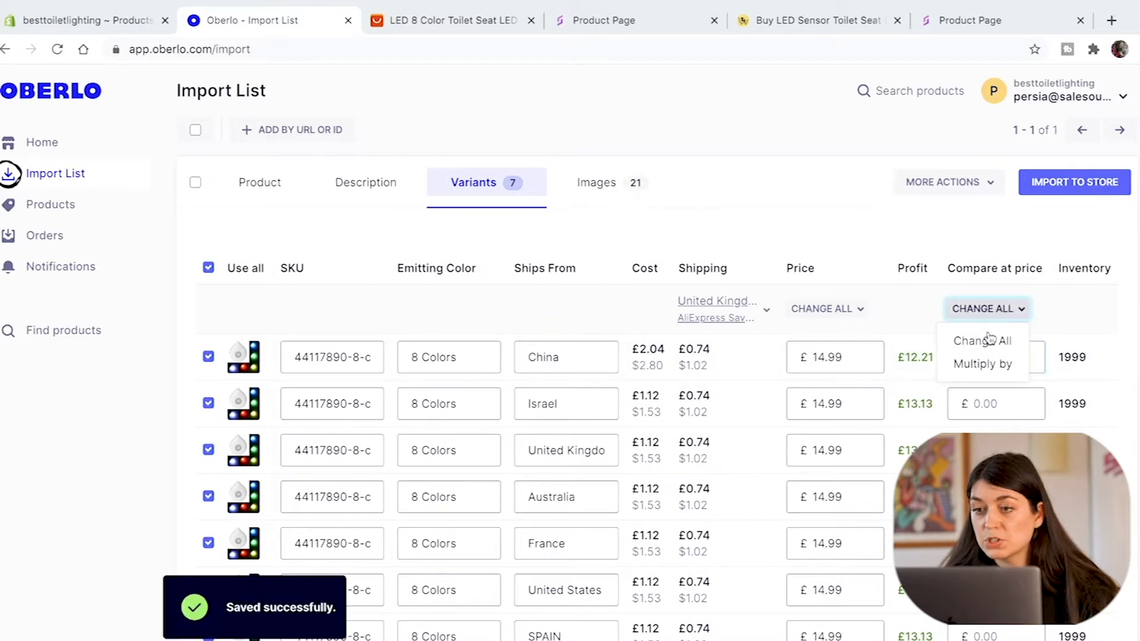
left_click(991, 337)
type("2")
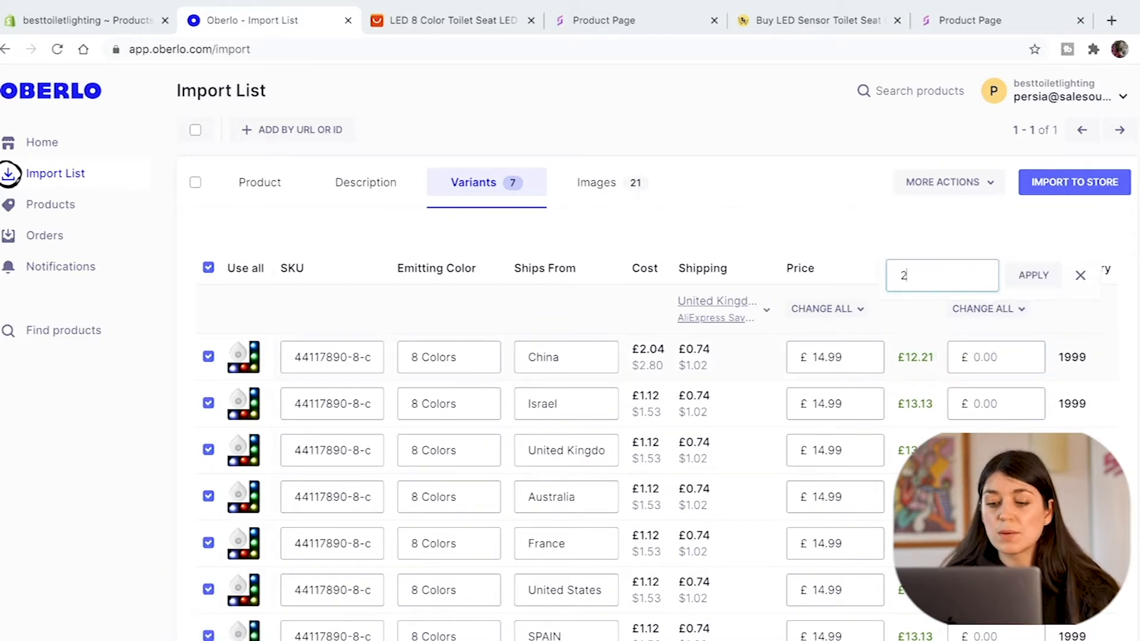
type("9.99")
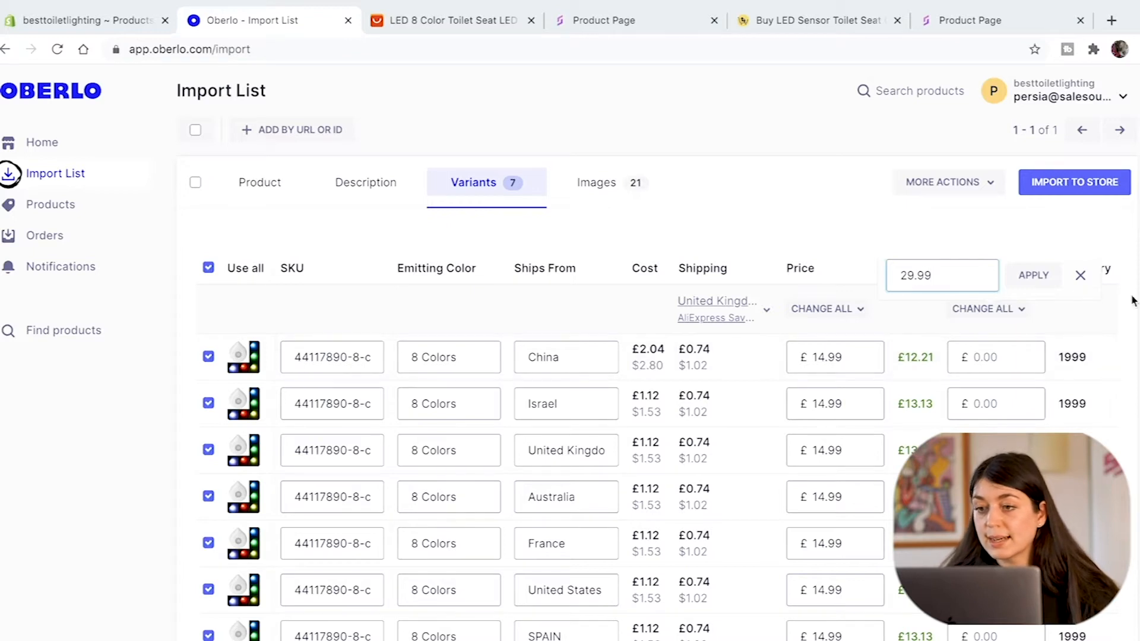
left_click(1034, 275)
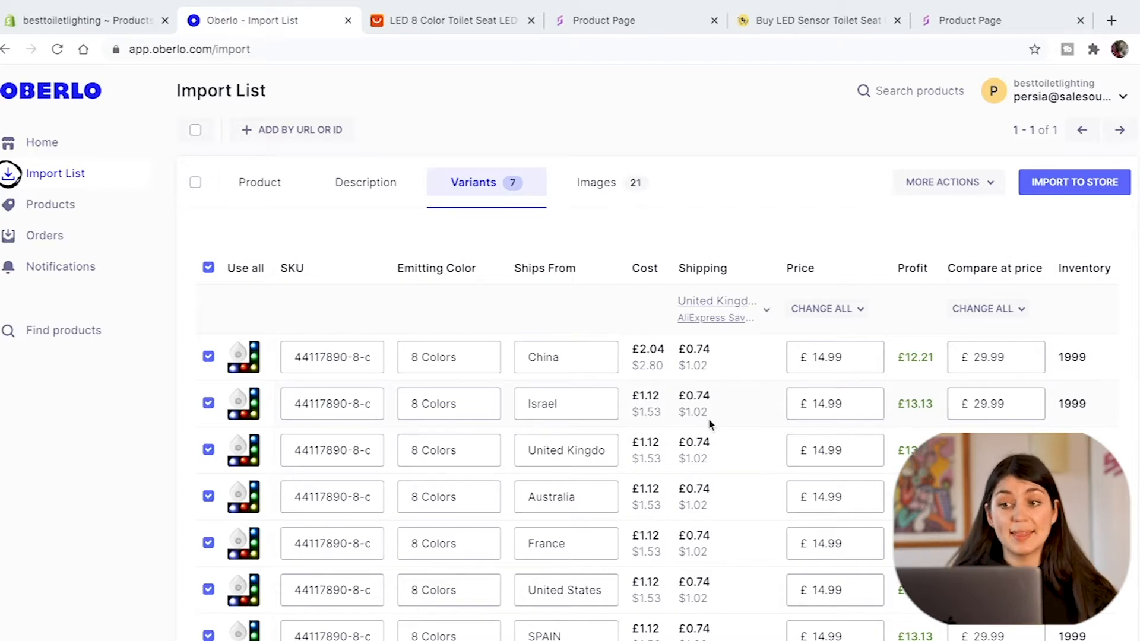
Step: Check the product's images, import the product into the store and open it in the Shopify admin
left_click(612, 183)
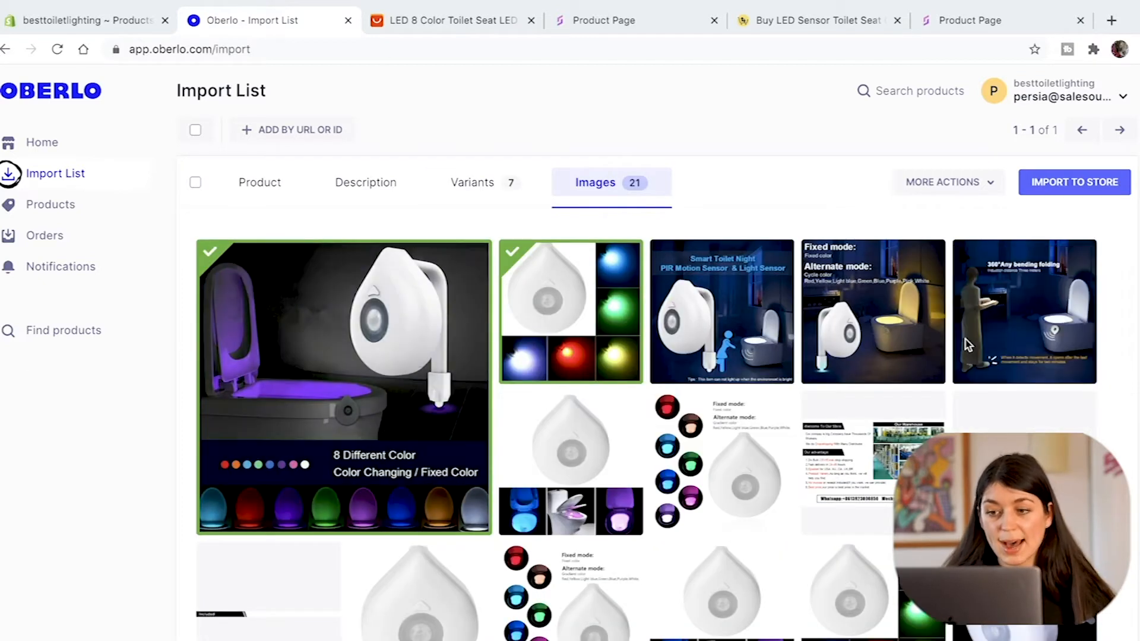
scroll(950, 340, "down", 3)
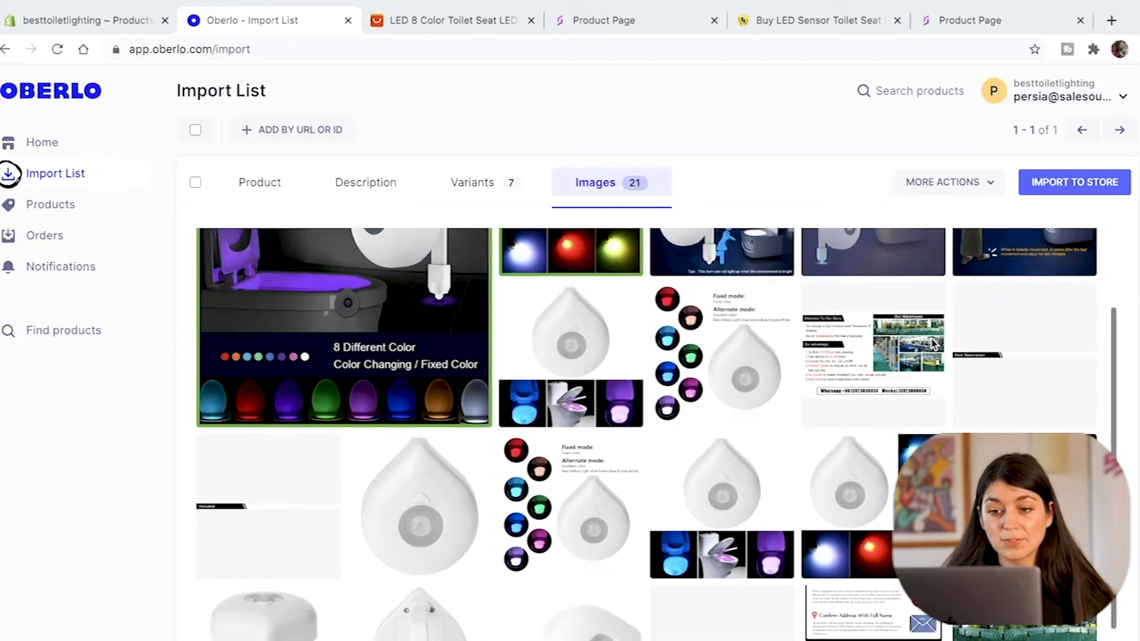
scroll(931, 337, "up", 3)
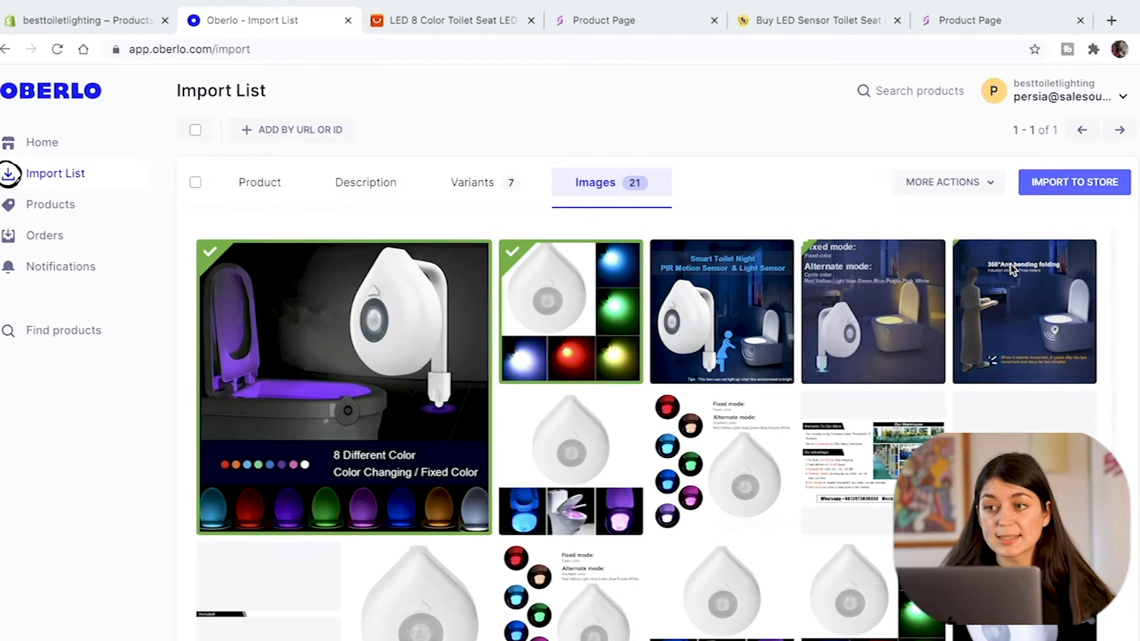
left_click(1072, 186)
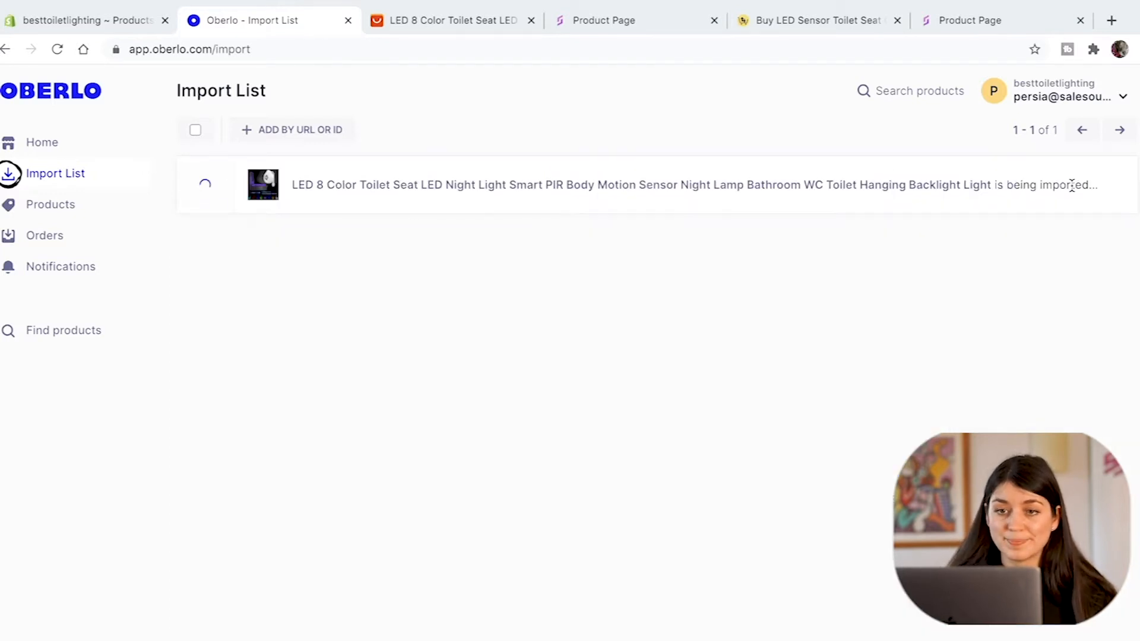
left_click(1073, 186)
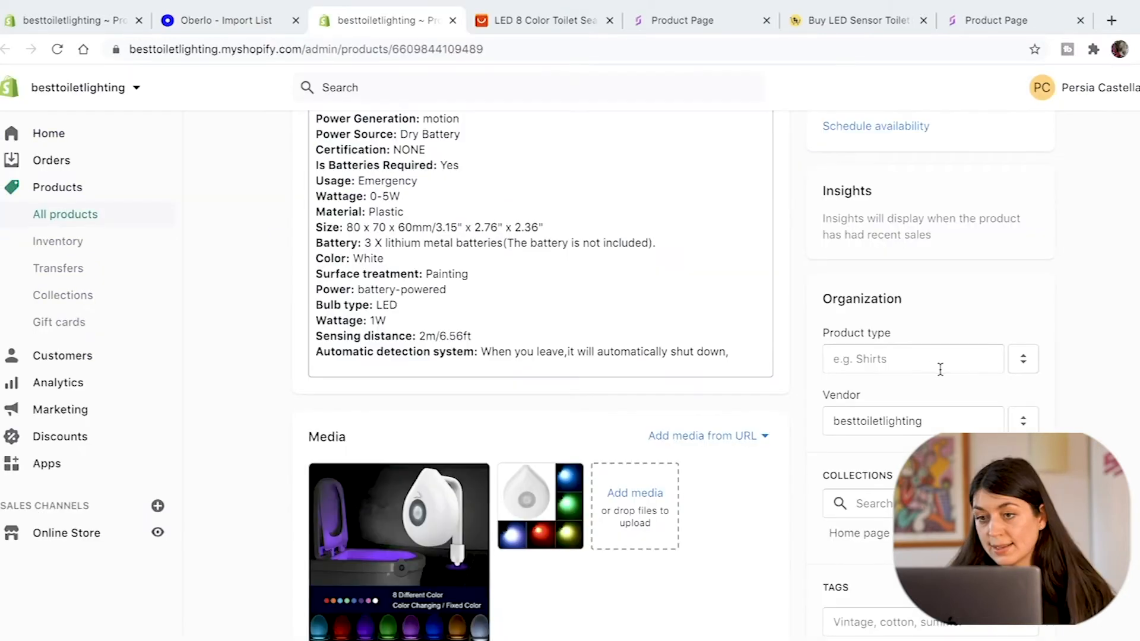
Step: Set the product type to a new entry, Bathroom Lighting
left_click(933, 360)
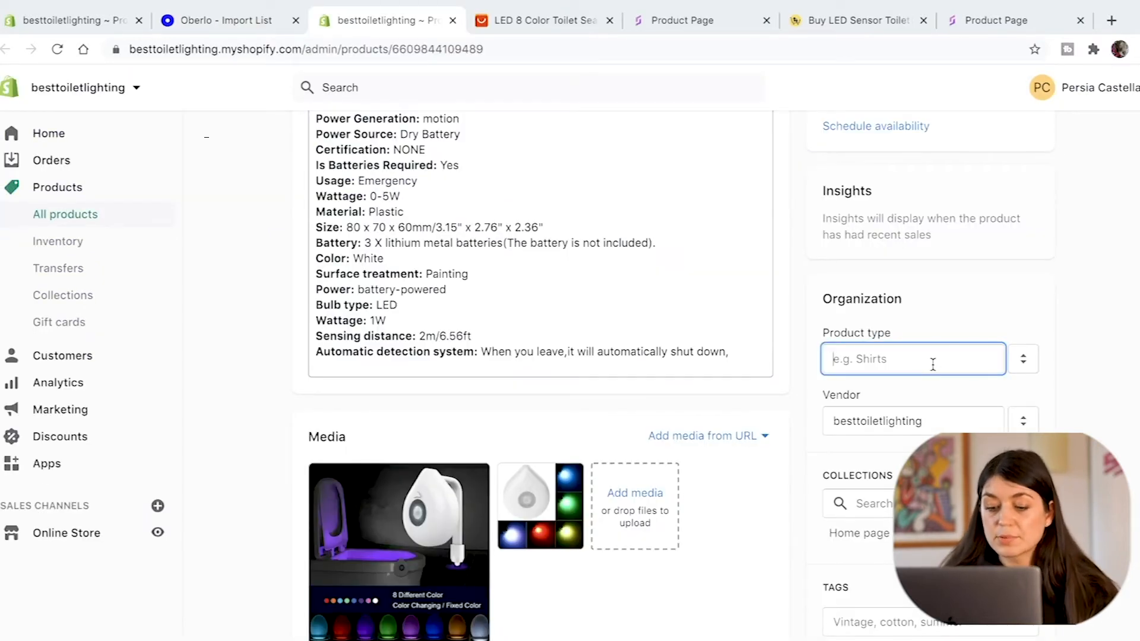
type("Bathroom Lighting")
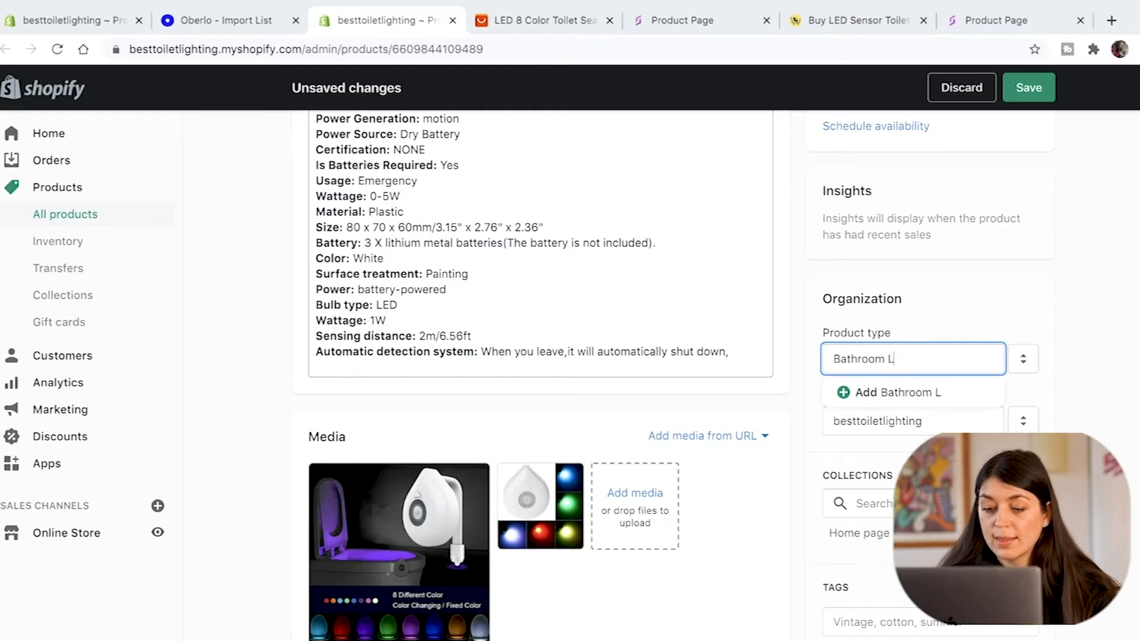
left_click(872, 394)
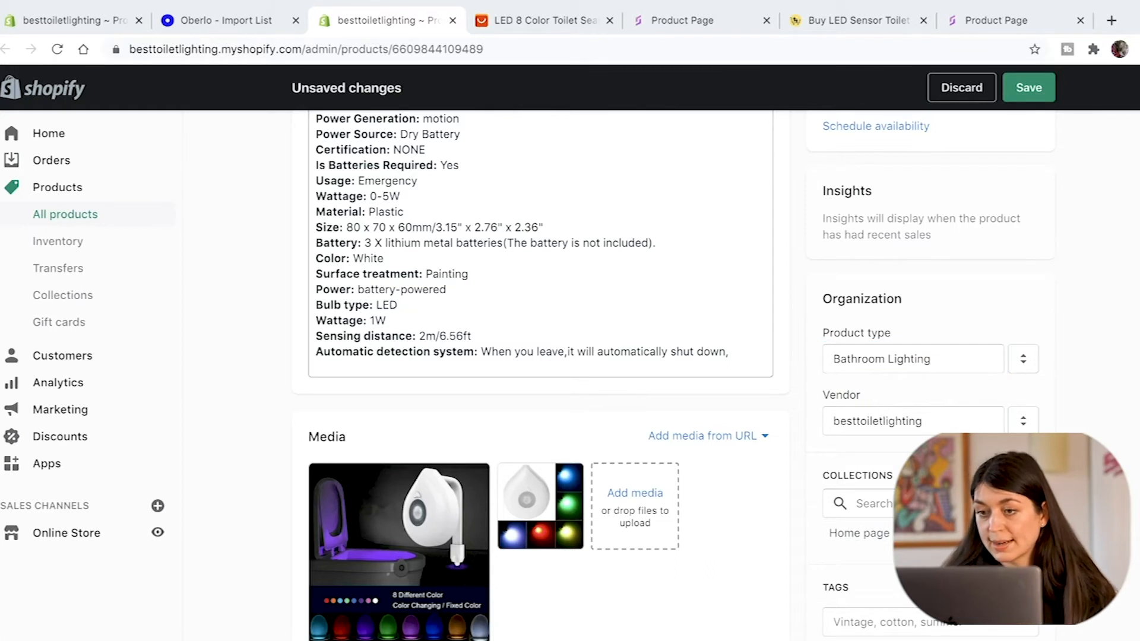
Step: Search the product's available collections for "Bathro" and select the search text
scroll(899, 415, "up", 1)
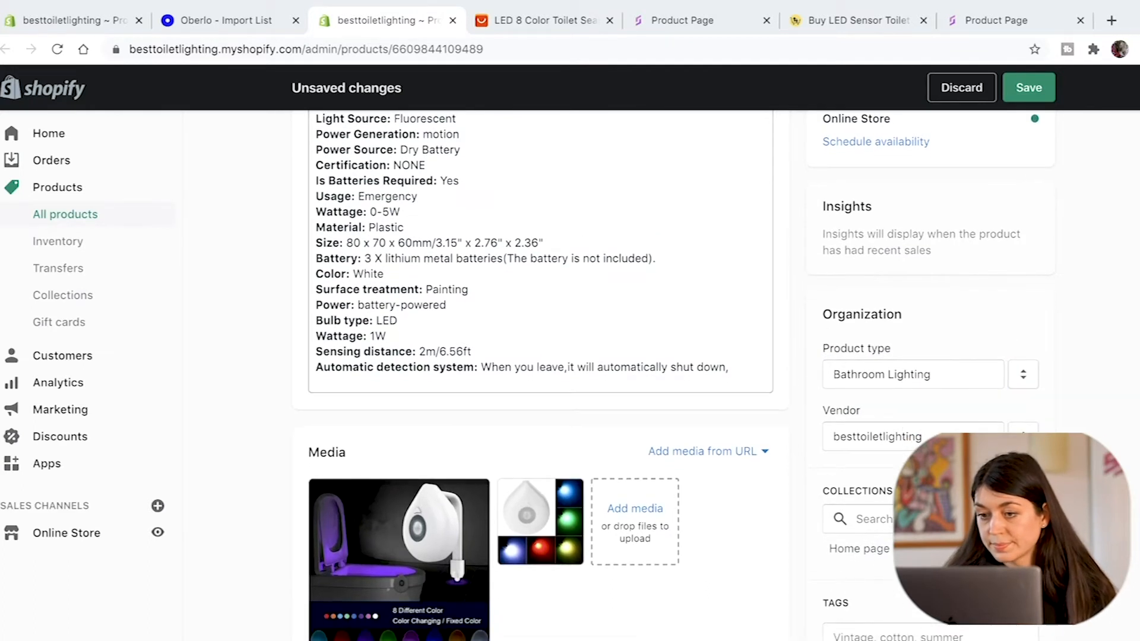
left_click(923, 519)
type("Bathro")
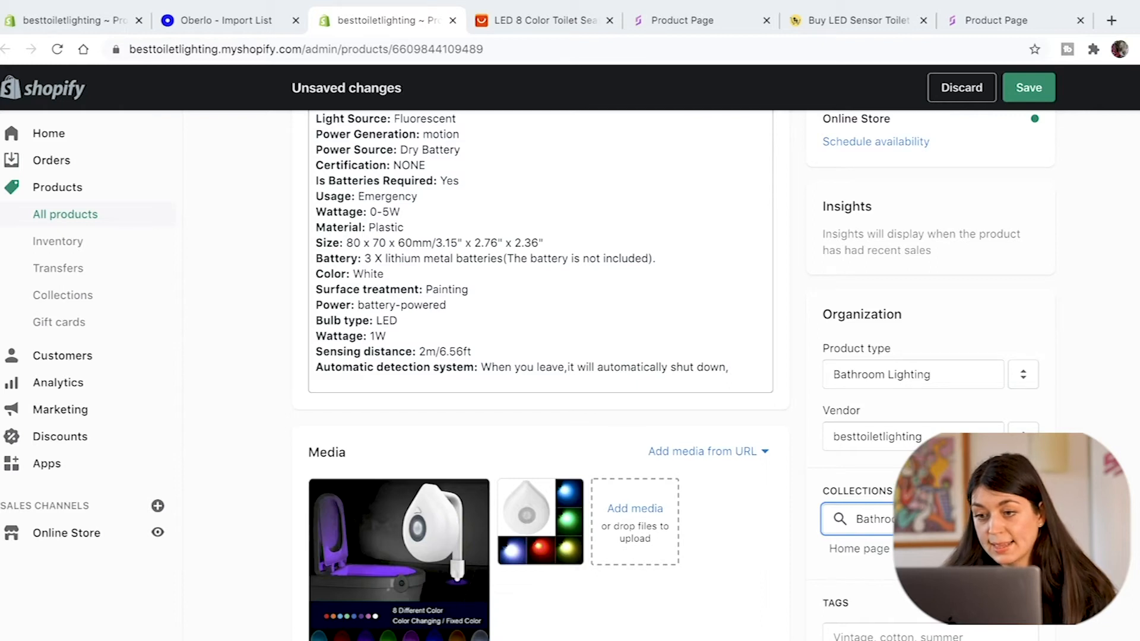
left_click_drag(955, 520, 789, 529)
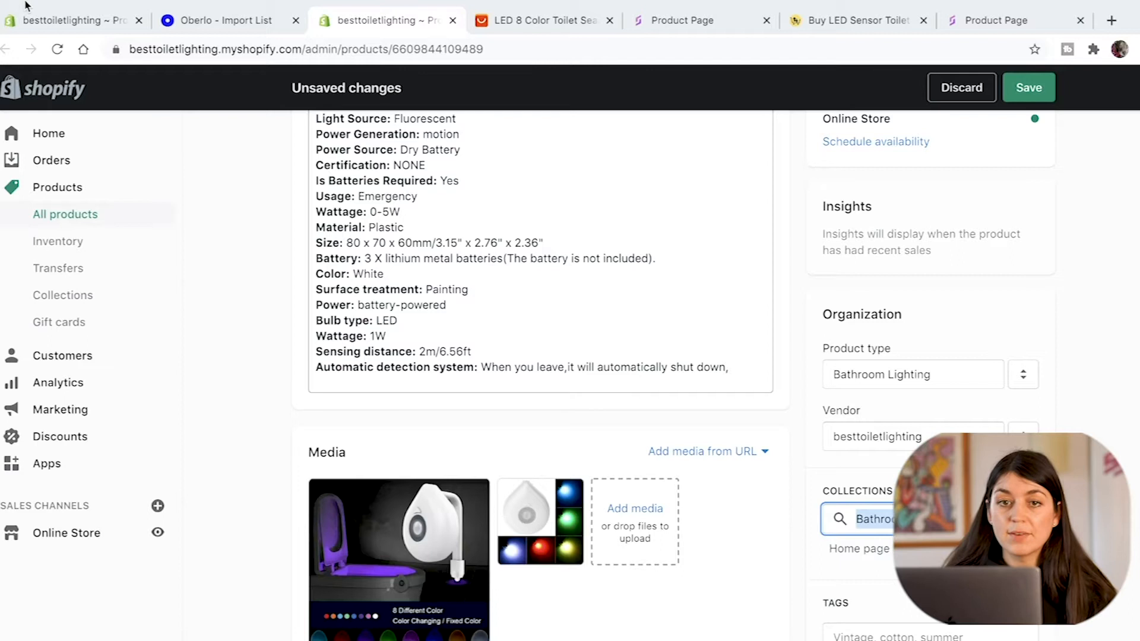
Step: Leave the blank new product for the store's home page and open the theme management page from the setup guide
left_click(109, 22)
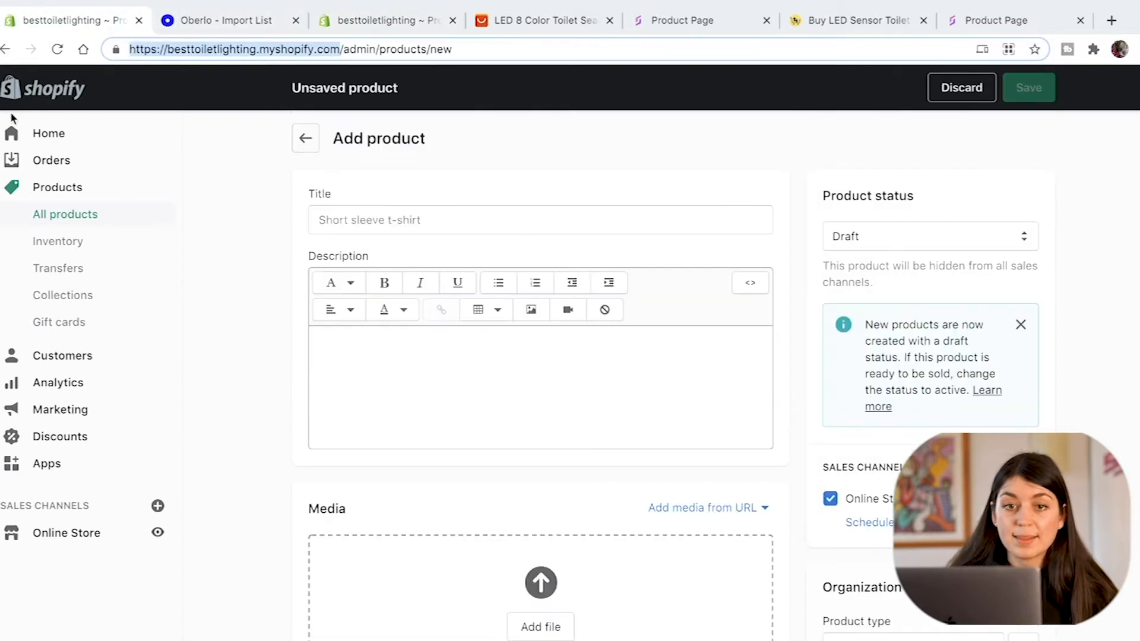
left_click(49, 134)
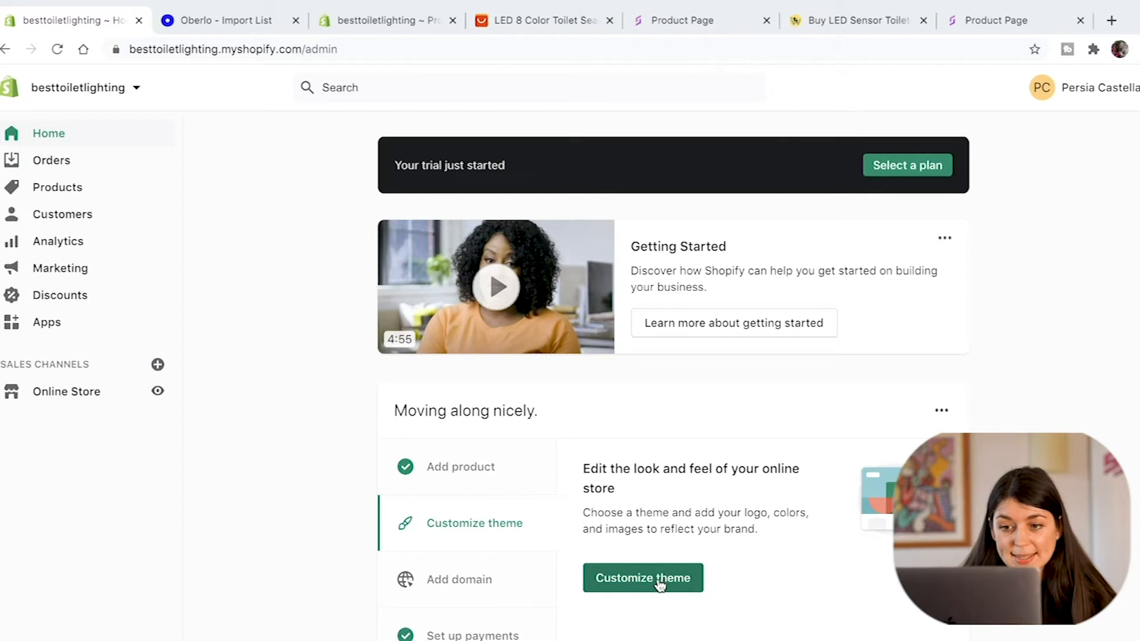
left_click(659, 584)
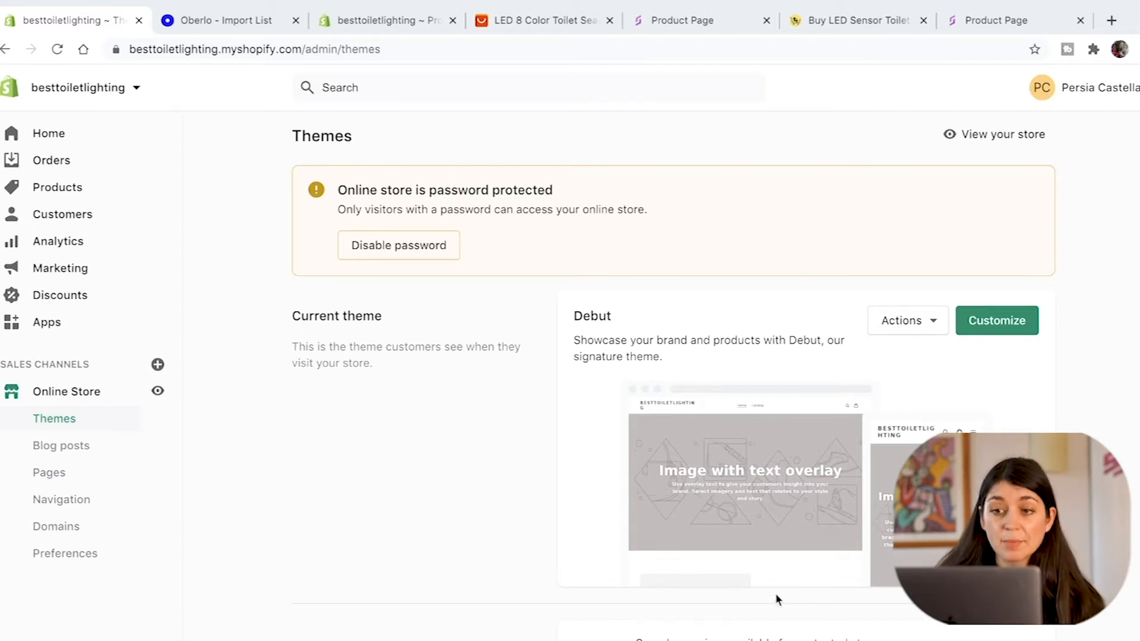
Step: Browse Shopify's free themes from the theme library and close the overview
scroll(776, 594, "down", 6)
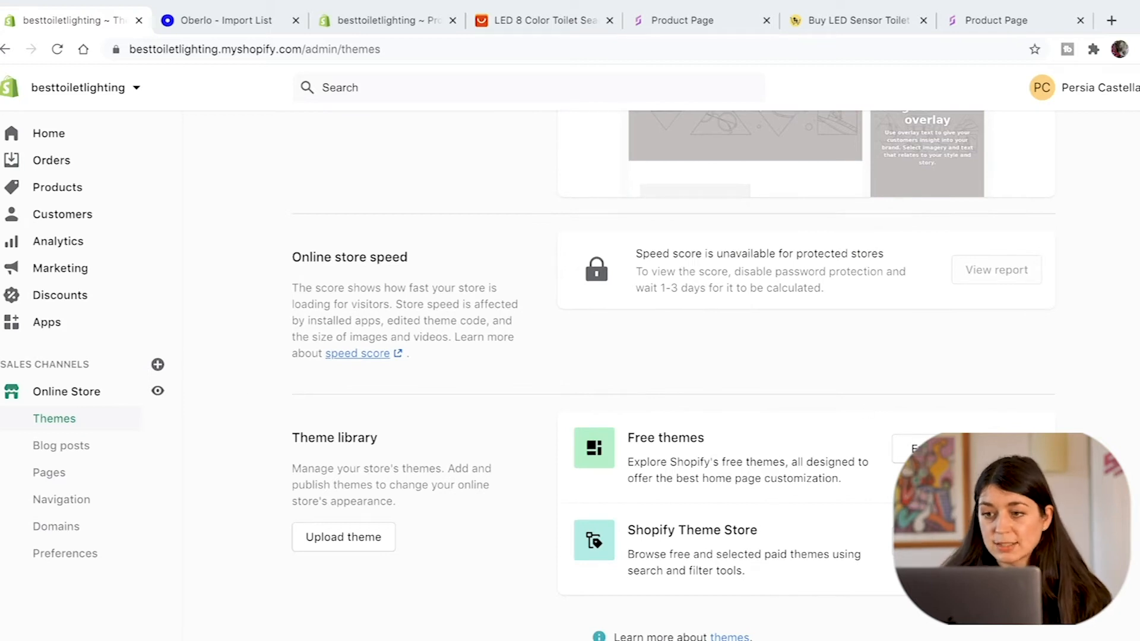
left_click(926, 450)
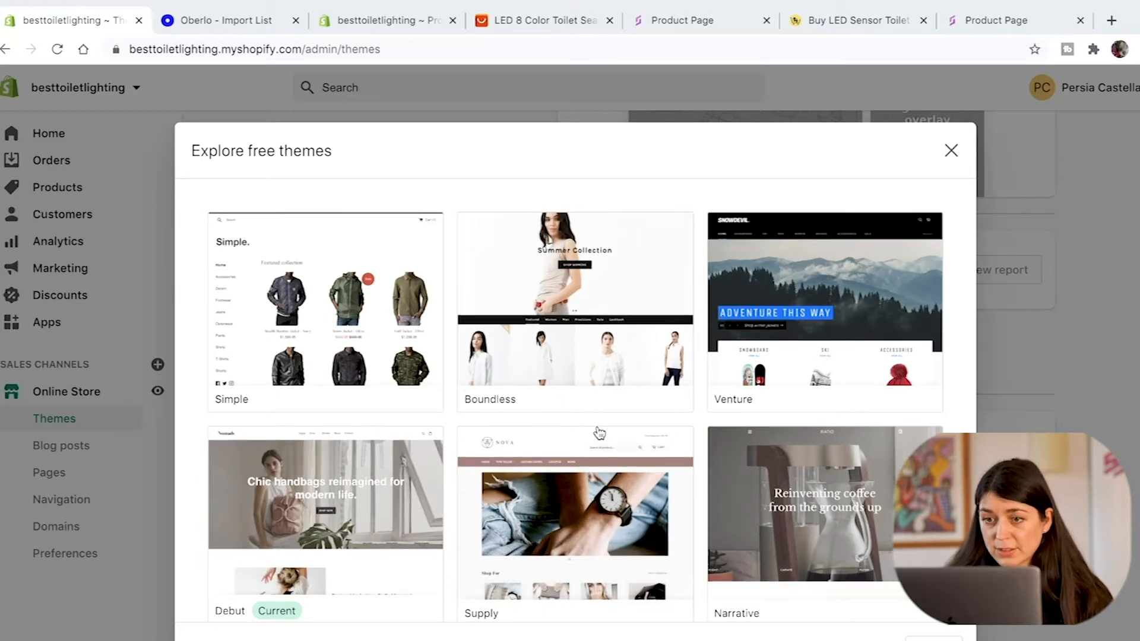
scroll(604, 444, "down", 1)
scroll(604, 444, "down", 1)
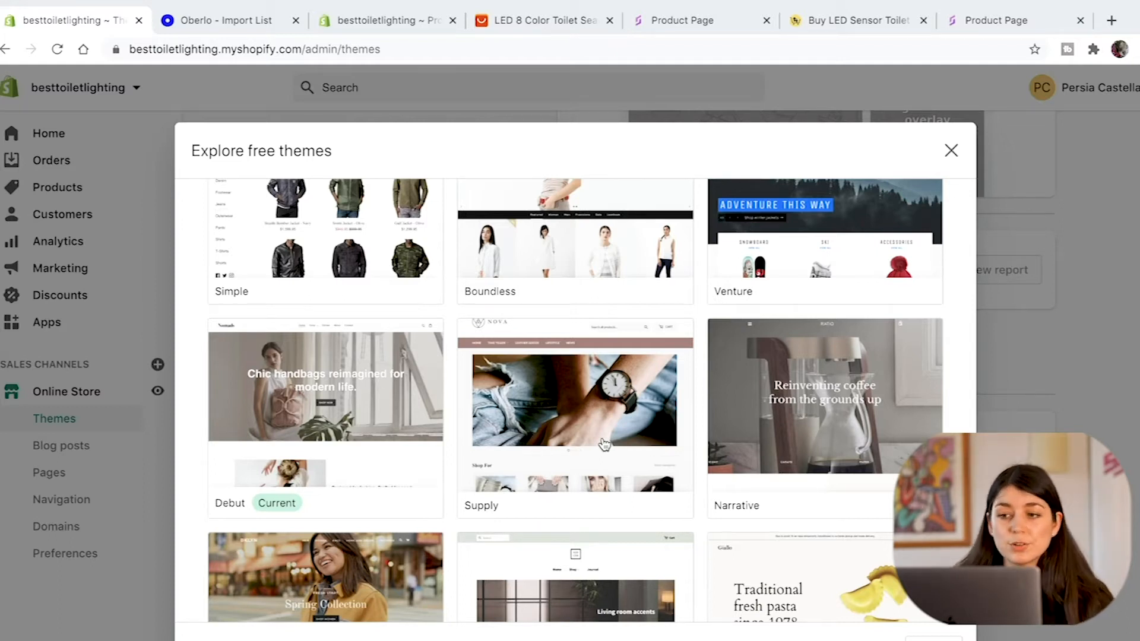
scroll(604, 444, "down", 2)
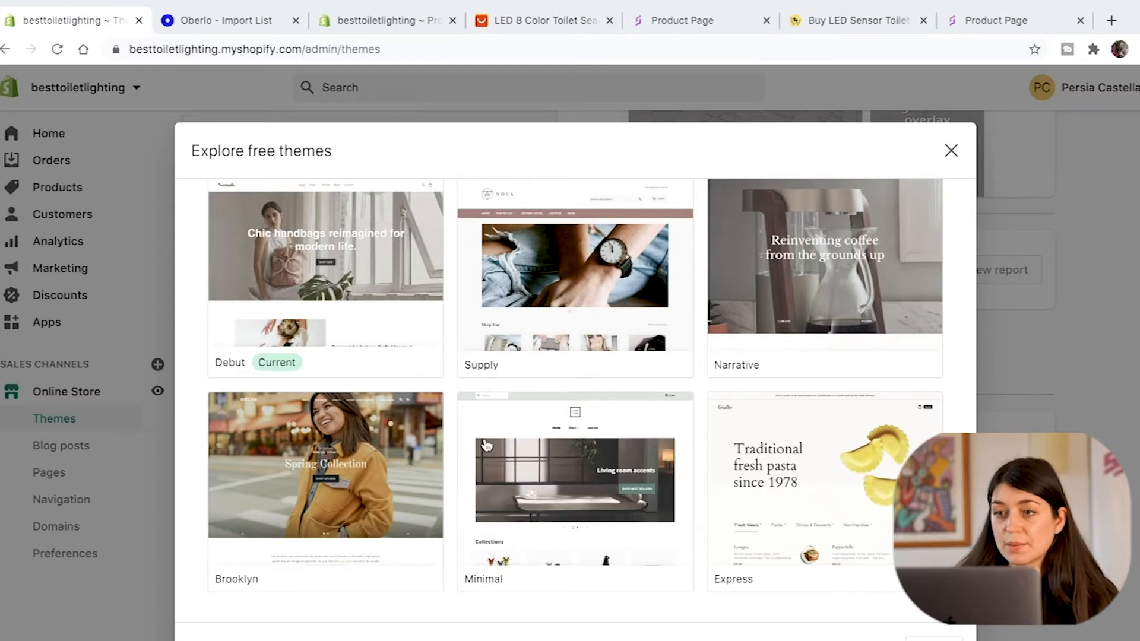
left_click(952, 152)
Step: Check the available actions for the current Debut theme and open the theme for customization
scroll(840, 450, "up", 7)
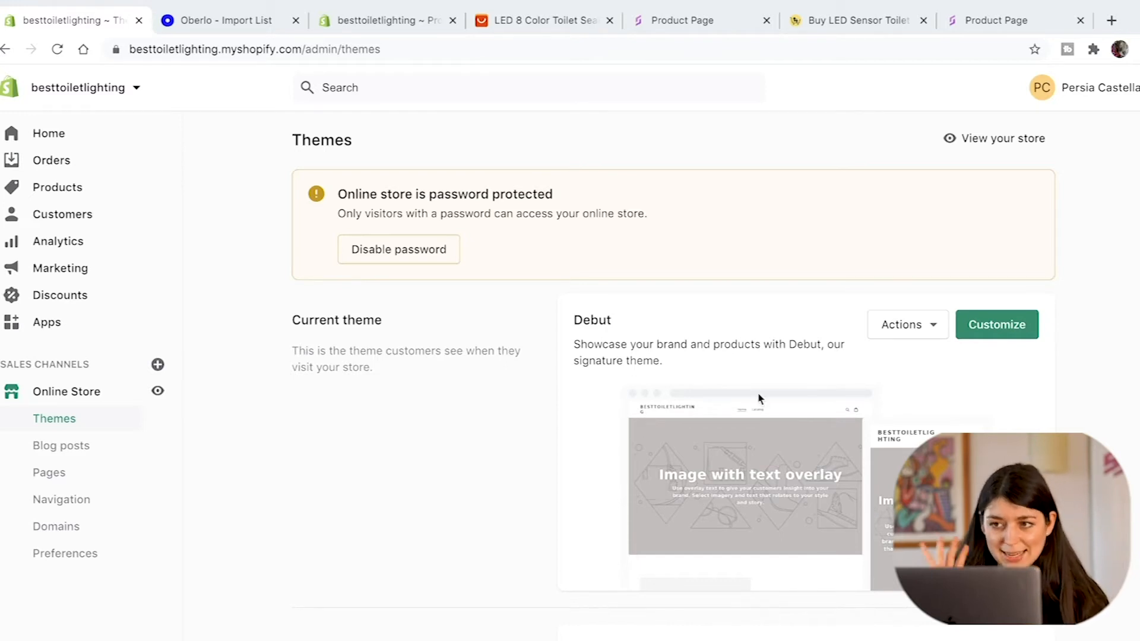
left_click(908, 328)
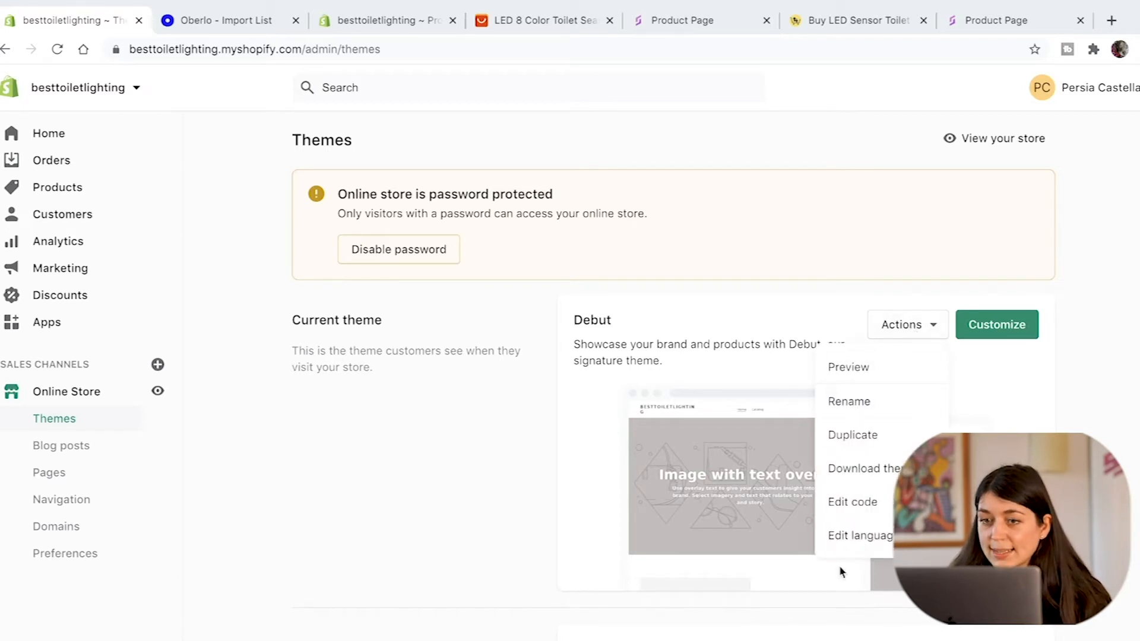
left_click(969, 389)
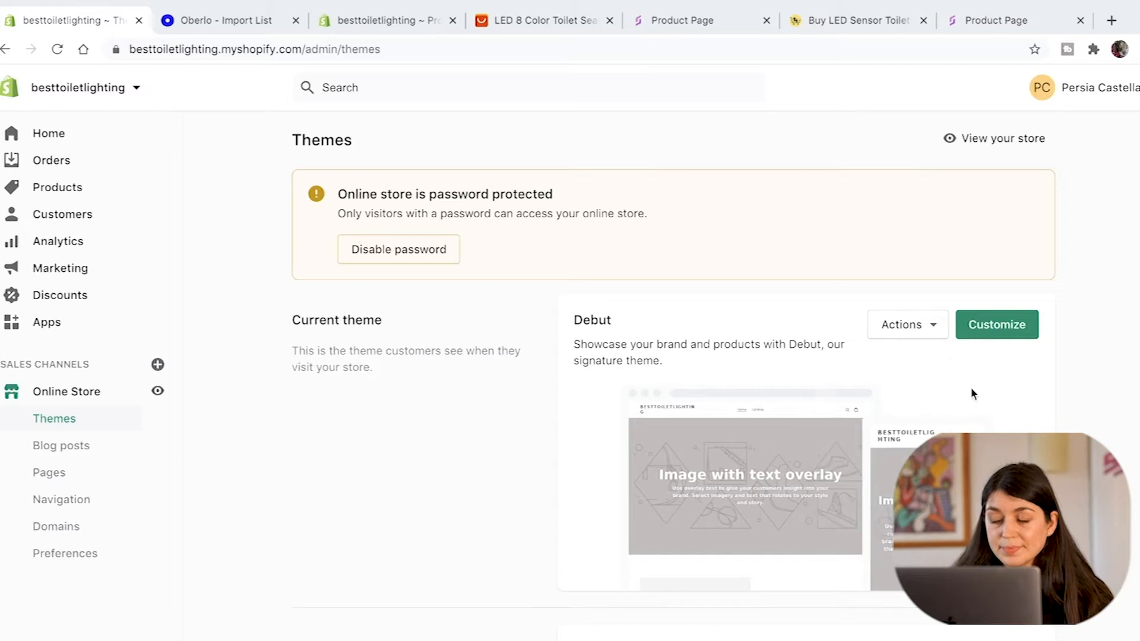
left_click(1005, 331)
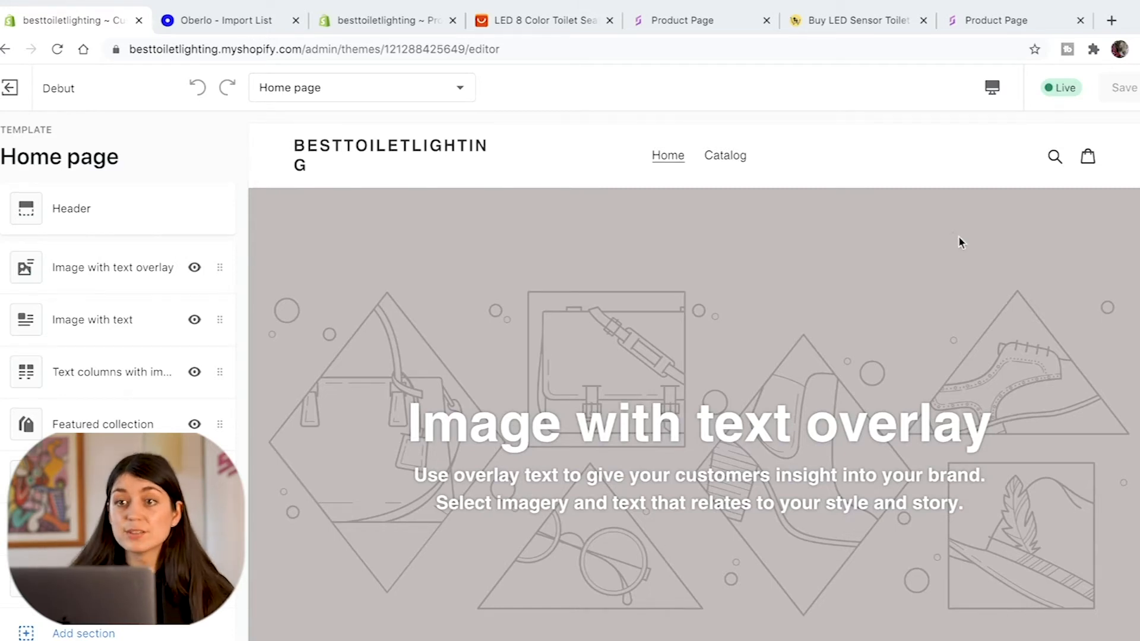
Step: Switch to the AliExpress product page and open the SaleSource extension's list of downloadable videos and images
left_click(518, 19)
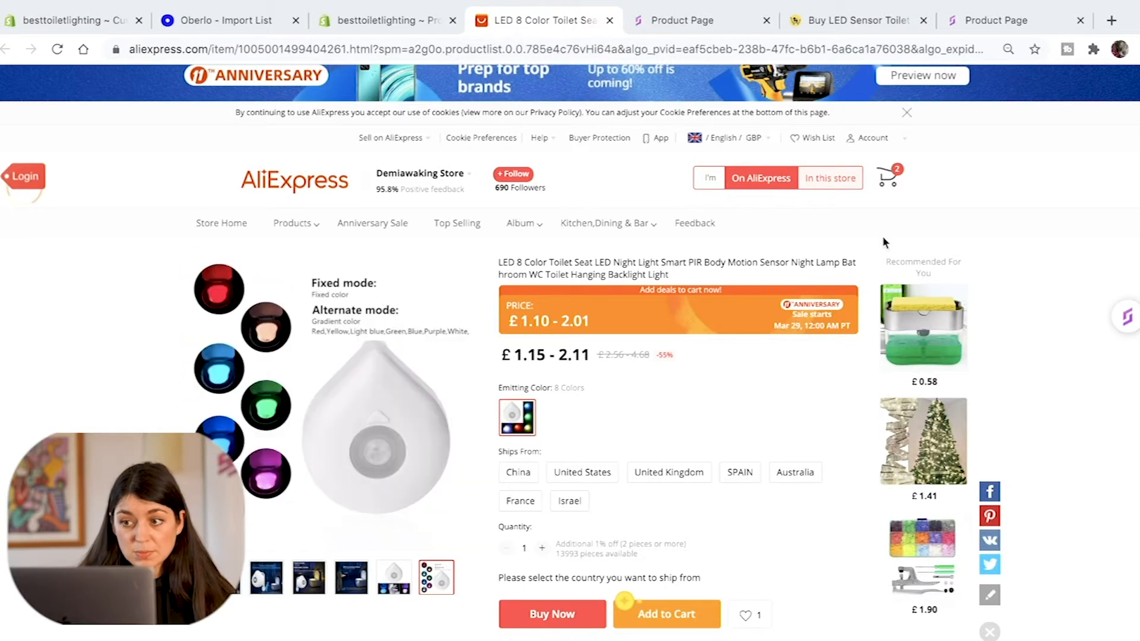
left_click(1136, 328)
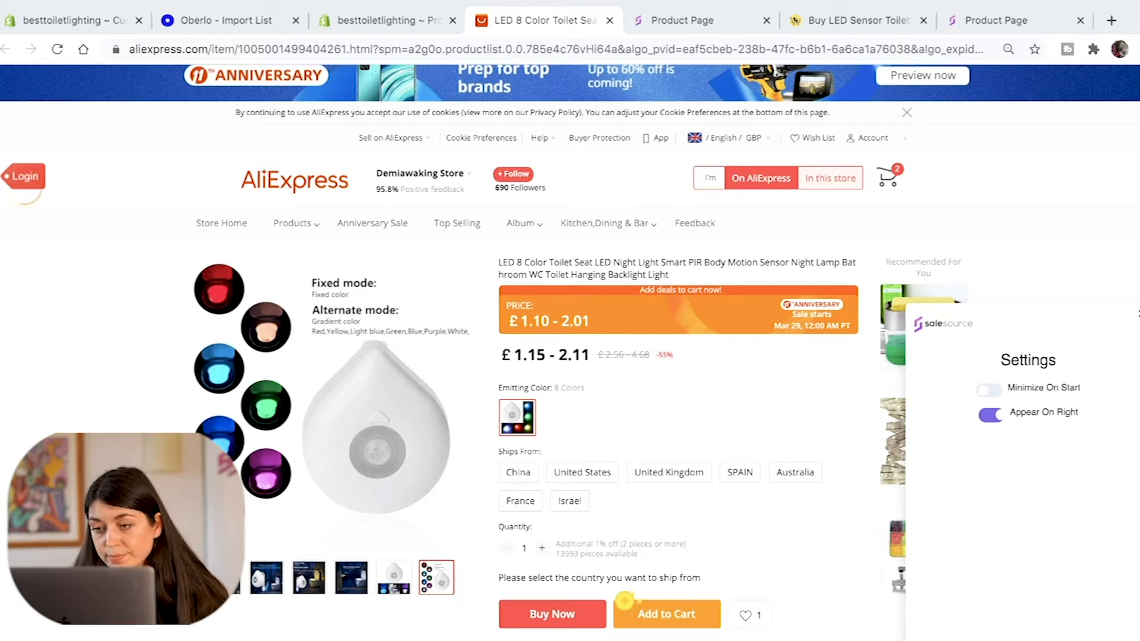
left_click(1072, 639)
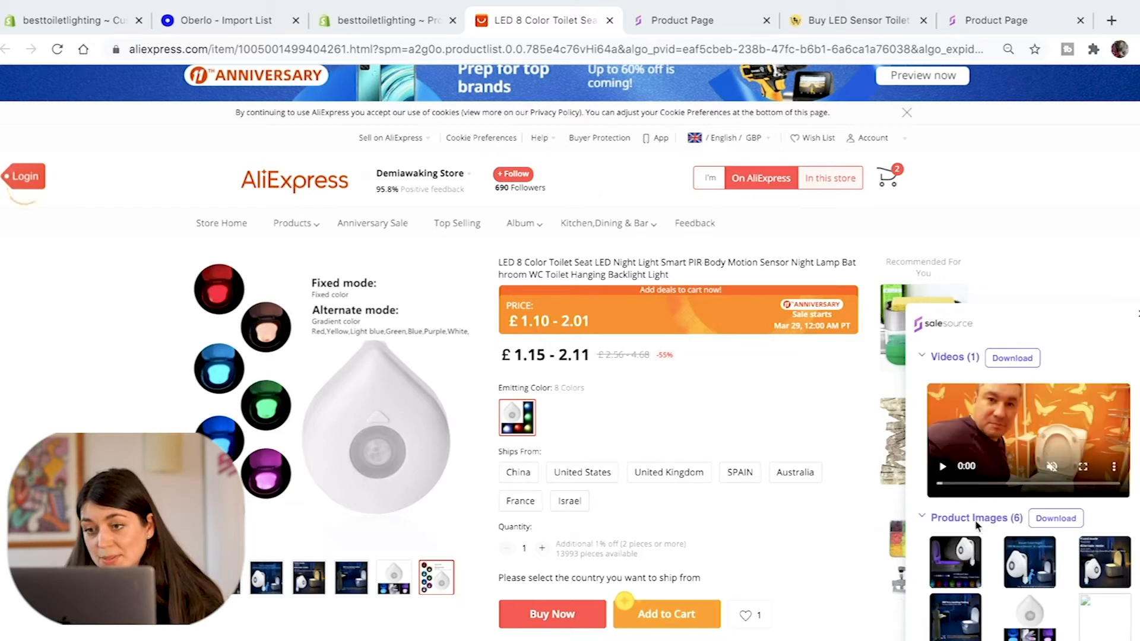
Step: Download the product's video and description images through the SaleSource extension
scroll(1007, 598, "down", 2)
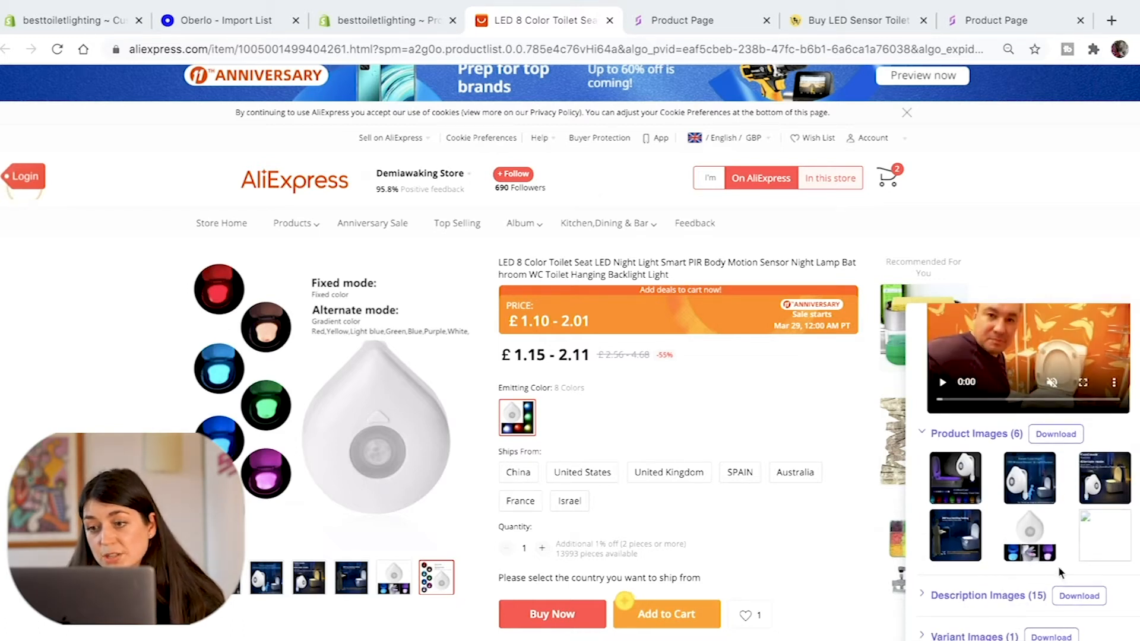
scroll(1065, 442, "up", 2)
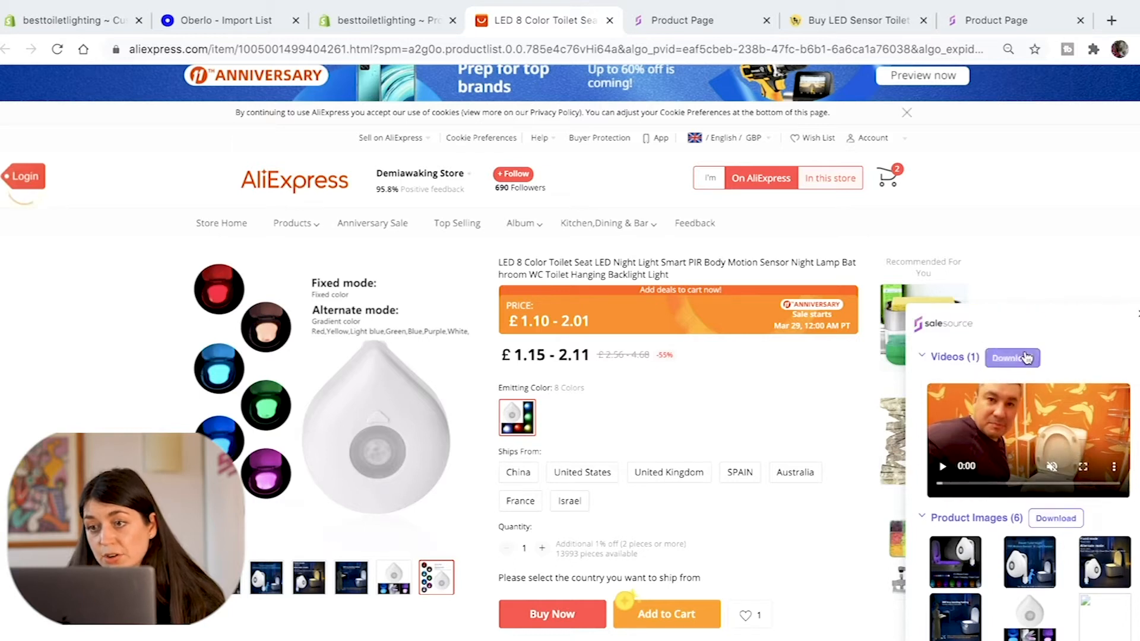
left_click(1028, 359)
scroll(1048, 475, "down", 1)
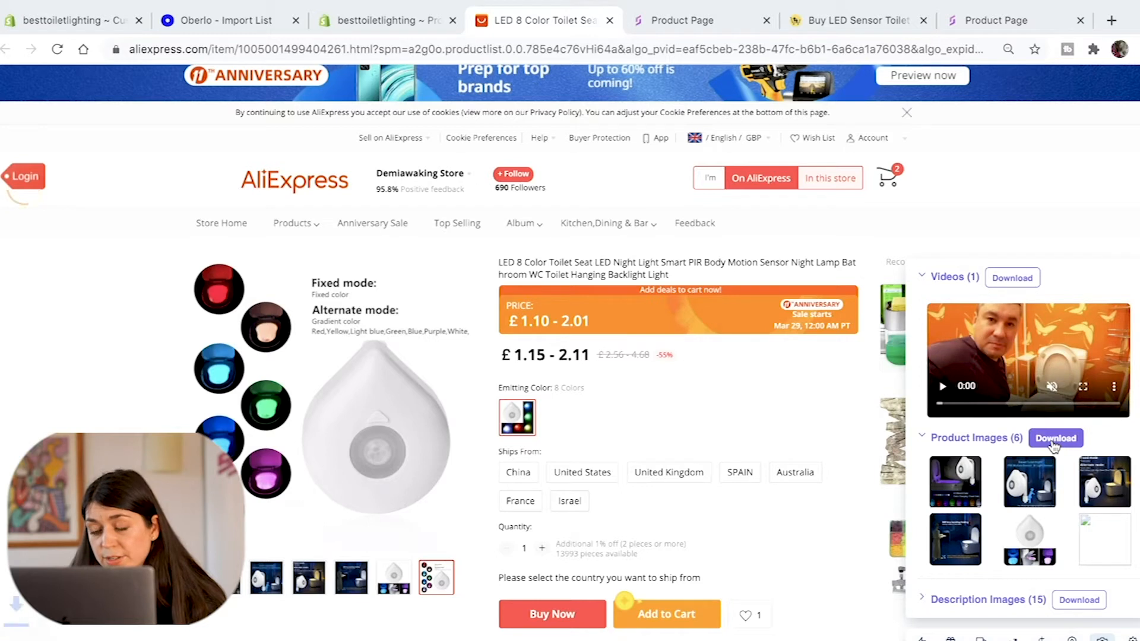
scroll(1110, 493, "down", 1)
left_click(1095, 558)
scroll(1080, 570, "down", 1)
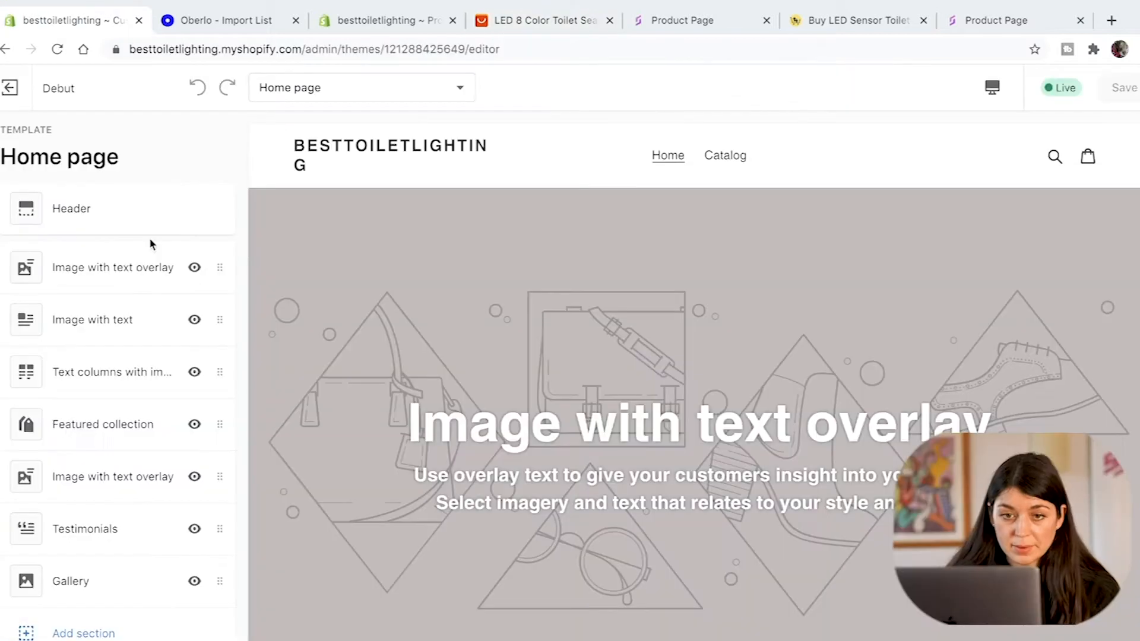
Step: Choose the brass faucet picture from the free "bathroom" images for the home page's first image with text overlay section
left_click(121, 270)
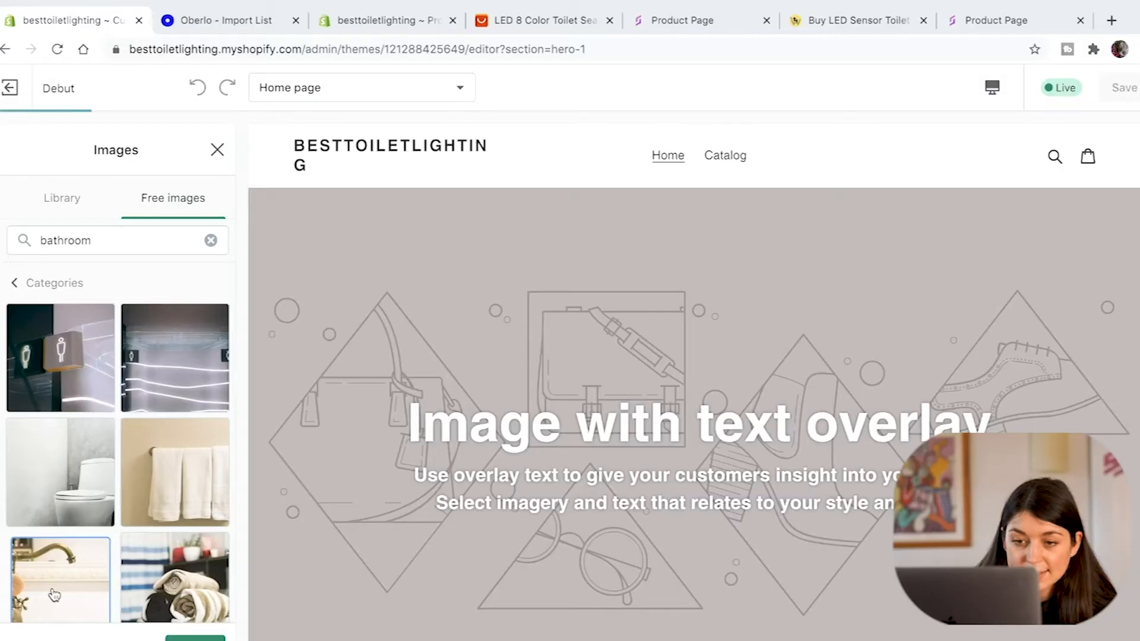
scroll(55, 595, "down", 3)
scroll(54, 595, "down", 1)
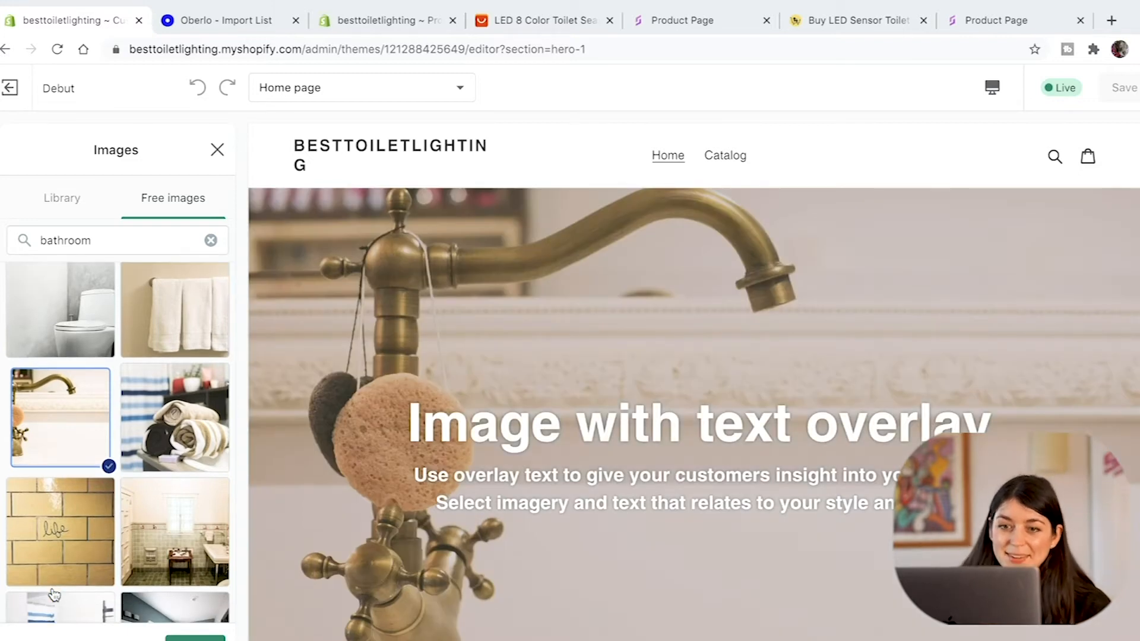
scroll(55, 595, "down", 3)
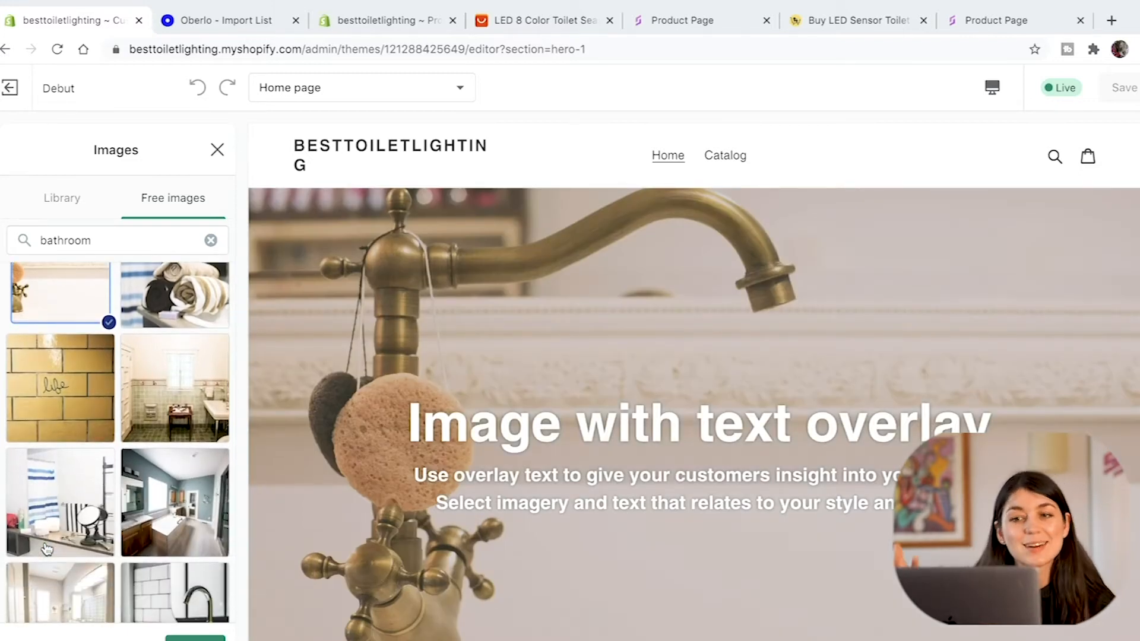
scroll(46, 549, "down", 4)
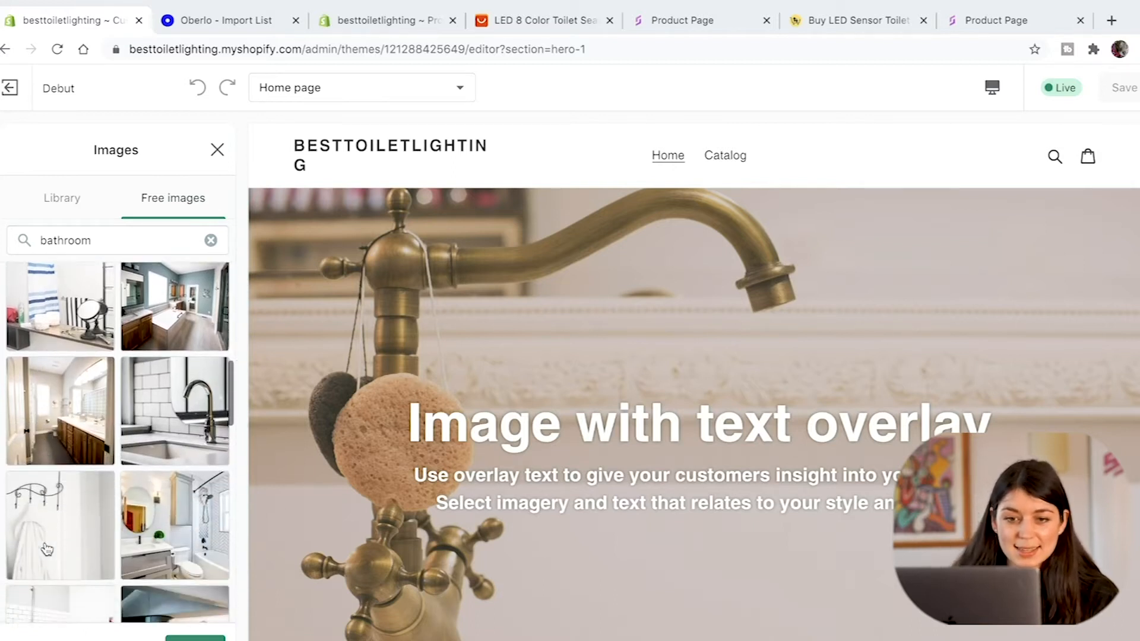
scroll(44, 544, "down", 12)
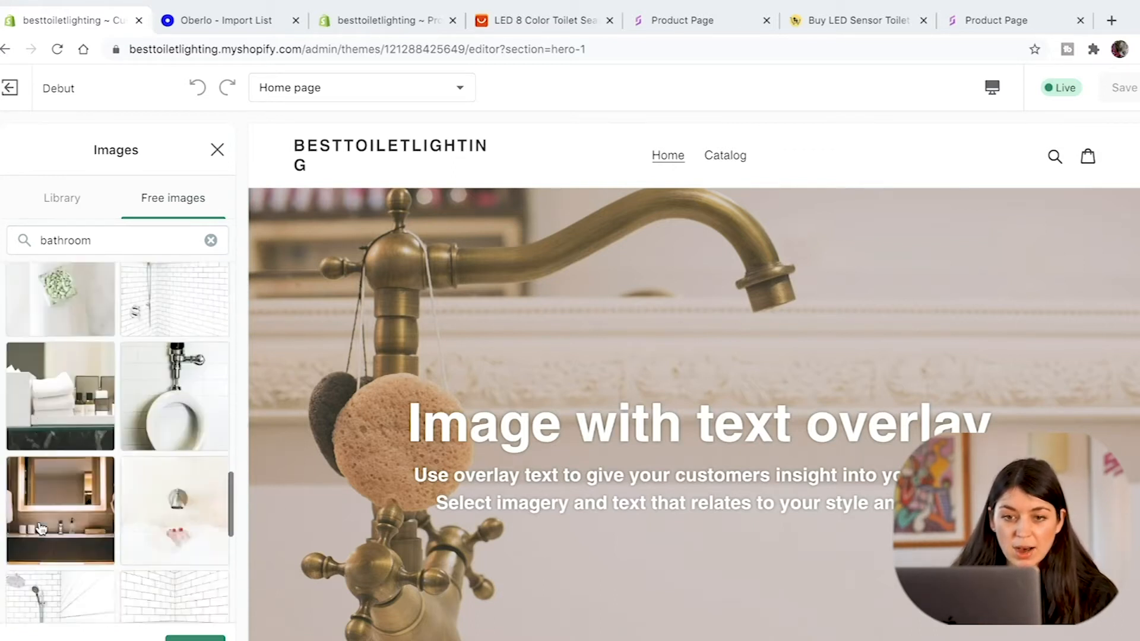
scroll(41, 529, "down", 2)
scroll(42, 531, "up", 20)
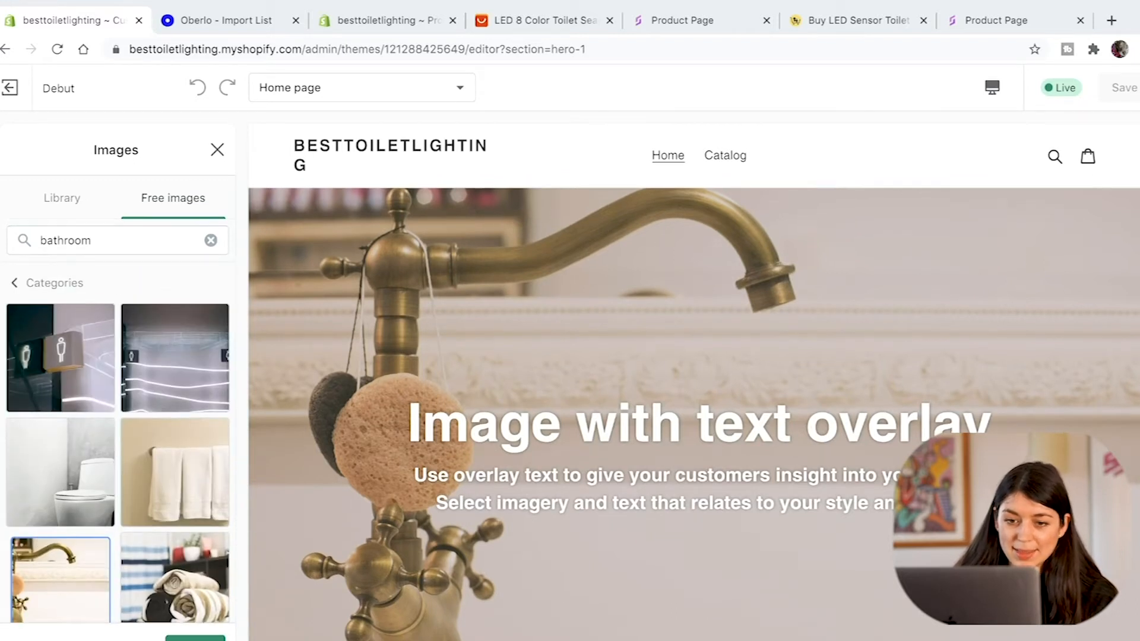
Step: Replace the overlay section's heading with "Best Lighting for your Home"
double_click(624, 442)
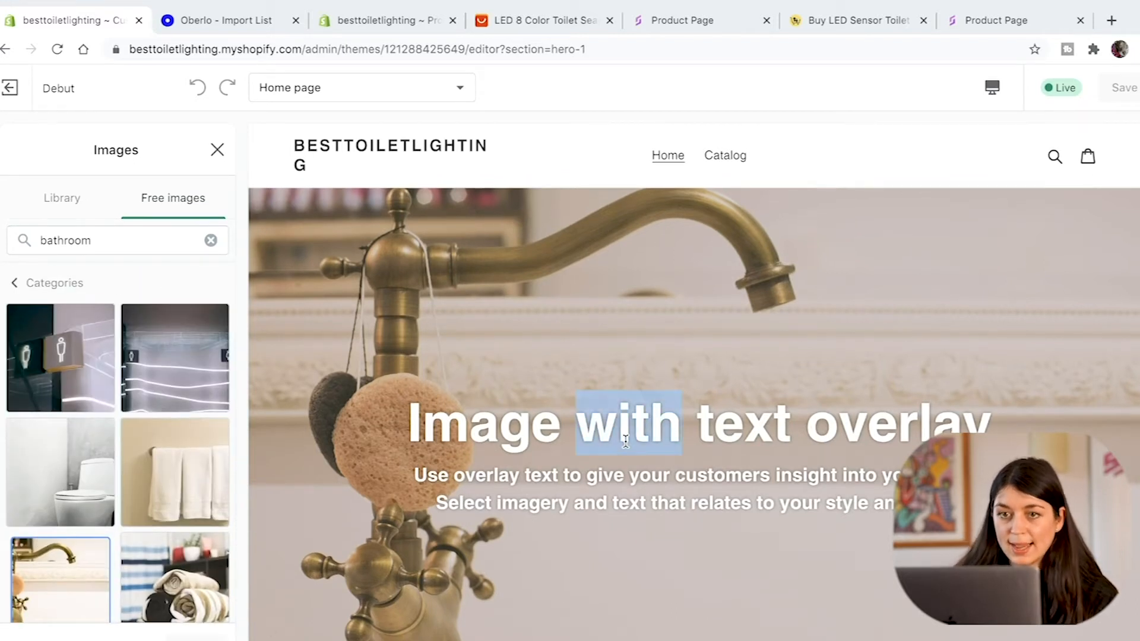
double_click(446, 426)
left_click(487, 418)
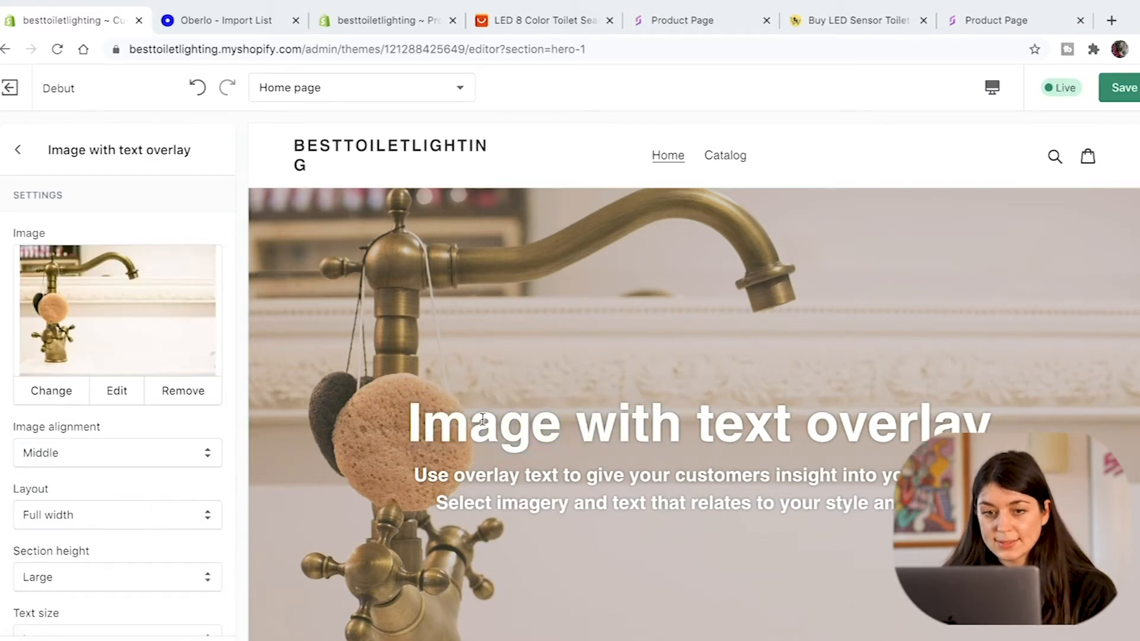
scroll(146, 465, "down", 5)
triple_click(158, 443)
type("Best Lighting for your Home")
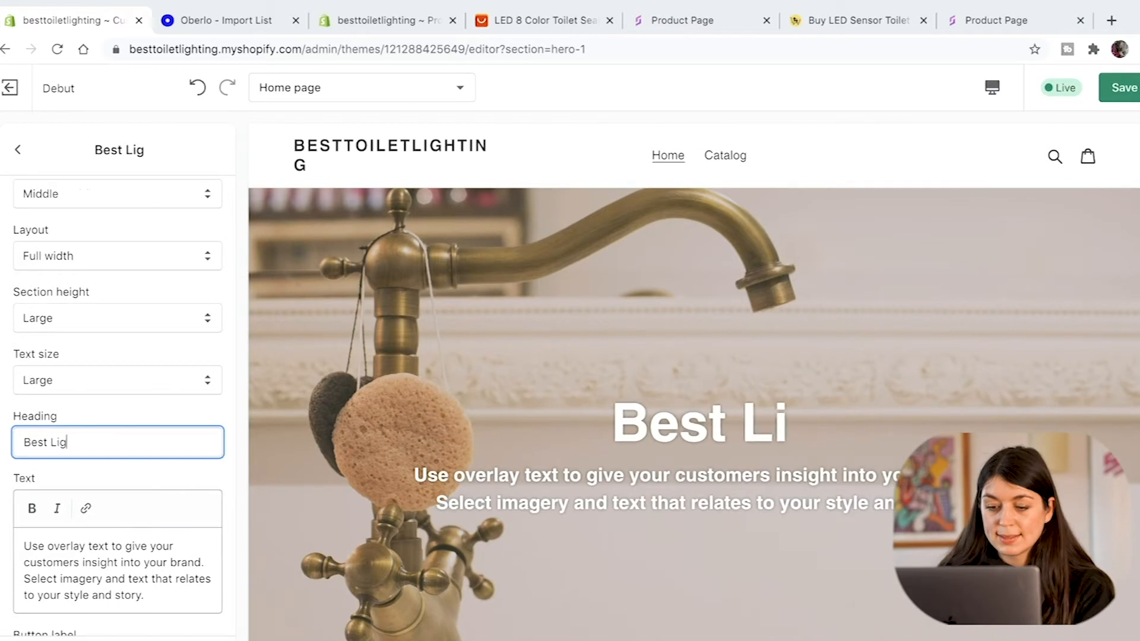
Step: Capitalise "For" and "Your" so the overlay heading reads "Best Lighting For Your Home"
left_click(100, 443)
key("BackSpace")
type("F")
key("Right")
key("Right")
key("Right")
key("Right")
key("BackSpace")
type("Y")
Step: Search Google for "homequotes" and replace the overlay text with "A house is made of walls and beams; a home is built with love & dreams."
left_click(87, 576)
triple_click(87, 576)
scroll(87, 576, "down", 2)
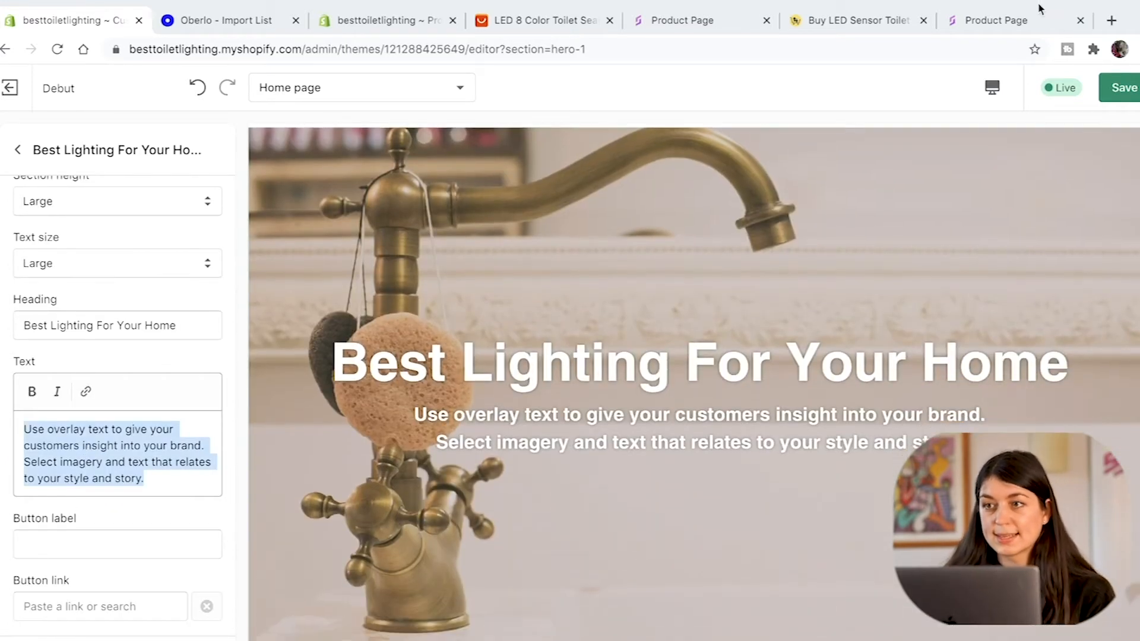
left_click(1009, 20)
left_click(827, 44)
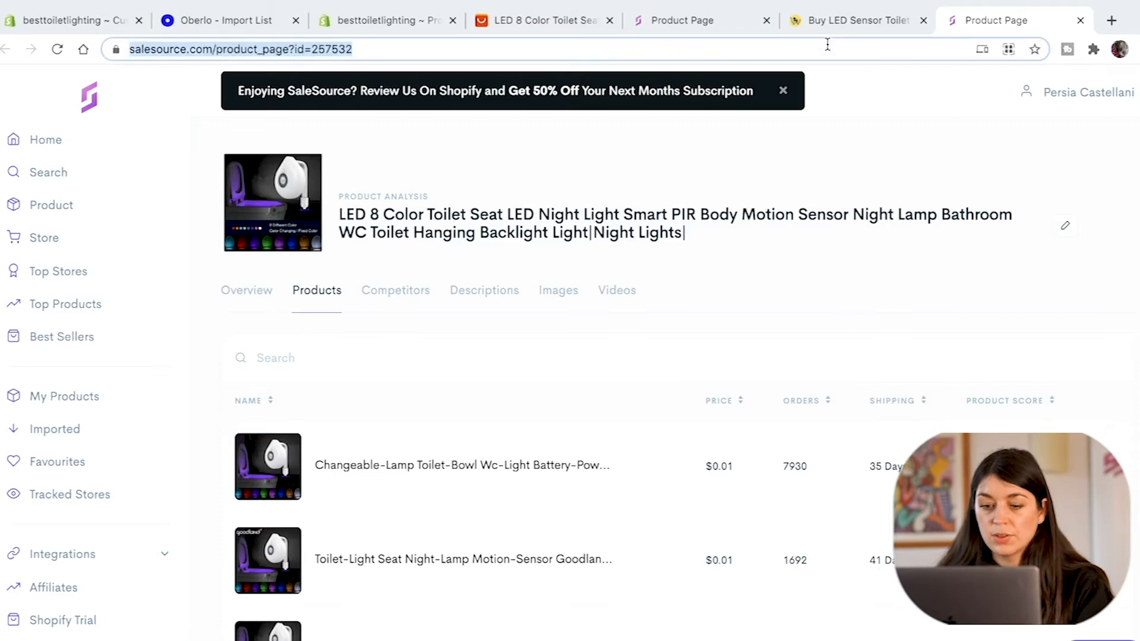
type("homequotes")
key("Return")
scroll(766, 200, "down", 8)
left_click_drag(574, 468, 132, 447)
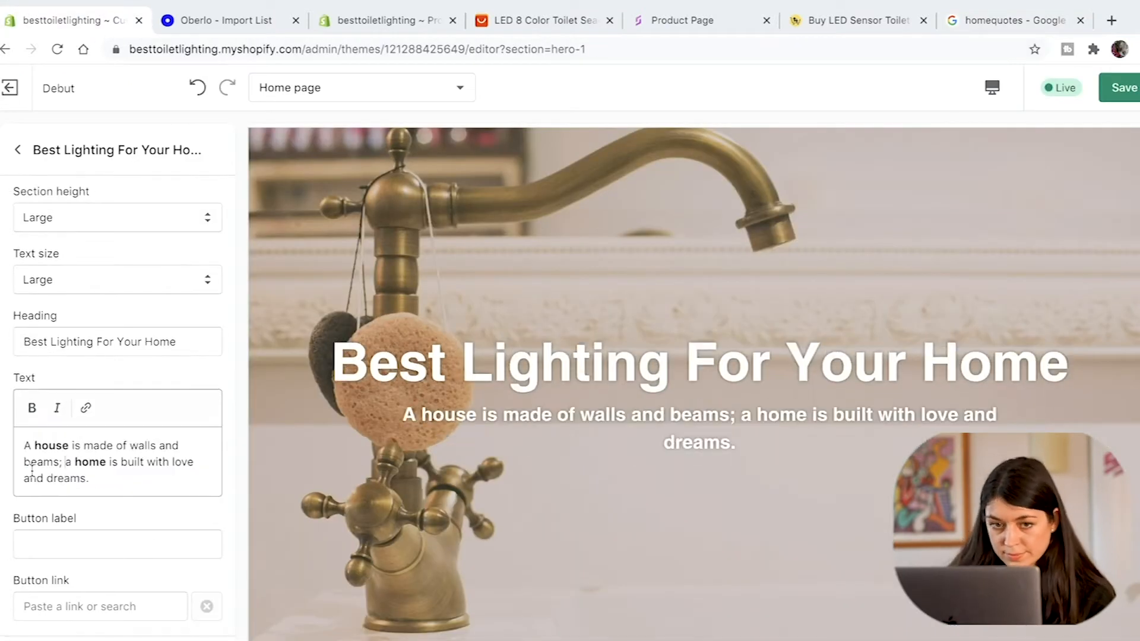
double_click(32, 471)
type("&")
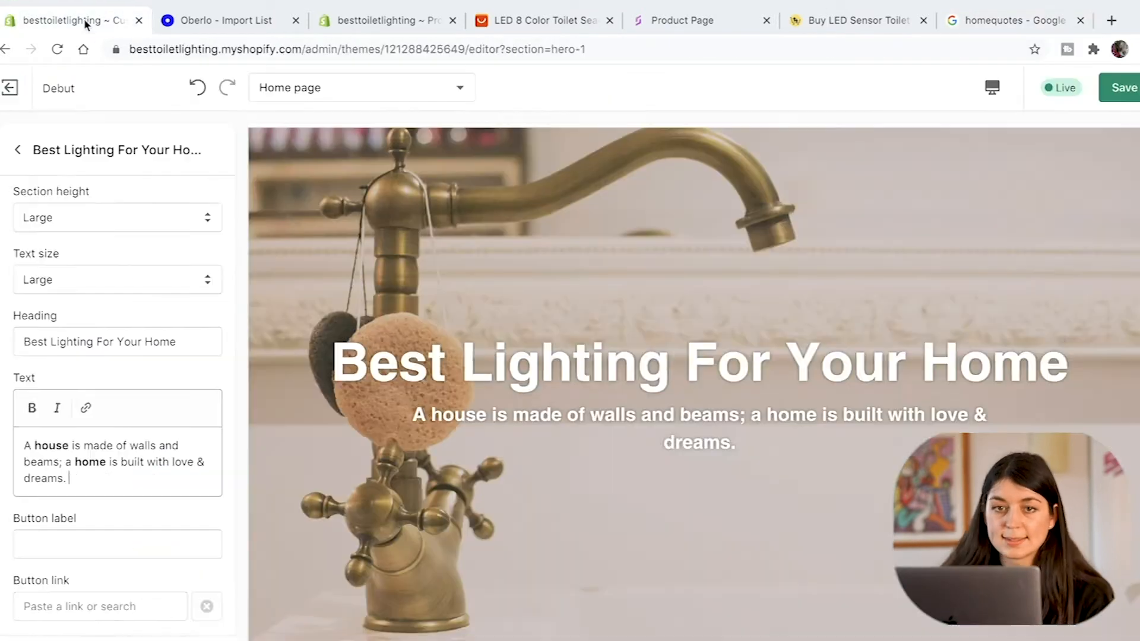
Step: Append the sentence "Home is where love resides & laughter never ends." to the overlay section's text
type("Home is where love resides, memories are created, friends and family belong, and laughter never ends.")
left_click_drag(160, 495, 66, 478)
key("BackSpace")
double_click(79, 478)
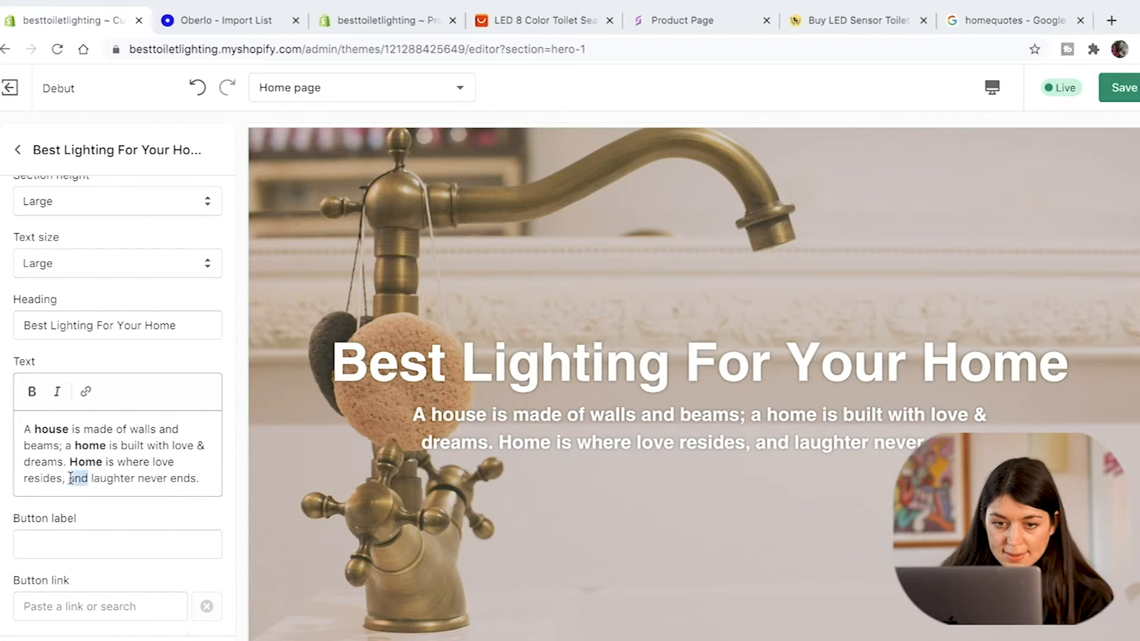
type("&")
left_click(66, 478)
key("BackSpace")
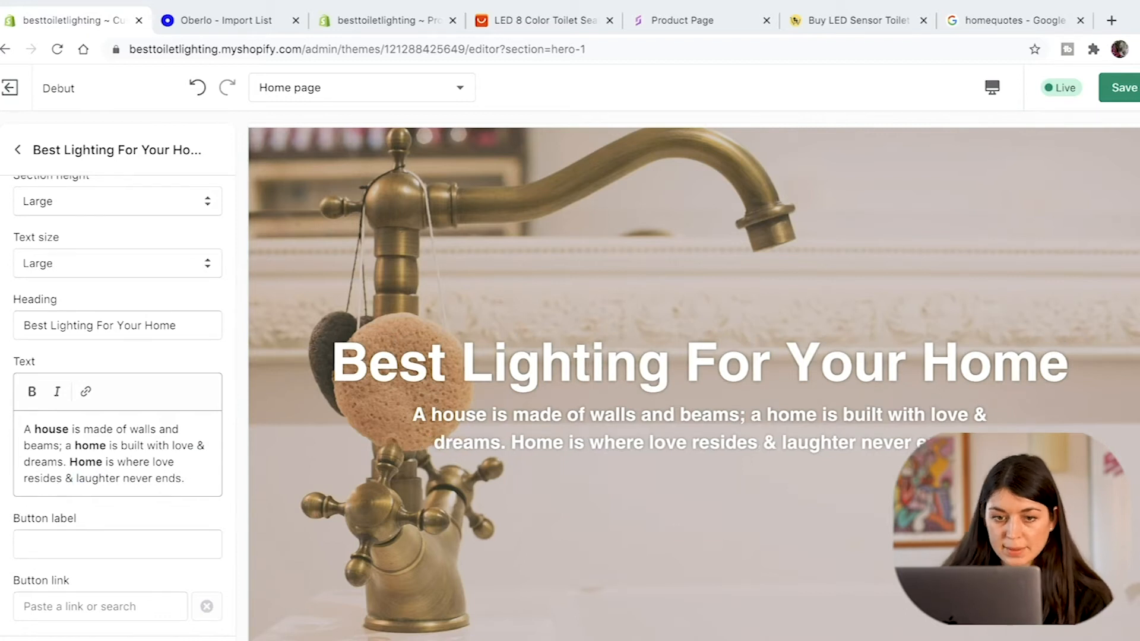
Step: Label the overlay section's button "Choose your mood"
left_click(117, 545)
type("Choose. your lightin")
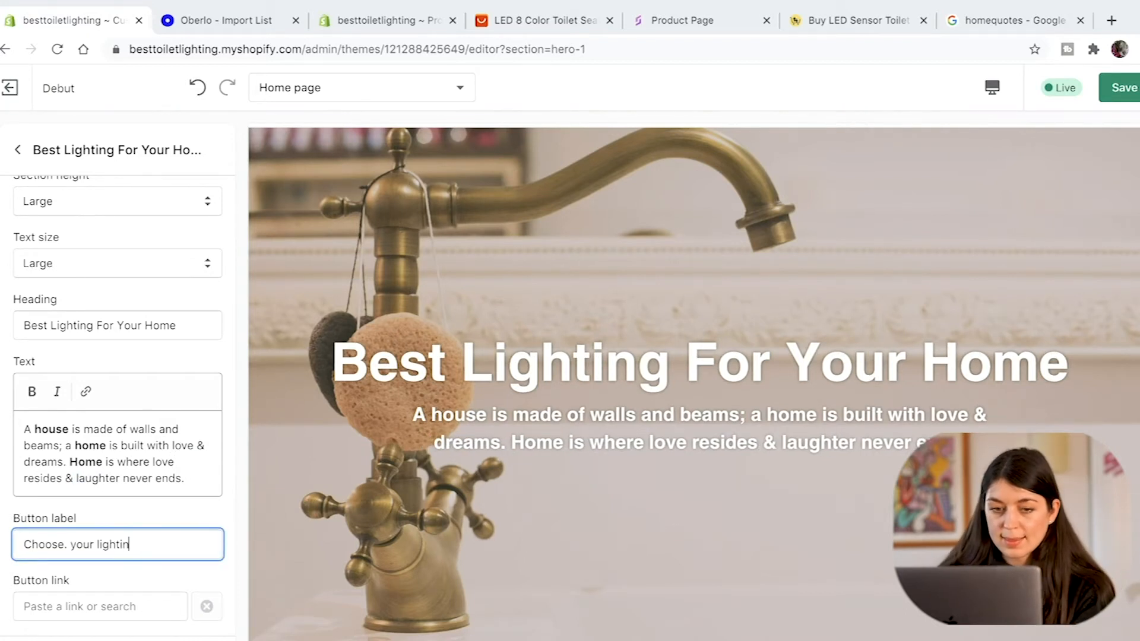
type("mood")
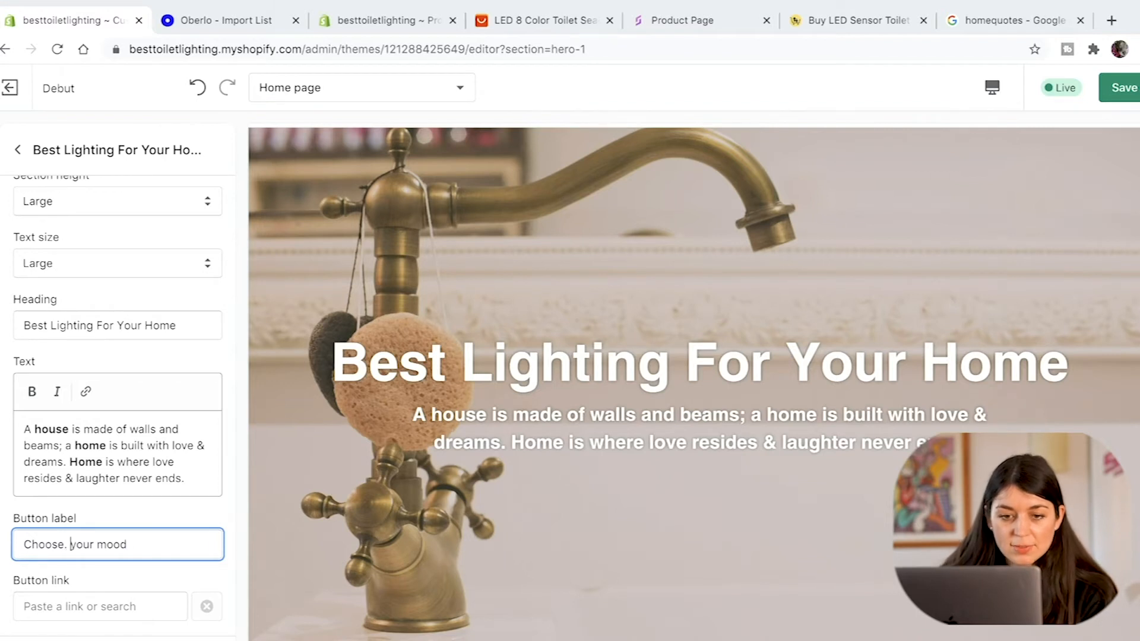
left_click(69, 545)
key("BackSpace")
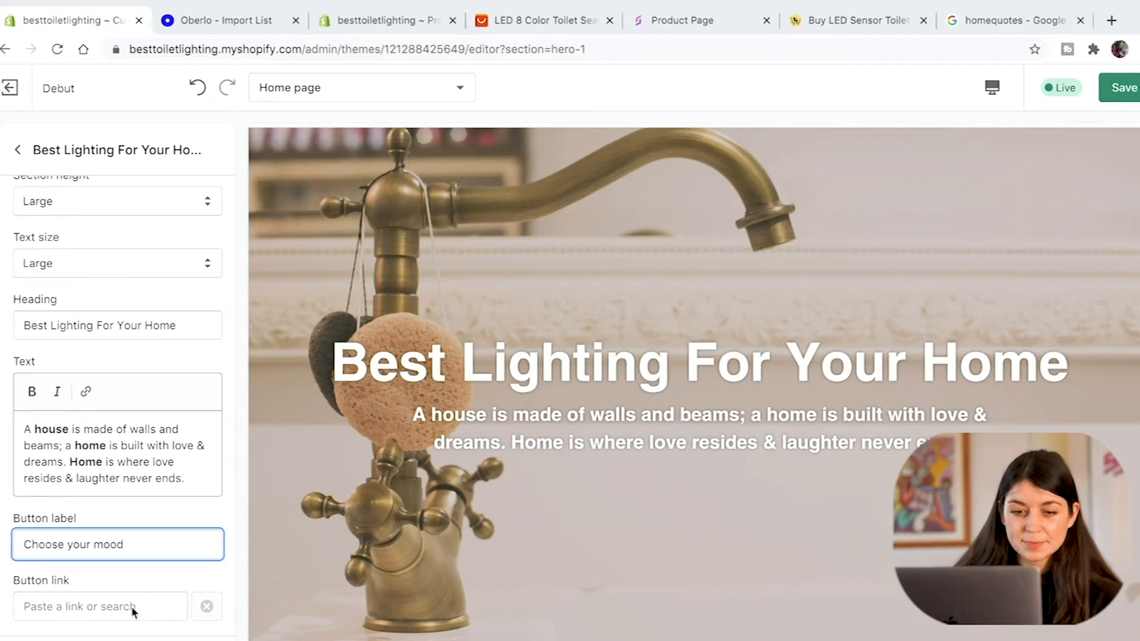
Step: Link the overlay button to the LED 8 Color Toilet Seat product
left_click(133, 612)
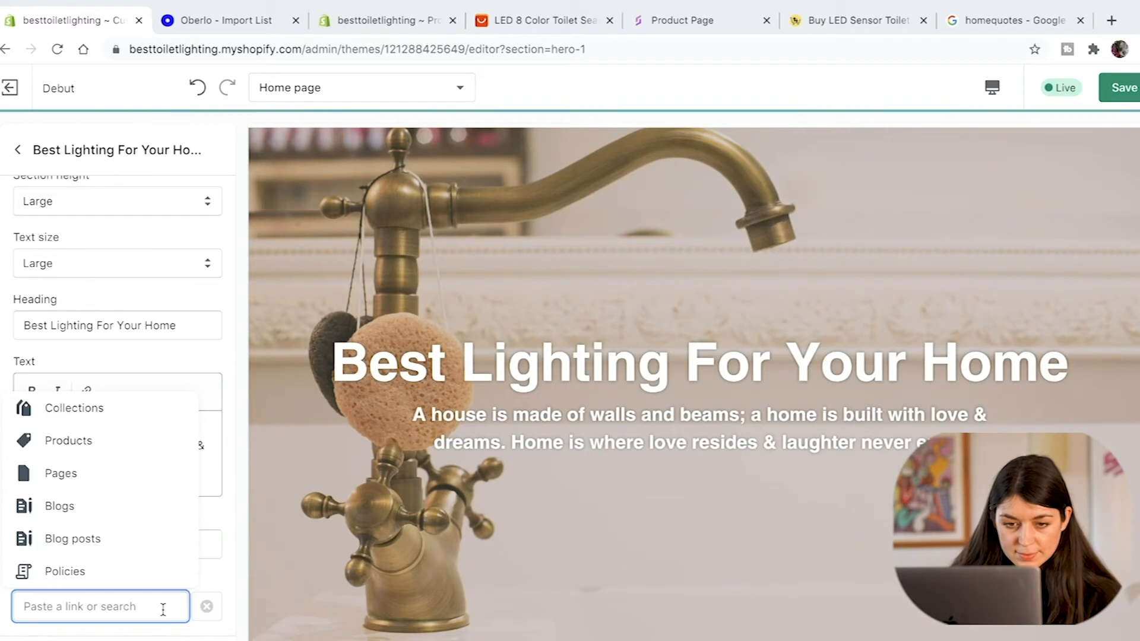
left_click(84, 446)
left_click(110, 579)
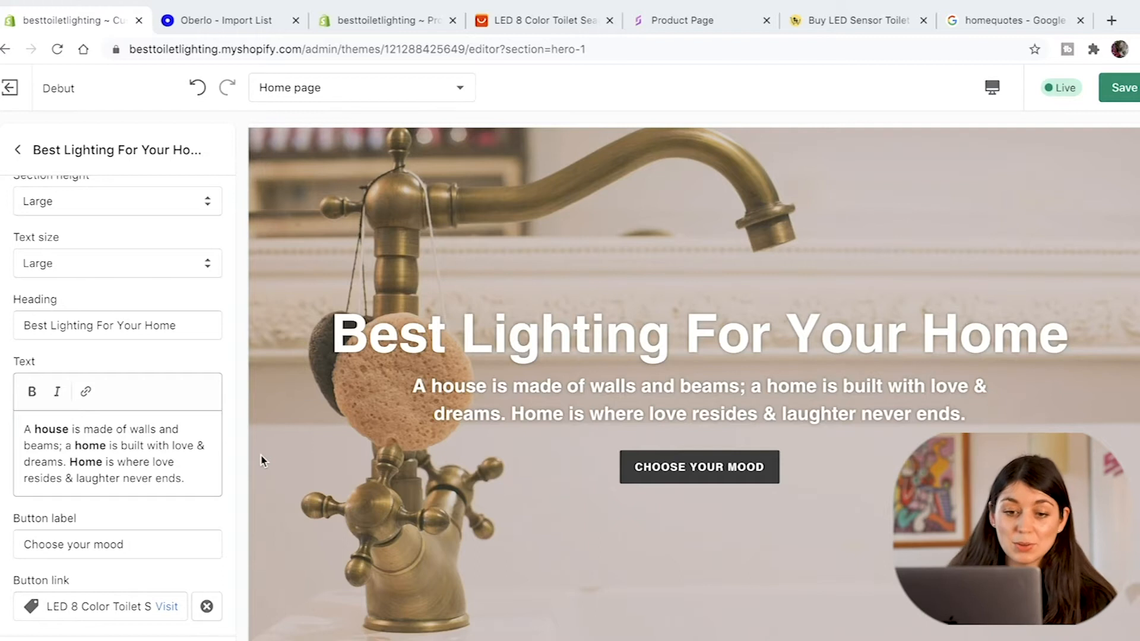
left_click(133, 544)
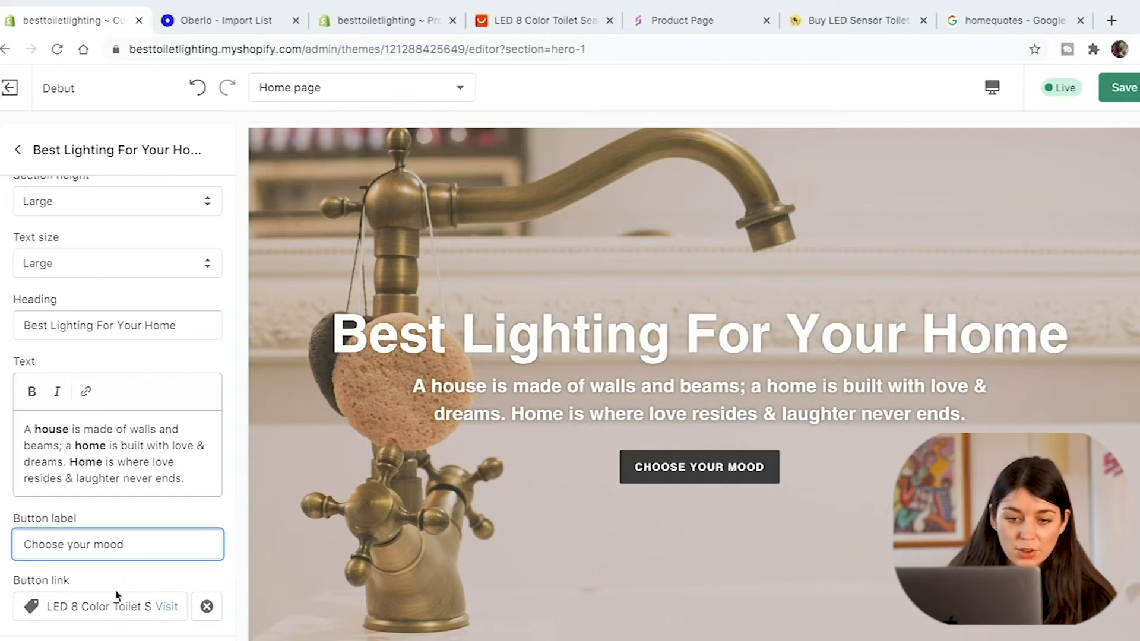
Step: Clear the overlay button's link and set it to All Products
left_click(199, 616)
left_click(127, 606)
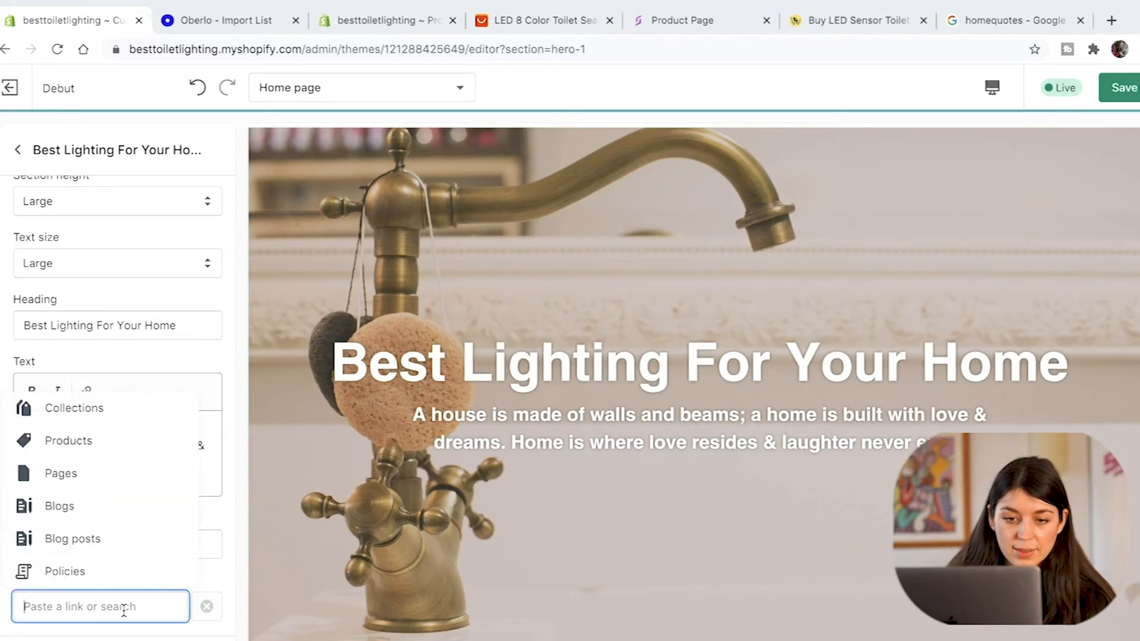
left_click(65, 442)
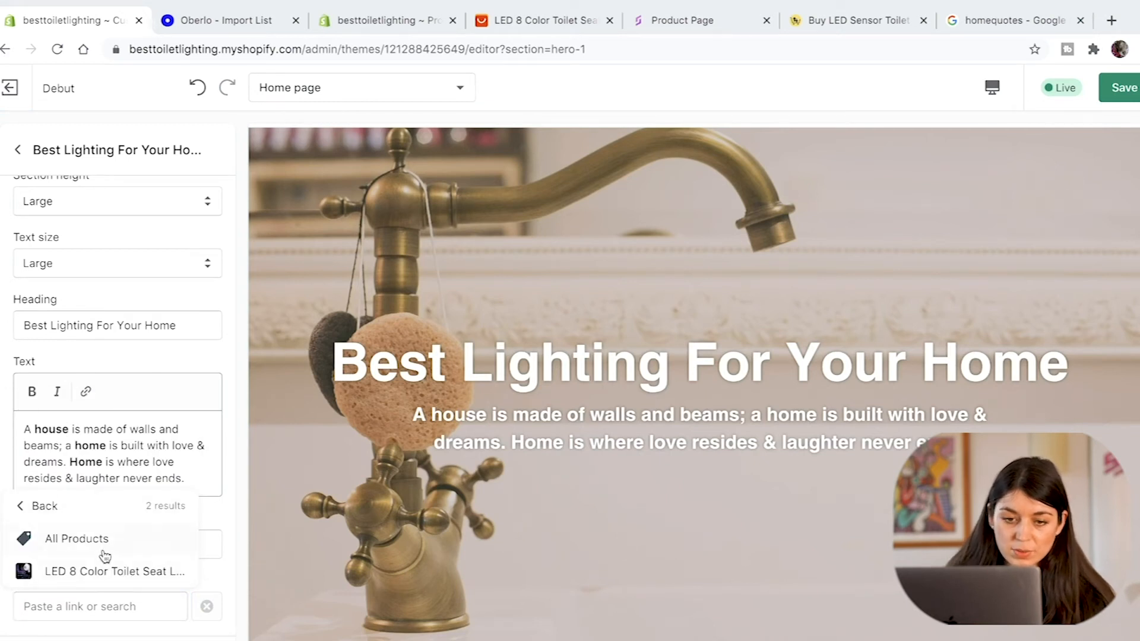
left_click(76, 539)
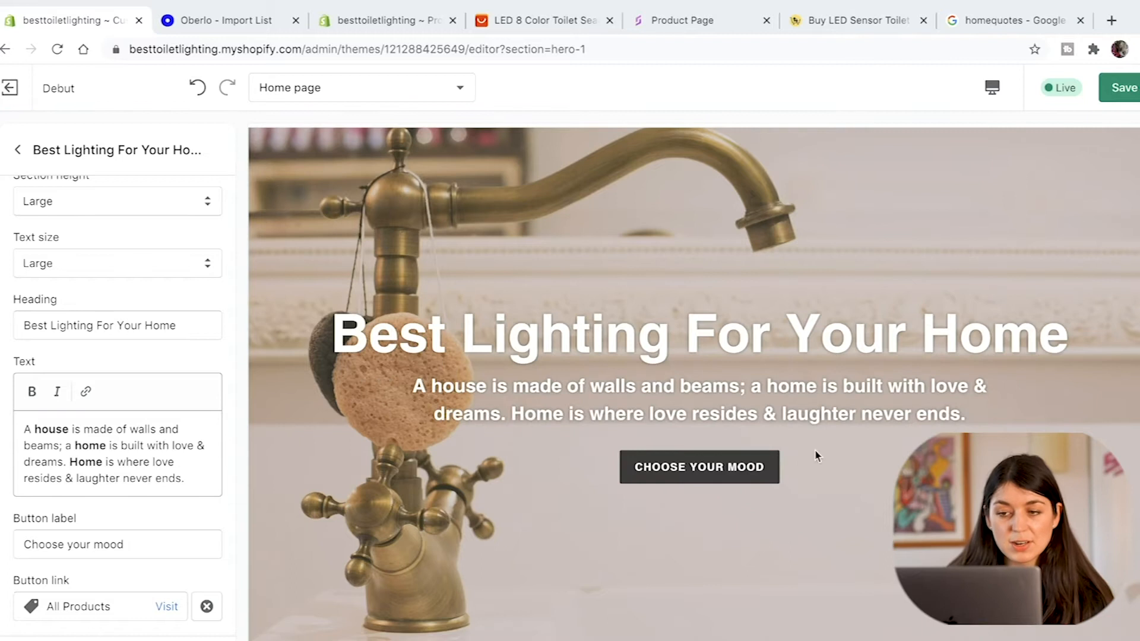
Step: Check the store page that the overlay button's link leads to, and save the theme changes
left_click(167, 606)
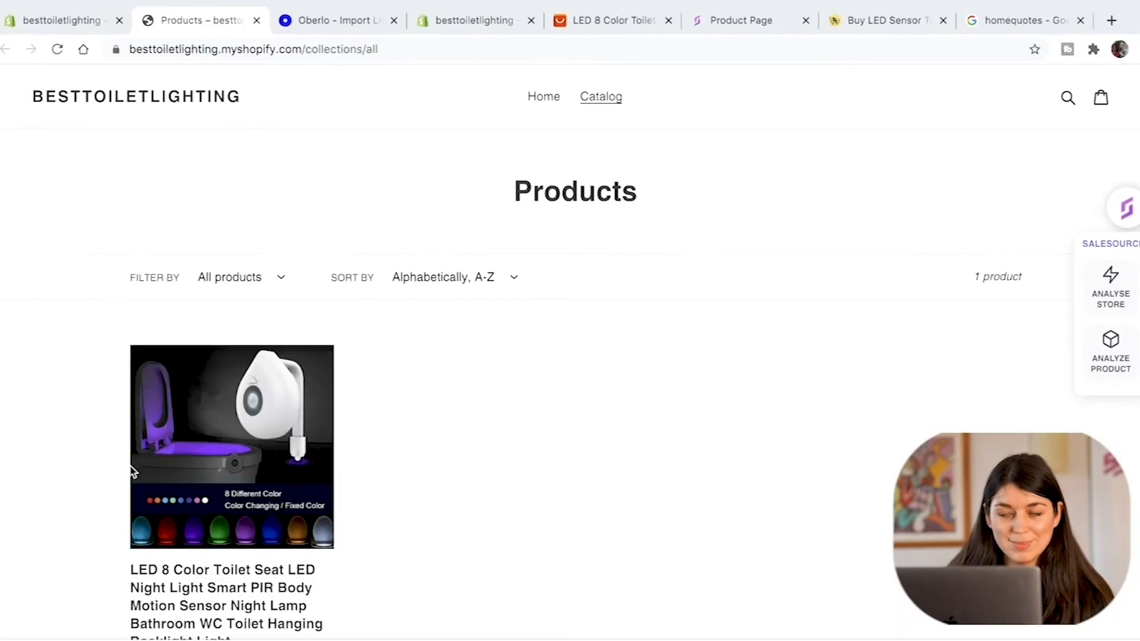
left_click(65, 20)
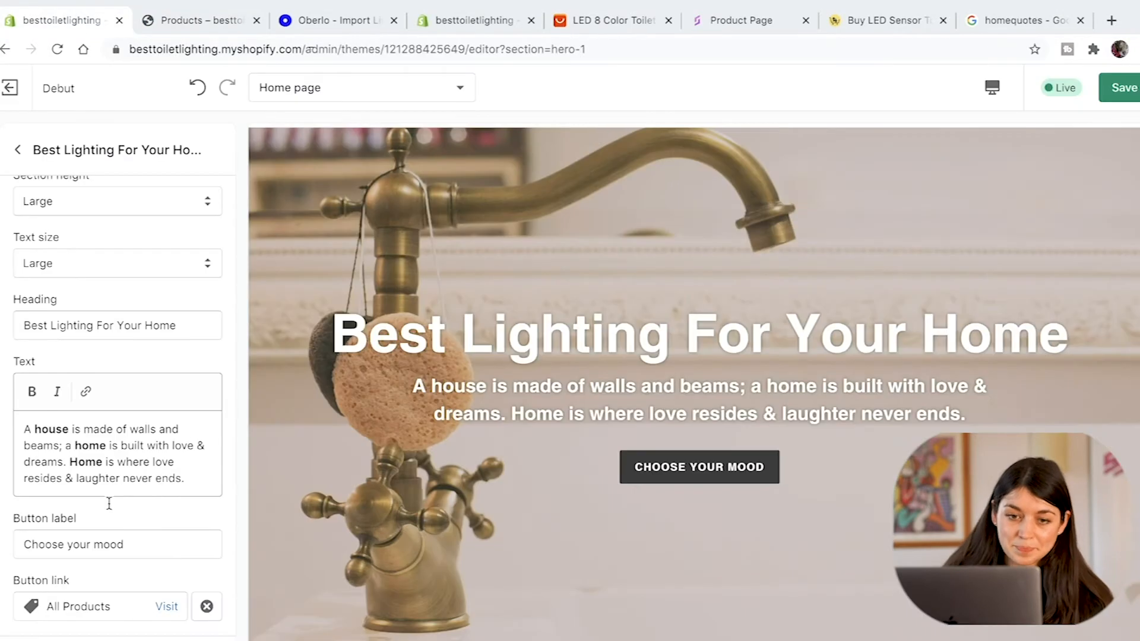
scroll(114, 531, "up", 7)
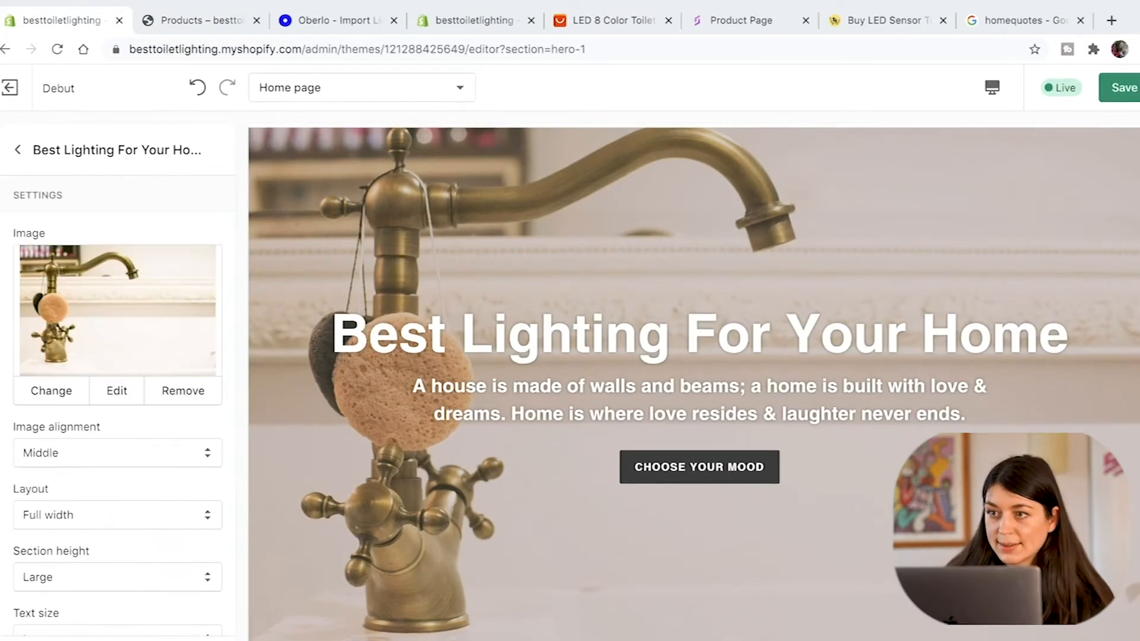
left_click(1124, 89)
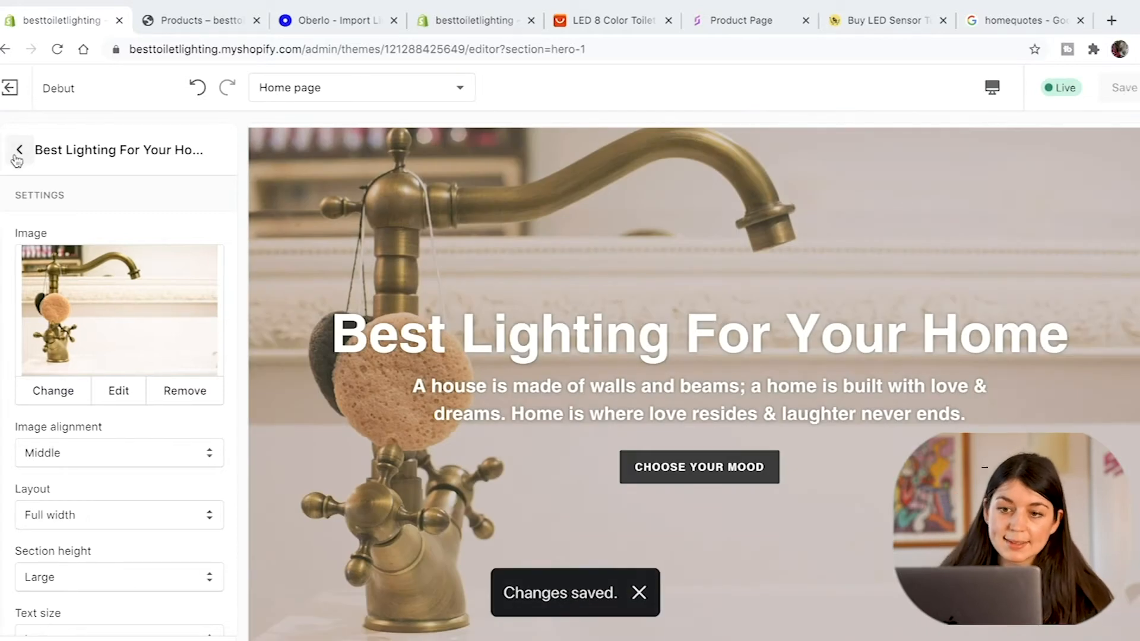
Step: Return to the home page's section list and examine the overlay banner and the image with text section in the preview
left_click(17, 156)
scroll(328, 472, "down", 5)
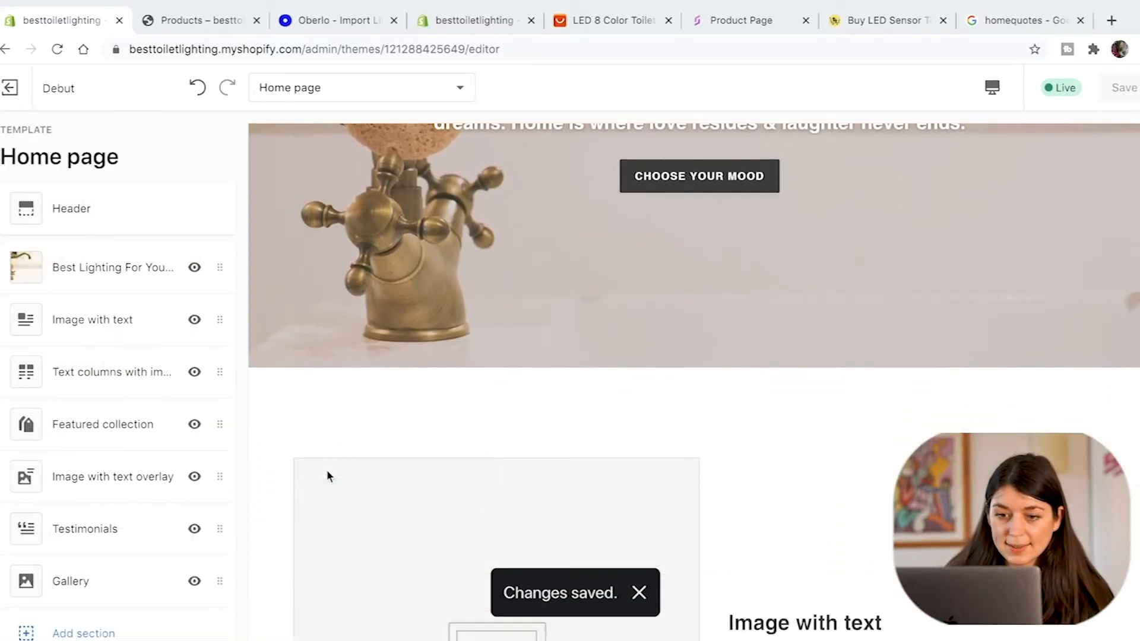
scroll(328, 471, "down", 5)
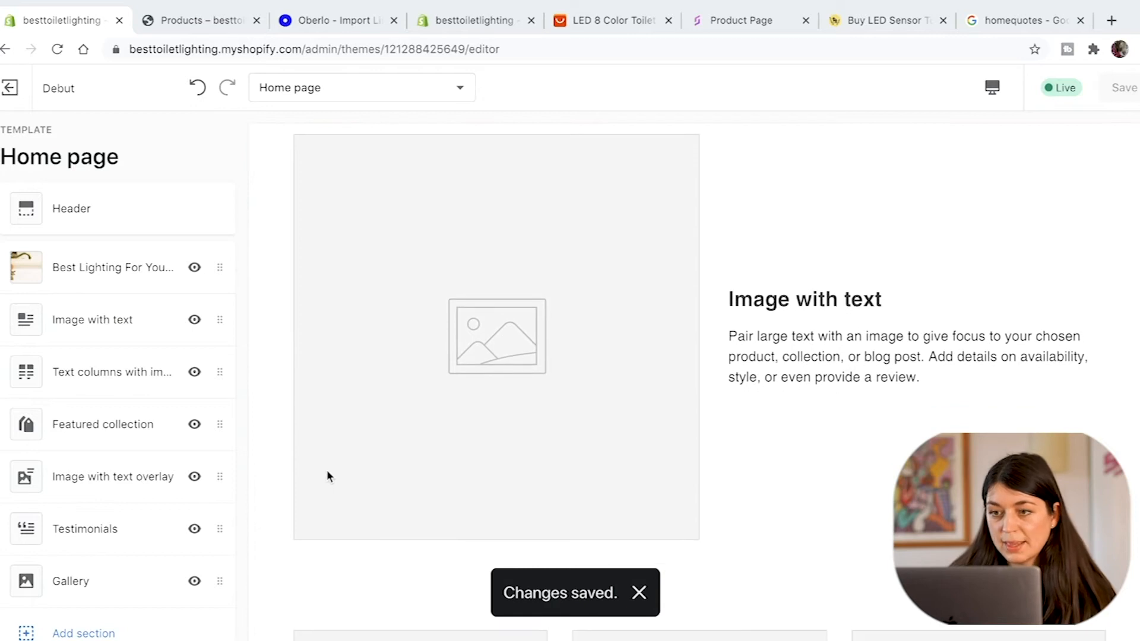
scroll(326, 475, "up", 10)
scroll(326, 475, "down", 1)
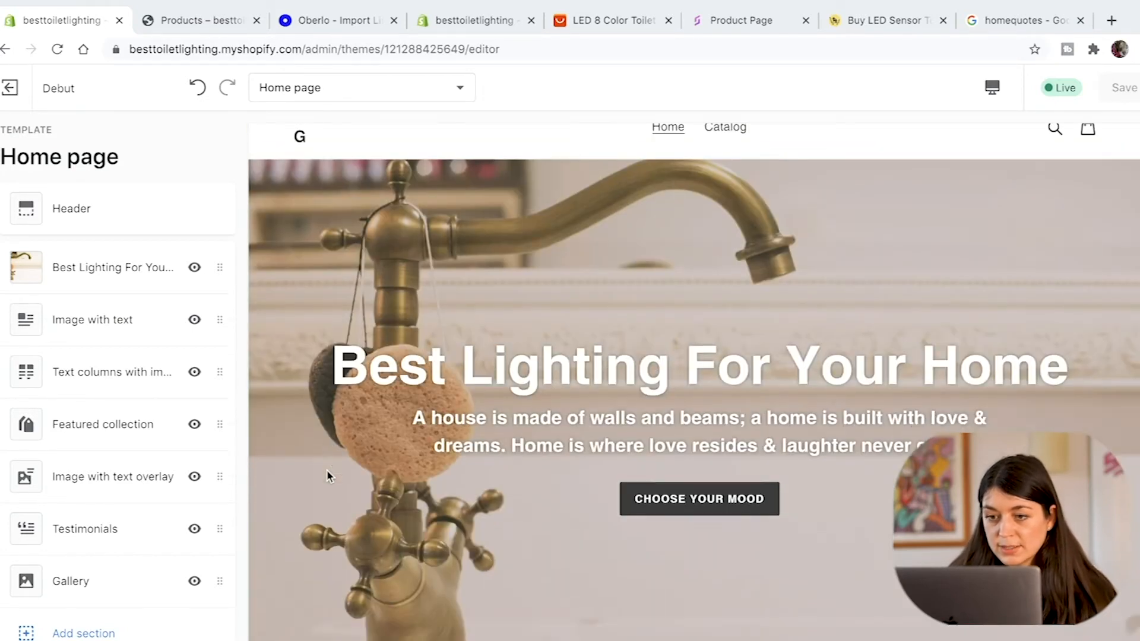
scroll(326, 469, "down", 9)
scroll(327, 469, "up", 1)
scroll(457, 474, "up", 2)
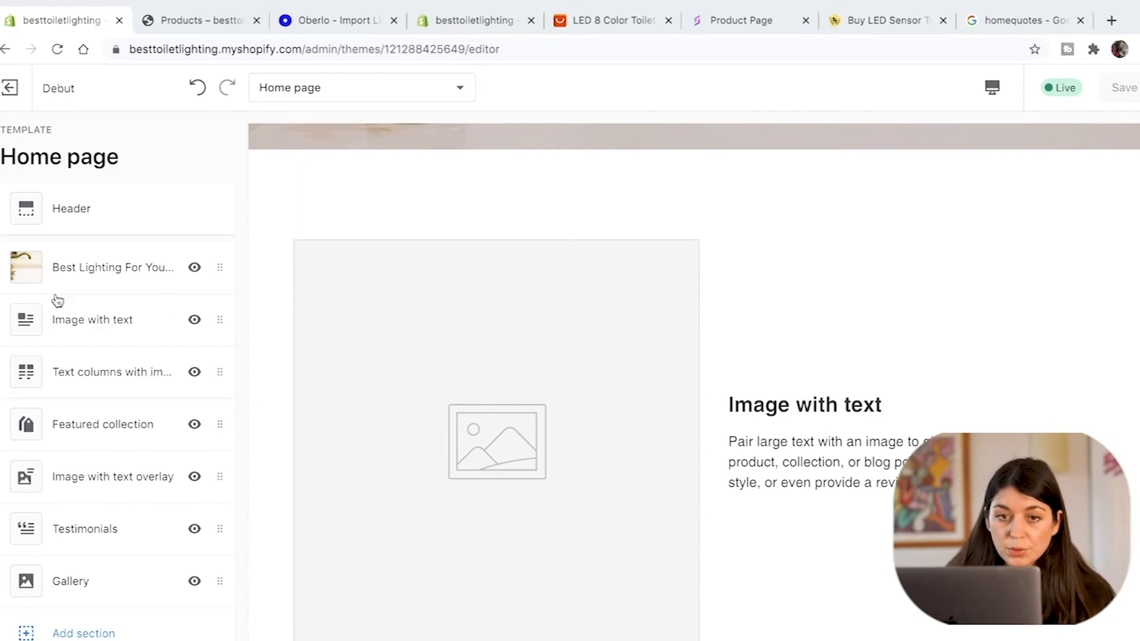
Step: Open the image with text section's settings and search the free images for "bathroom light"
left_click(102, 321)
scroll(166, 547, "down", 3)
scroll(166, 543, "up", 3)
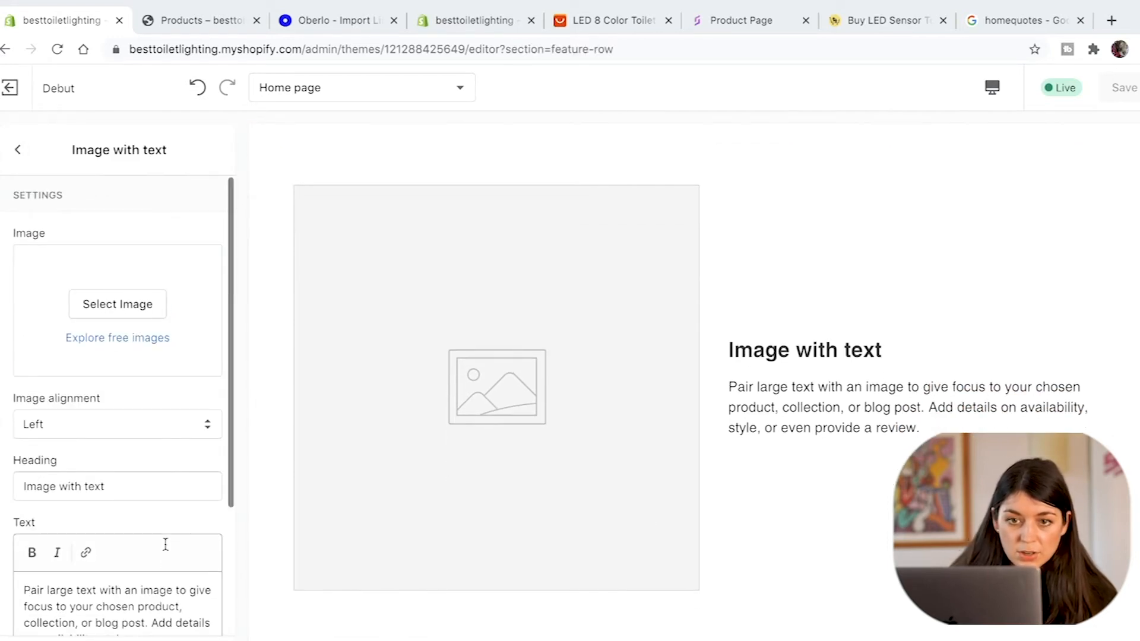
left_click(115, 277)
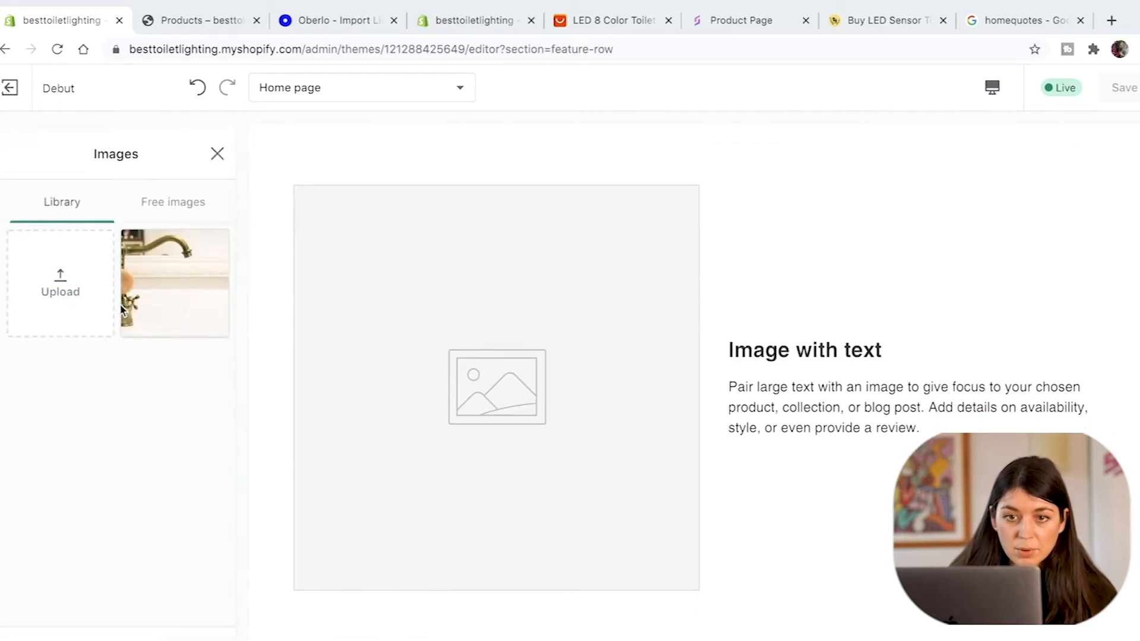
left_click(169, 198)
left_click(123, 241)
type("bathroom lighting")
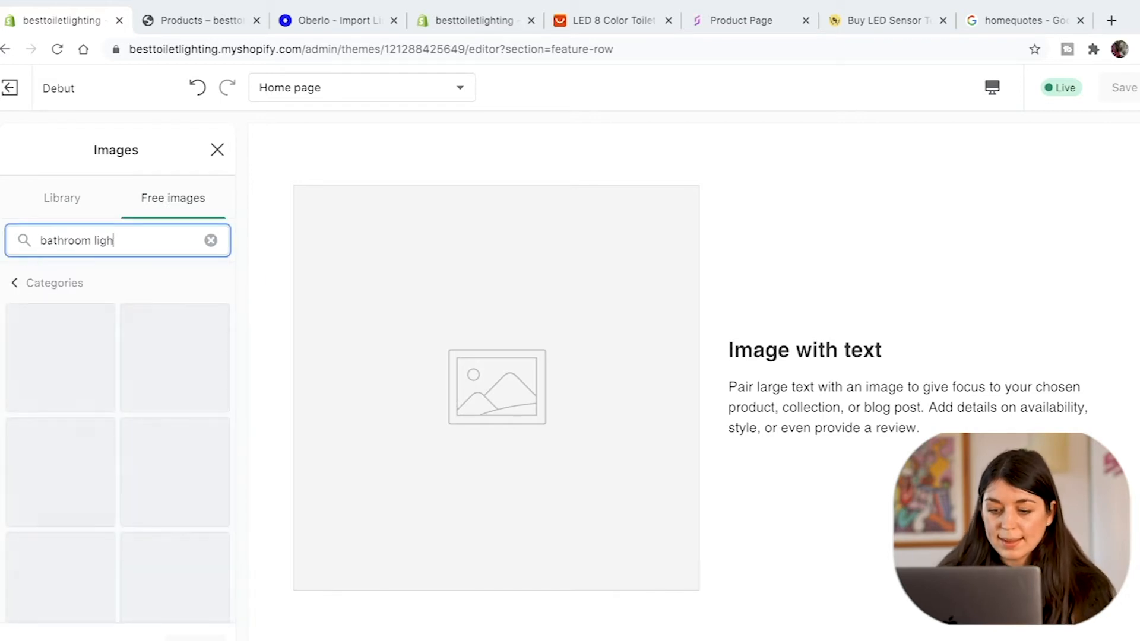
left_click(127, 240)
key("BackSpace")
key("BackSpace")
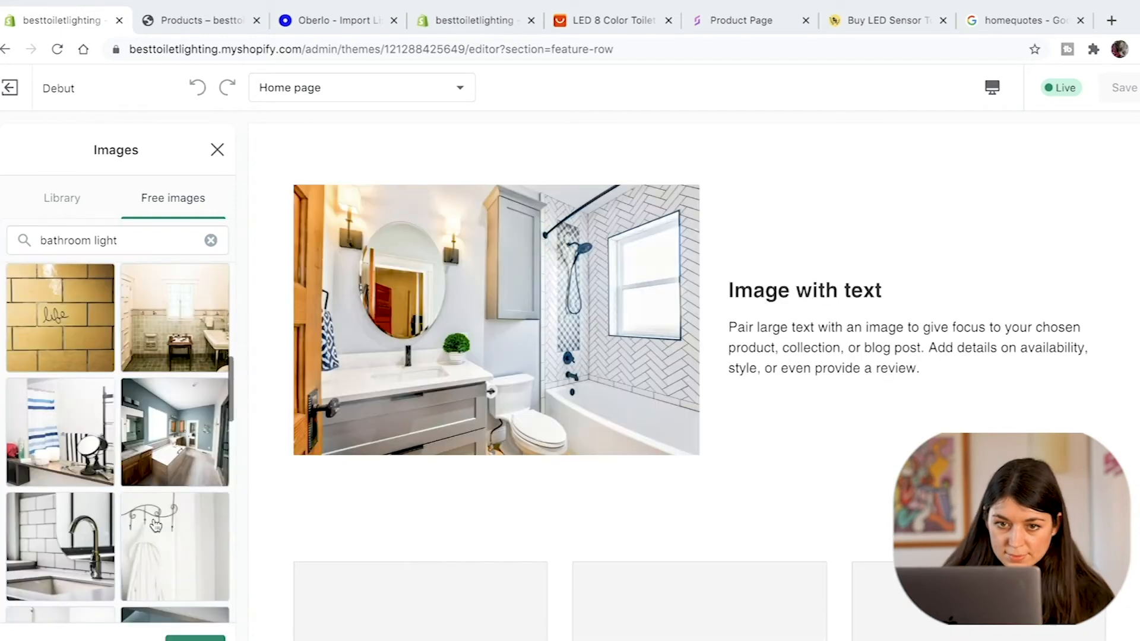
Step: Choose the free picture of a bathroom with an oval mirror and bathtub as the image with text section's image
scroll(156, 527, "down", 4)
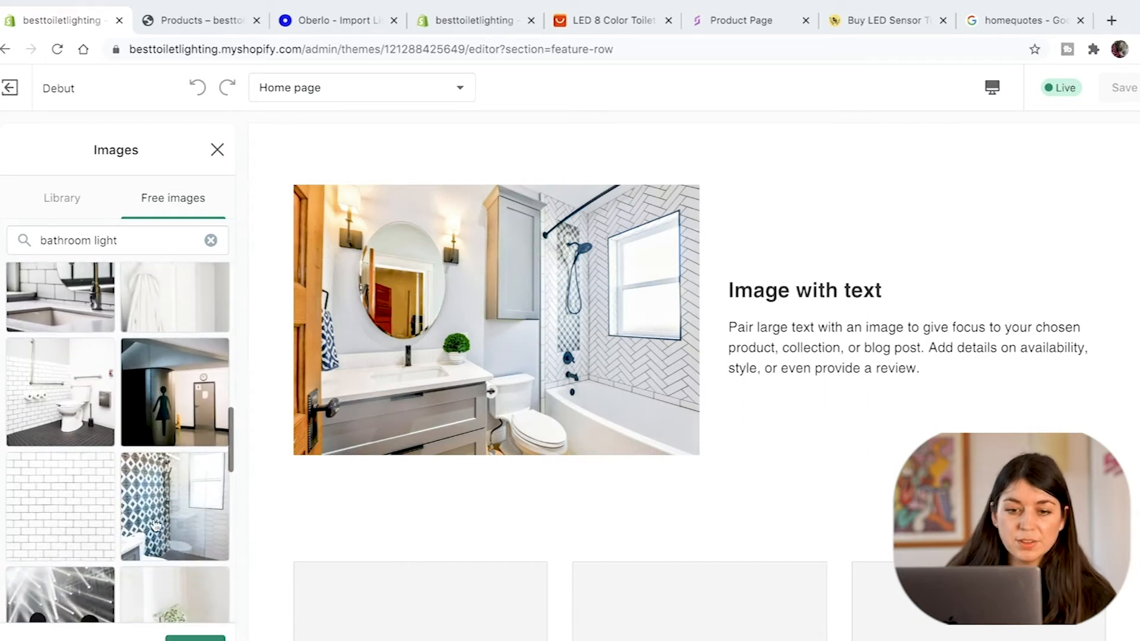
scroll(156, 527, "down", 10)
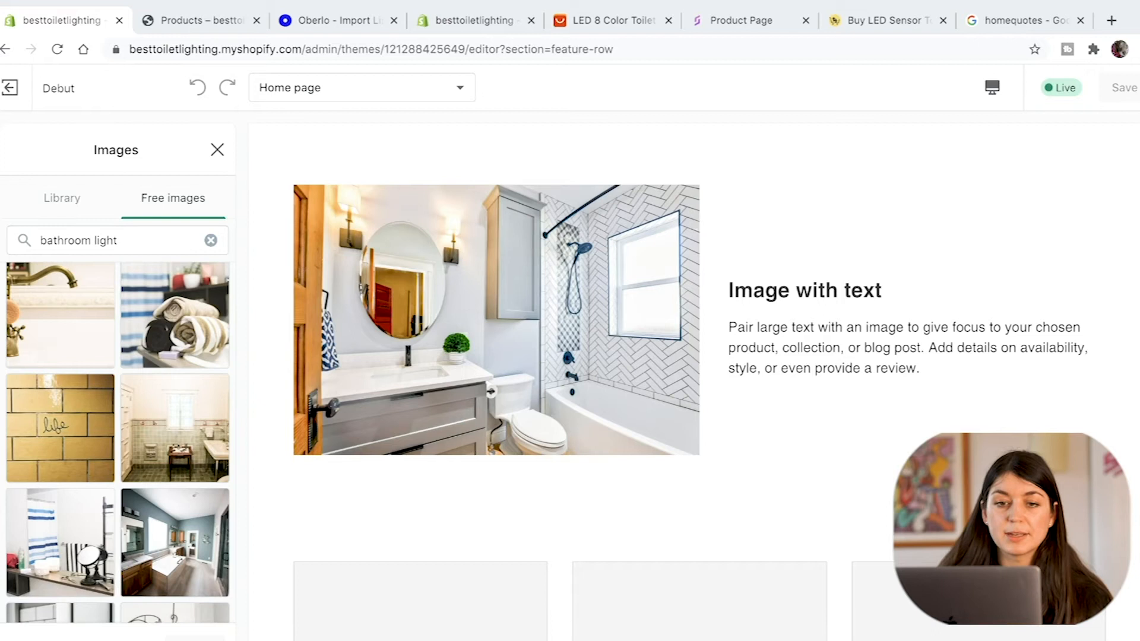
left_click(180, 631)
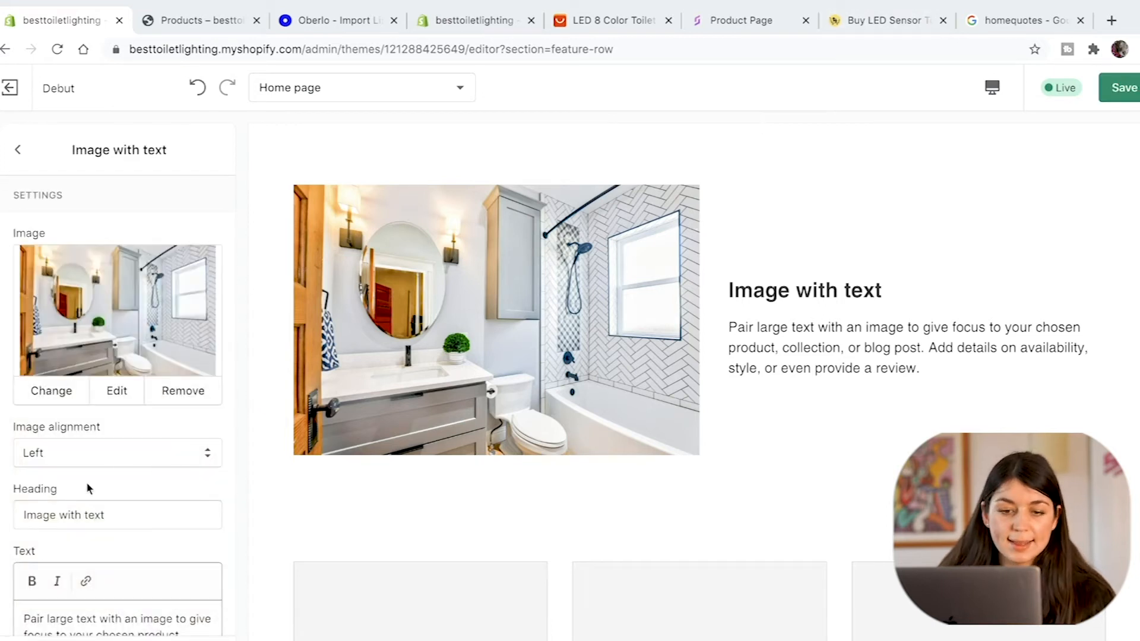
Step: Replace the image with text section's heading with "Set the Tone"
scroll(86, 482, "down", 3)
triple_click(117, 361)
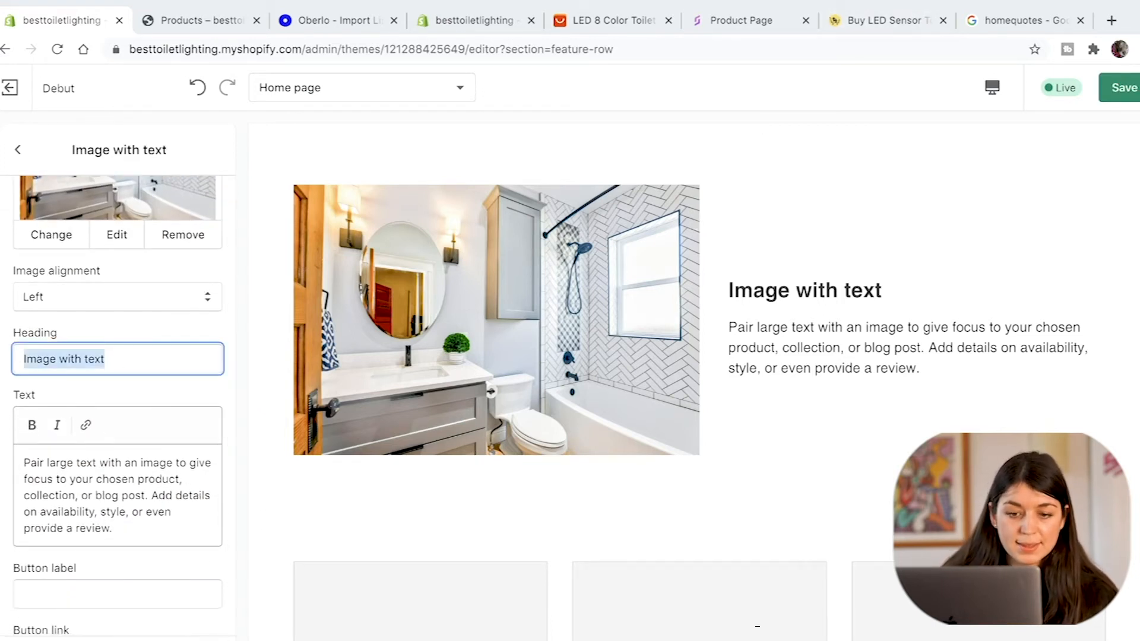
type("Set the Tone")
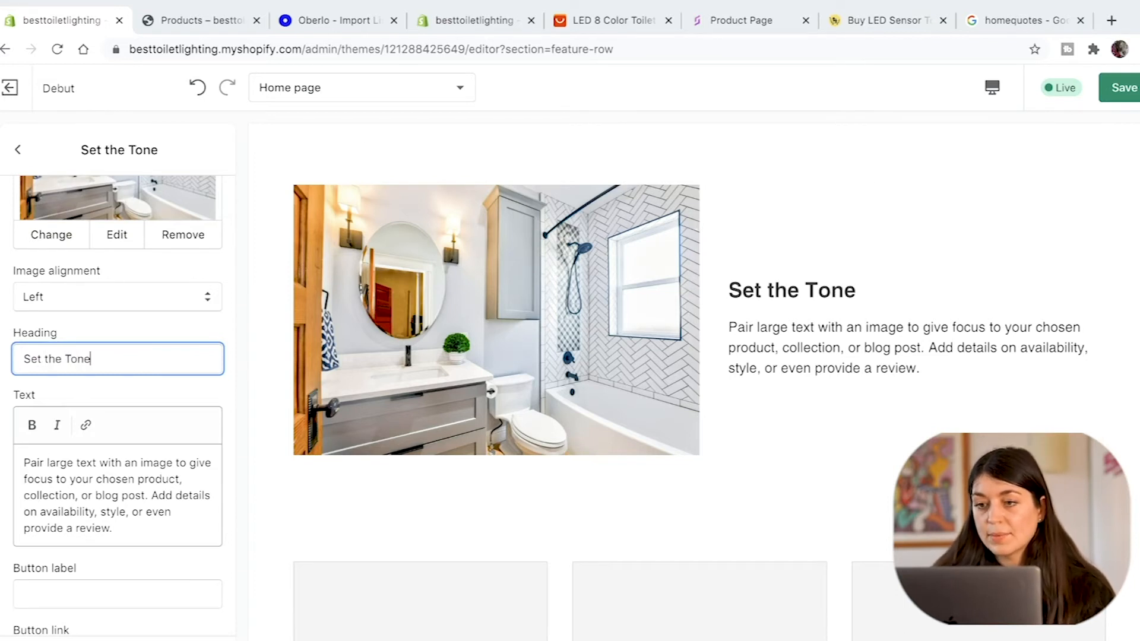
Step: Switch to the Google results and search for "quote about lighting and mood"
left_click(1006, 19)
left_click_drag(216, 83, 105, 81)
type("quotes")
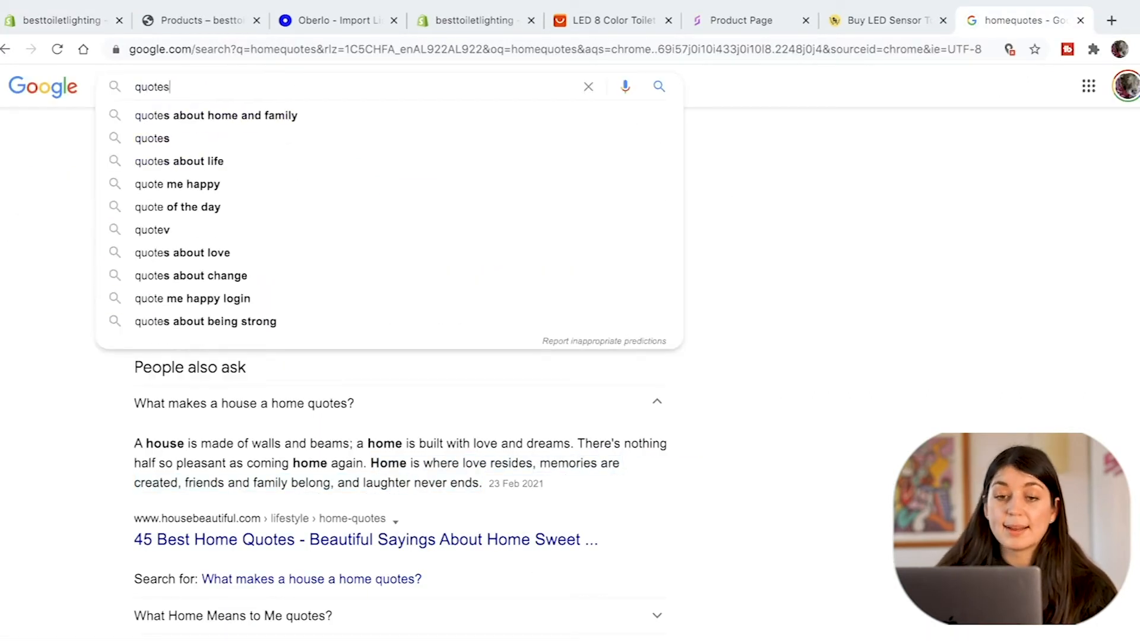
key("BackSpace")
key("BackSpace")
type("ab")
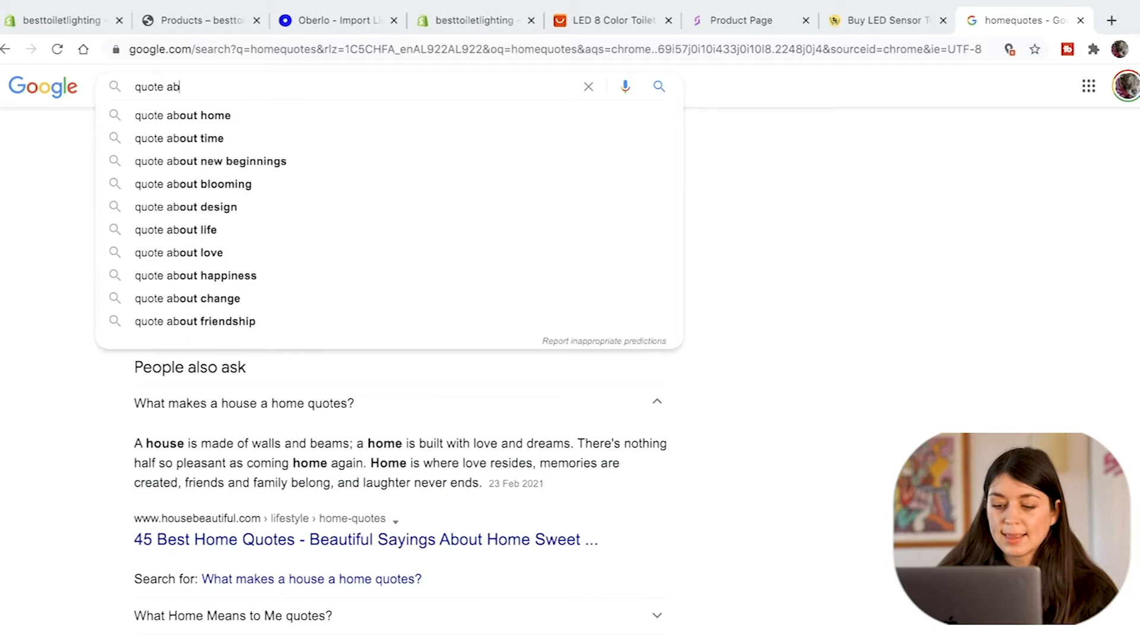
type("out lighting and mood")
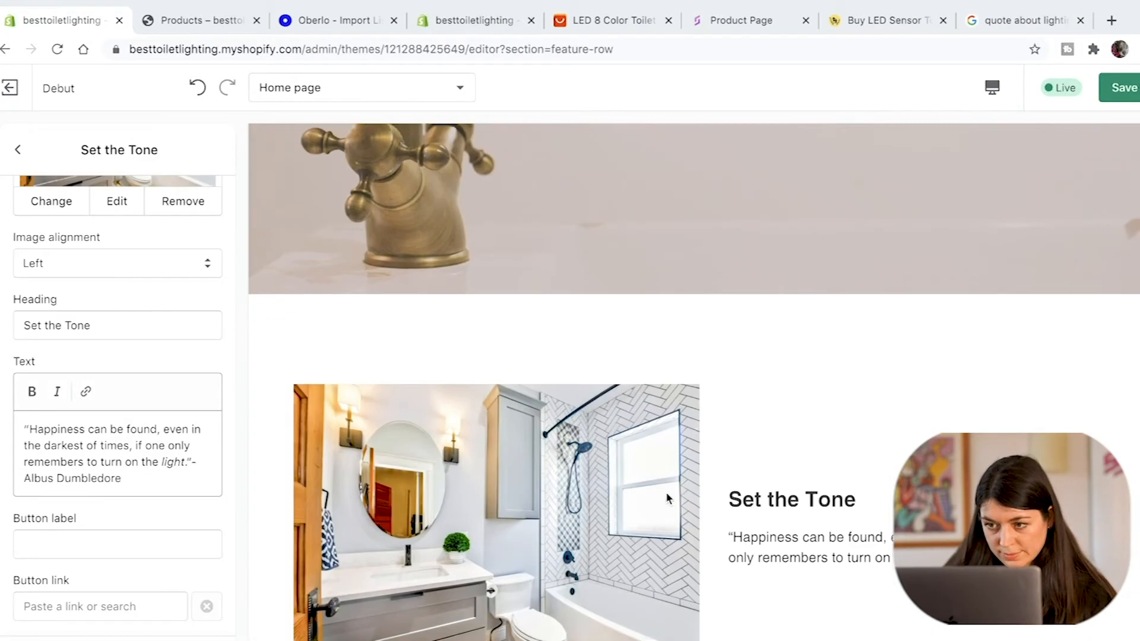
Step: Add "Brighten your mood by adding lights and candle to the room." below the quote and label the section's button "Lighting Ideas"
key("Return")
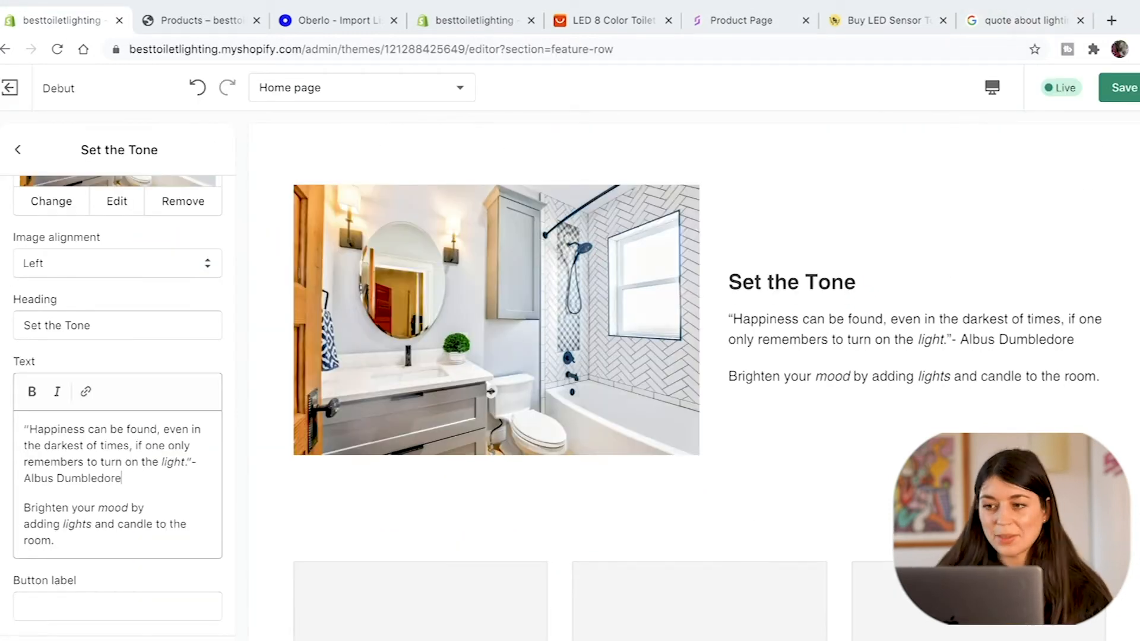
scroll(75, 575, "down", 1)
left_click(75, 575)
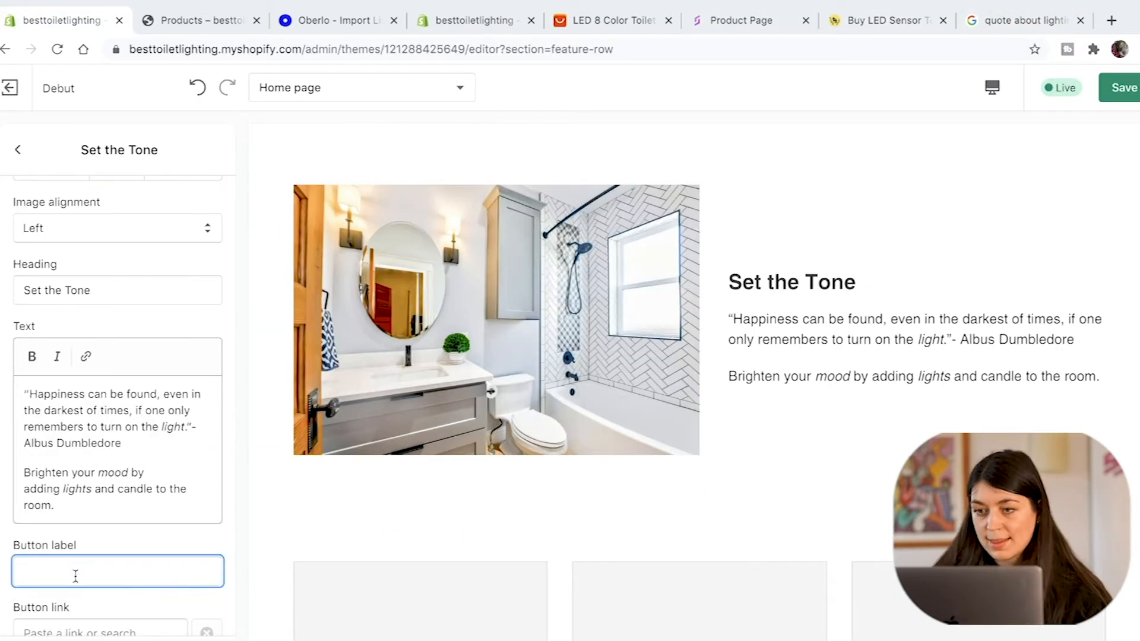
type("Lighting")
key("super+a")
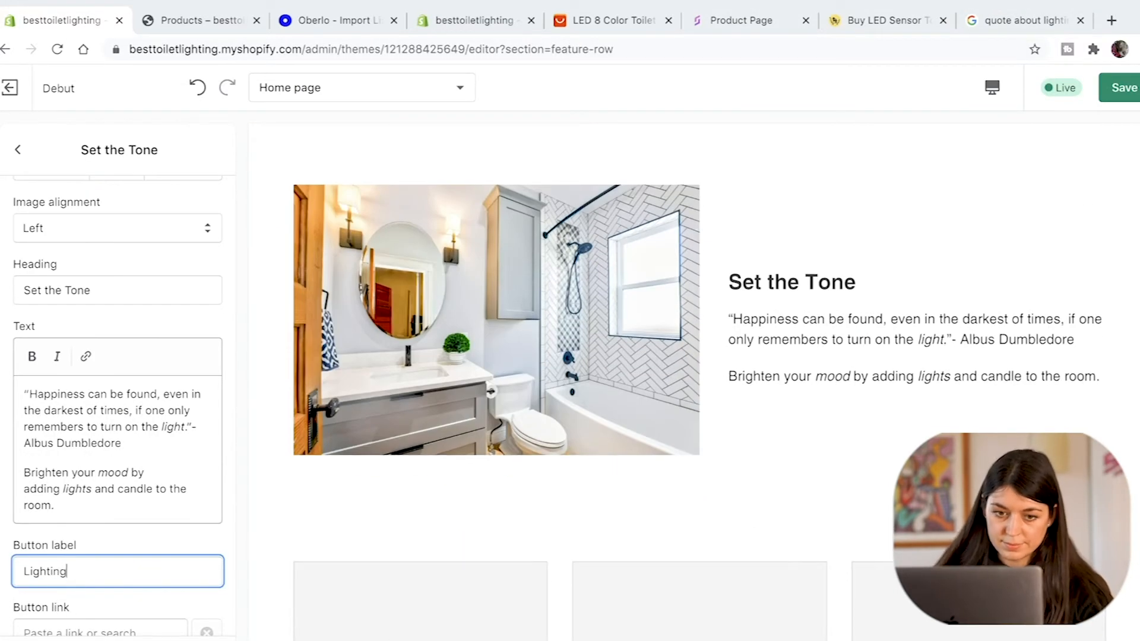
type("Is")
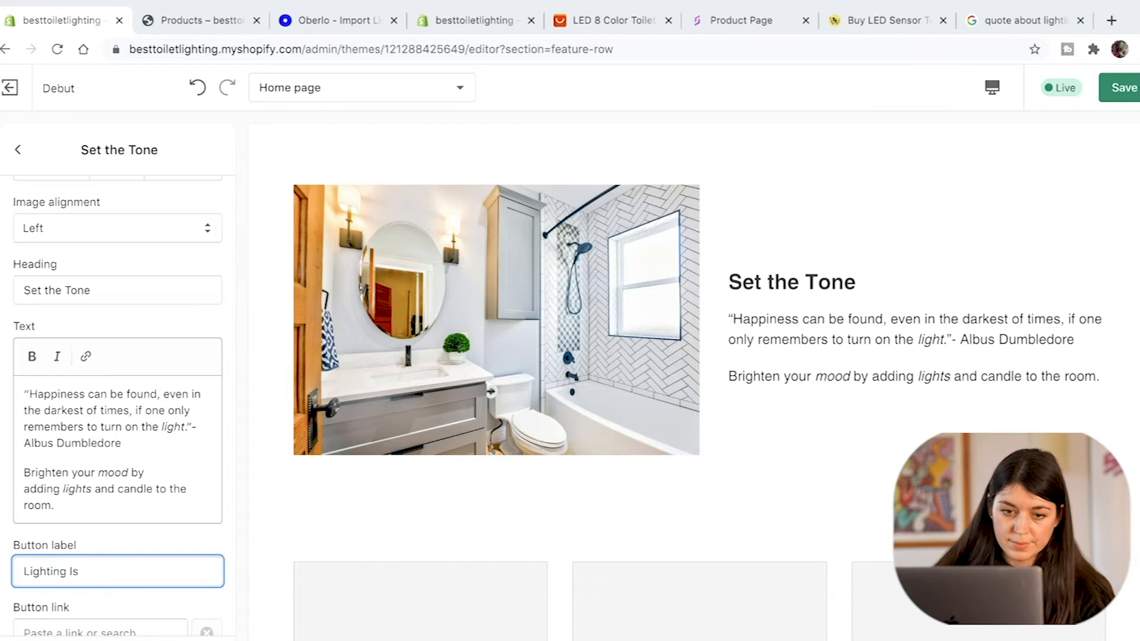
key("BackSpace")
type("dea")
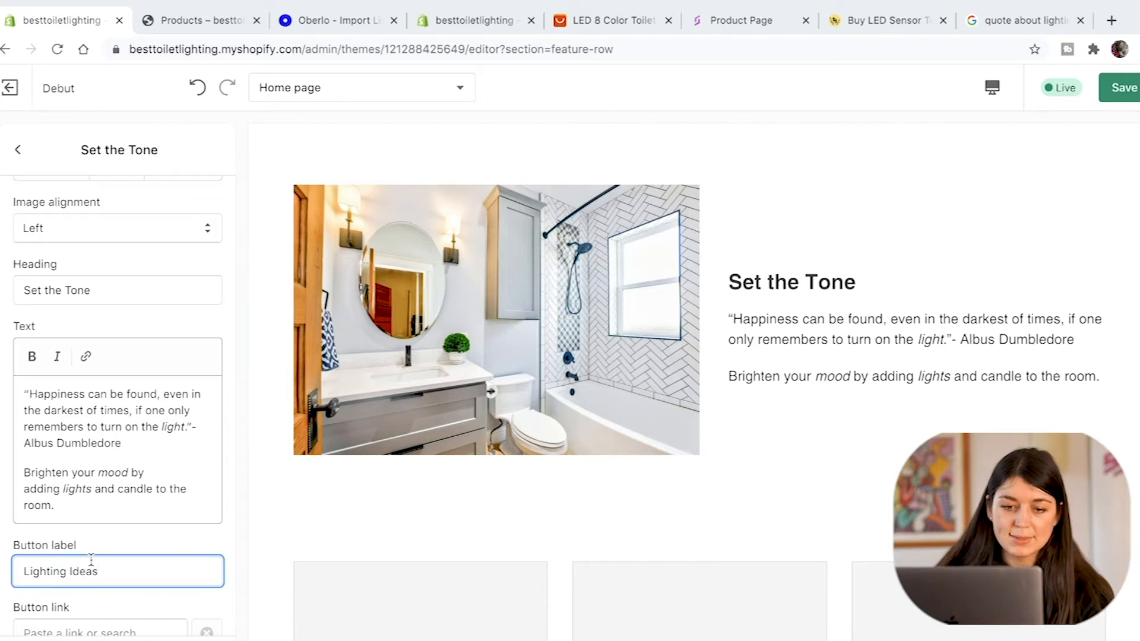
Step: Set the Lighting Ideas button's link from the store's products
scroll(91, 559, "down", 1)
left_click(89, 606)
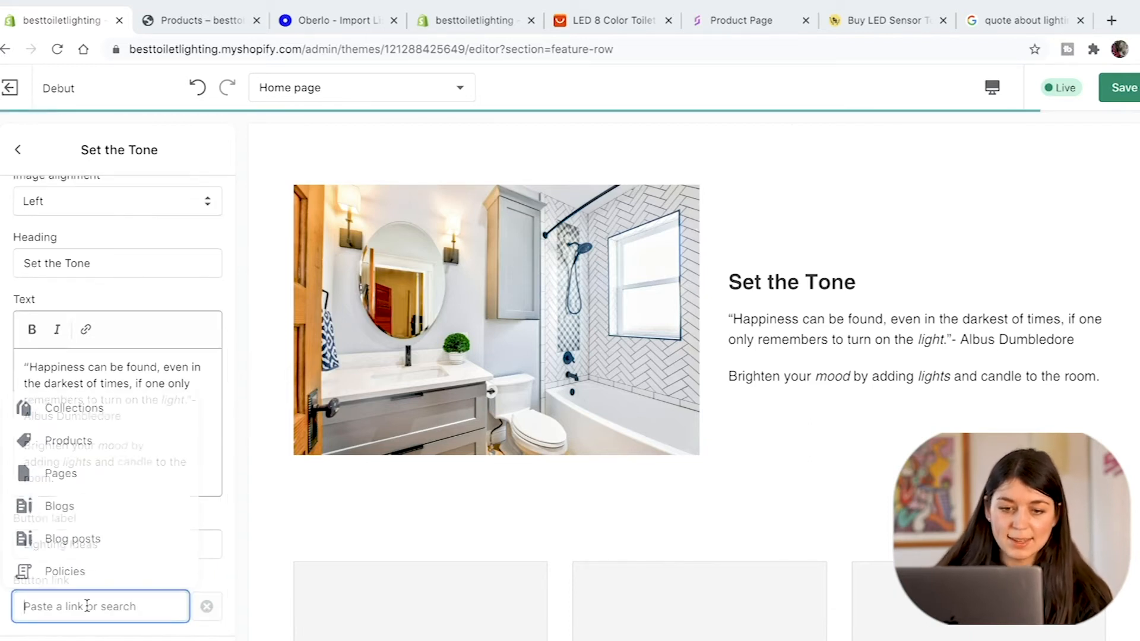
left_click(101, 439)
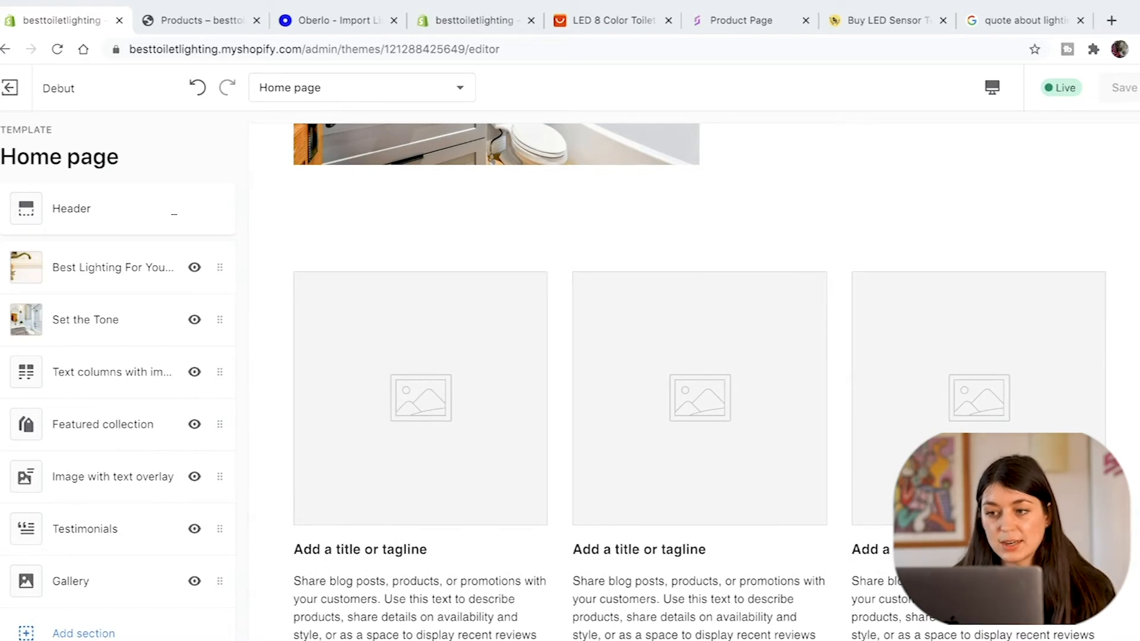
Step: Review the home page preview and remove the text columns with images section
scroll(389, 476, "up", 7)
scroll(389, 476, "down", 8)
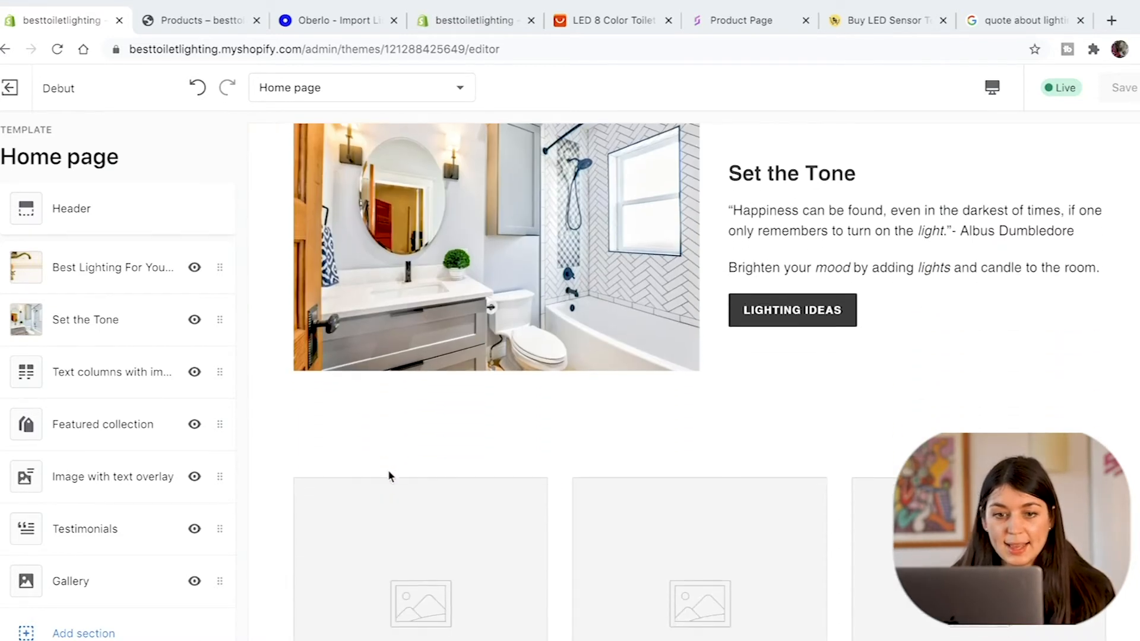
scroll(389, 476, "down", 12)
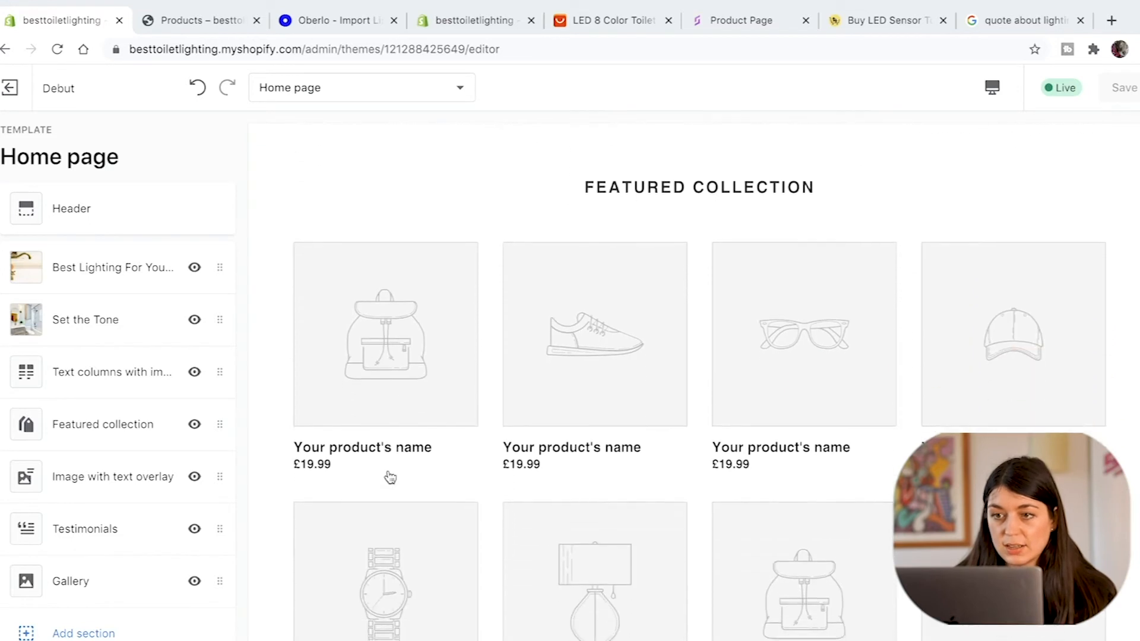
scroll(391, 477, "up", 8)
scroll(391, 476, "up", 10)
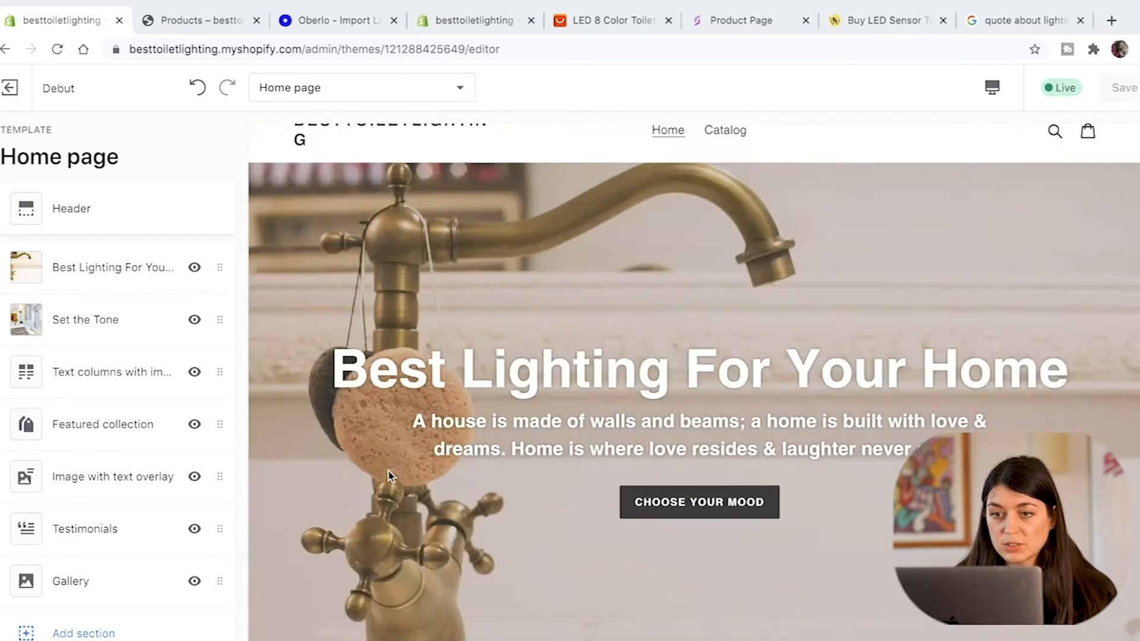
scroll(390, 477, "down", 5)
left_click(84, 379)
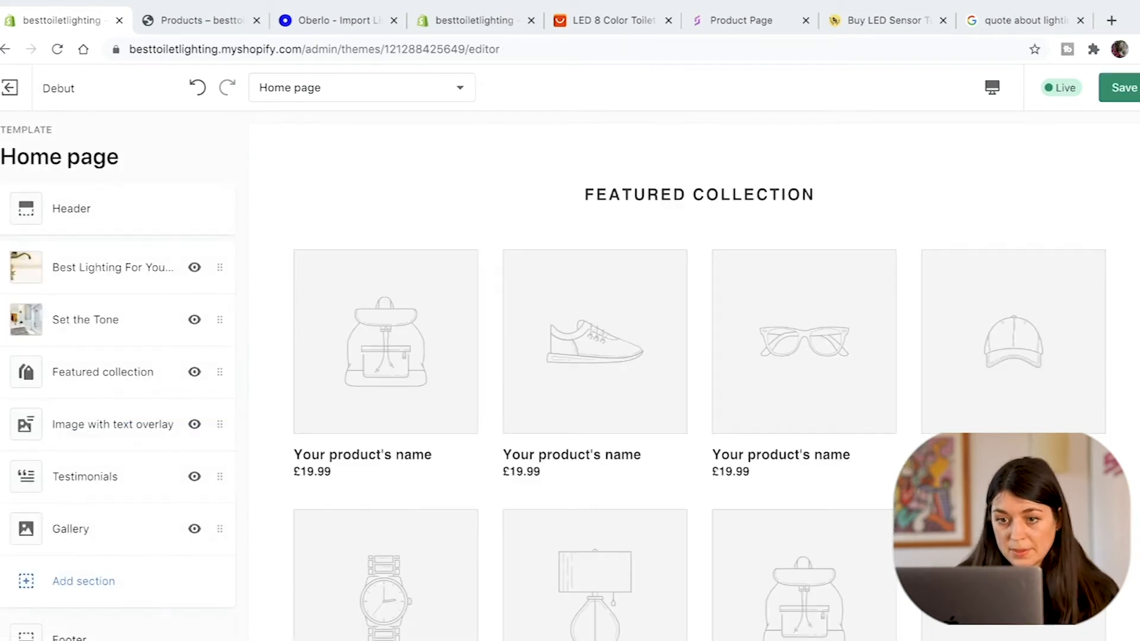
Step: Open the Gallery section's first image and browse the free images for it
scroll(575, 440, "up", 10)
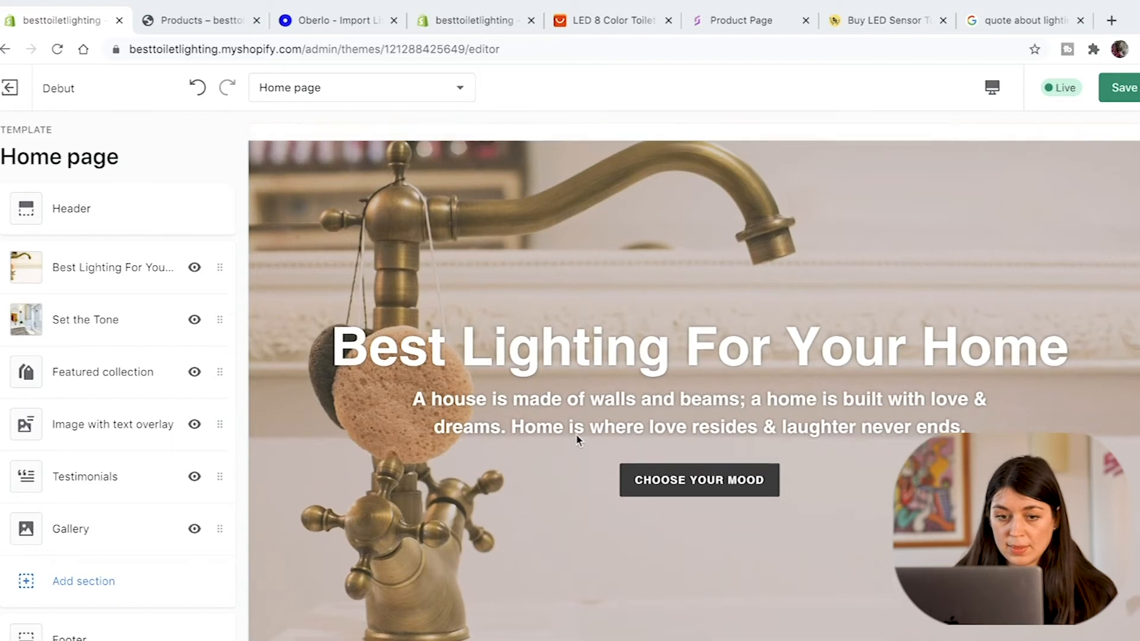
scroll(576, 440, "down", 10)
scroll(576, 440, "down", 1)
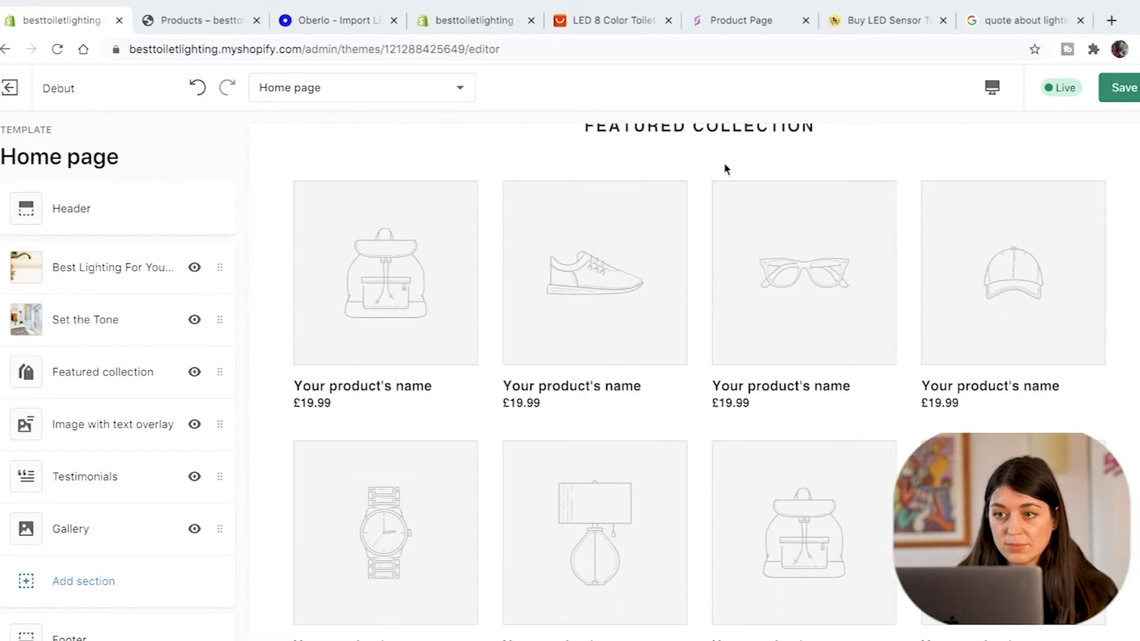
scroll(532, 433, "down", 10)
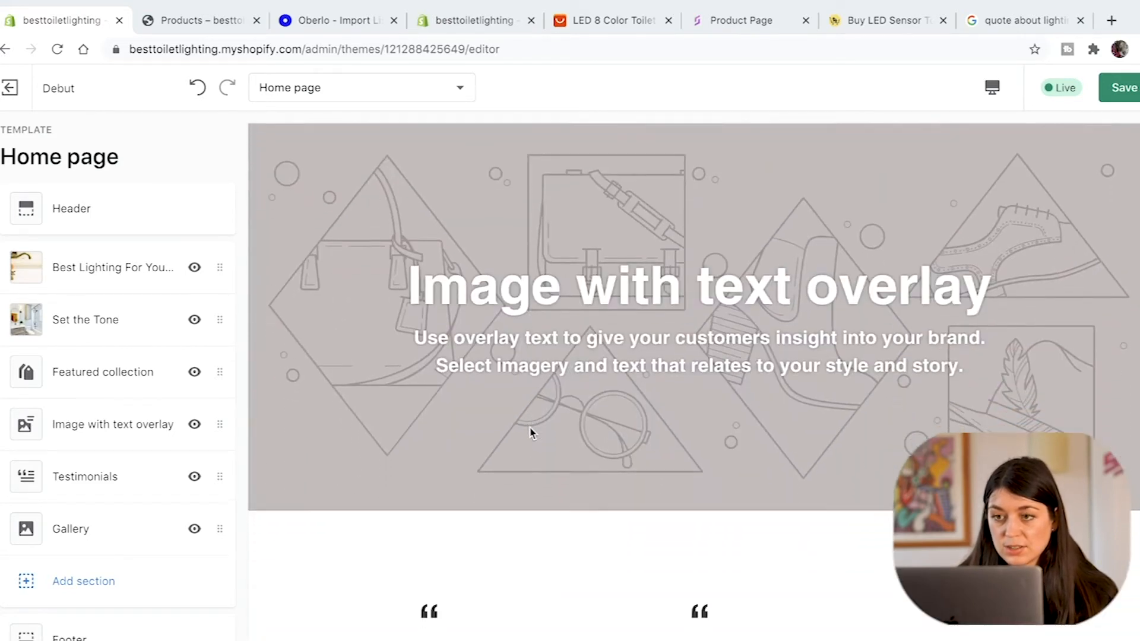
scroll(532, 433, "down", 6)
scroll(532, 433, "up", 3)
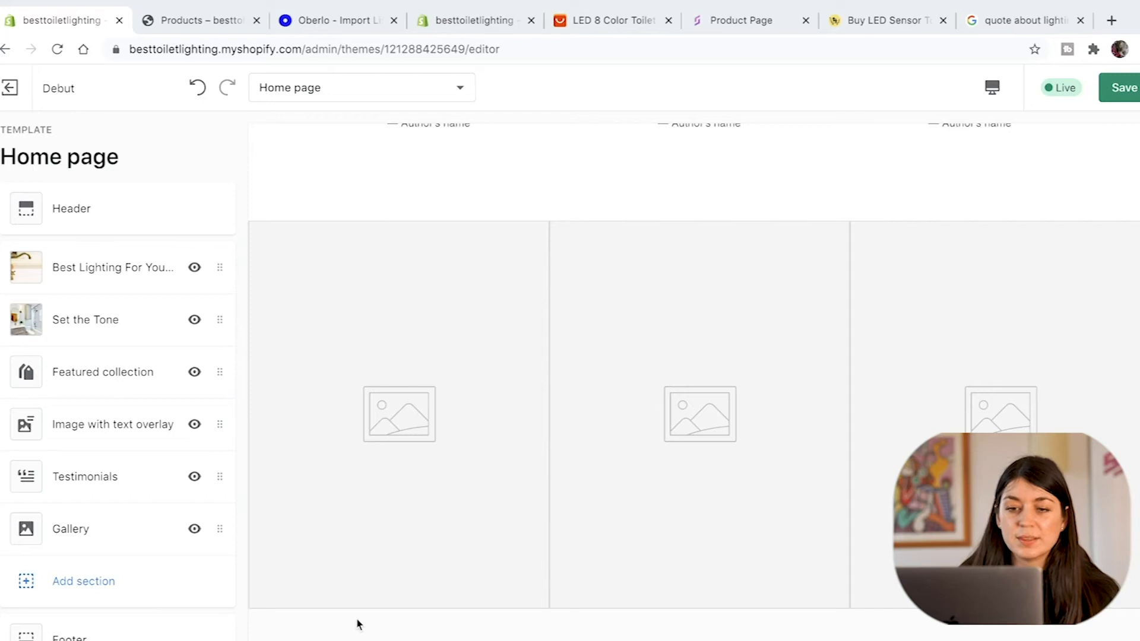
left_click(70, 530)
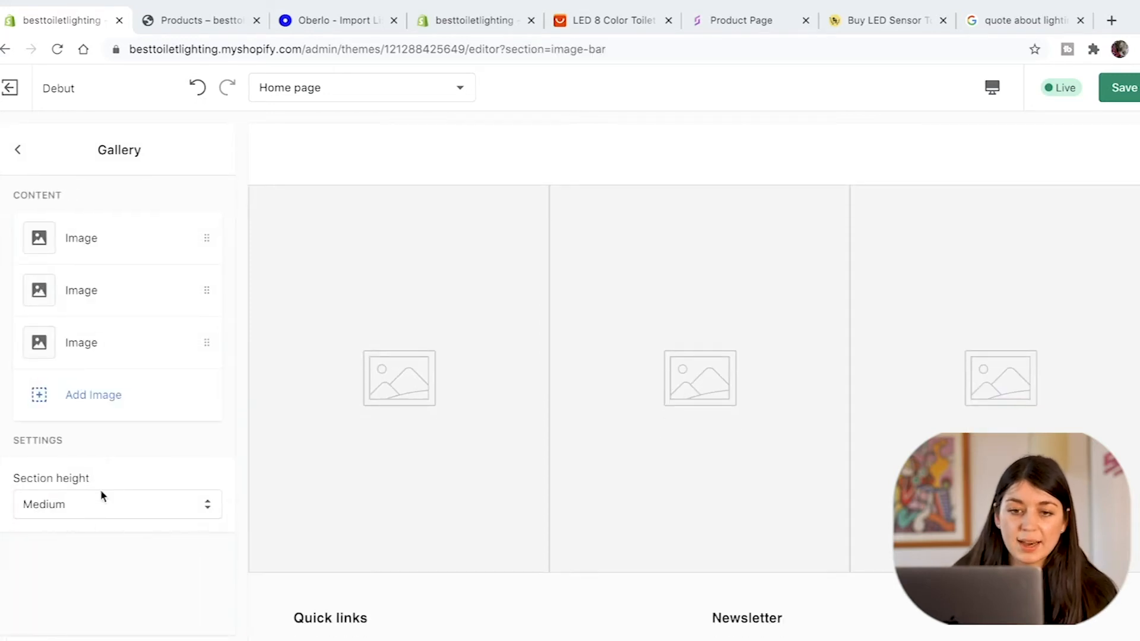
left_click(99, 236)
left_click(117, 340)
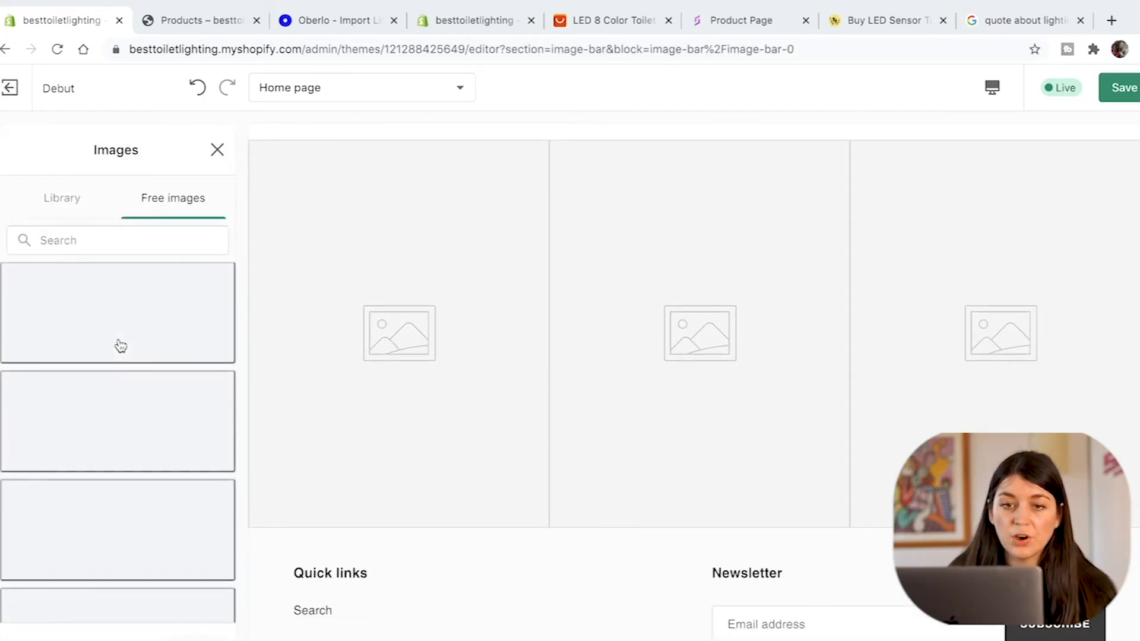
Step: Search the free images for "home" and look through the pictures for a suitable one
left_click(126, 235)
type("ho")
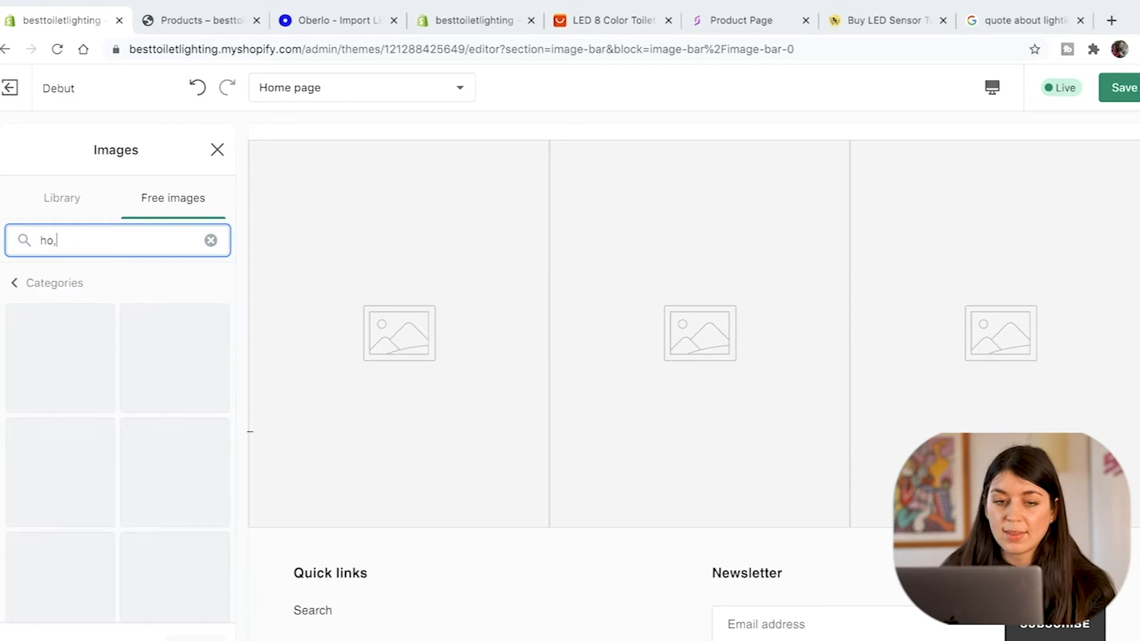
key("BackSpace")
key("BackSpace")
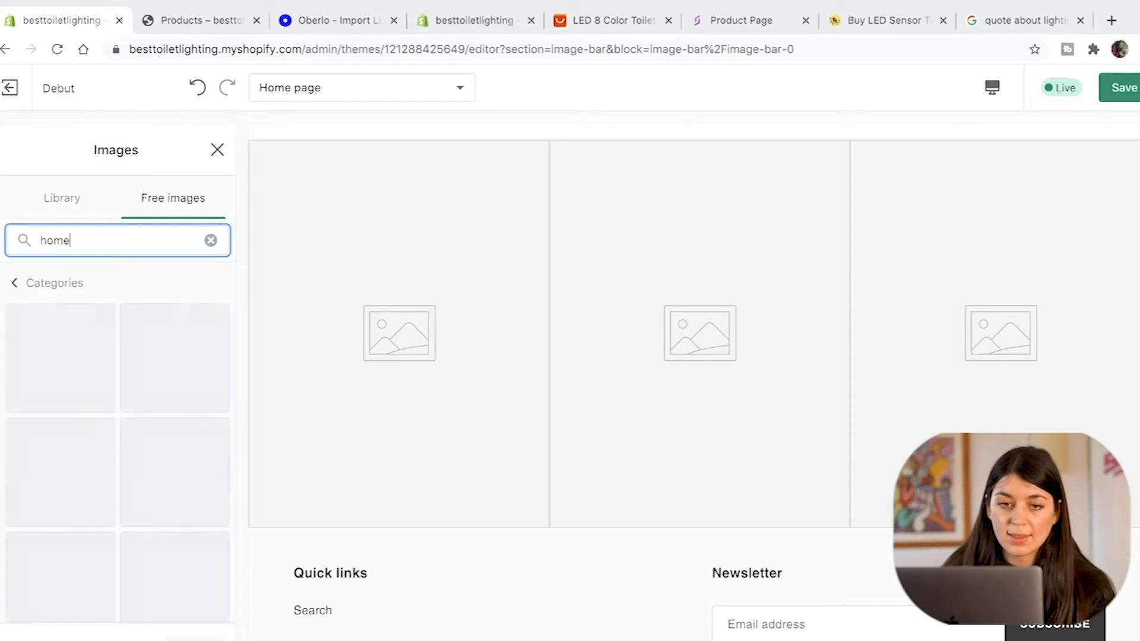
scroll(156, 409, "down", 3)
scroll(156, 410, "down", 10)
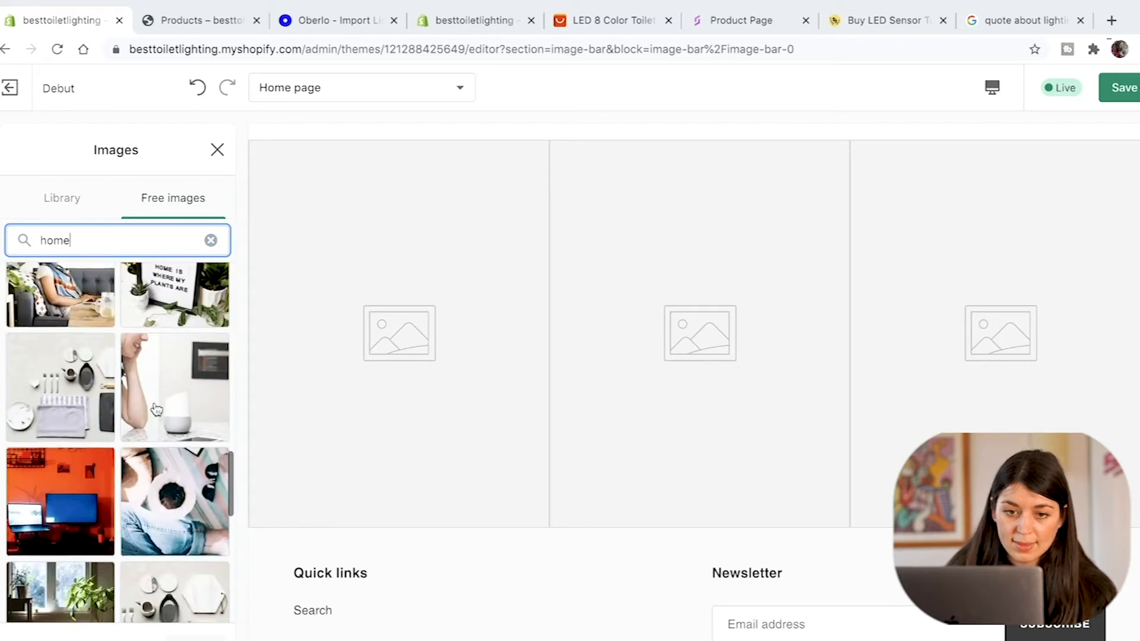
scroll(156, 410, "down", 1)
scroll(156, 410, "down", 10)
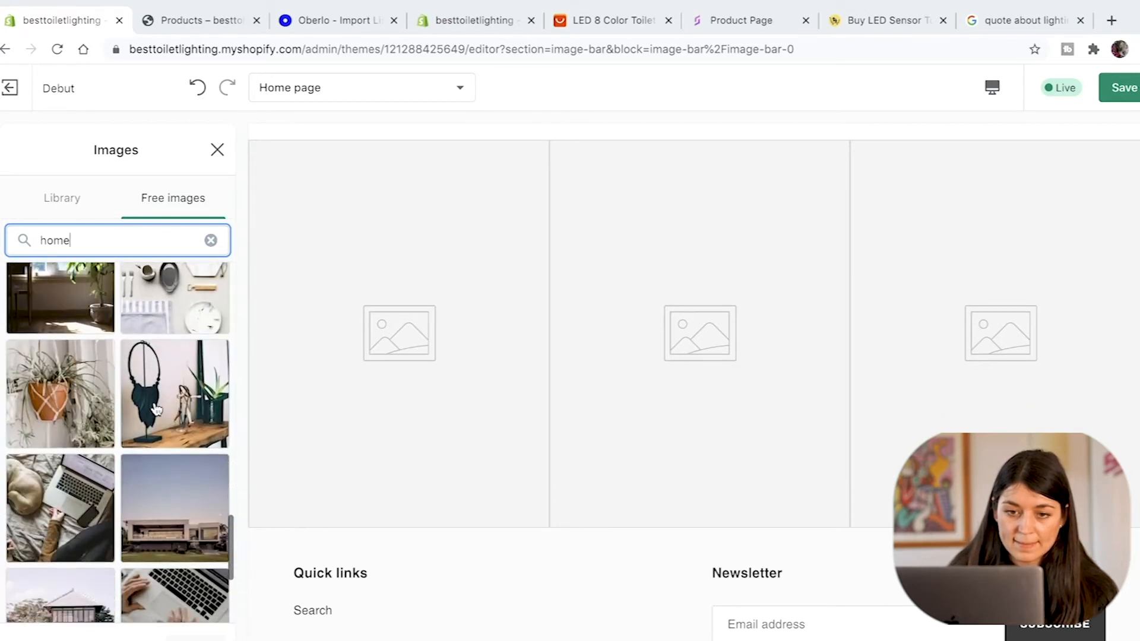
scroll(156, 410, "down", 1)
scroll(156, 410, "up", 10)
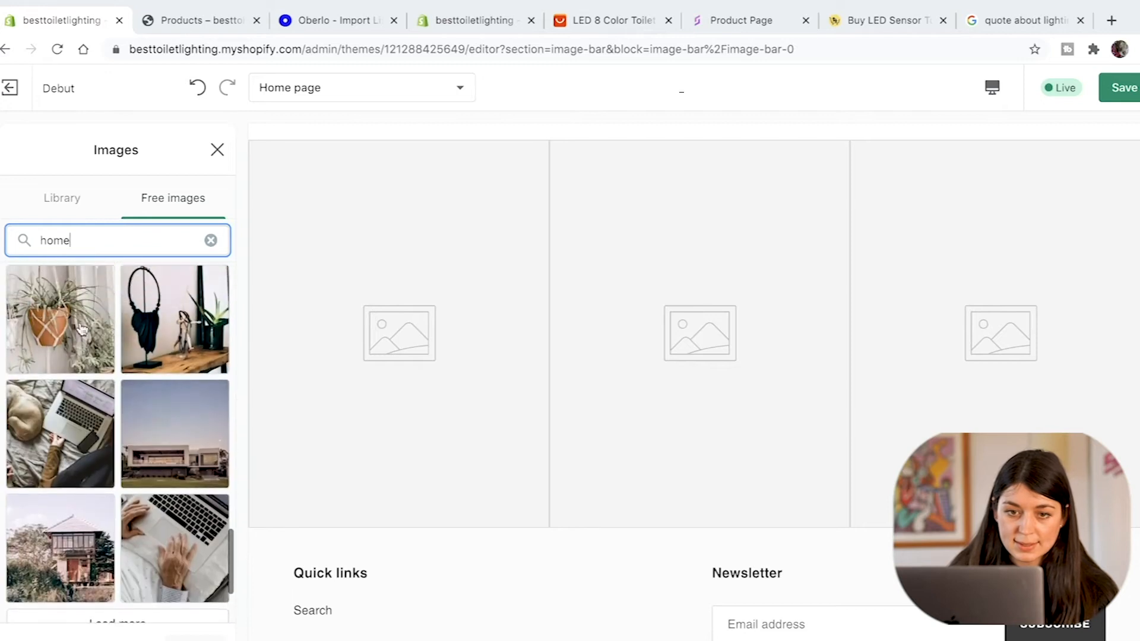
Step: Set the hanging potted plant picture as the first gallery image and return to the Gallery settings
left_click(59, 319)
double_click(86, 233)
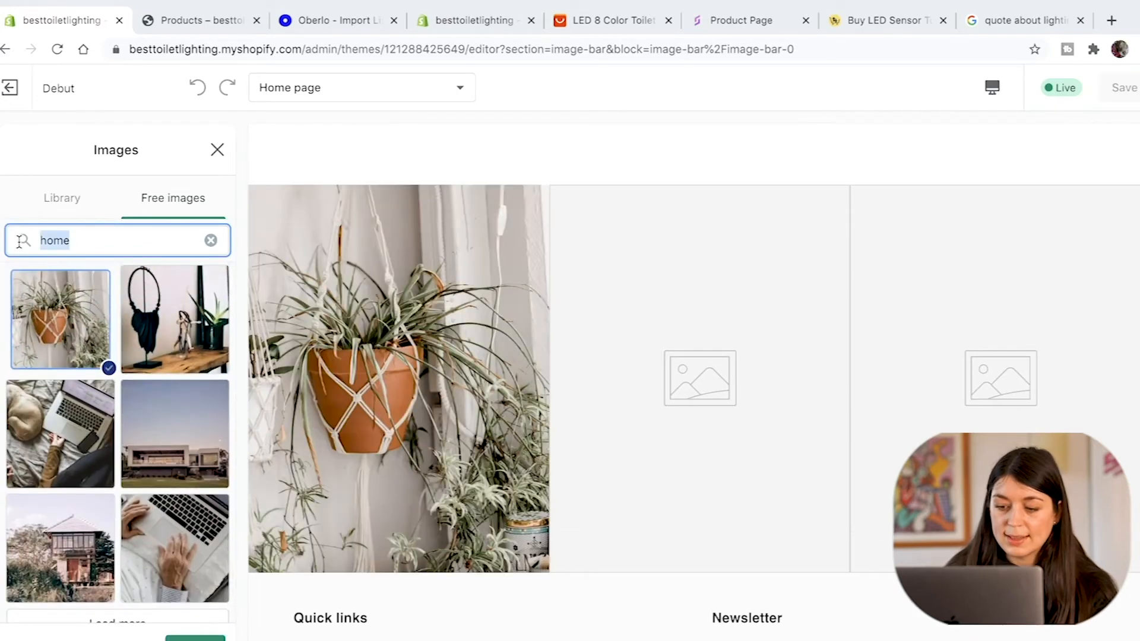
type("l")
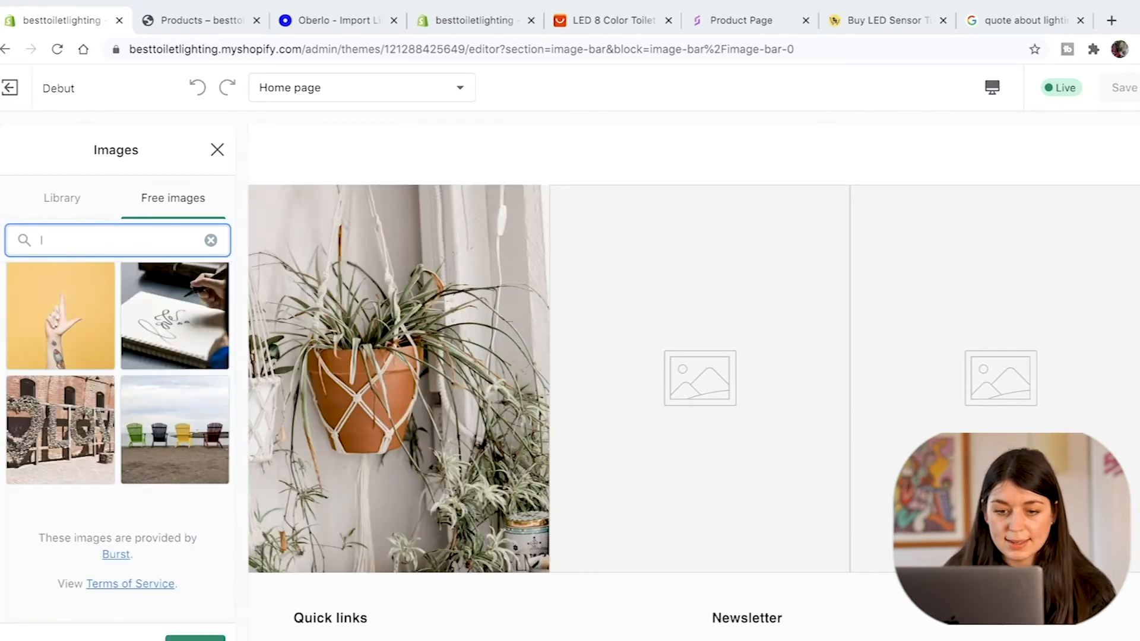
left_click(194, 639)
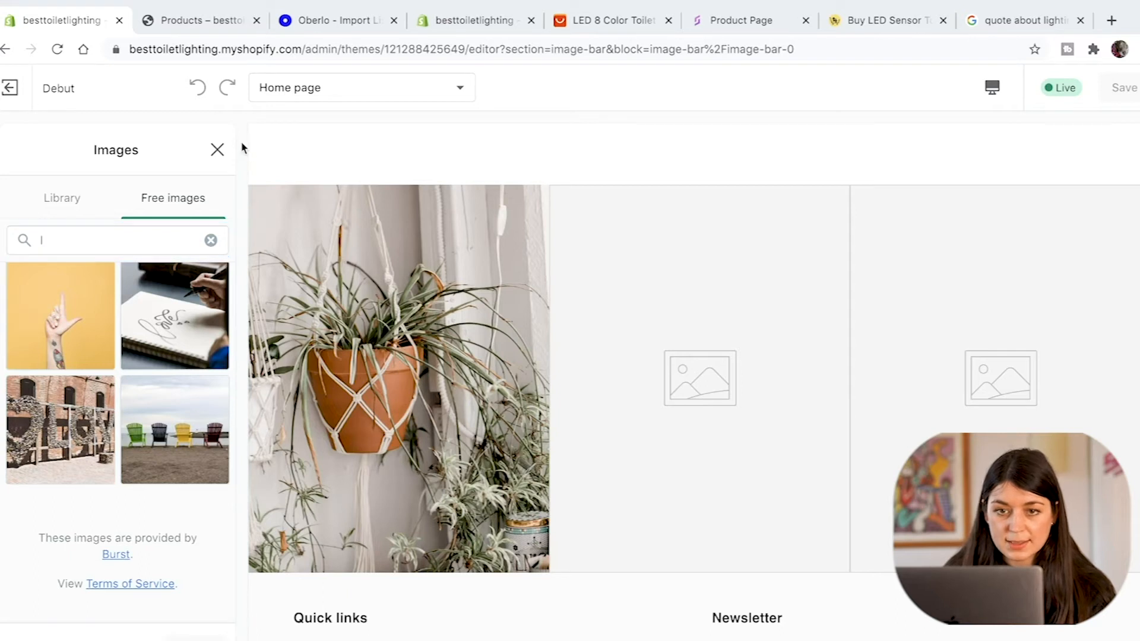
left_click(219, 148)
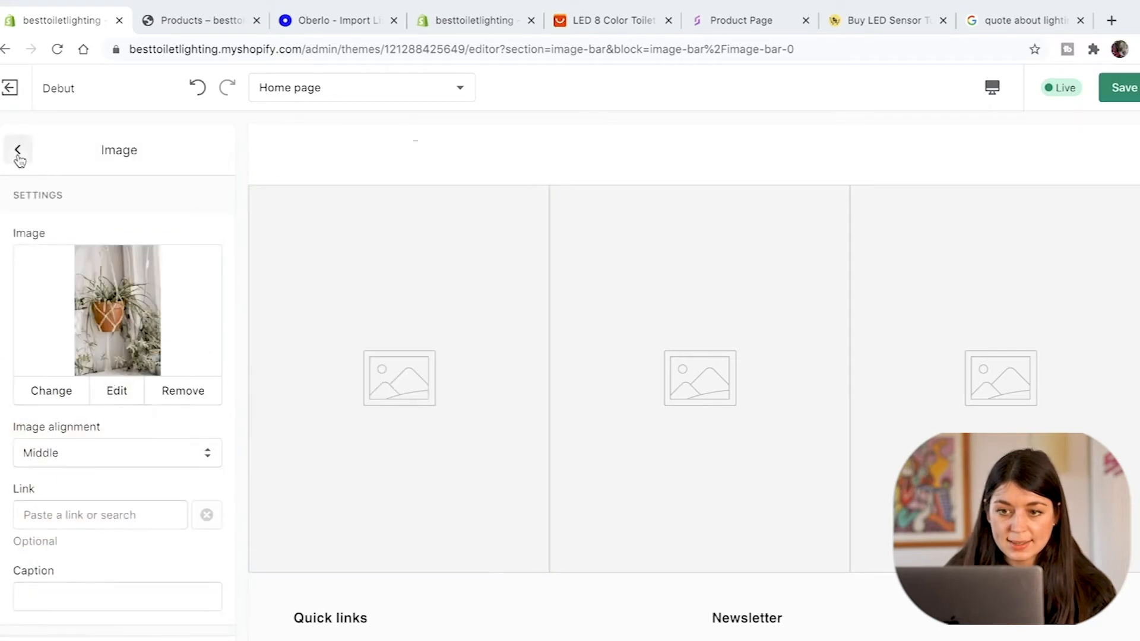
left_click(23, 152)
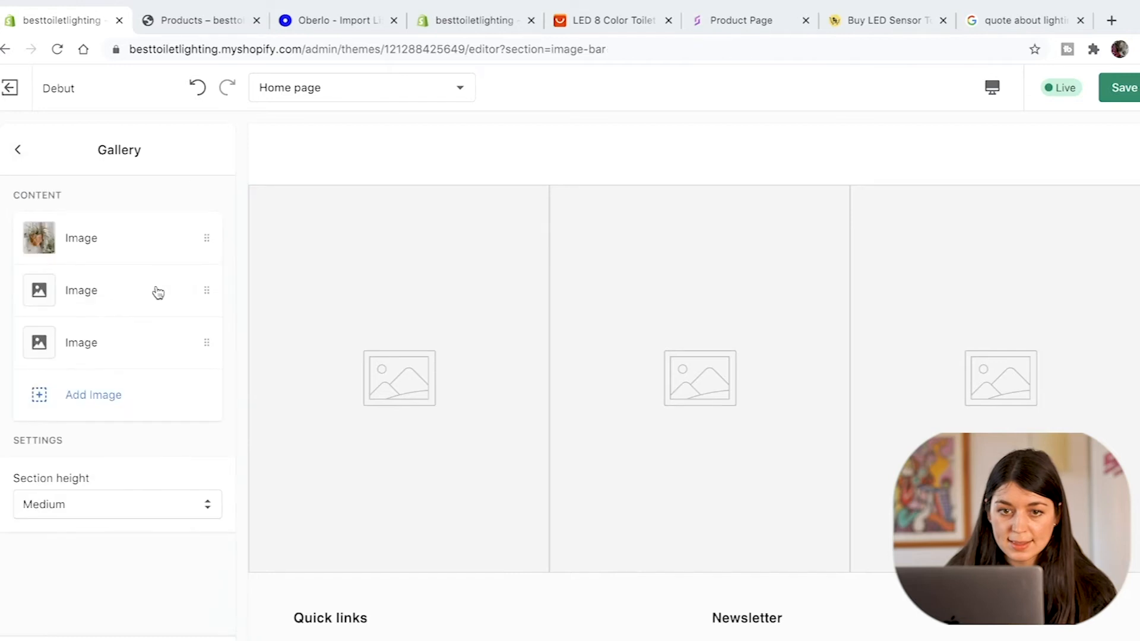
Step: Search the free images for "lighting" and set the crystal chandelier picture as the second gallery image
left_click(141, 289)
left_click(151, 314)
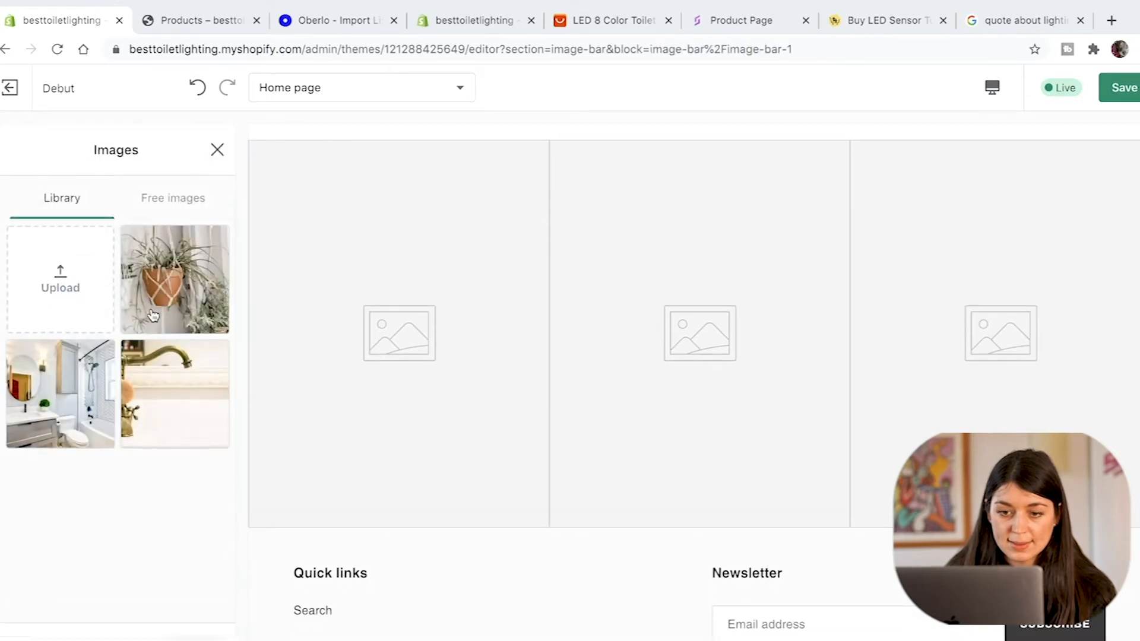
left_click(166, 200)
left_click(145, 235)
type("lighti")
type("ng")
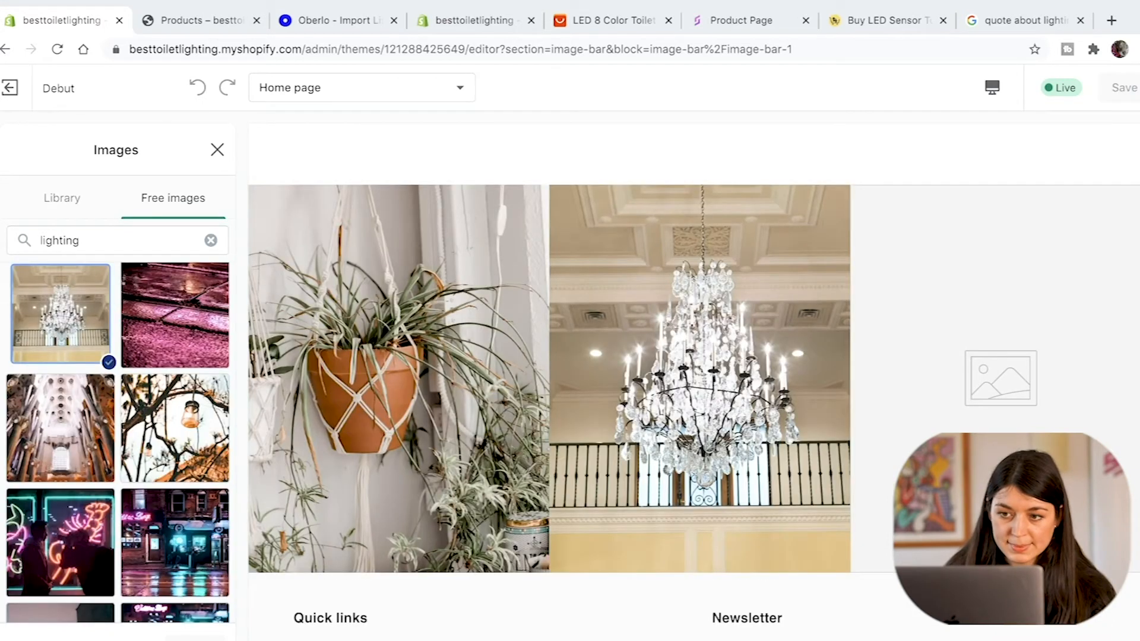
left_click(195, 638)
scroll(128, 428, "down", 1)
scroll(127, 426, "up", 1)
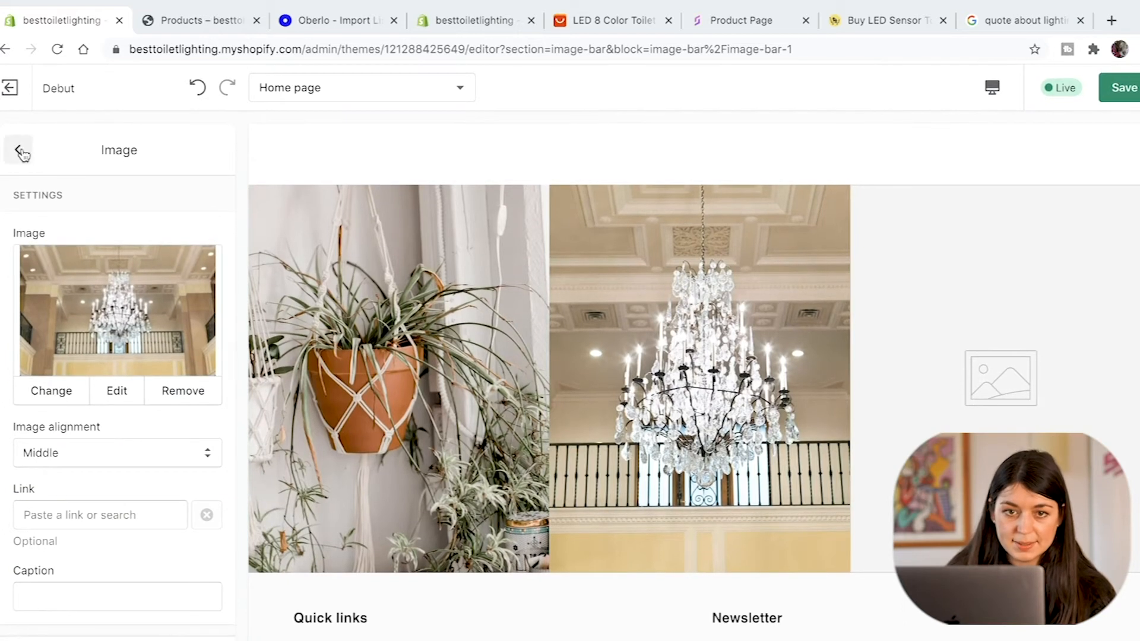
Step: Set the free picture of lamps hanging in tree branches as the third gallery image and the glowing bulb on black as the second
left_click(19, 152)
left_click(88, 343)
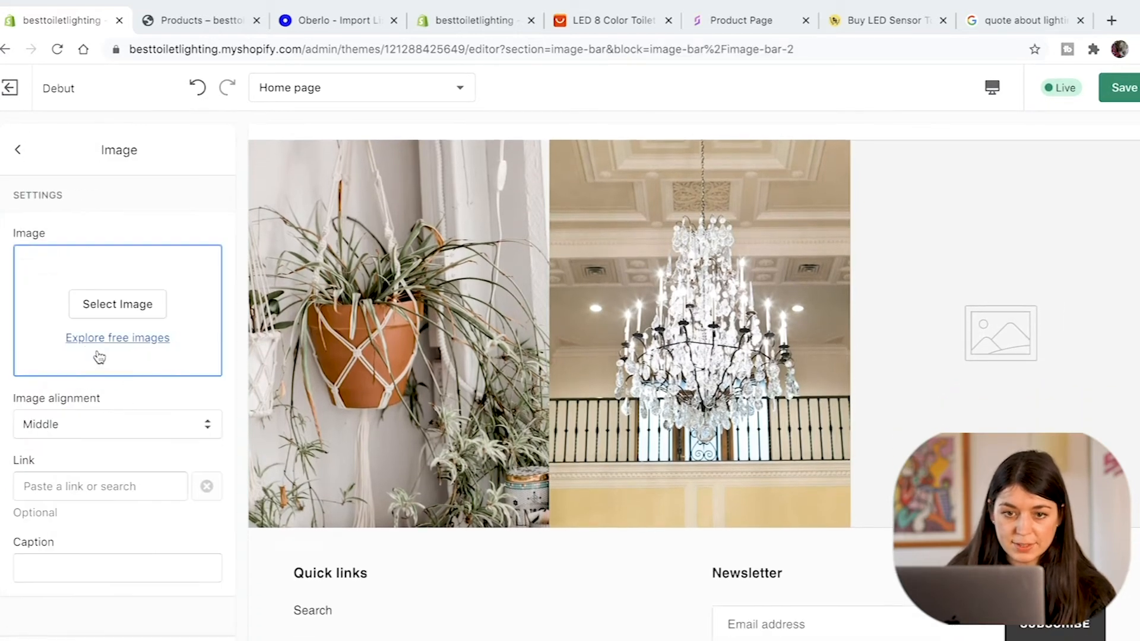
left_click(146, 313)
left_click(141, 211)
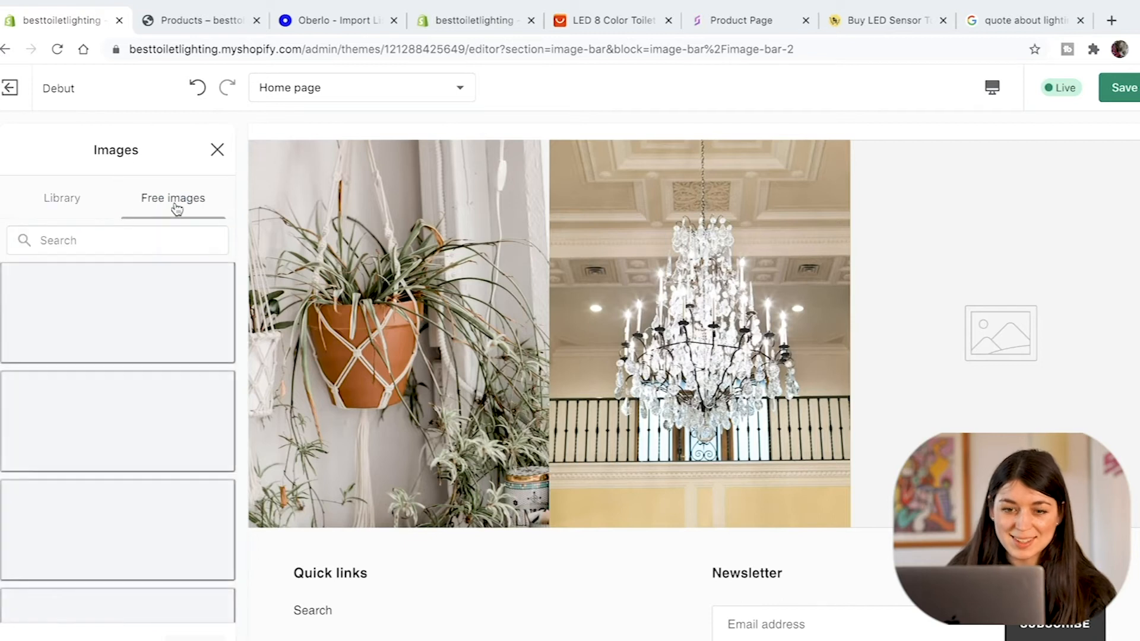
left_click(151, 239)
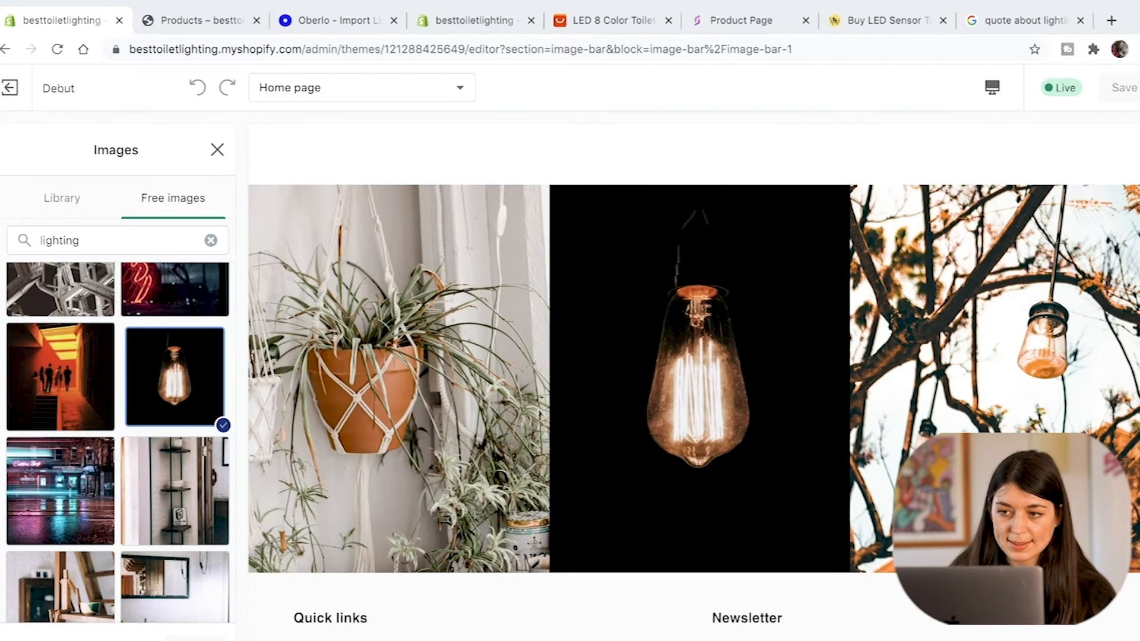
scroll(565, 366, "down", 3)
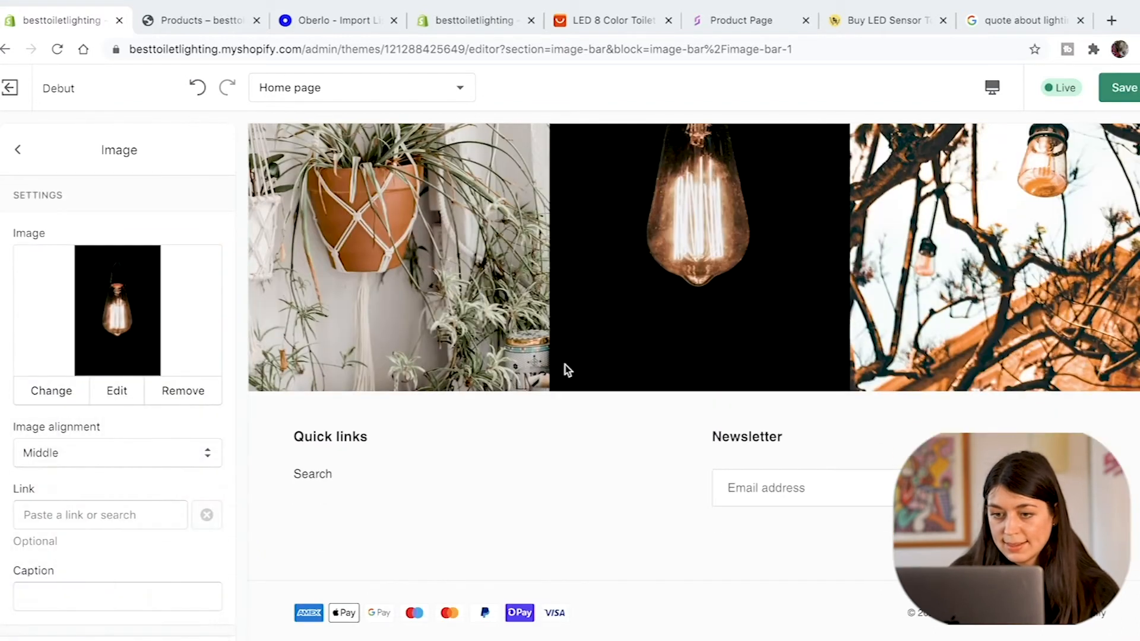
scroll(565, 366, "up", 12)
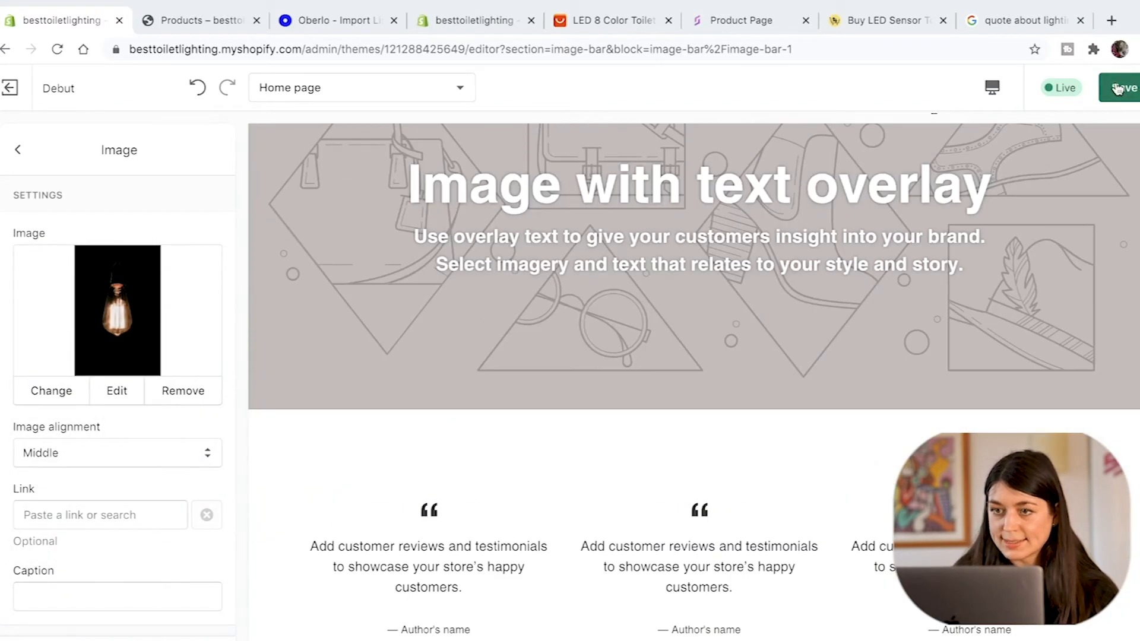
Step: Save the gallery changes and return from the Gallery settings to the home page's section list
left_click(1118, 89)
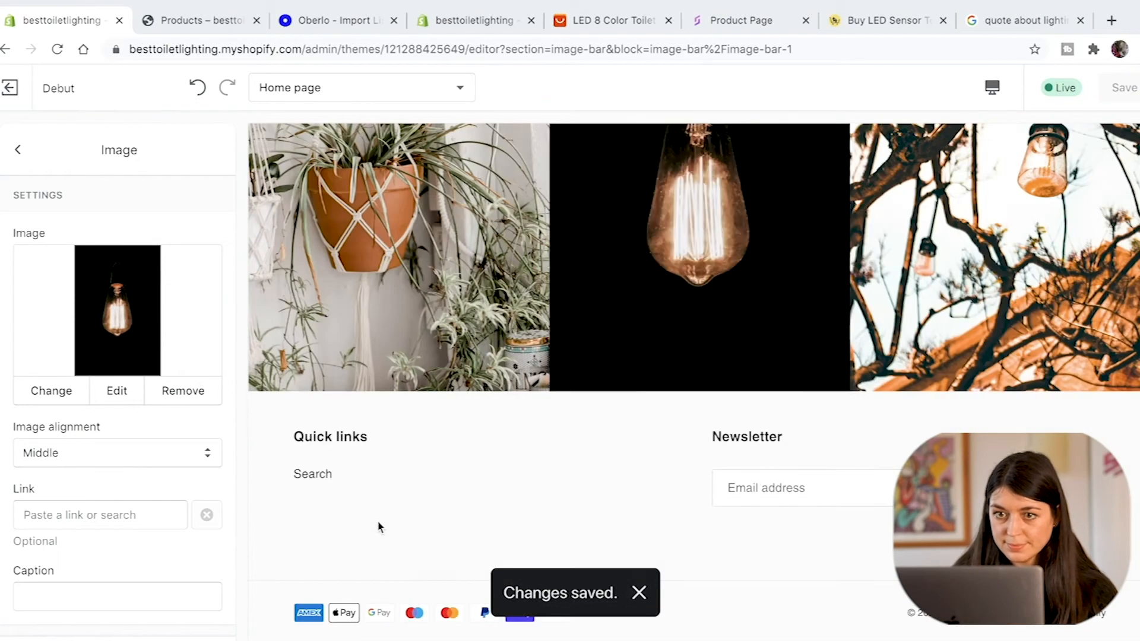
scroll(377, 521, "up", 5)
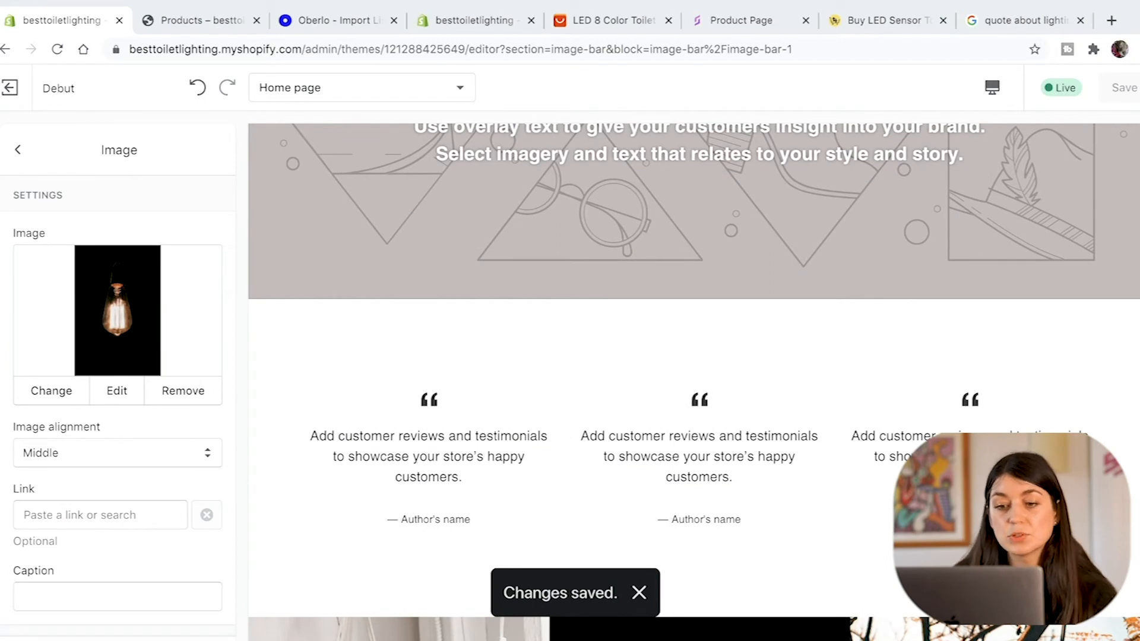
left_click(29, 153)
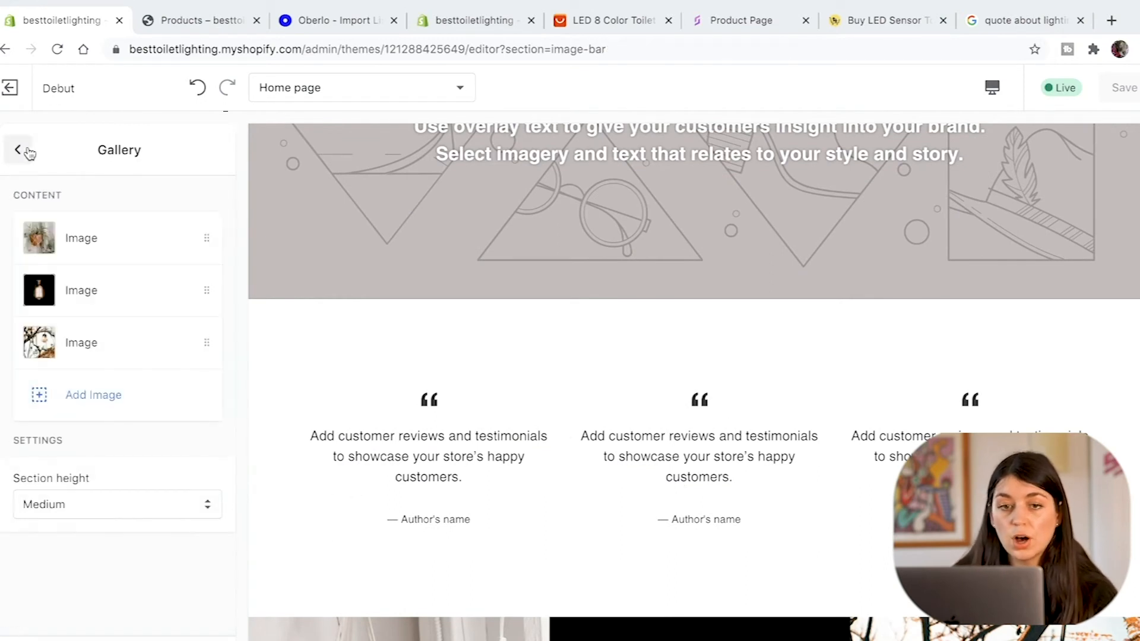
left_click(19, 151)
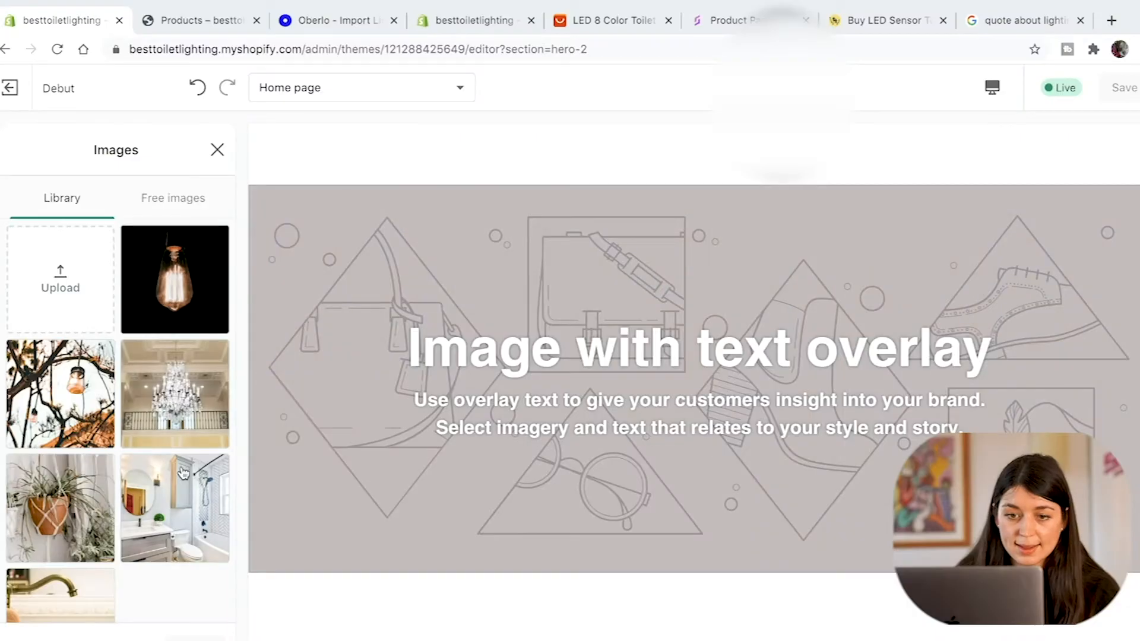
Step: Set the crystal chandelier picture from the library as the image of the Image with text overlay section
scroll(183, 472, "down", 1)
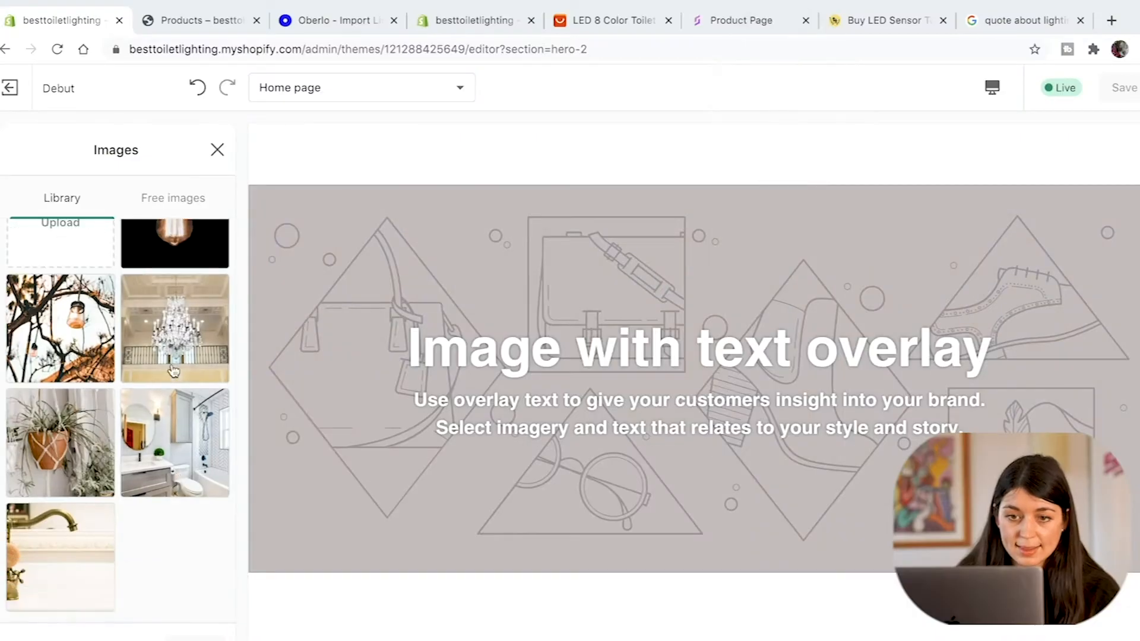
left_click(175, 330)
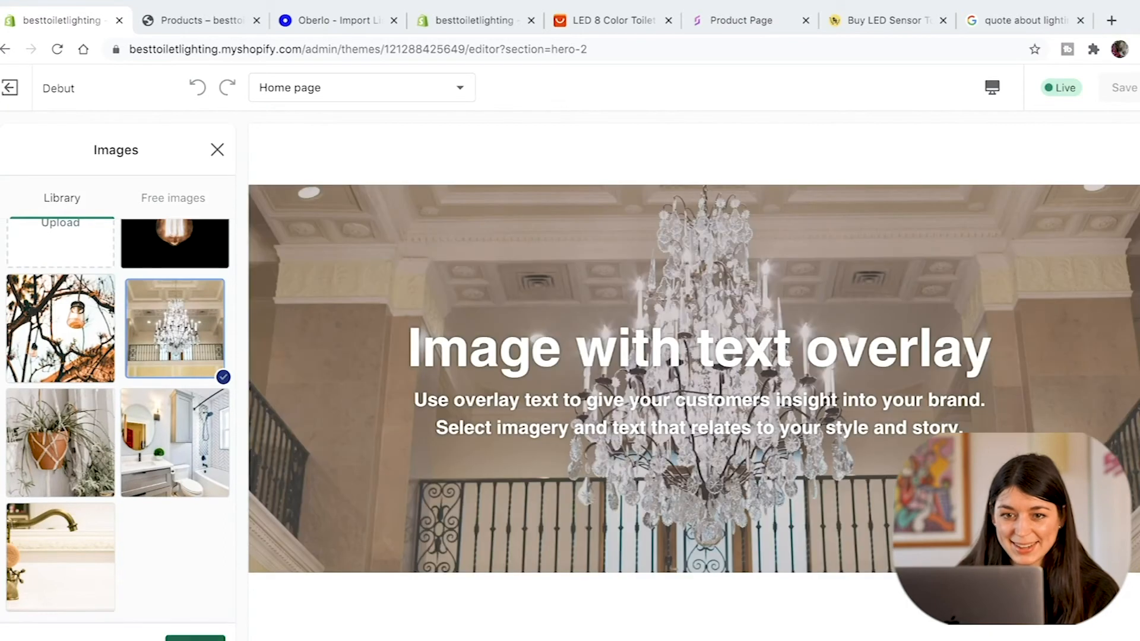
left_click(195, 638)
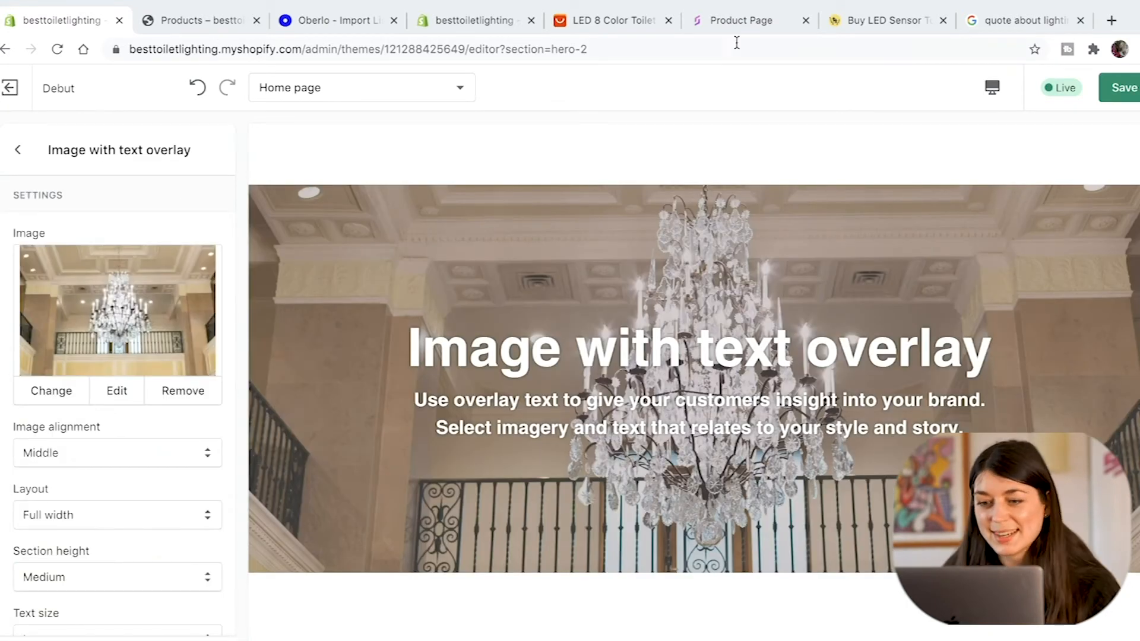
Step: Change the heading of the Image with text overlay section to "Transform you home"
scroll(540, 361, "down", 2)
scroll(539, 361, "up", 5)
scroll(158, 515, "down", 4)
left_click(164, 486)
key("BackSpace")
key("BackSpace")
key("BackSpace")
key("BackSpace")
key("BackSpace")
key("BackSpace")
key("BackSpace")
key("BackSpace")
key("BackSpace")
key("BackSpace")
key("BackSpace")
key("BackSpace")
key("BackSpace")
key("BackSpace")
key("BackSpace")
key("BackSpace")
key("BackSpace")
key("BackSpace")
key("BackSpace")
key("BackSpace")
type("Transform you home")
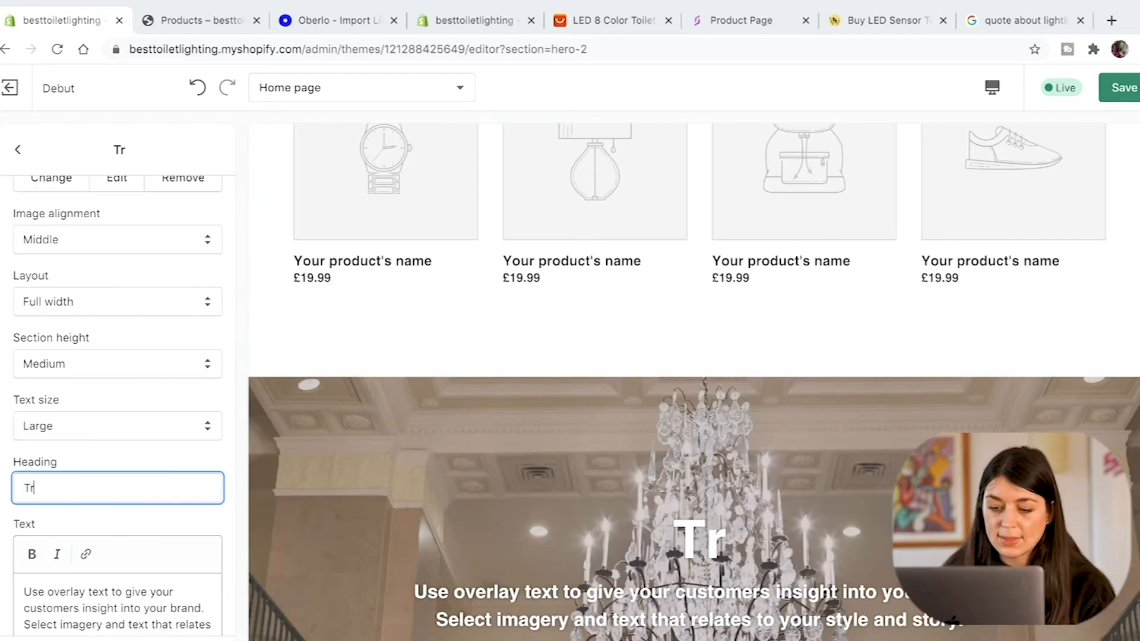
Step: Look over the whole home page preview, from the top banner and featured collection to the chandelier section
scroll(184, 505, "down", 3)
left_click_drag(166, 490, 5, 453)
scroll(653, 496, "up", 10)
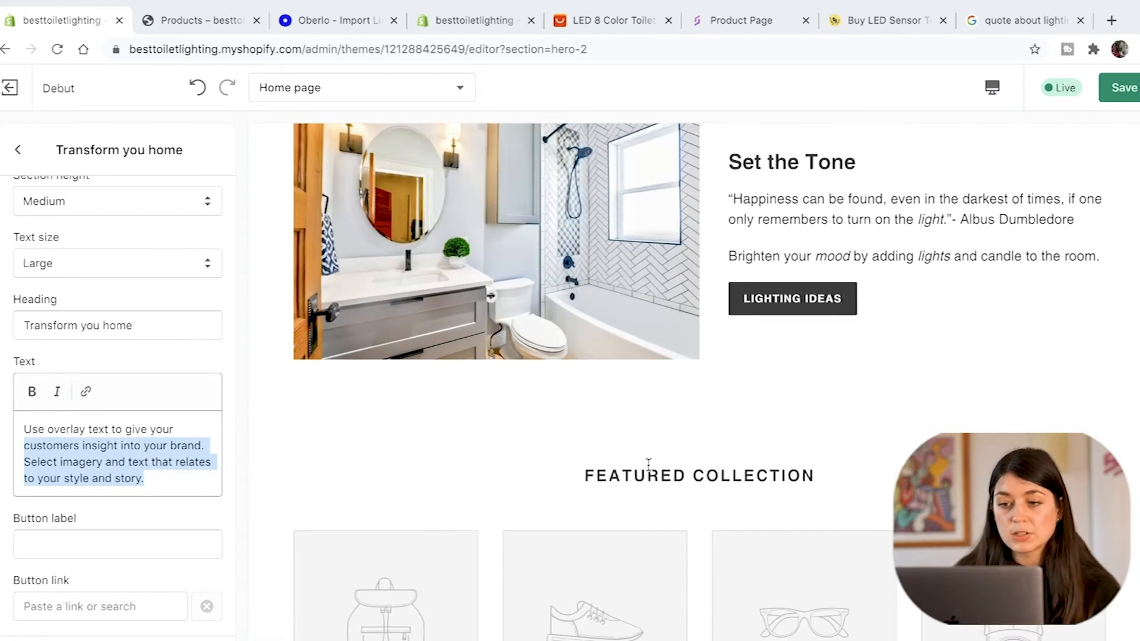
scroll(649, 466, "down", 2)
left_click(446, 376)
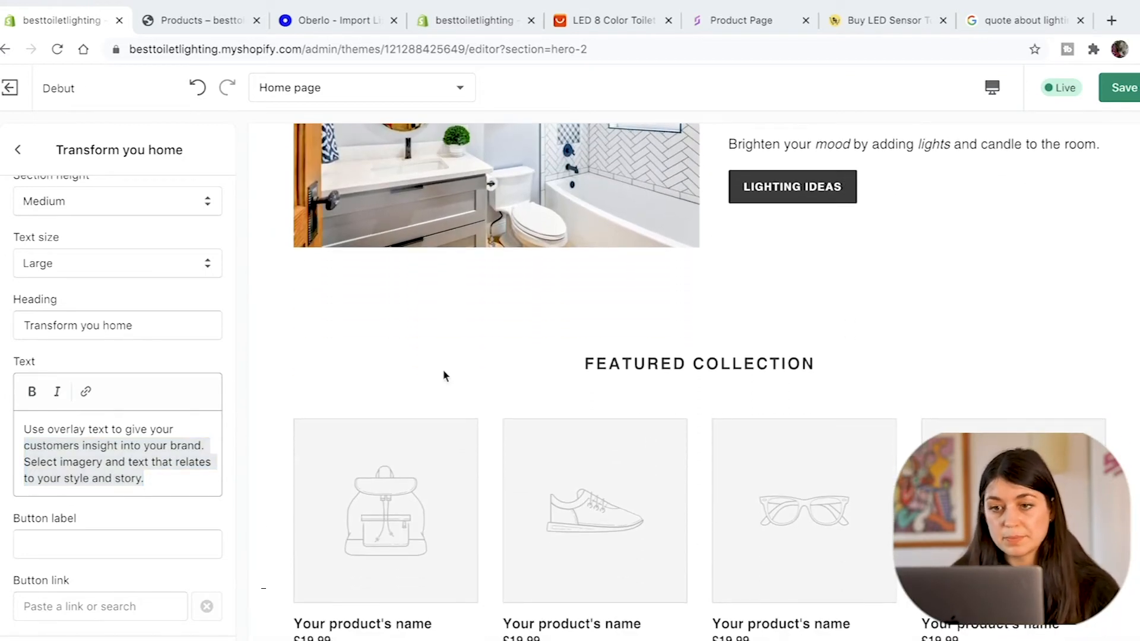
scroll(446, 376, "up", 12)
scroll(443, 376, "down", 12)
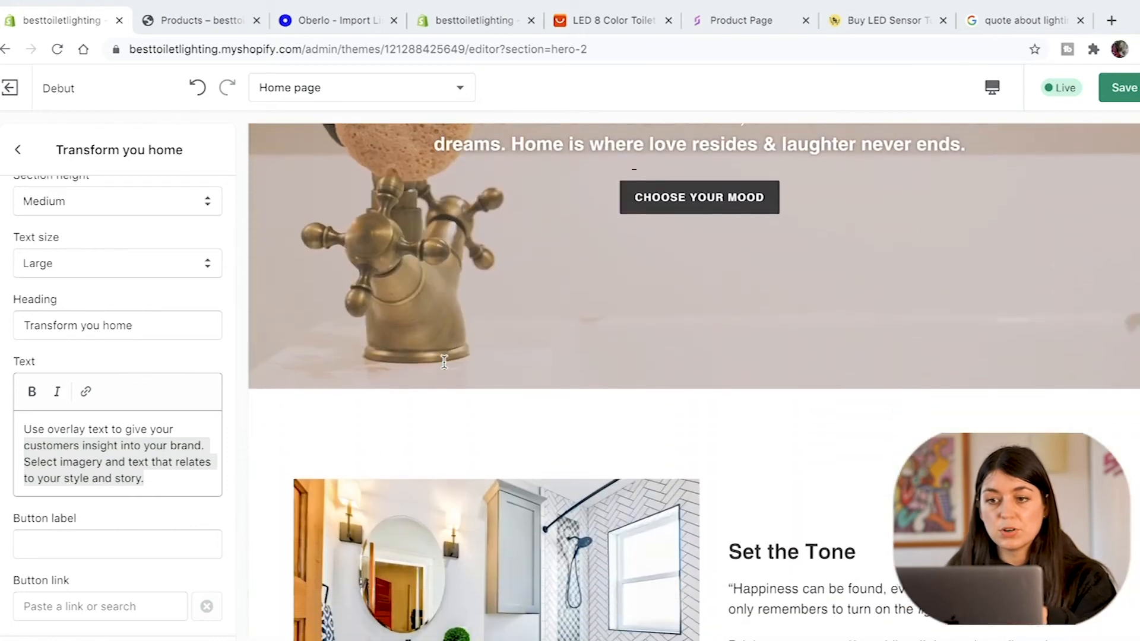
scroll(443, 352, "down", 2)
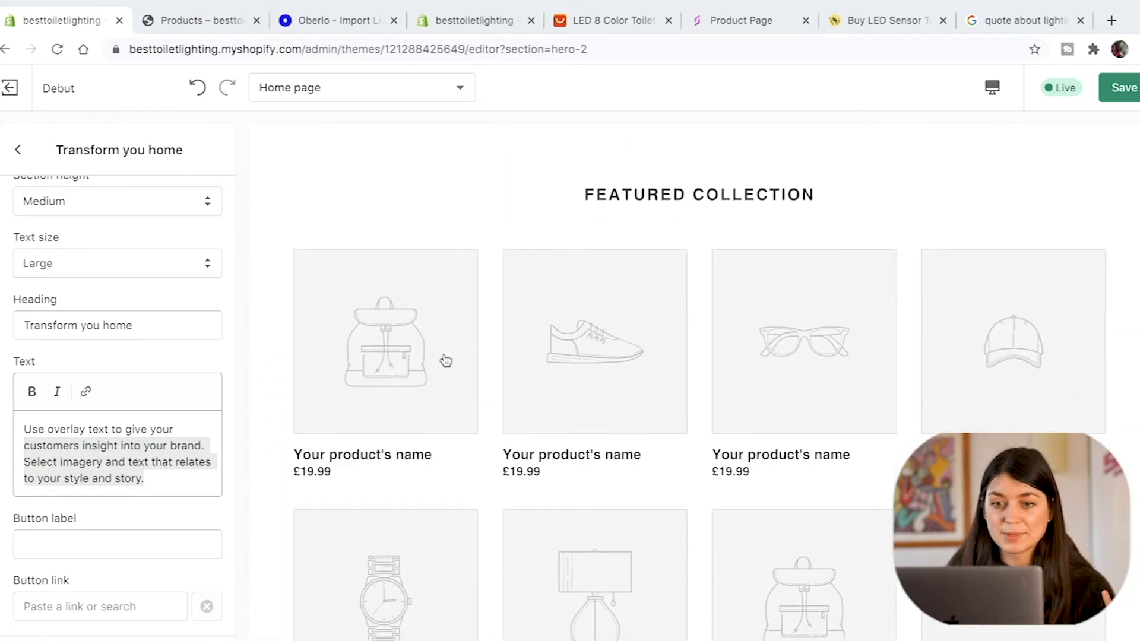
scroll(445, 356, "down", 5)
scroll(445, 356, "up", 4)
scroll(446, 360, "up", 5)
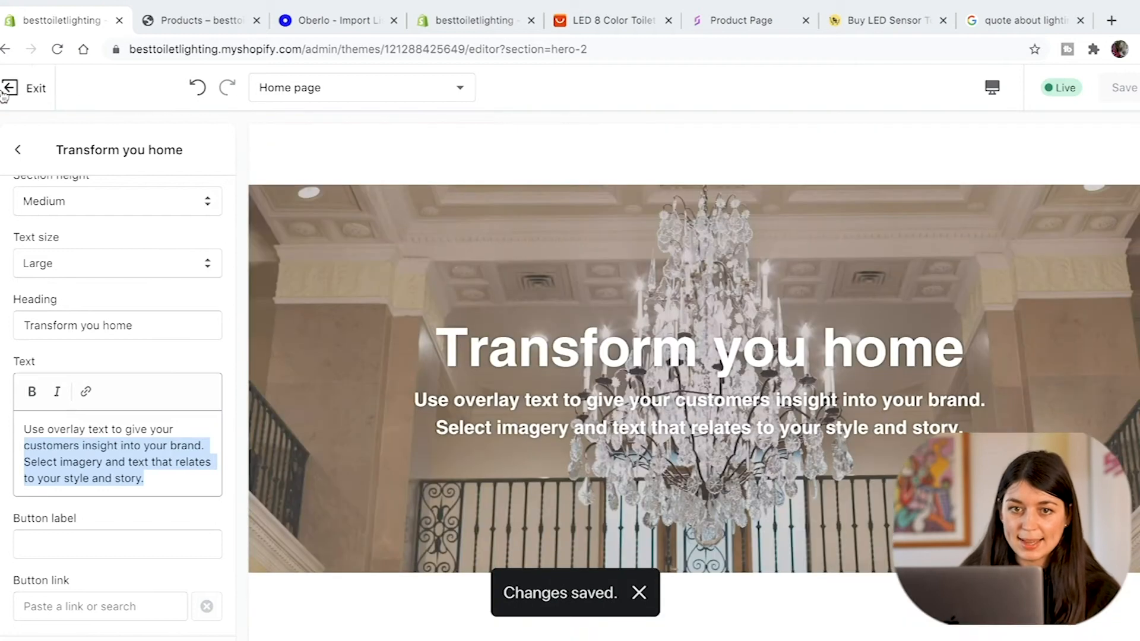
Step: Exit the theme editor and start a new product collection titled "Bathroom Lighting"
left_click(6, 89)
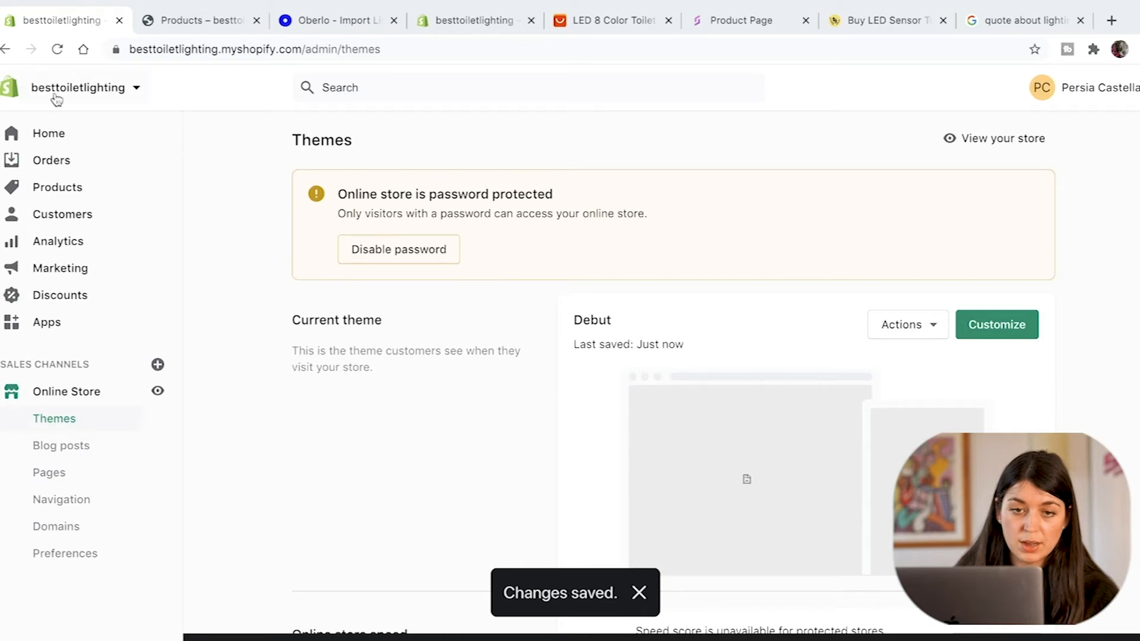
left_click(56, 188)
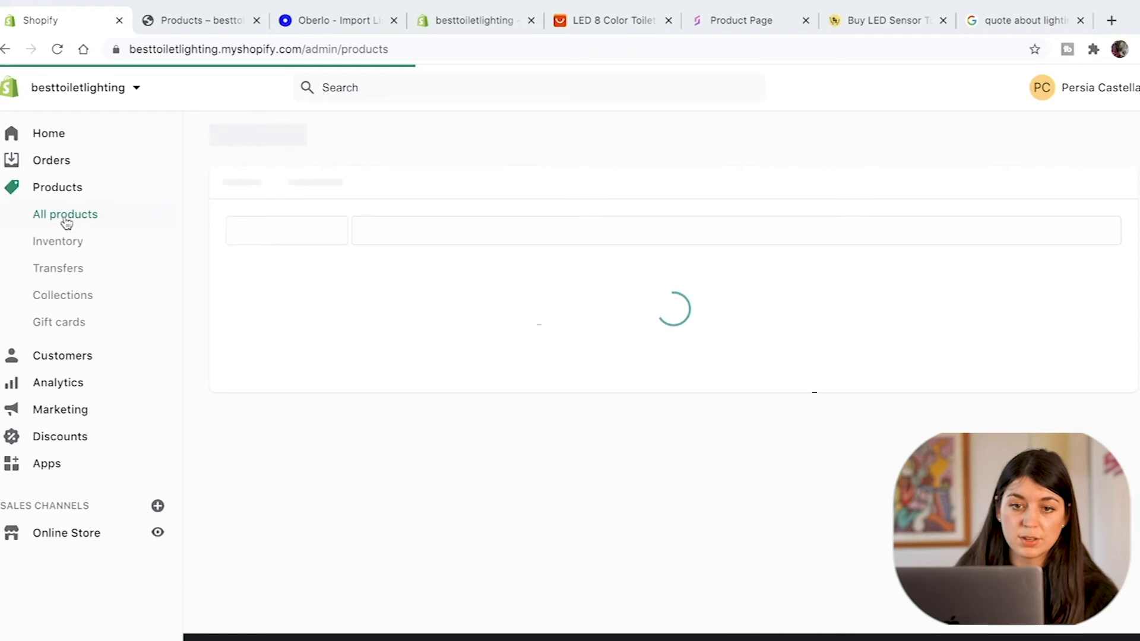
left_click(69, 298)
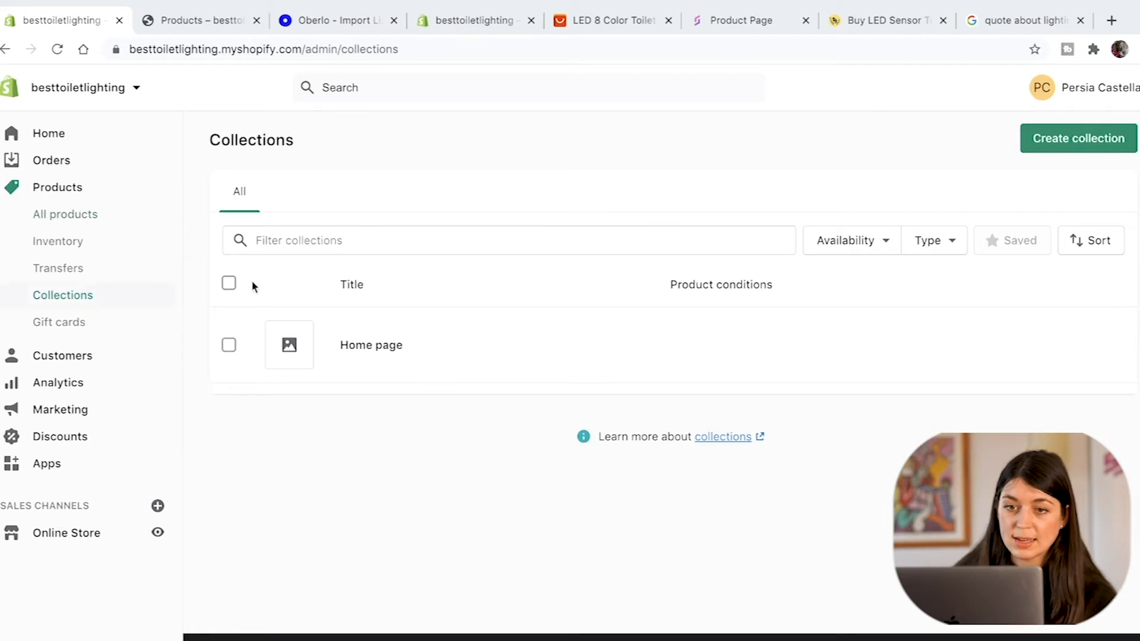
left_click(1080, 147)
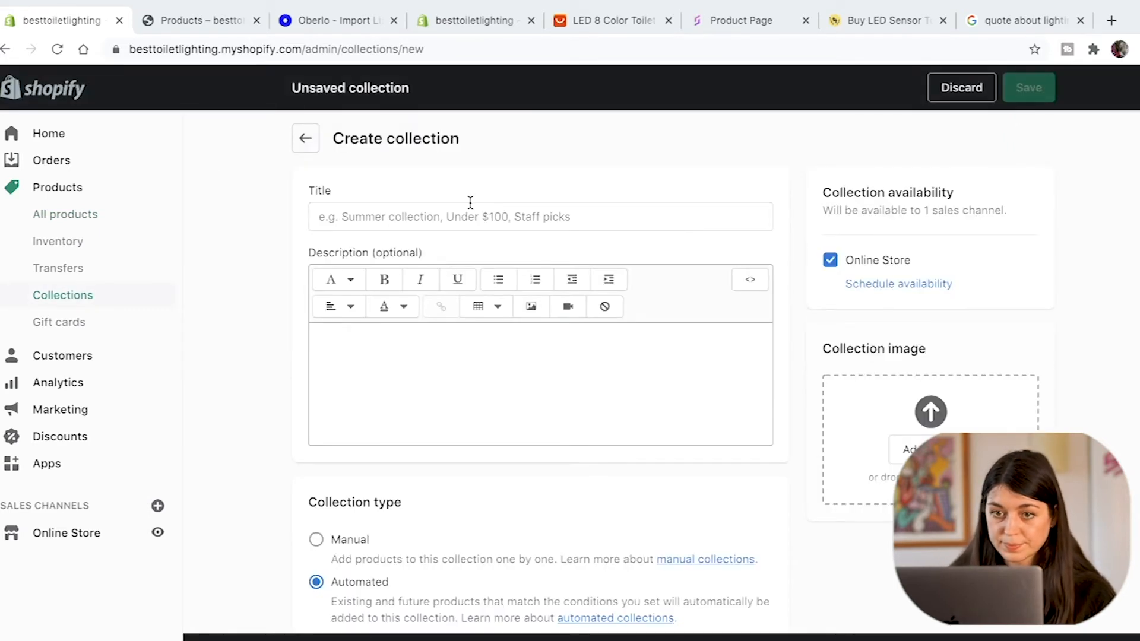
left_click(469, 214)
type("Bathroom Lighting")
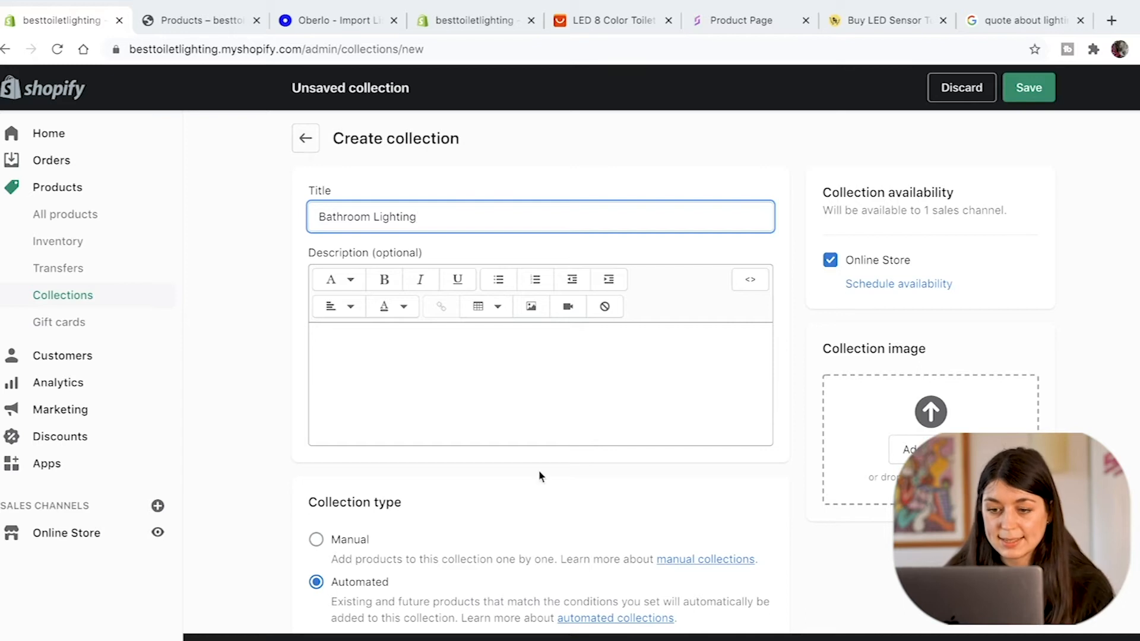
Step: Write the collection description "Fnd theperfect mood setter for your bathroom" with the James Turrell light quote from the Google results
left_click(572, 438)
scroll(573, 439, "down", 1)
scroll(573, 438, "up", 1)
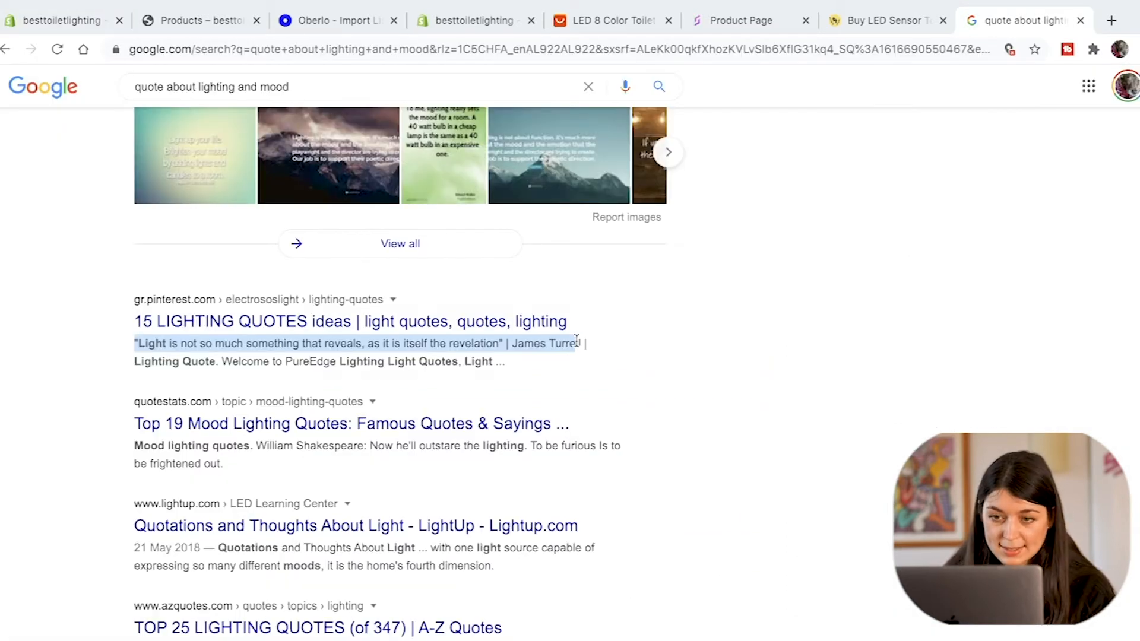
type("Fnd theperfect mood setter for")
type("your bathroom")
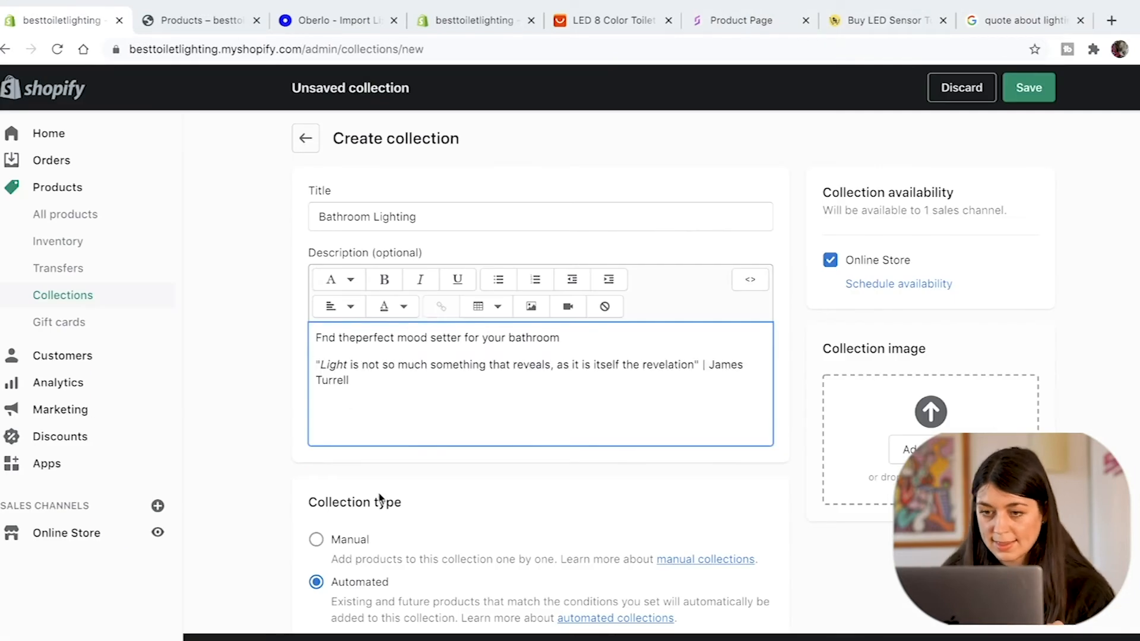
left_click(380, 501)
Step: Make the collection match any condition with product tag equal to "bathroom lighting", save it and return to the collections list
scroll(541, 512, "down", 5)
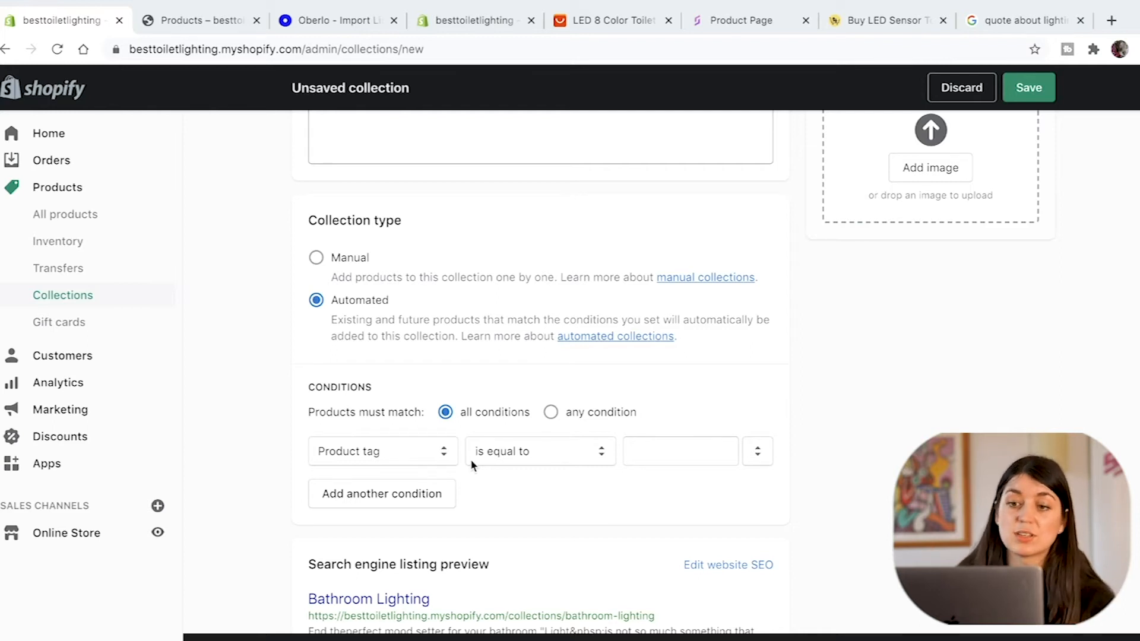
left_click(551, 412)
left_click(707, 448)
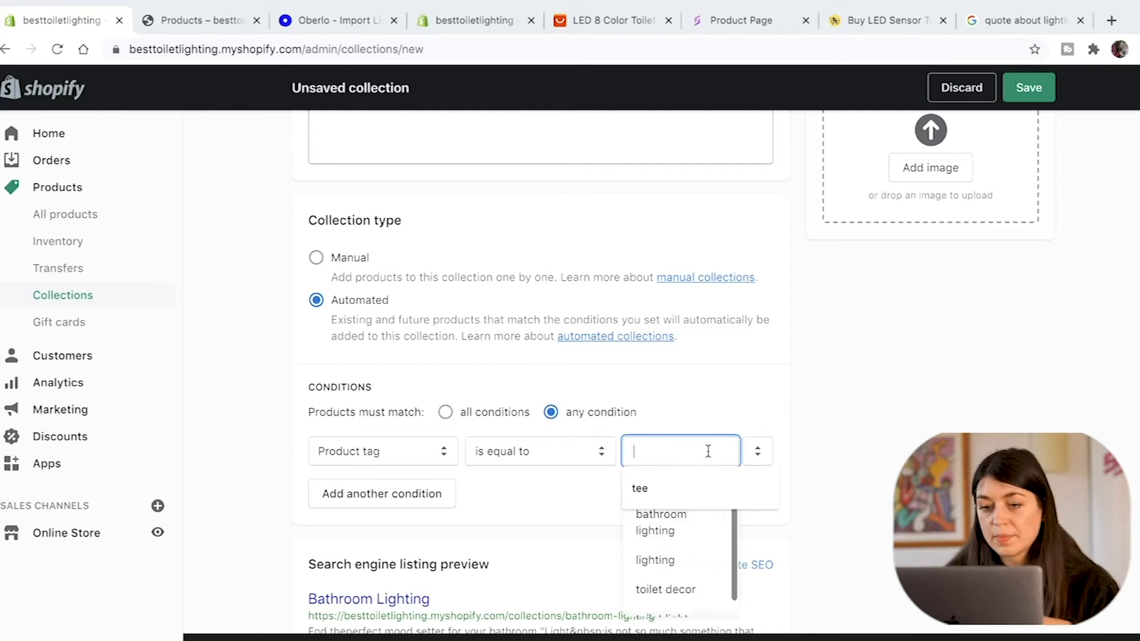
left_click(602, 510)
left_click(690, 444)
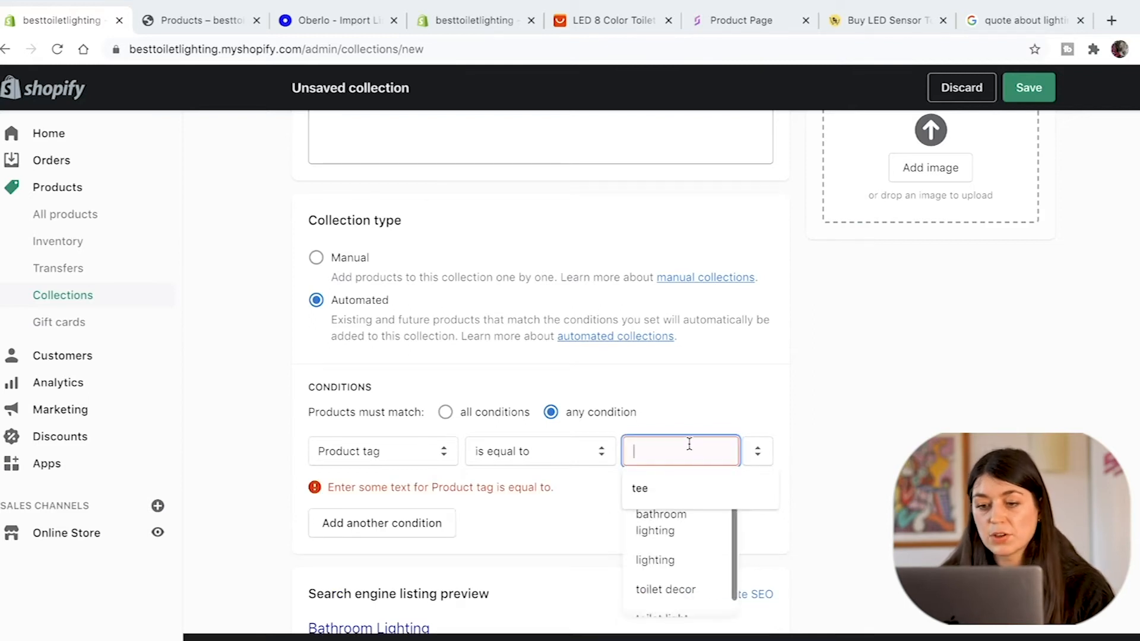
left_click(673, 535)
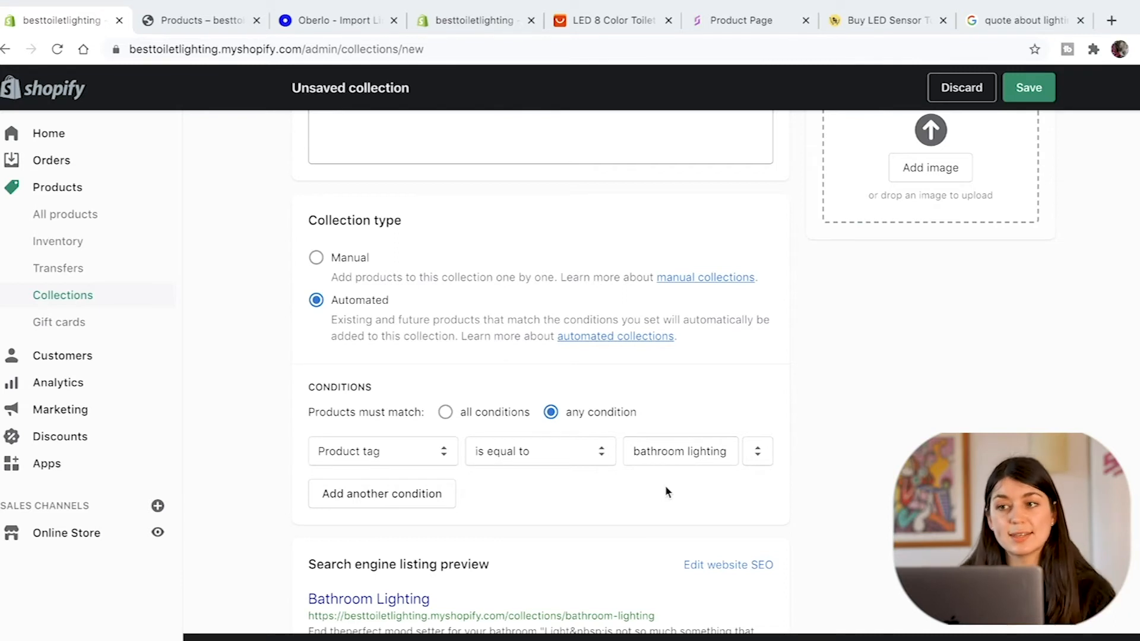
scroll(665, 486, "up", 5)
left_click(1029, 92)
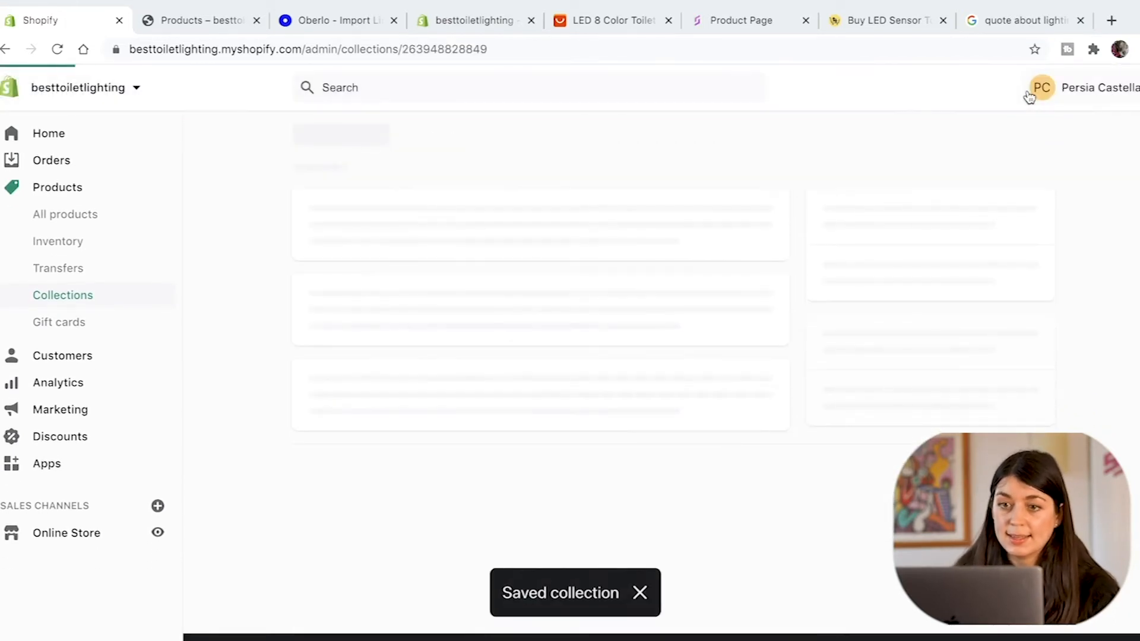
left_click(305, 138)
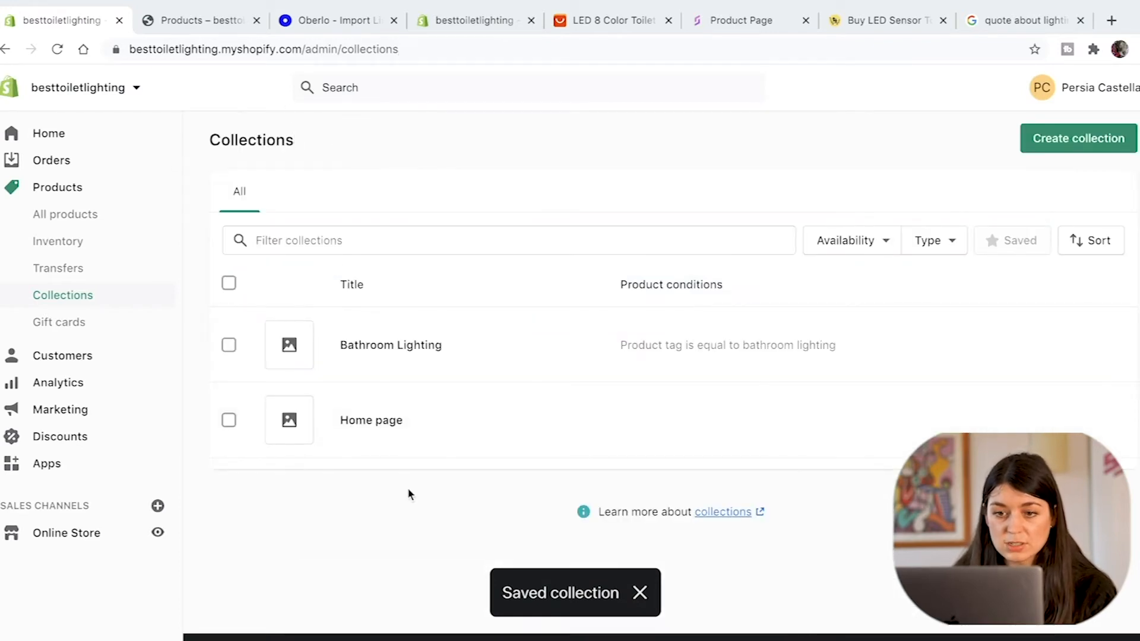
Step: Check the Bathroom Lighting collection's products and search engine listing preview, and return to the collections list
left_click(415, 361)
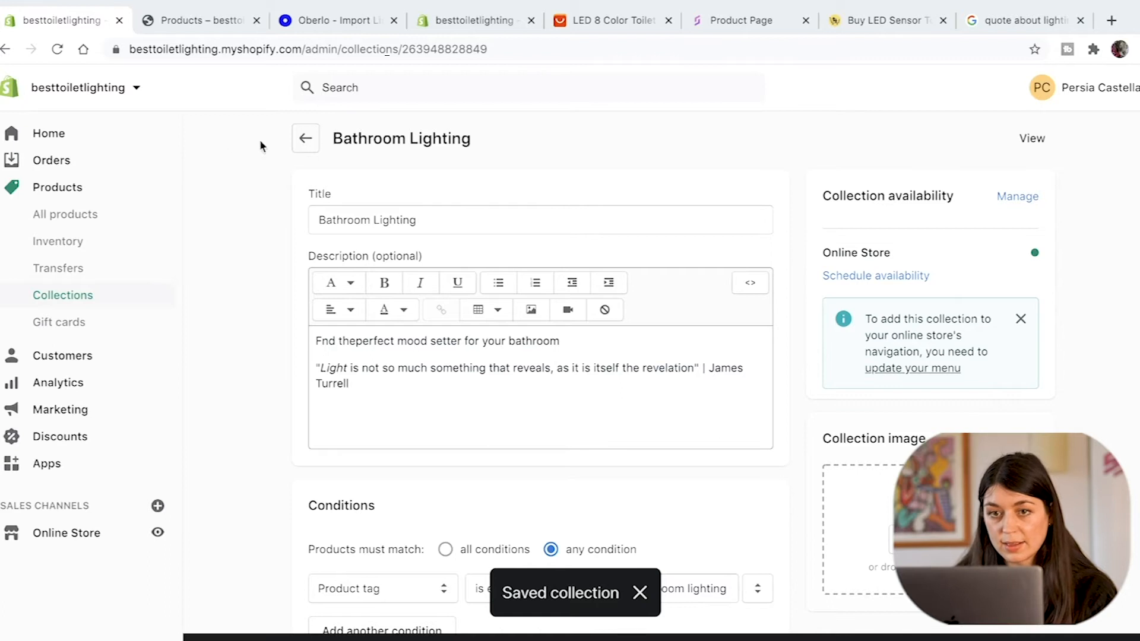
scroll(641, 493, "down", 8)
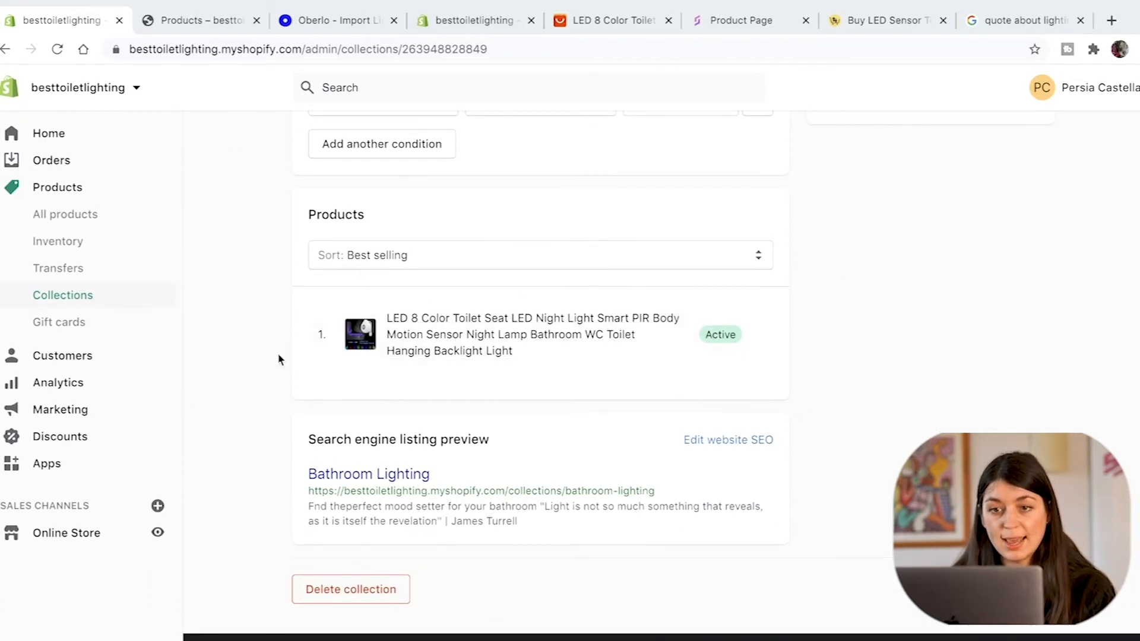
scroll(416, 330, "up", 8)
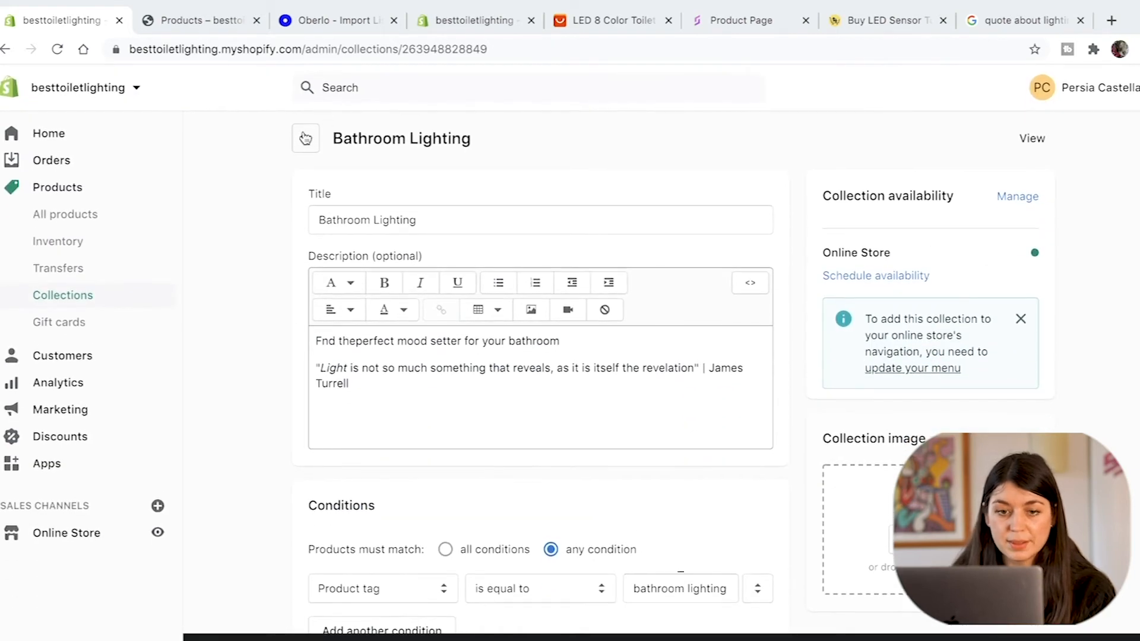
left_click(306, 140)
Step: Remove the Bathroom Lighting item from the online store's Main menu navigation
left_click(69, 533)
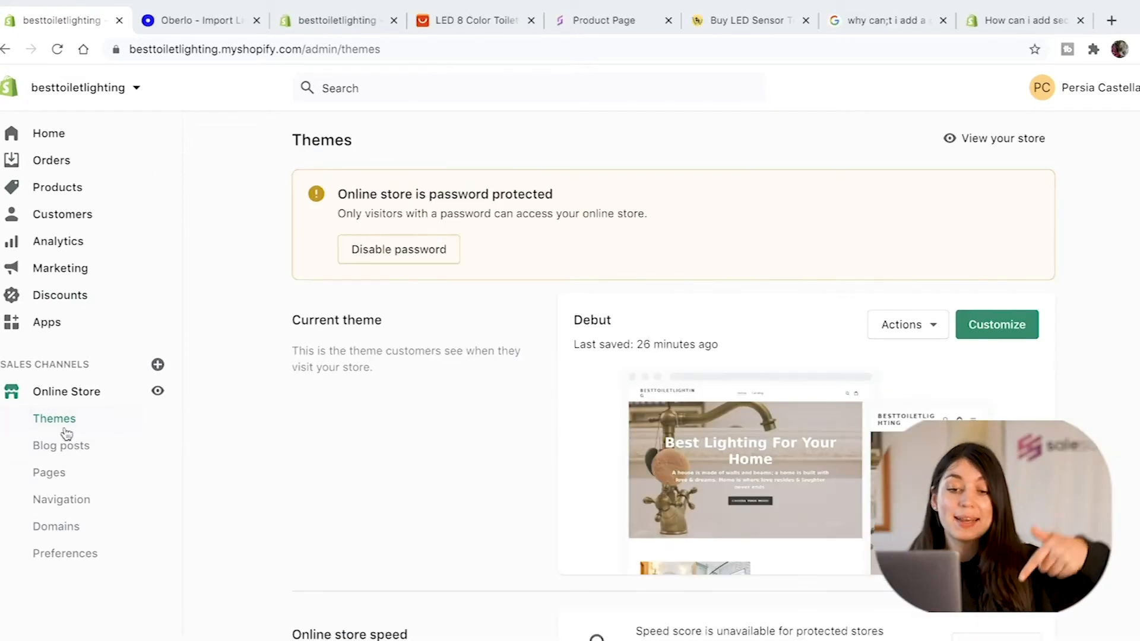
left_click(39, 505)
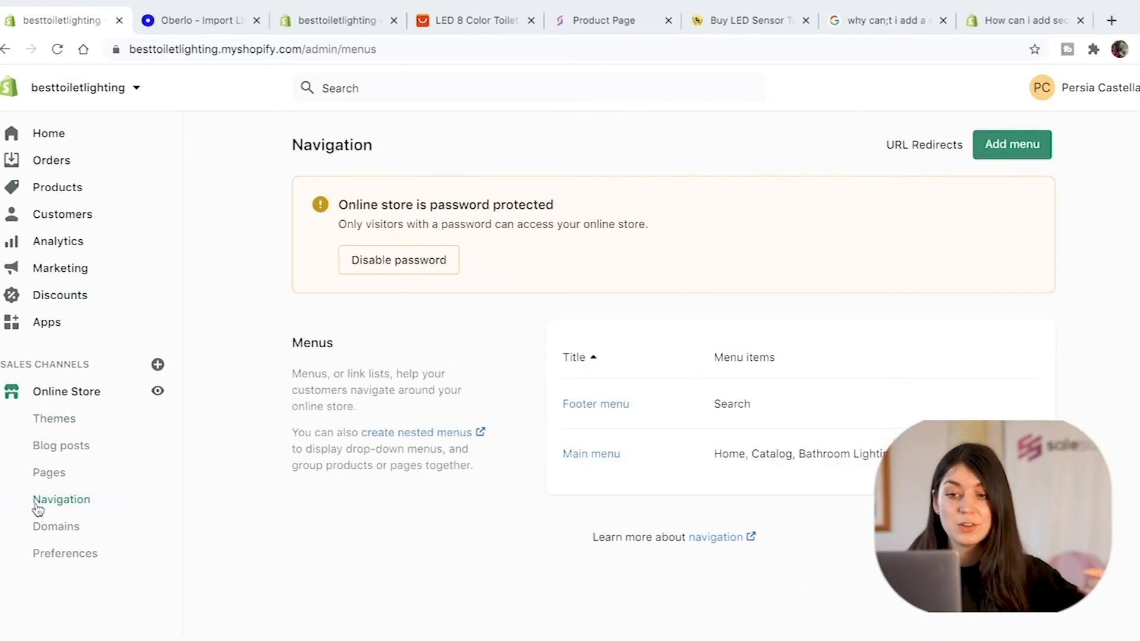
left_click(603, 454)
left_click(766, 453)
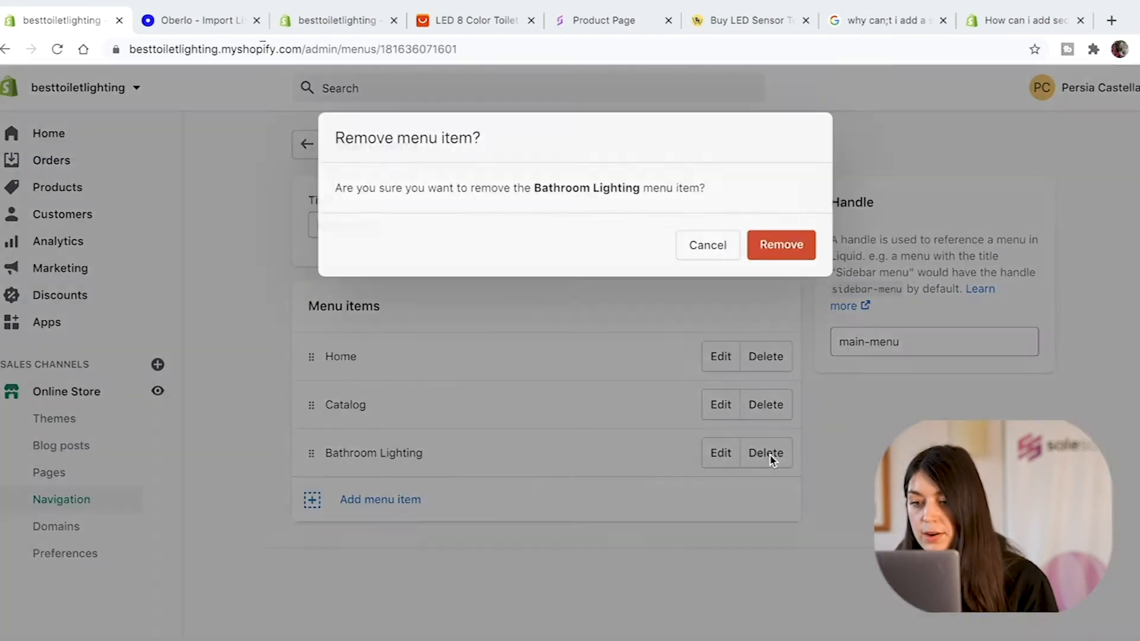
left_click(778, 244)
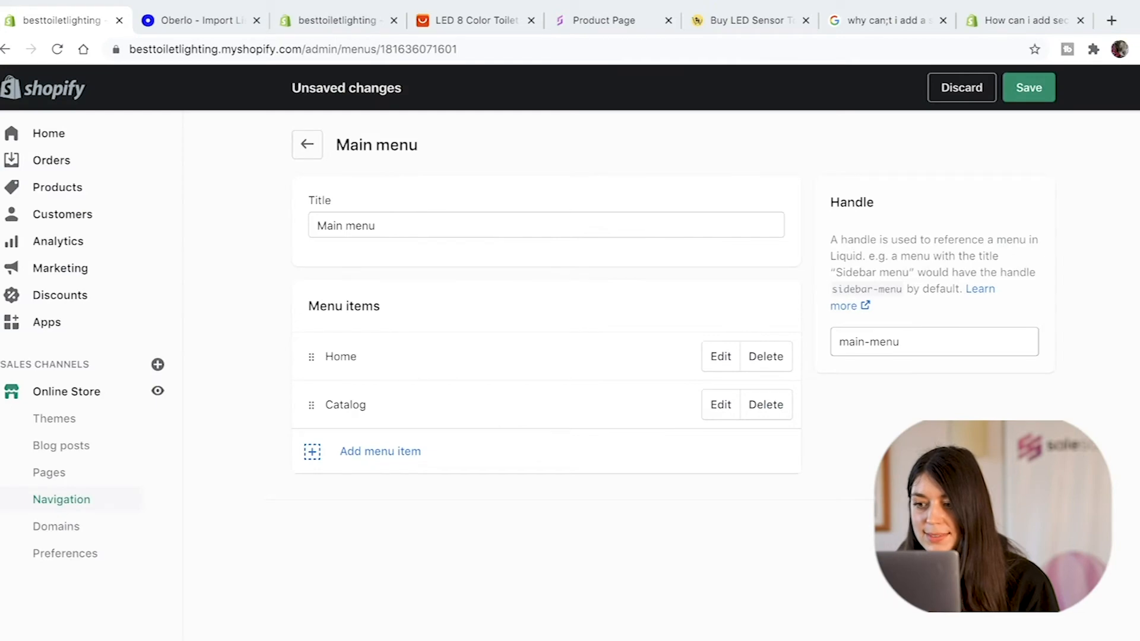
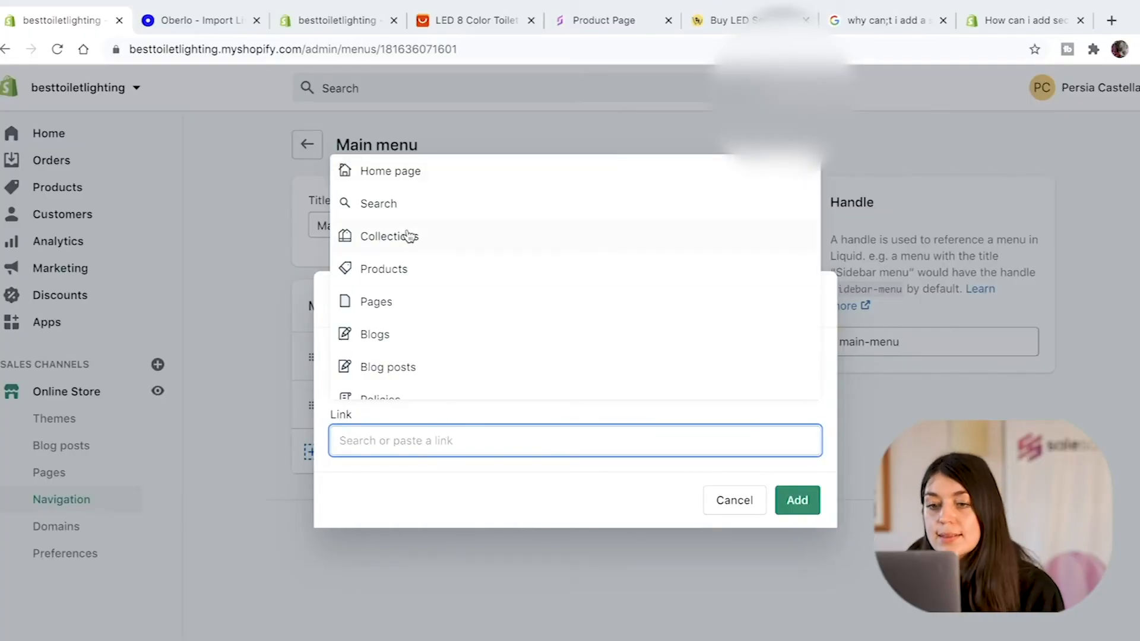
Step: Add a Bathroom Lighting menu item linked to that collection, filtered by tag "bathroom lighting", place it above Catalog and save the menu
left_click(408, 236)
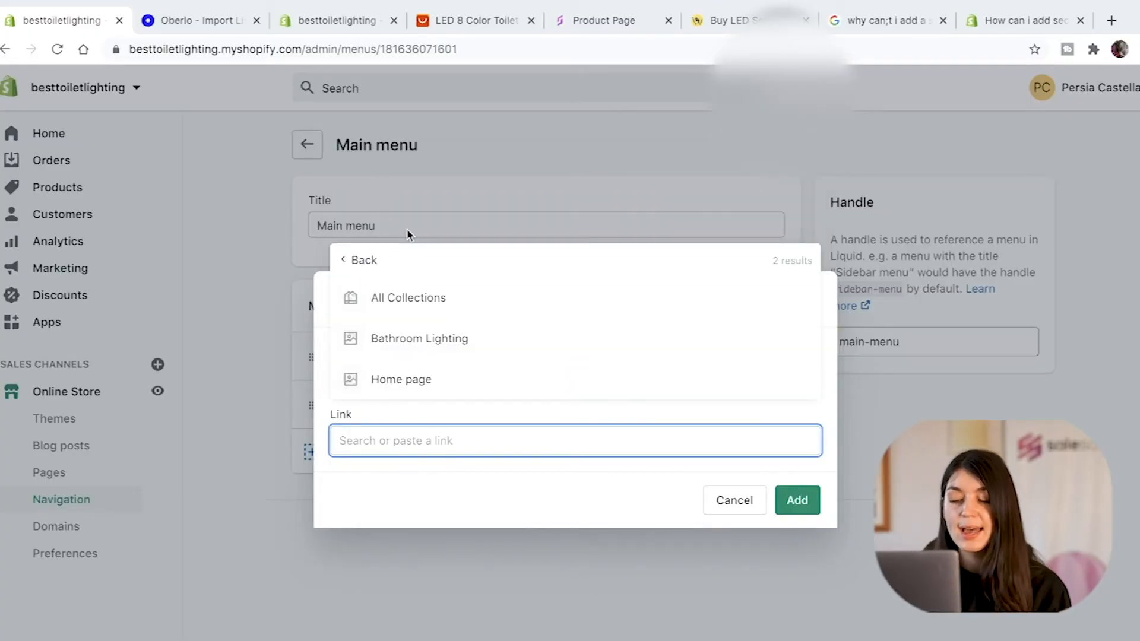
left_click(488, 340)
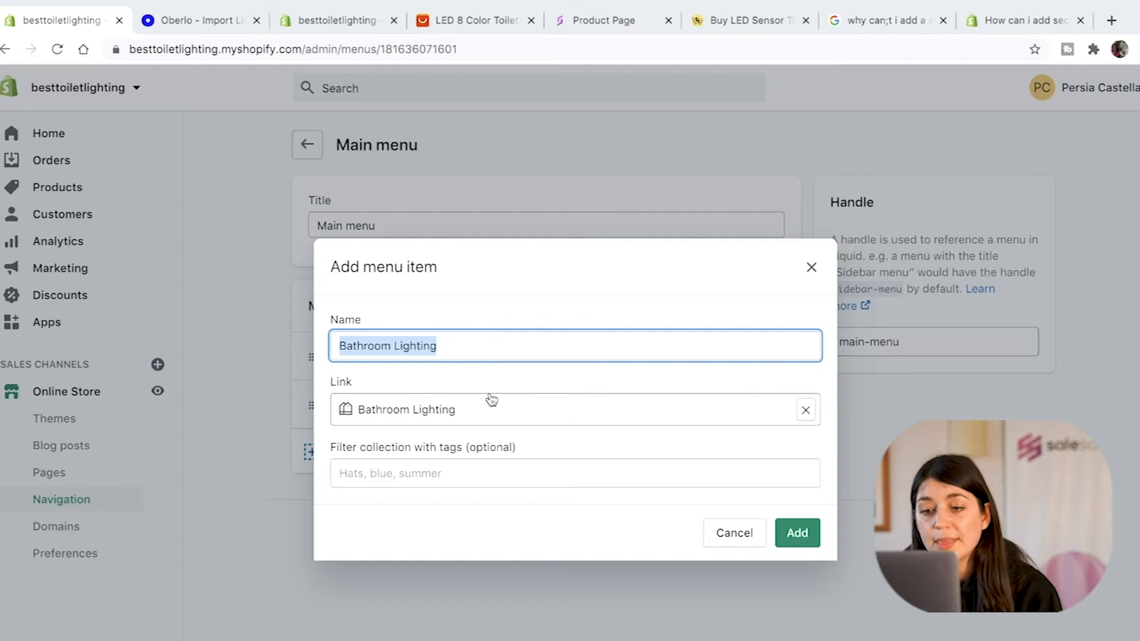
left_click(457, 469)
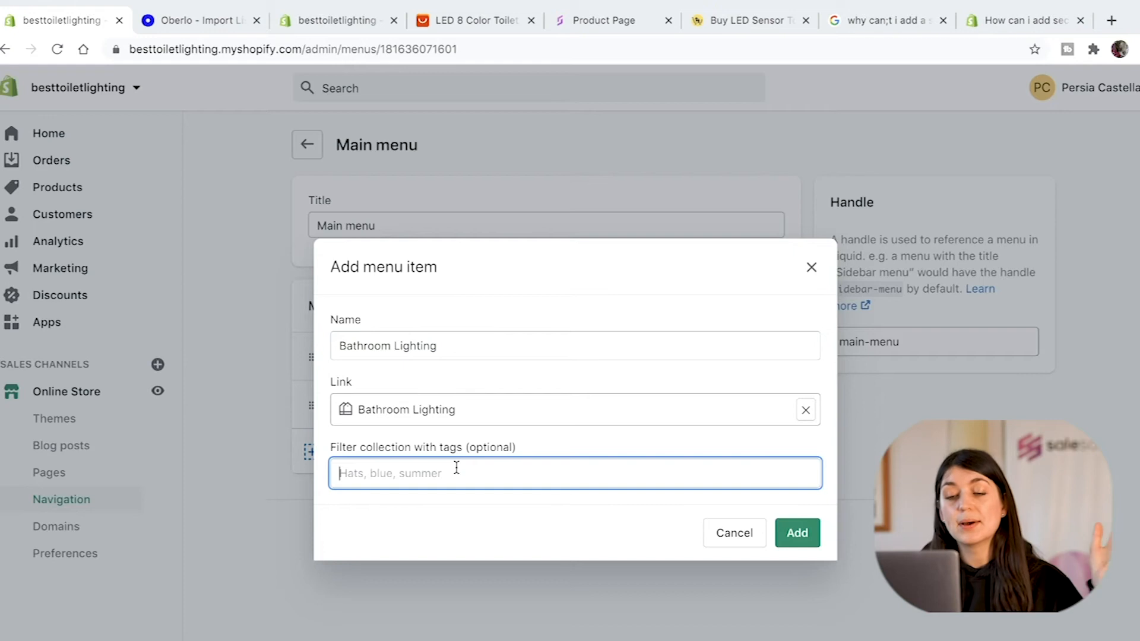
type("bathroom lighting")
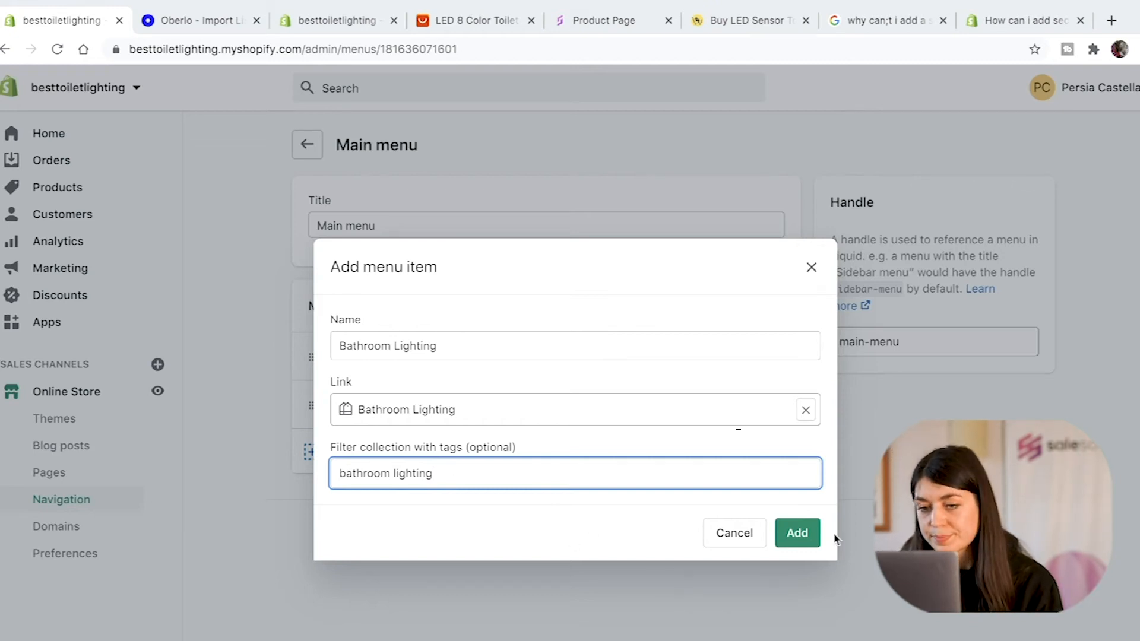
left_click(812, 539)
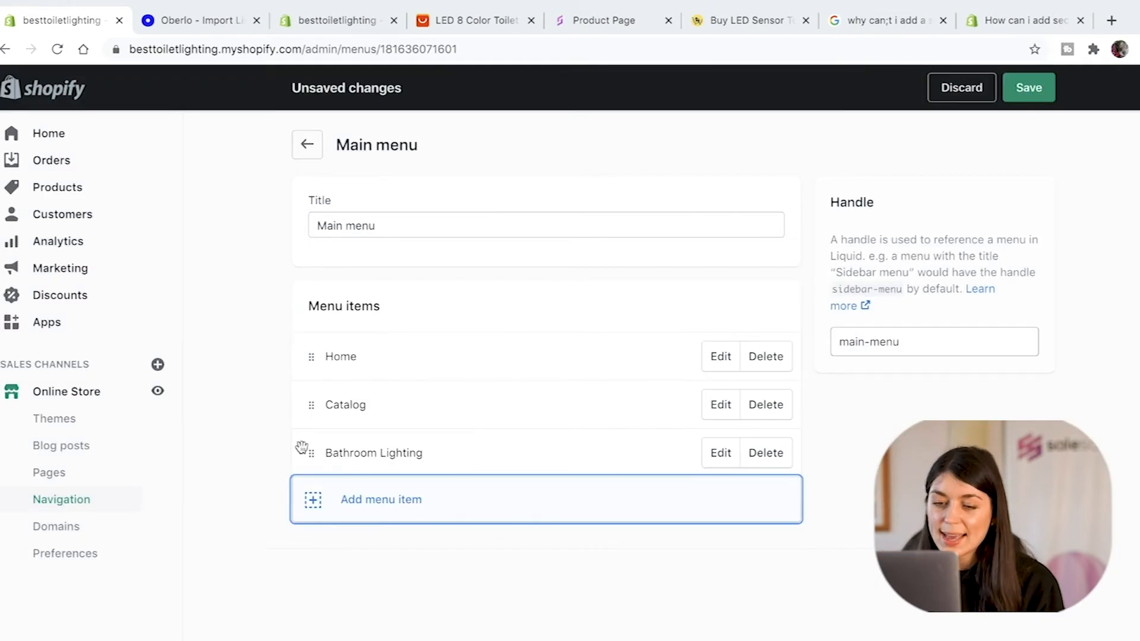
left_click_drag(314, 456, 311, 385)
left_click(1029, 87)
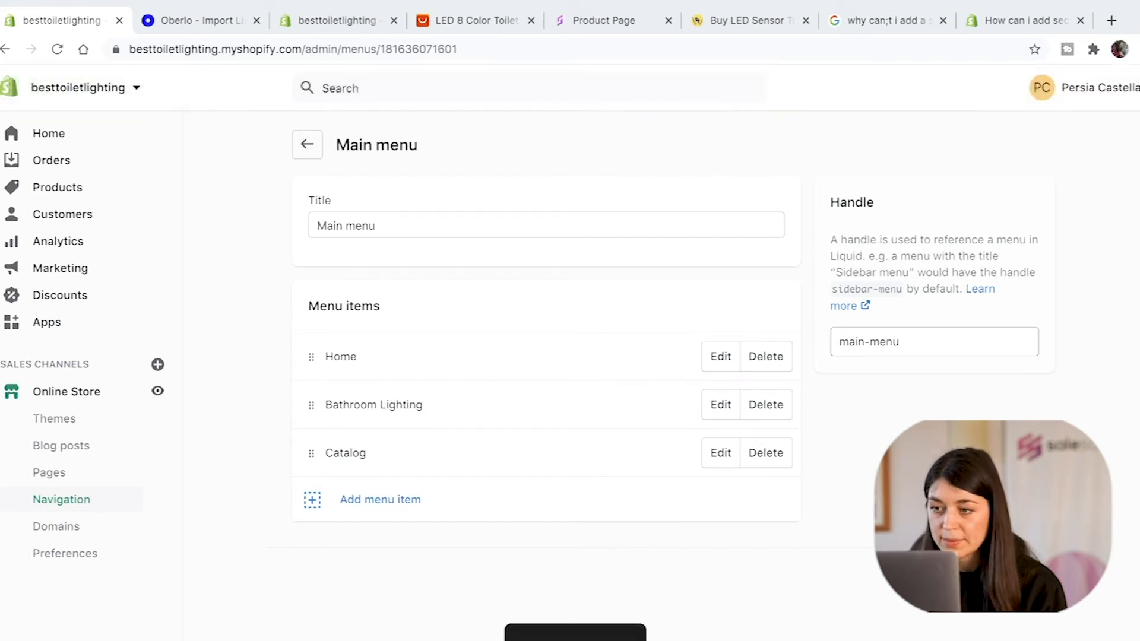
Step: Open the Debut theme for customising on its collection pages and preview the Bathroom Lighting collection
left_click(73, 422)
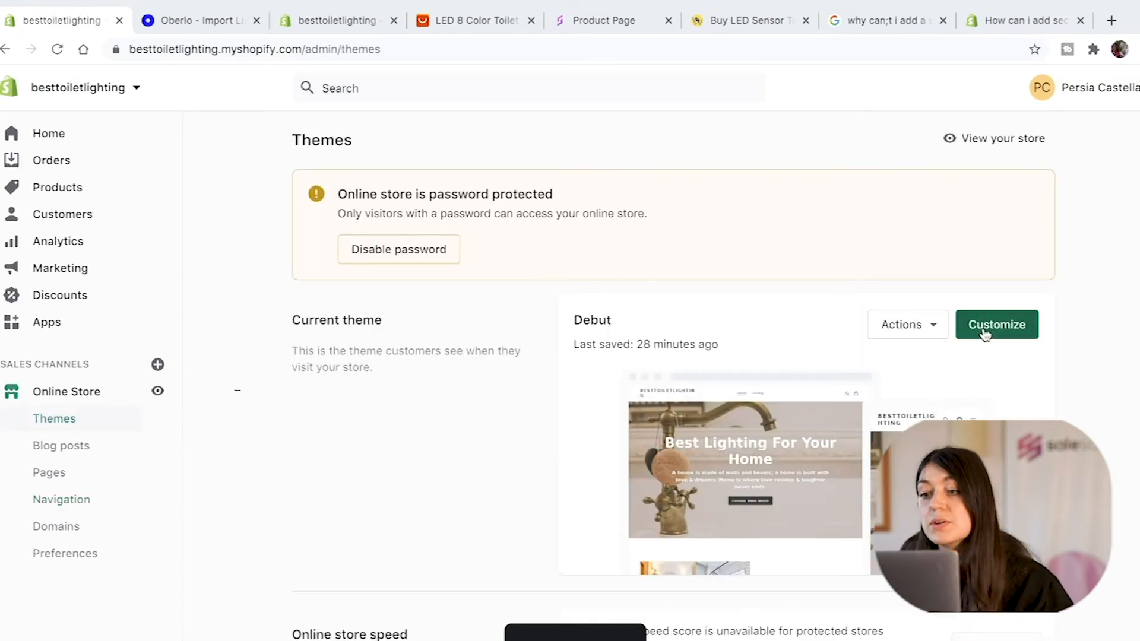
left_click(977, 331)
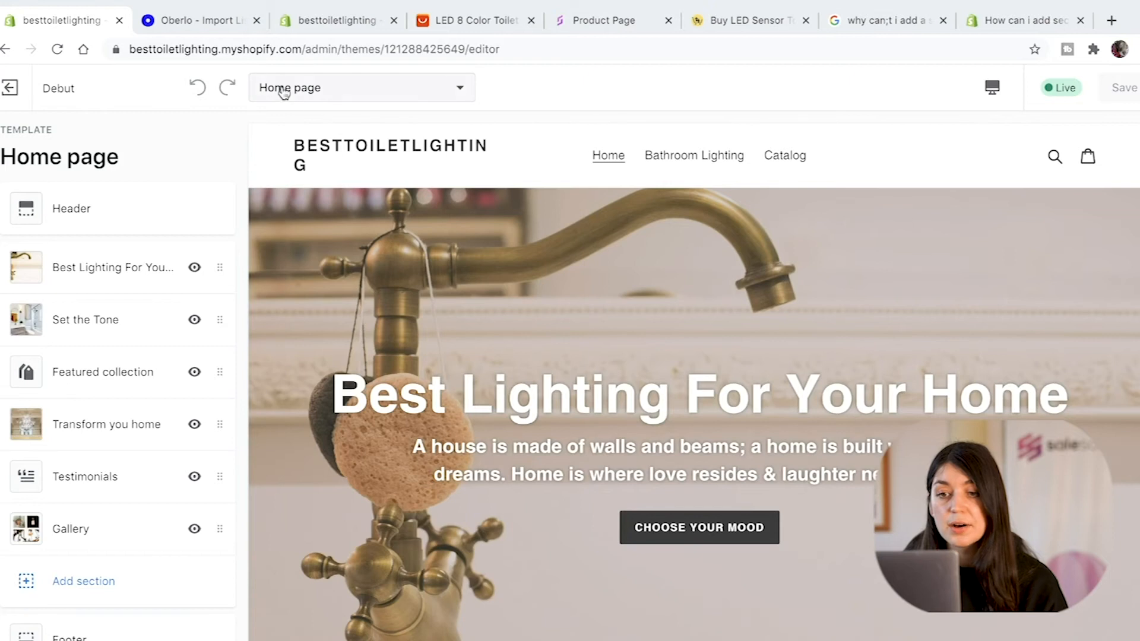
left_click(315, 103)
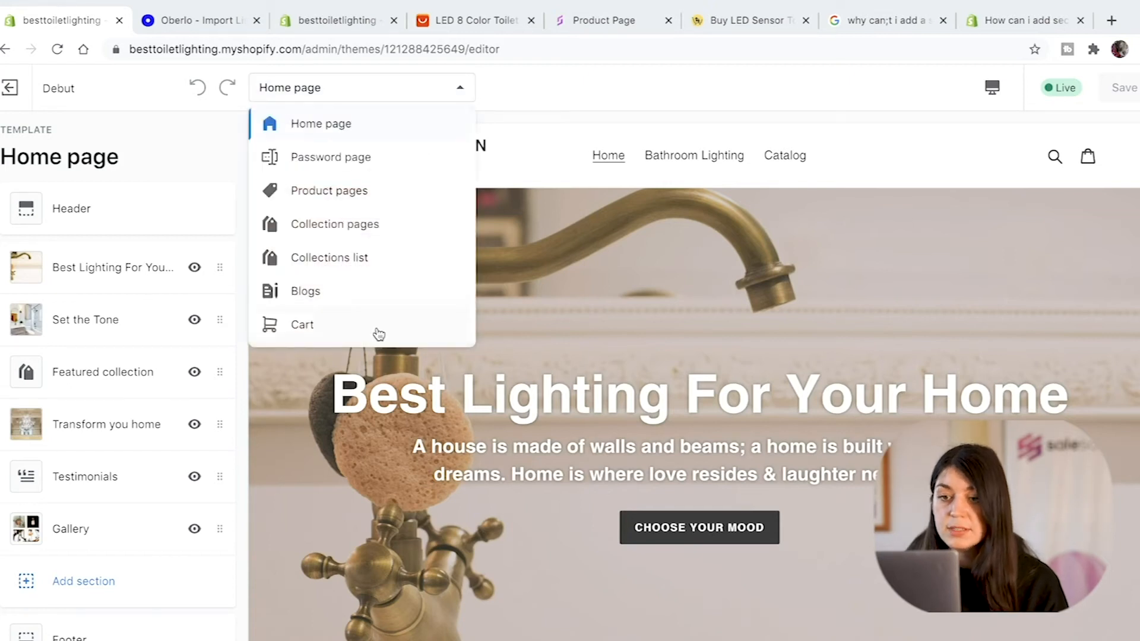
scroll(379, 334, "down", 3)
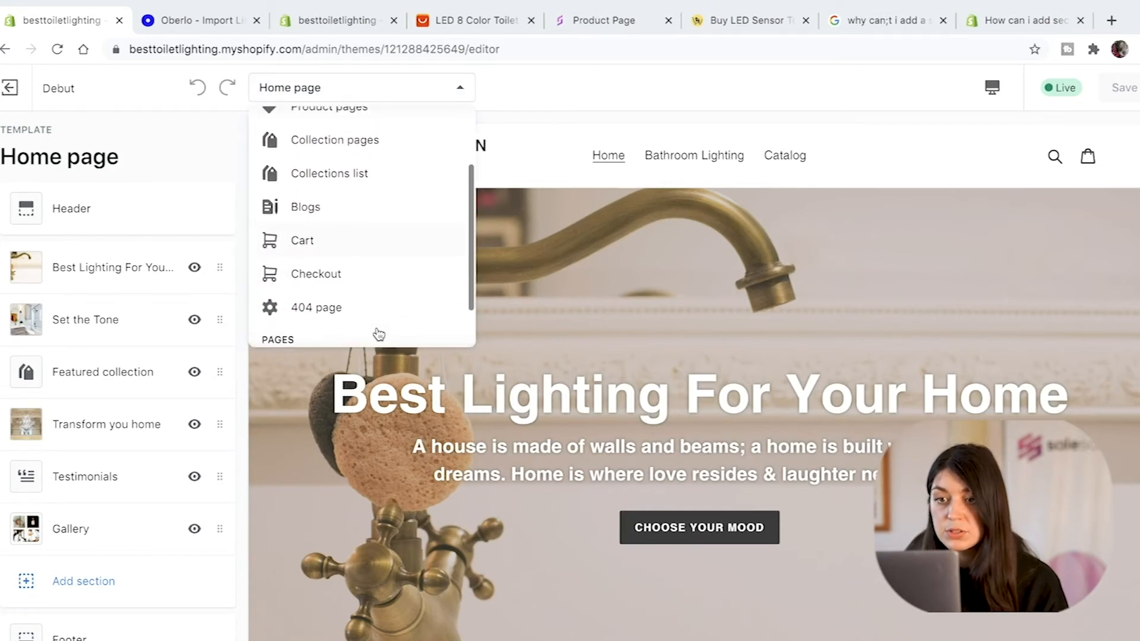
left_click(376, 141)
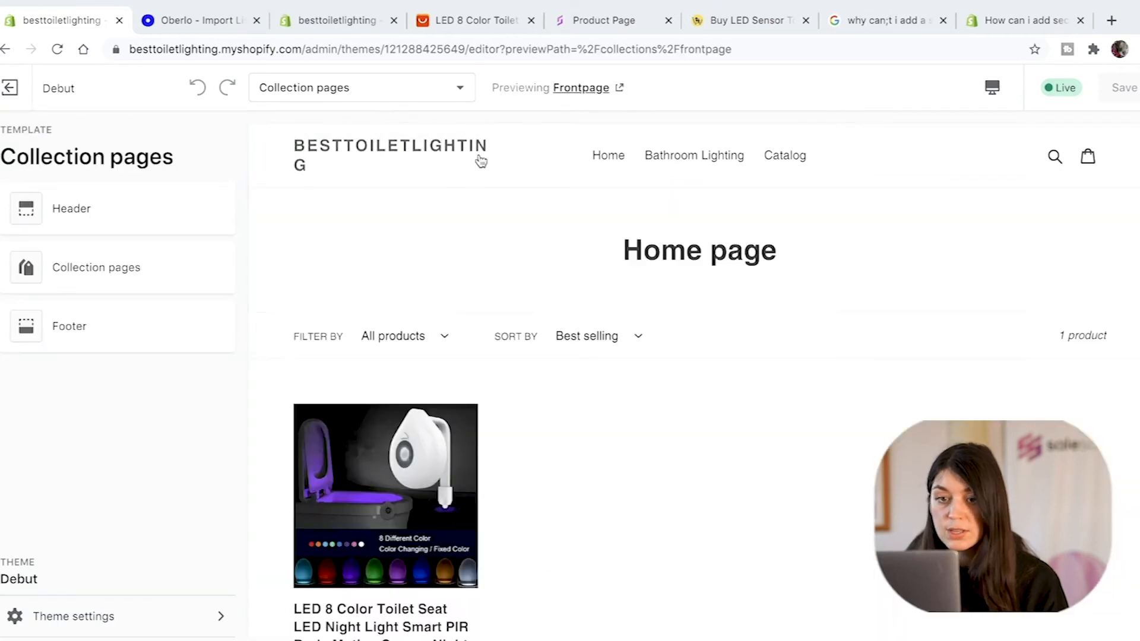
left_click(712, 156)
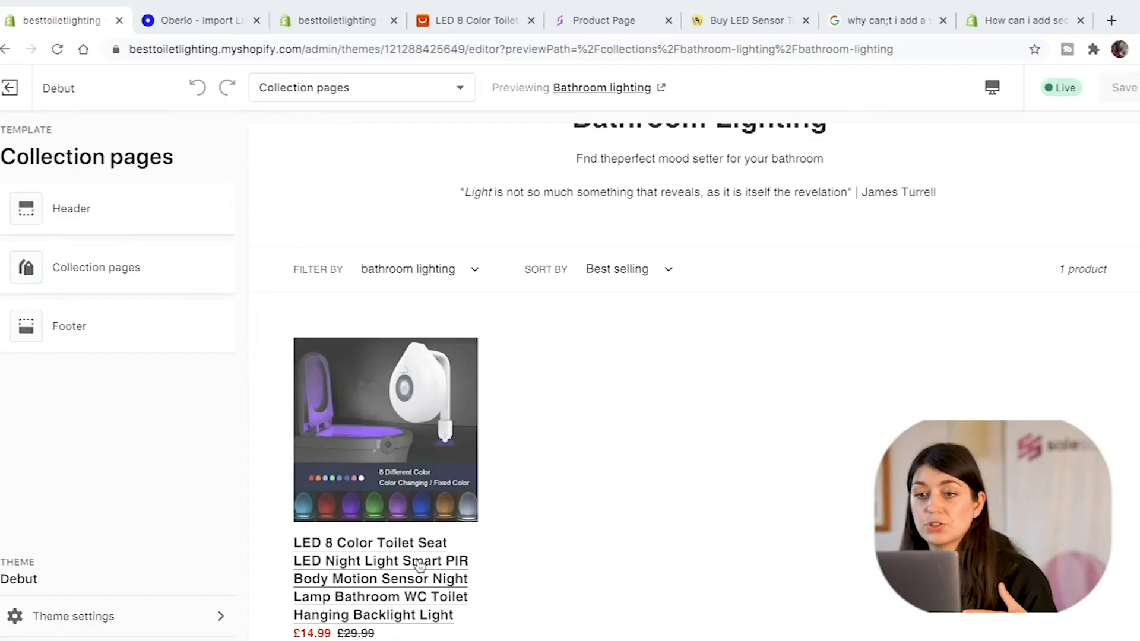
scroll(419, 563, "up", 2)
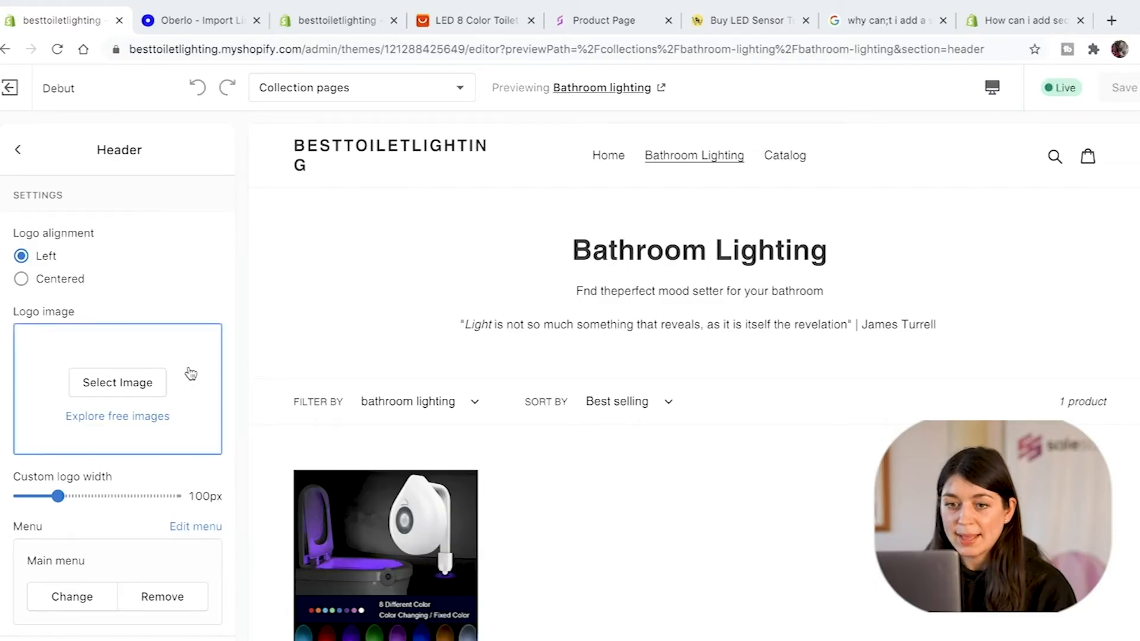
Step: Try a coloured wet-street photo from the free images as the header logo, searching for "banner" and "lighting"
scroll(191, 372, "down", 1)
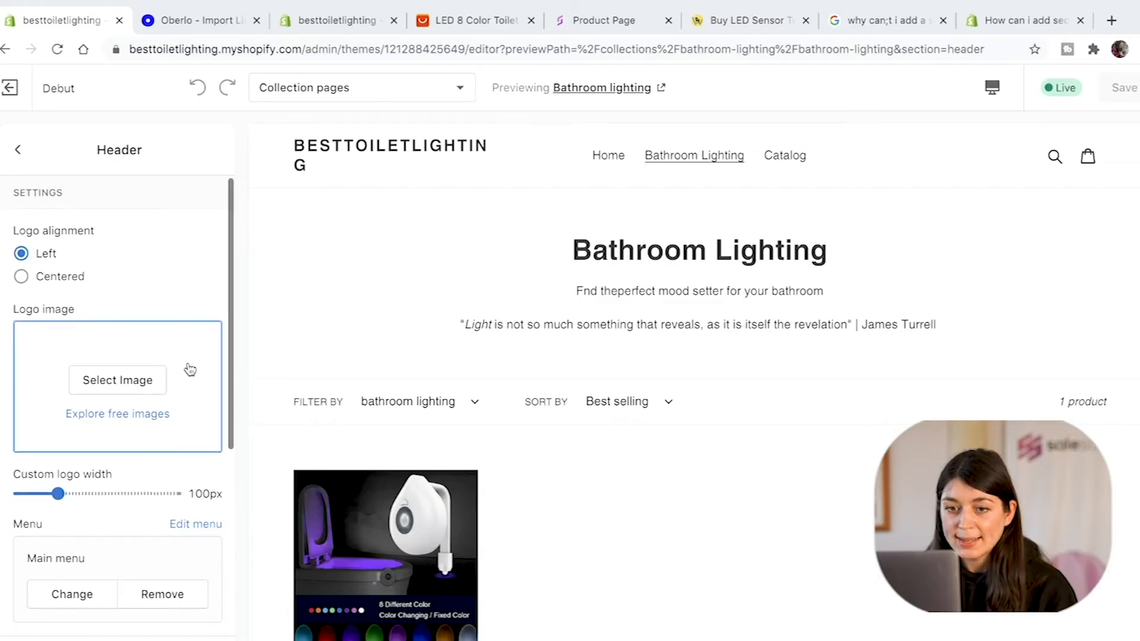
left_click(128, 420)
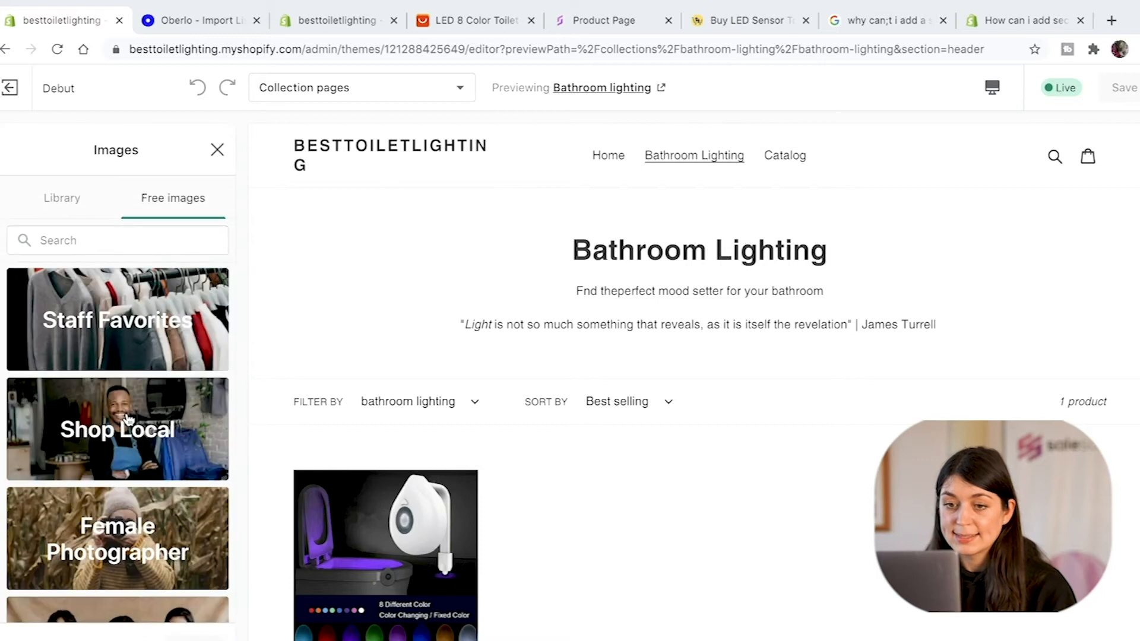
left_click(142, 241)
type("banner")
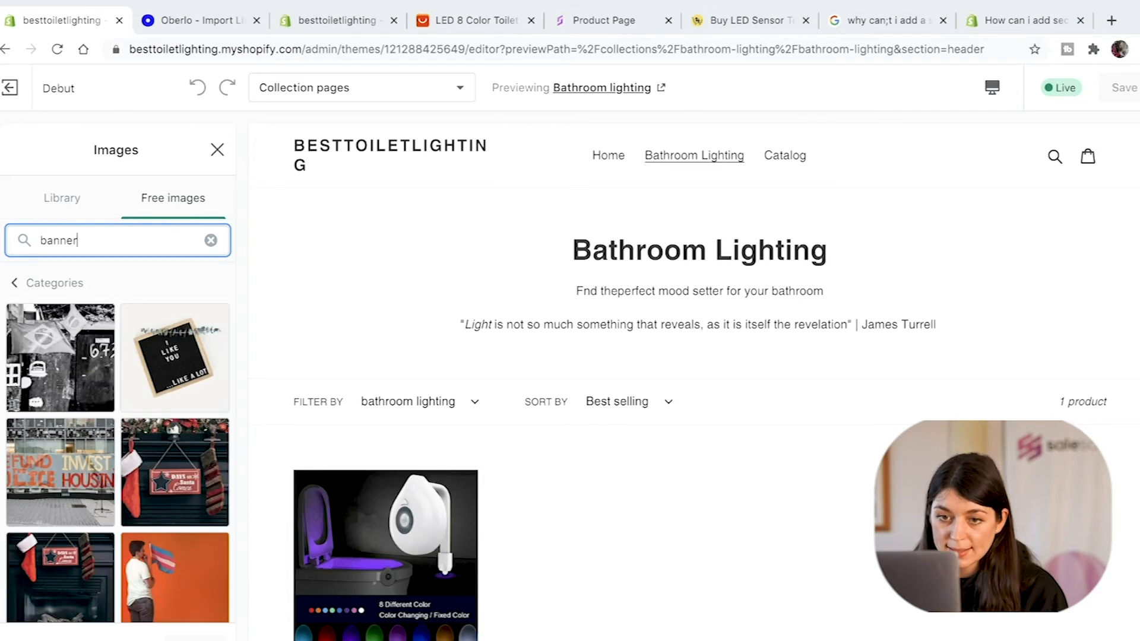
key("ctrl+a")
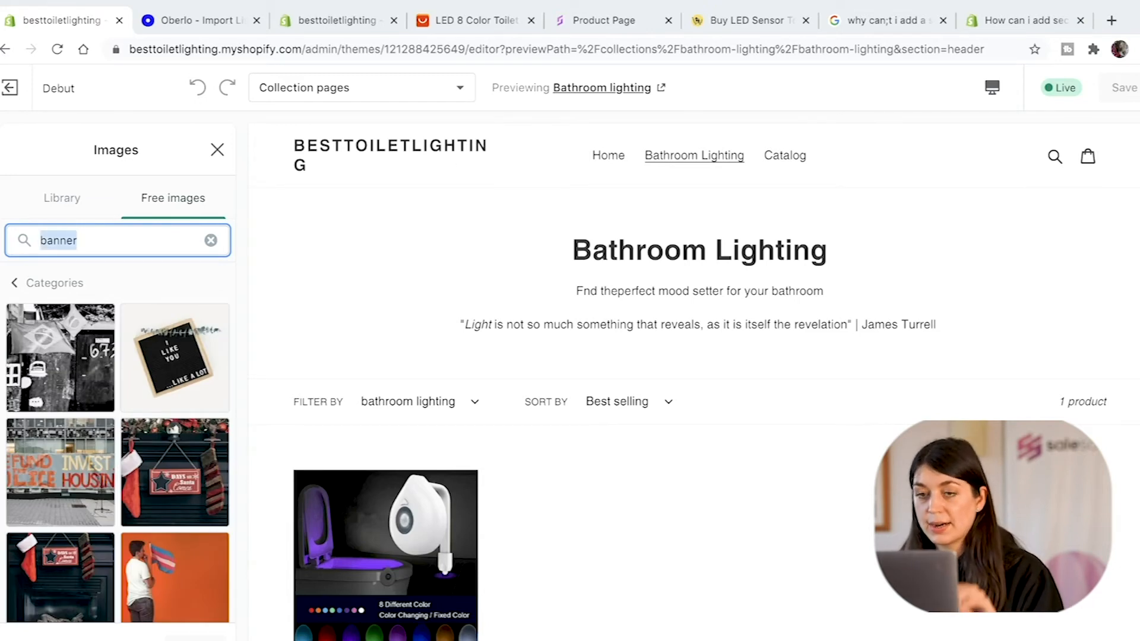
type("lighting")
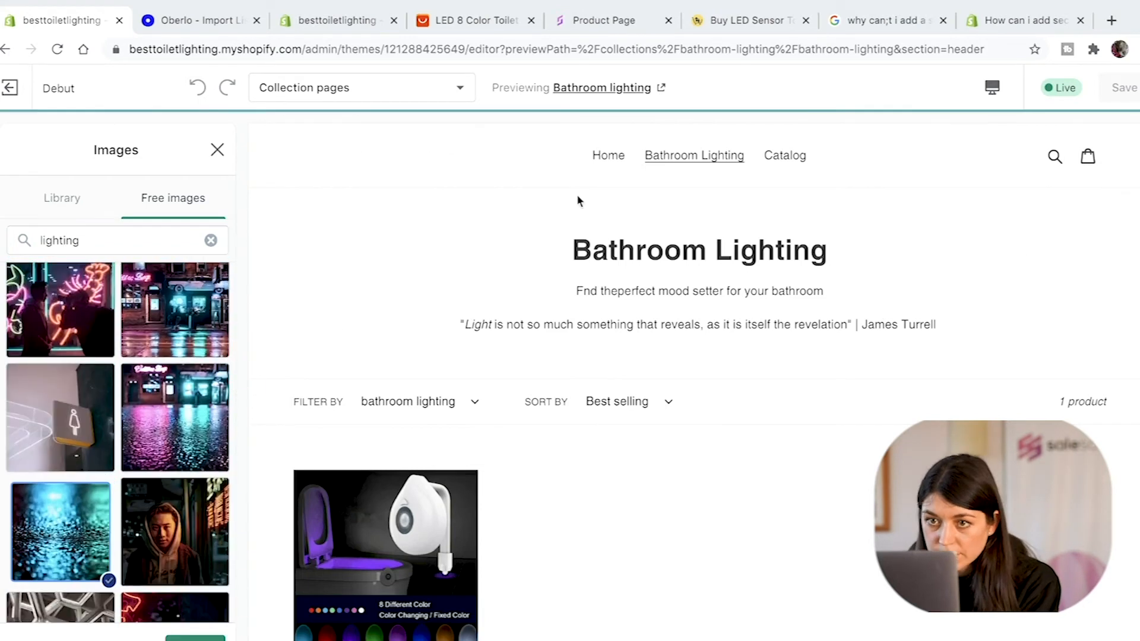
left_click(211, 240)
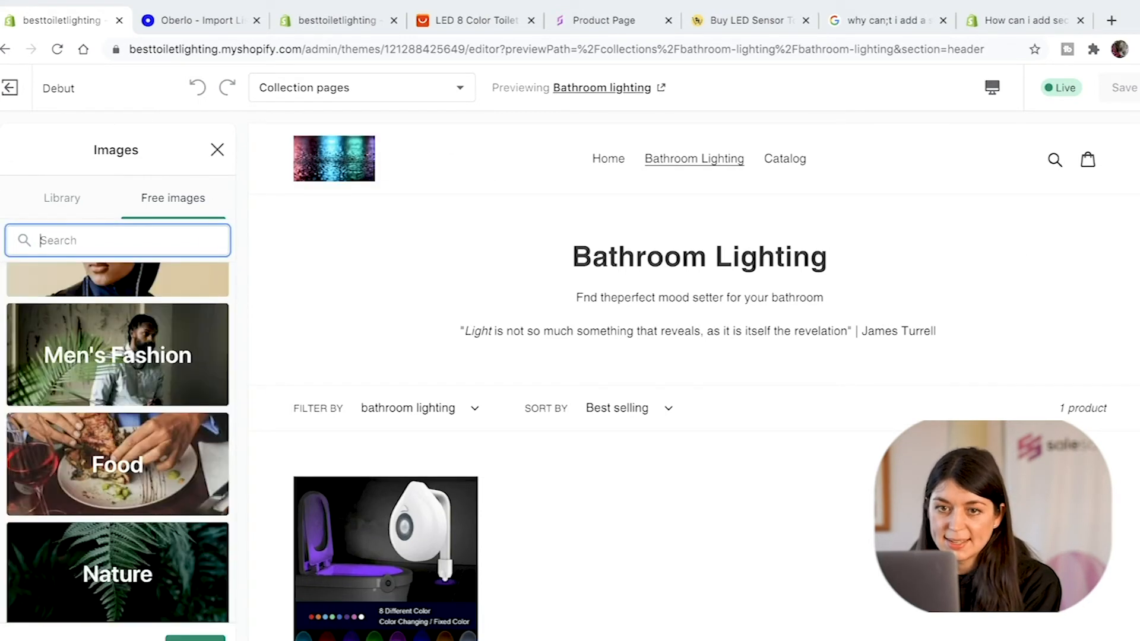
left_click(216, 150)
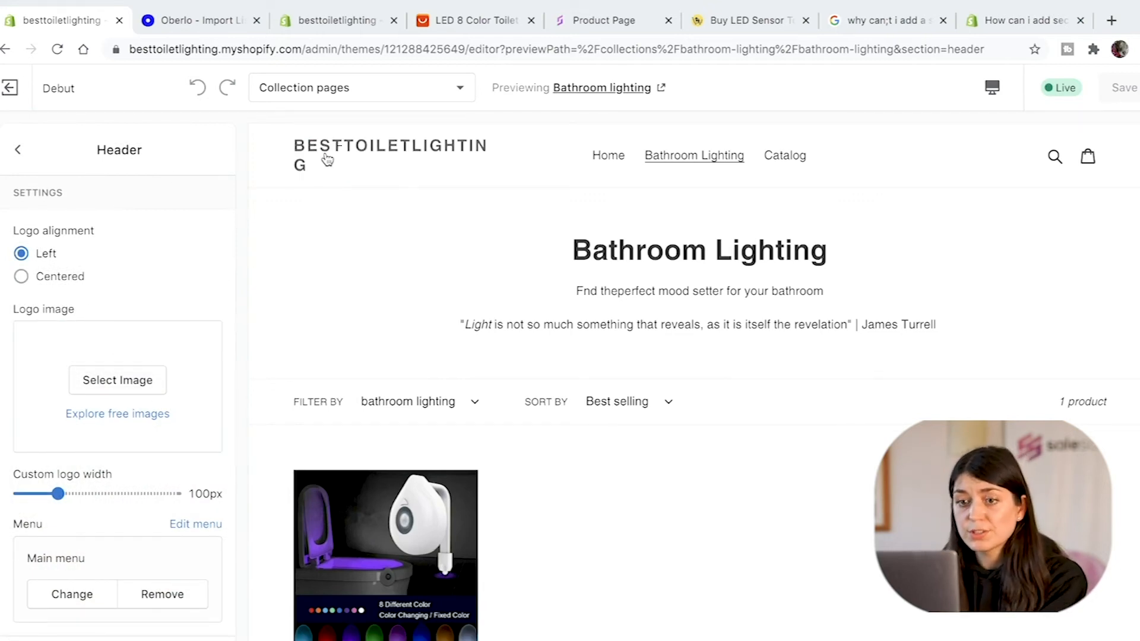
Step: Upload ss_logo_1080_black.png from the computer's logo files as the header's logo image
left_click(113, 384)
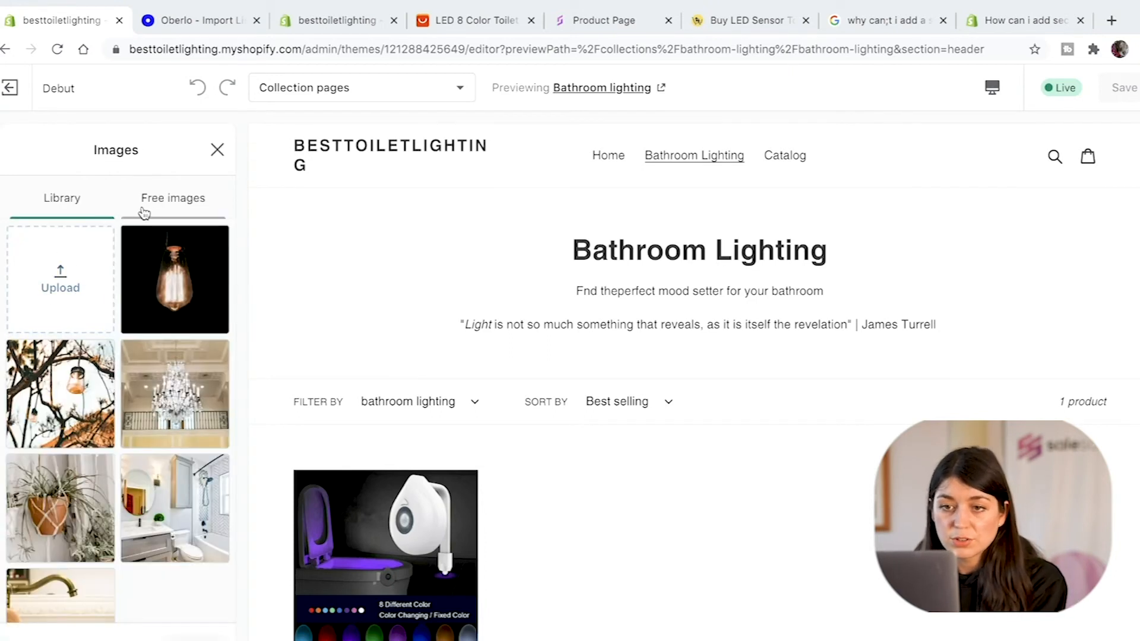
scroll(127, 477, "down", 2)
scroll(129, 487, "up", 2)
scroll(115, 415, "down", 1)
scroll(173, 555, "down", 2)
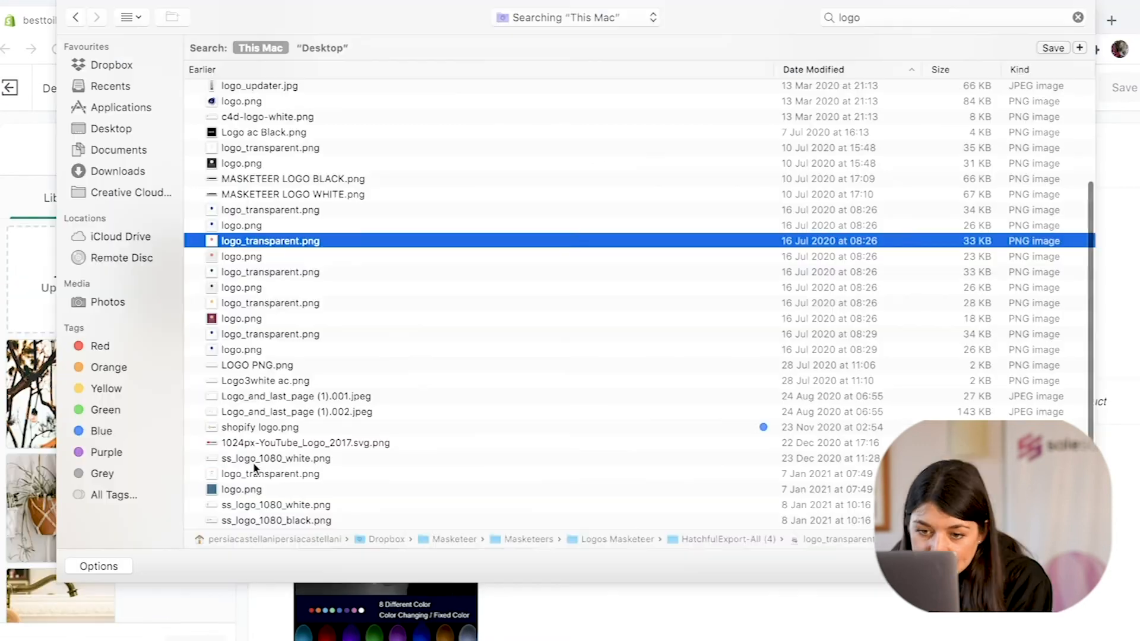
left_click(254, 463)
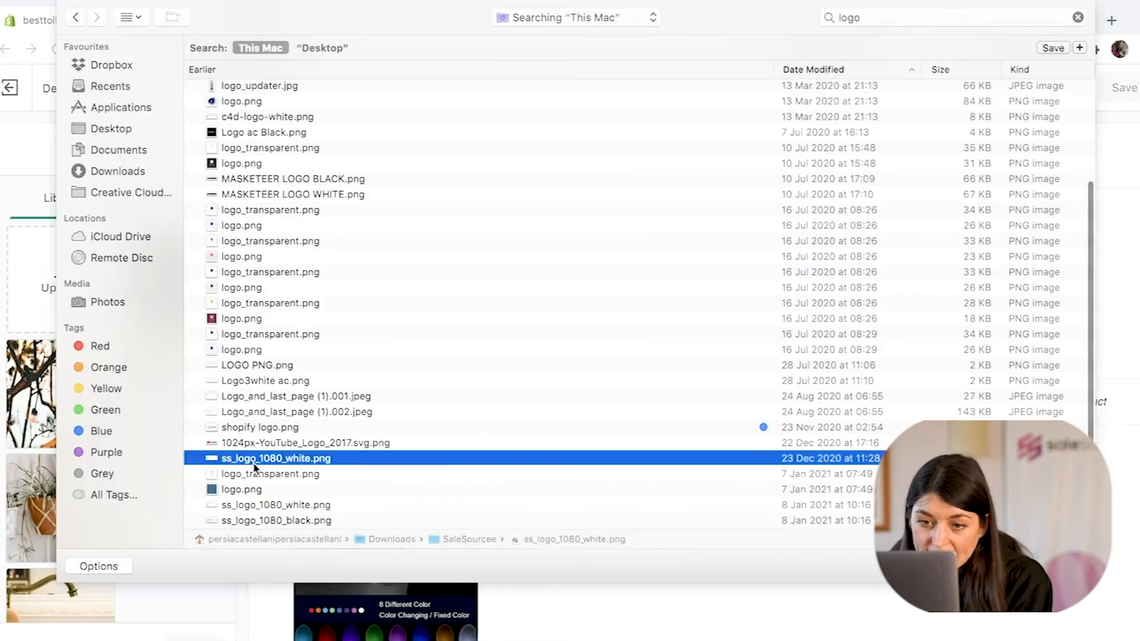
key("space")
key("space")
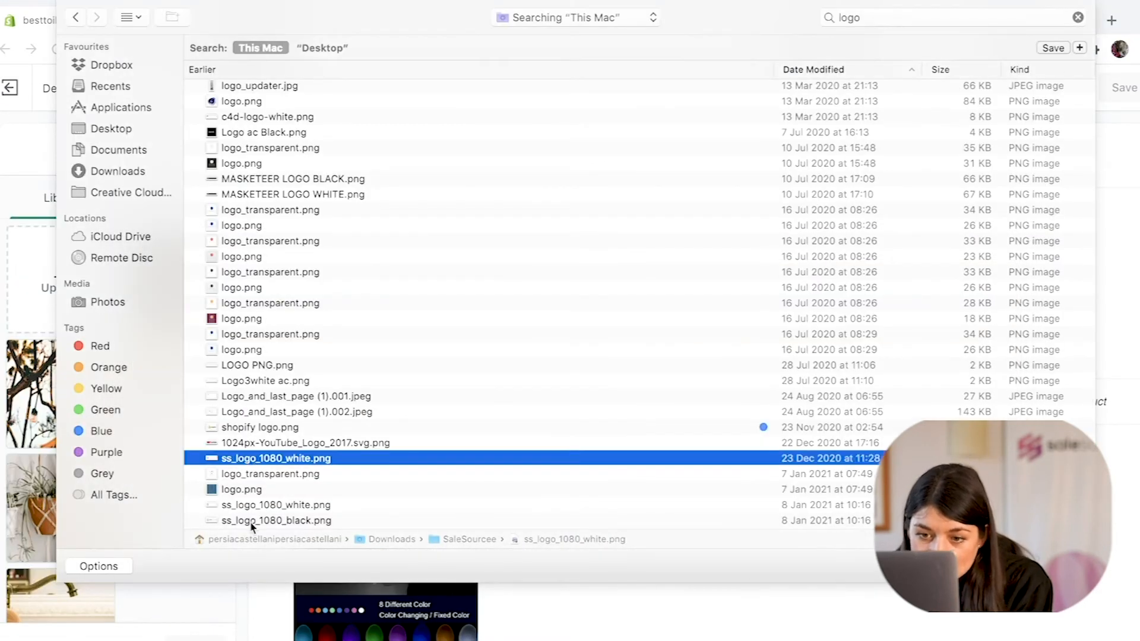
left_click(263, 522)
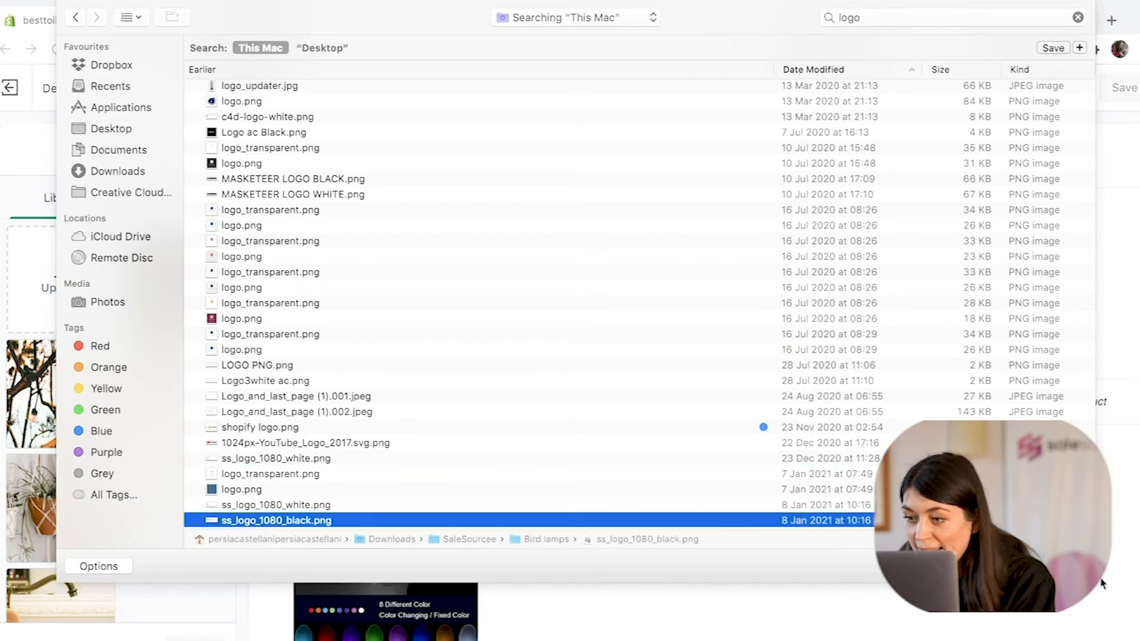
left_click(1066, 566)
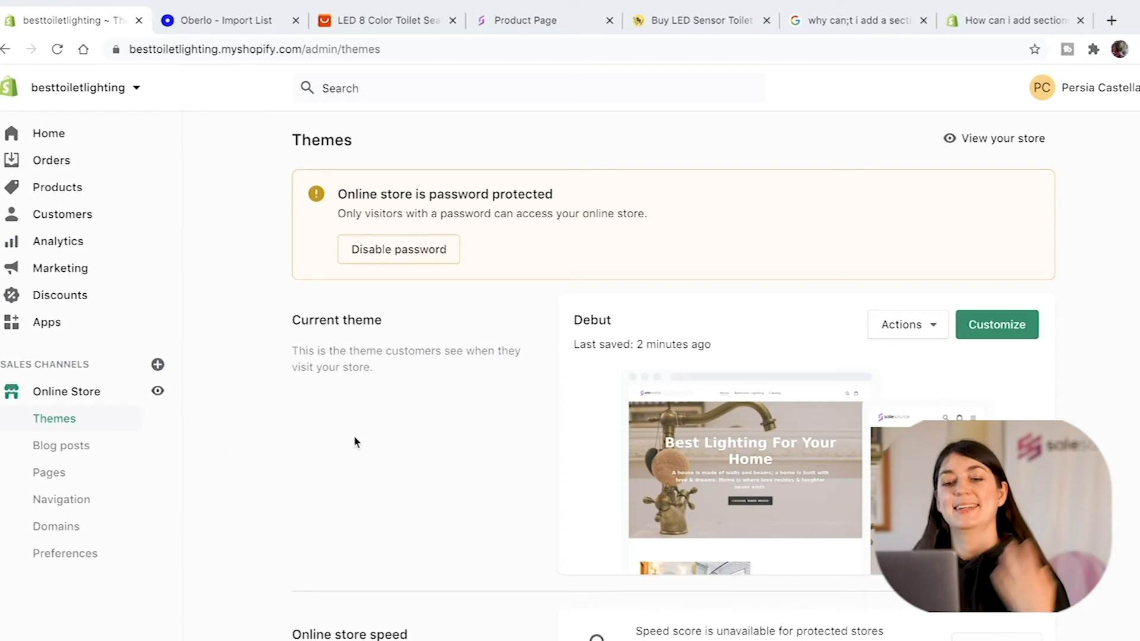
left_click(51, 474)
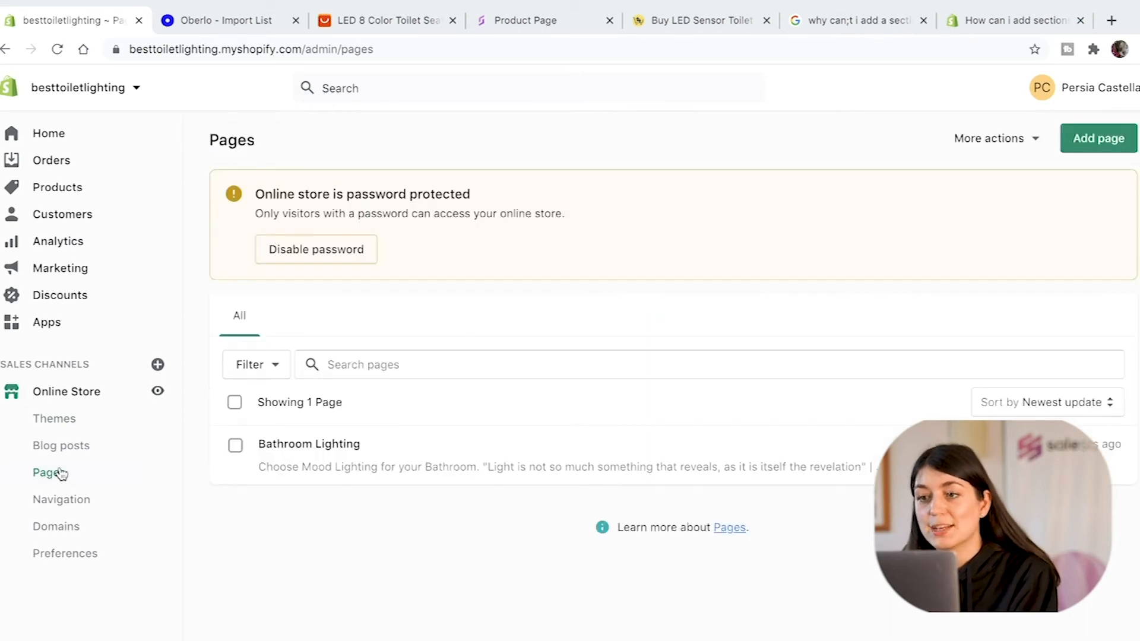
left_click(61, 505)
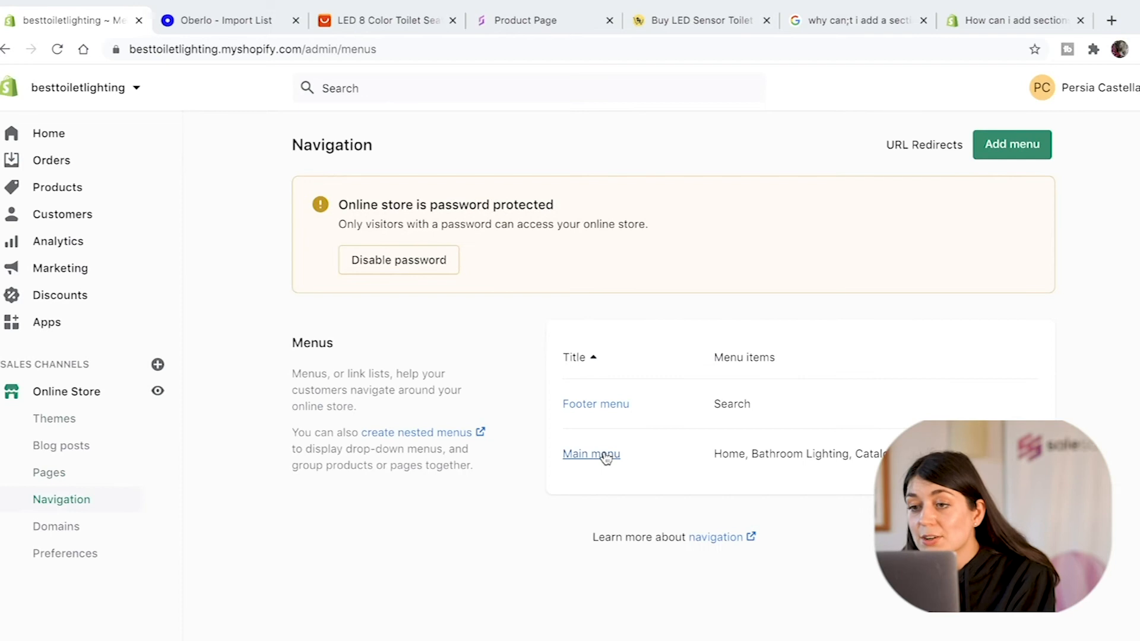
left_click(593, 455)
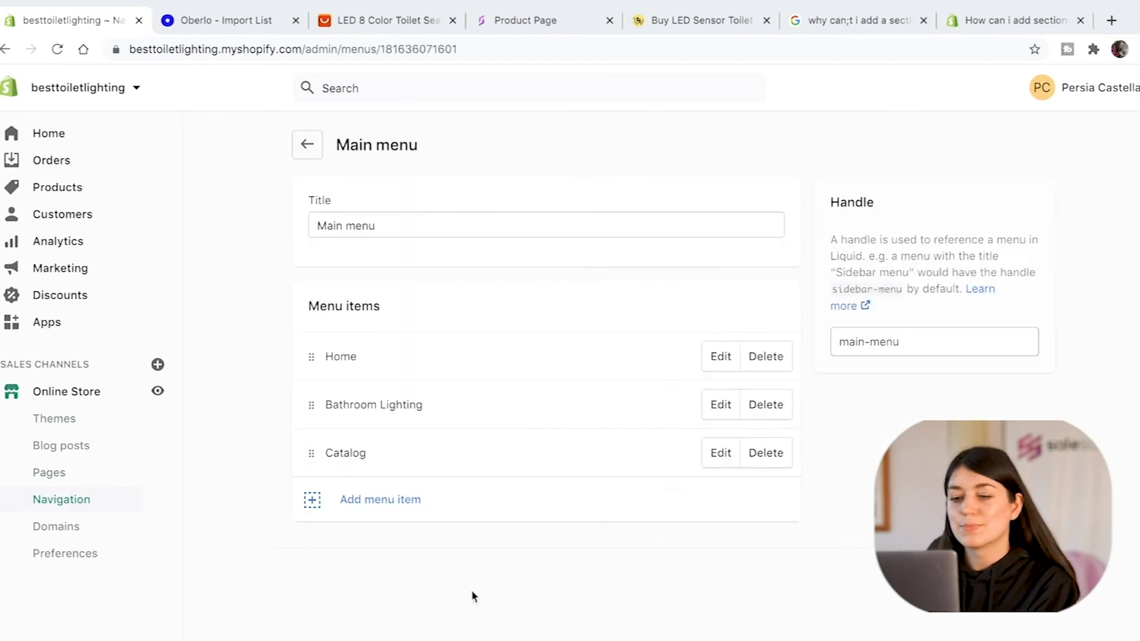
left_click(372, 499)
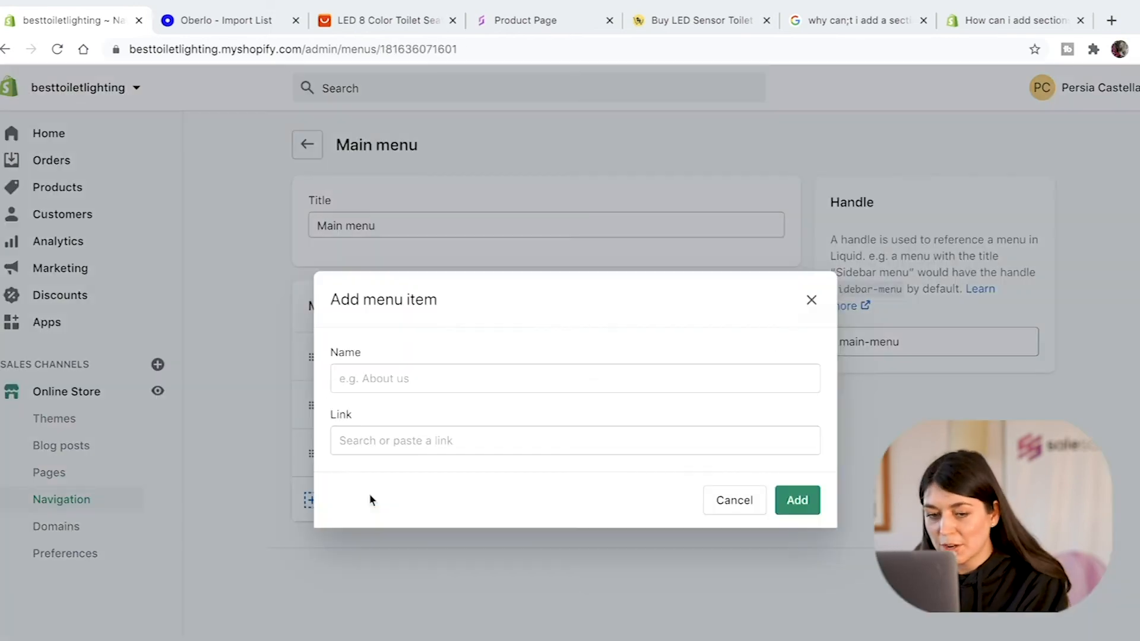
left_click(479, 449)
scroll(483, 381, "down", 1)
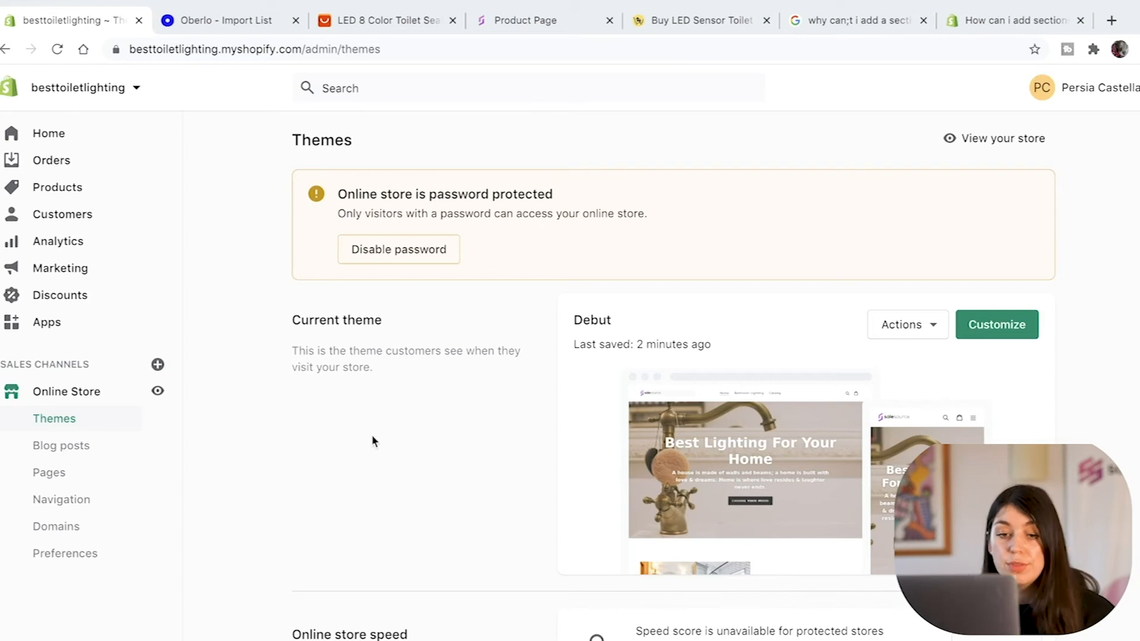
left_click(48, 479)
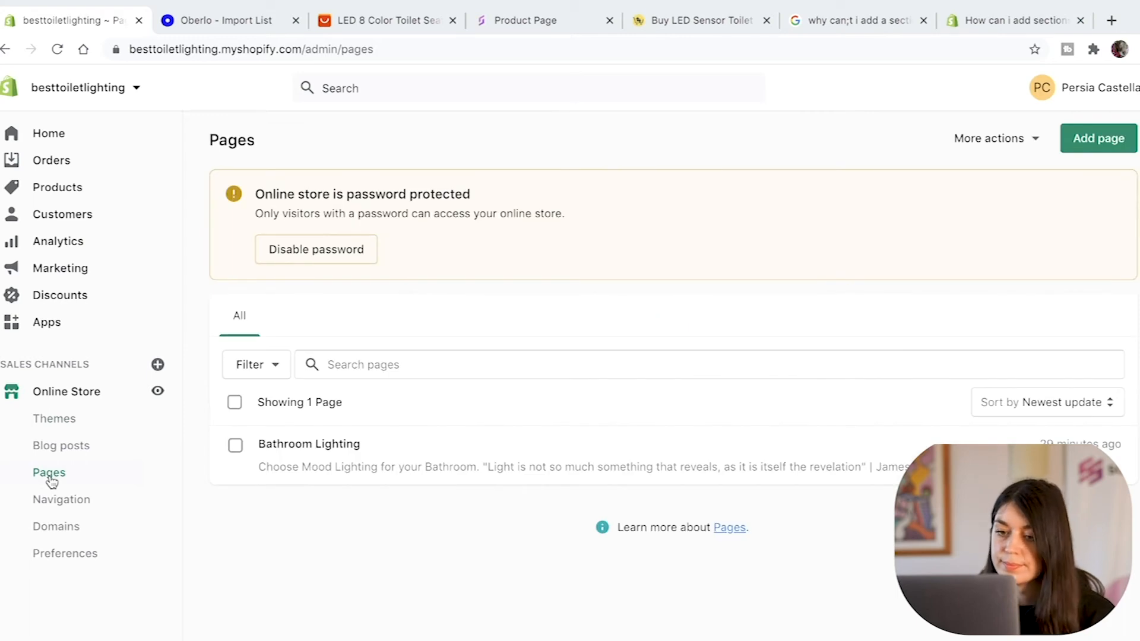
left_click(65, 504)
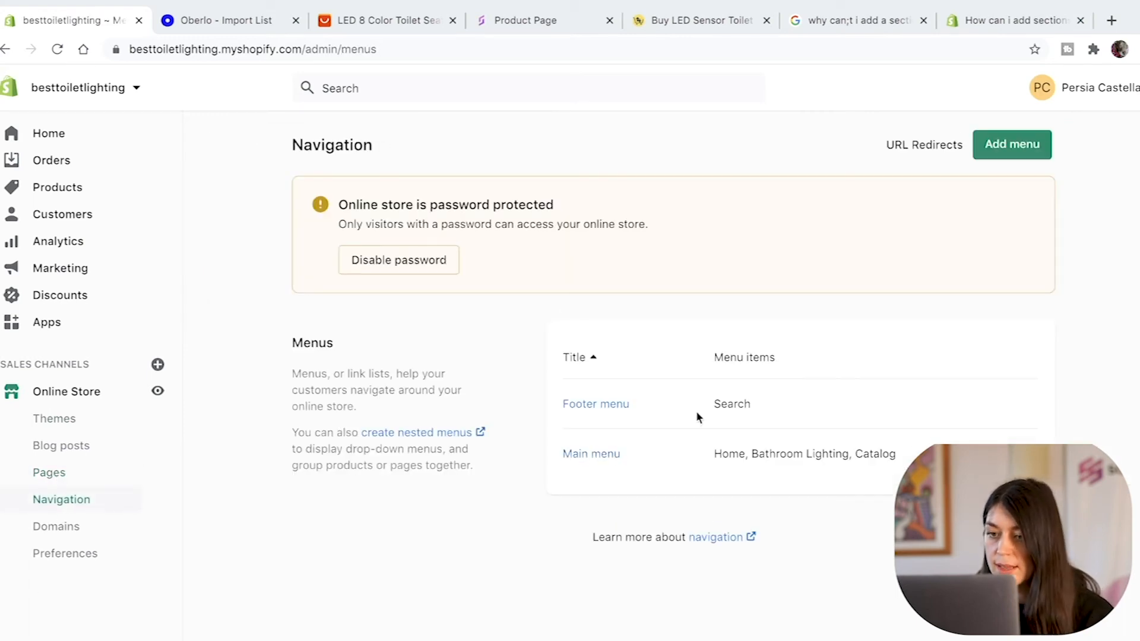
left_click(594, 454)
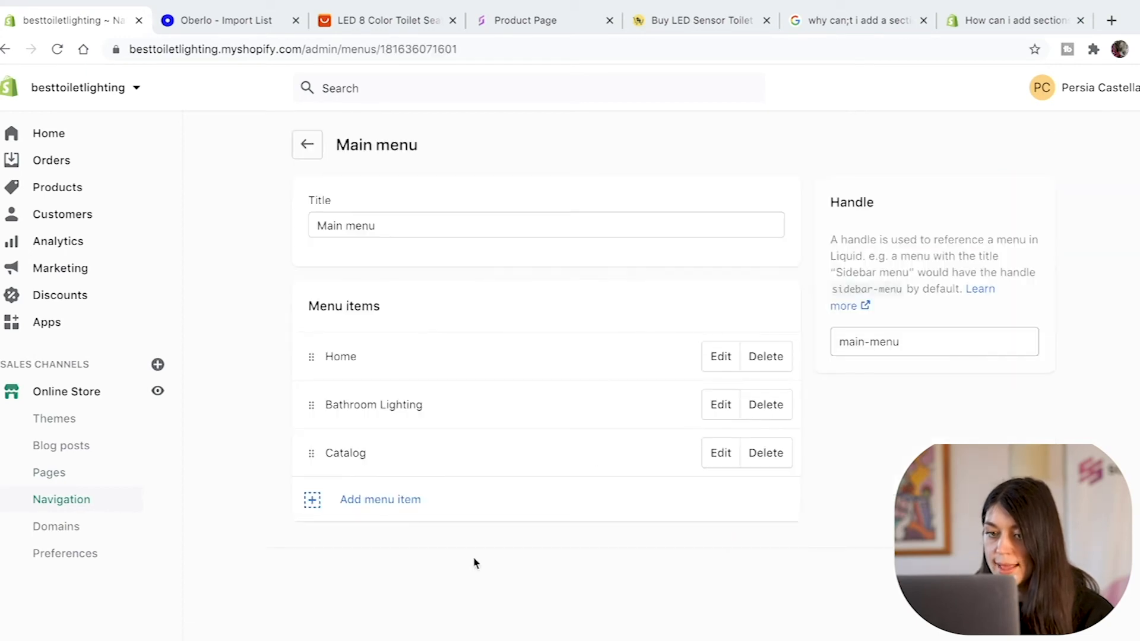
left_click(370, 499)
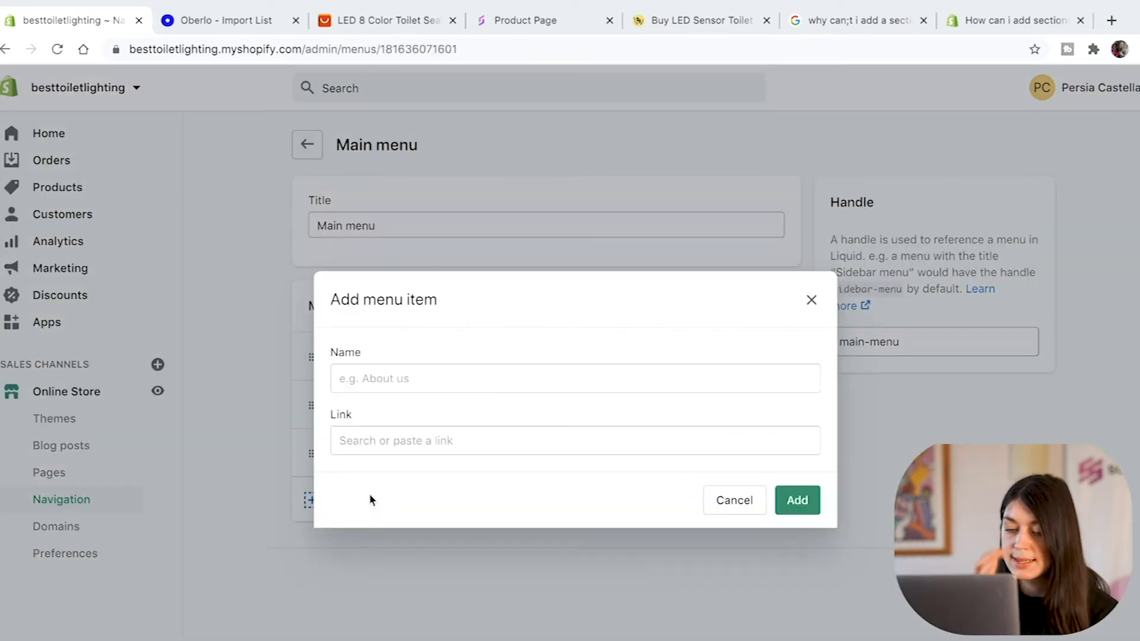
left_click(470, 444)
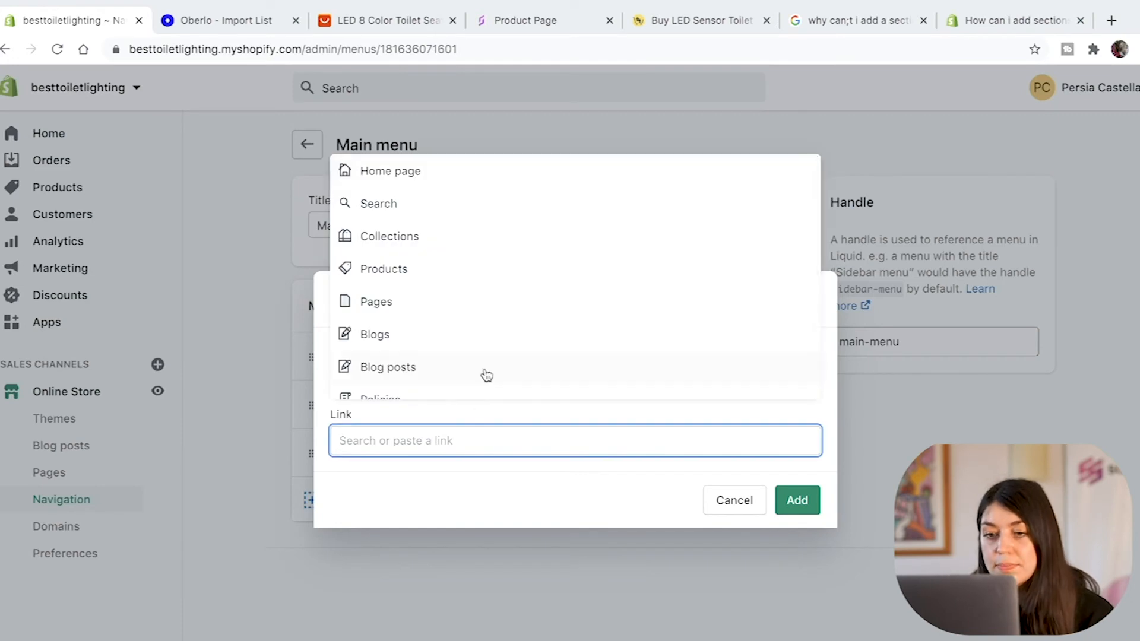
scroll(485, 374, "down", 1)
scroll(485, 376, "up", 1)
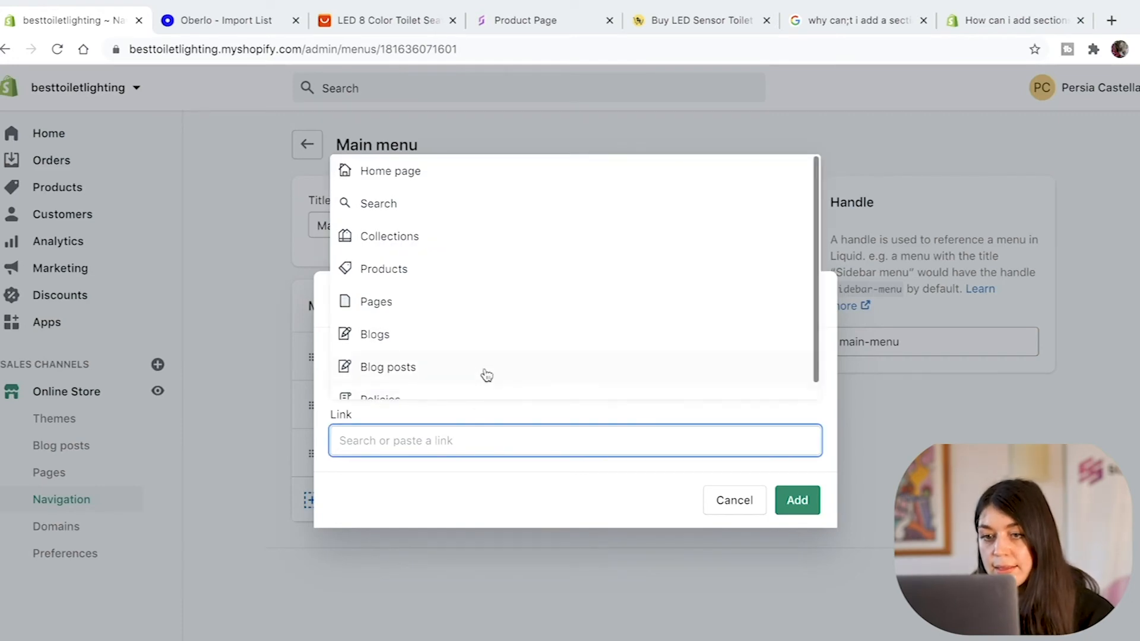
left_click(420, 314)
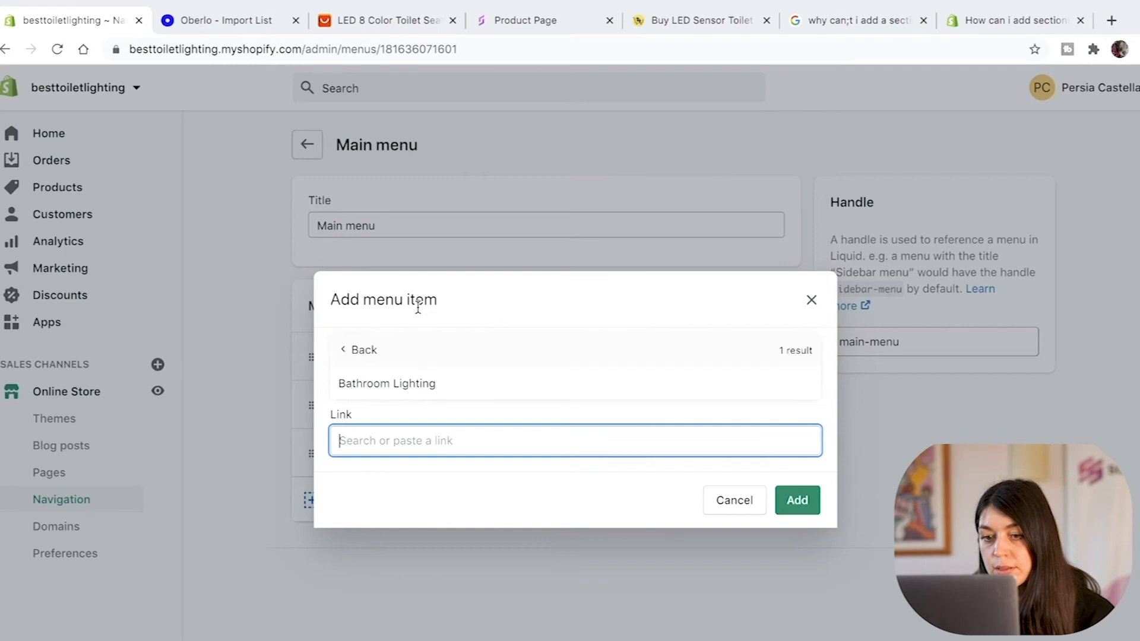
left_click(364, 352)
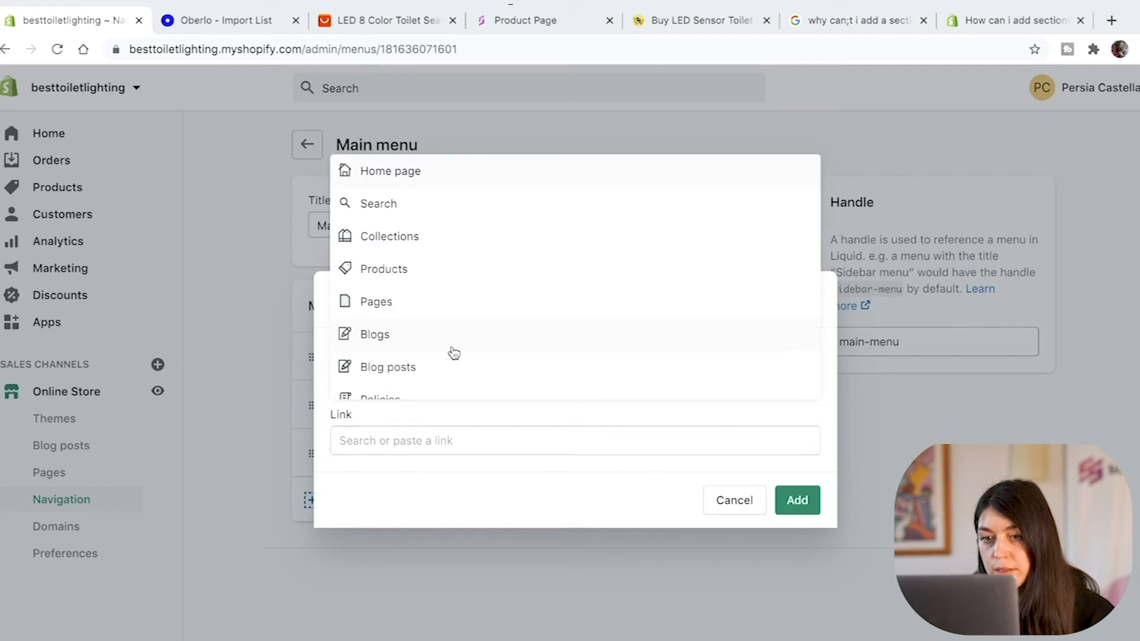
scroll(452, 352, "down", 1)
scroll(453, 354, "up", 1)
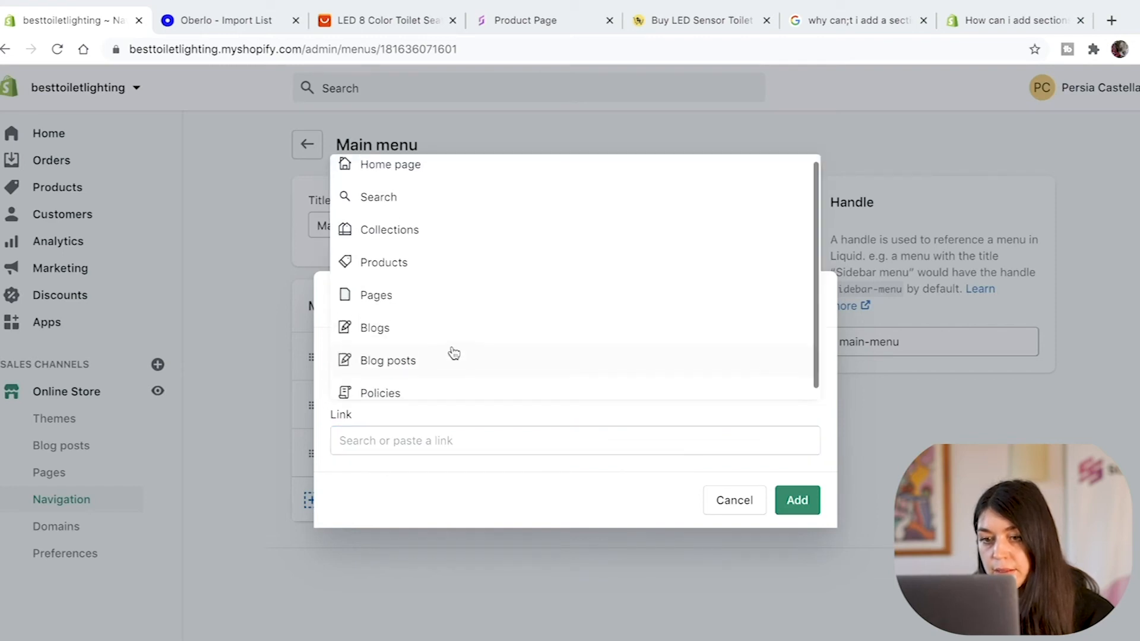
left_click(402, 292)
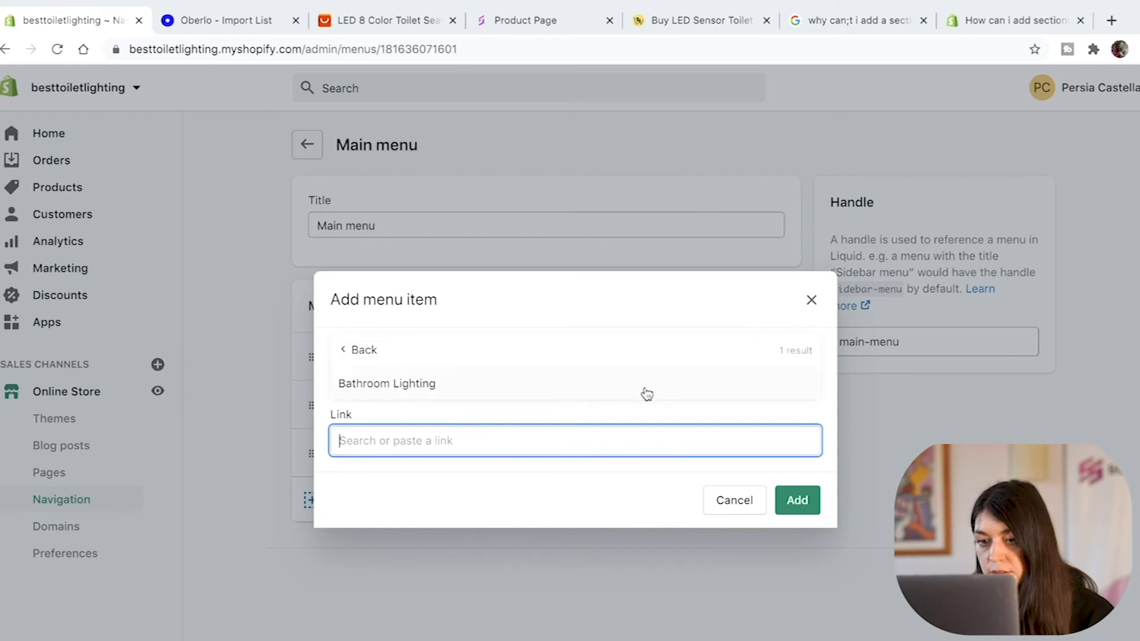
left_click(811, 301)
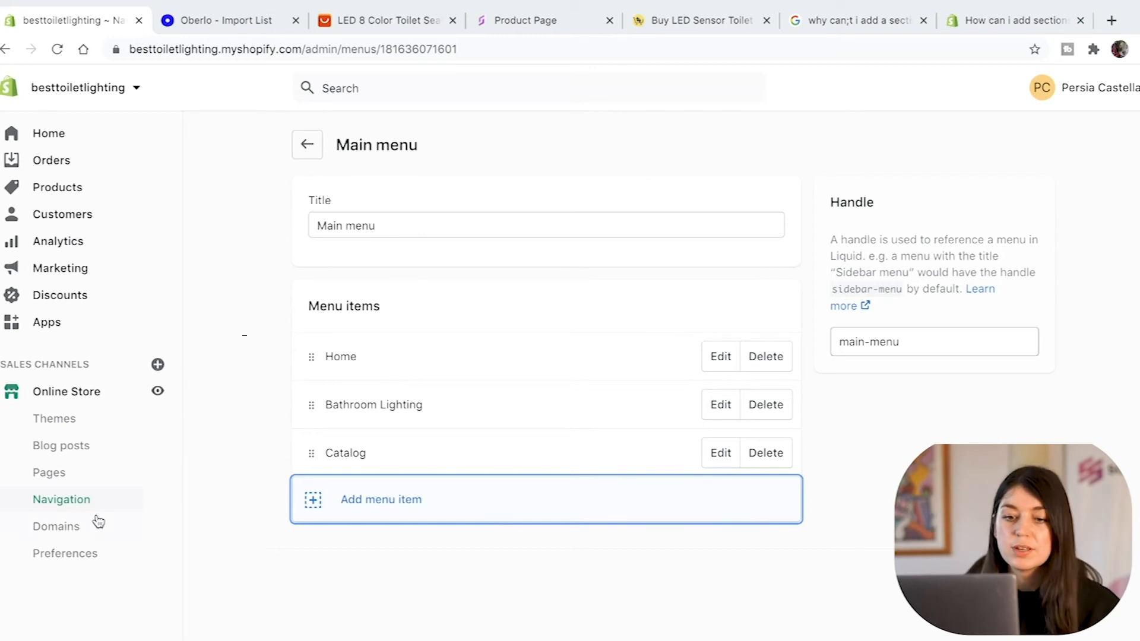
Step: Create and save a page titled "Contact us" using the page.contact template
left_click(31, 452)
left_click(49, 482)
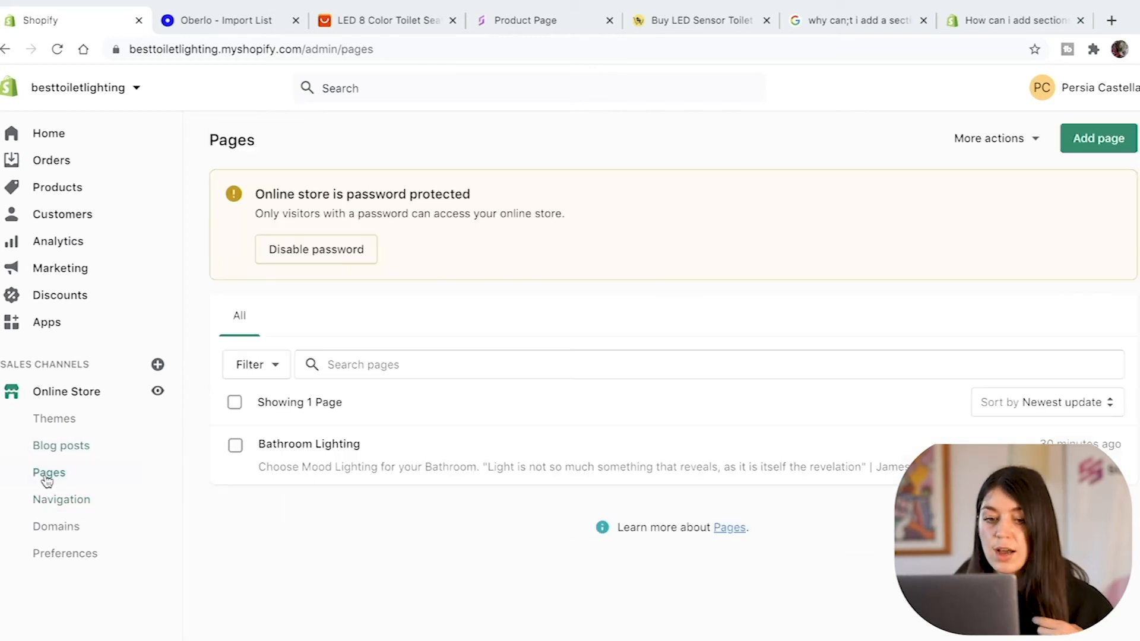
left_click(1093, 138)
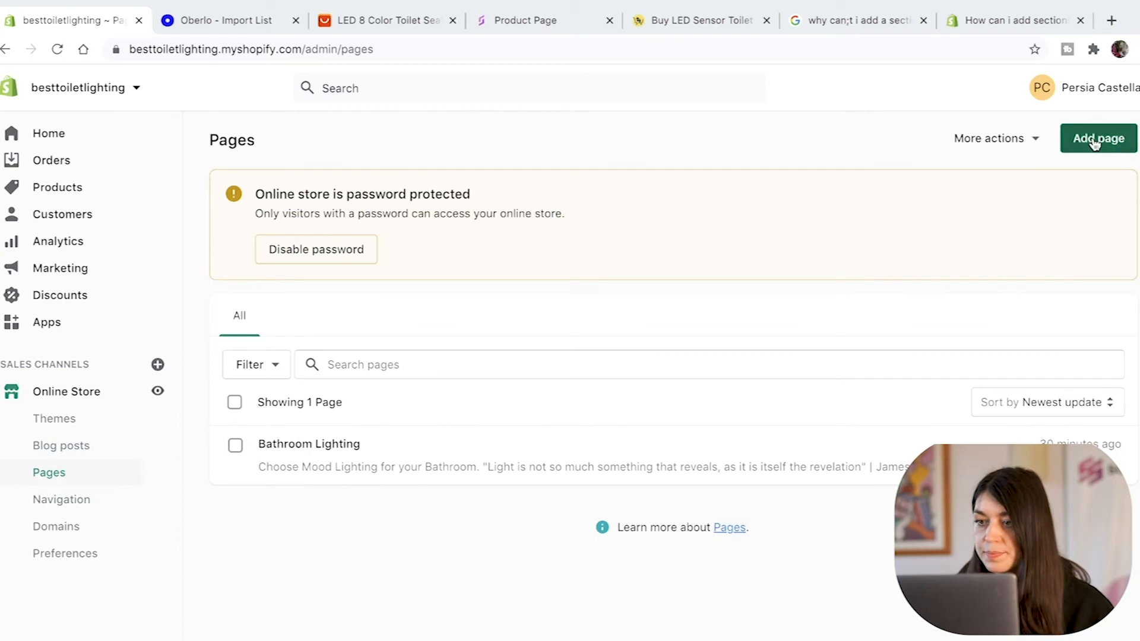
left_click(867, 461)
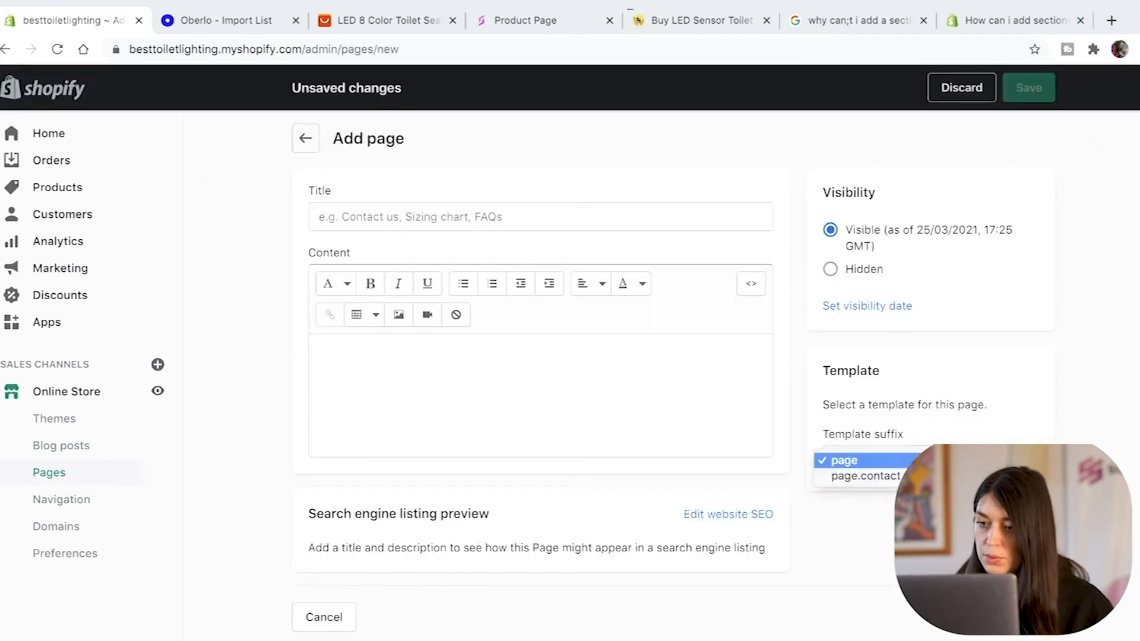
left_click(867, 476)
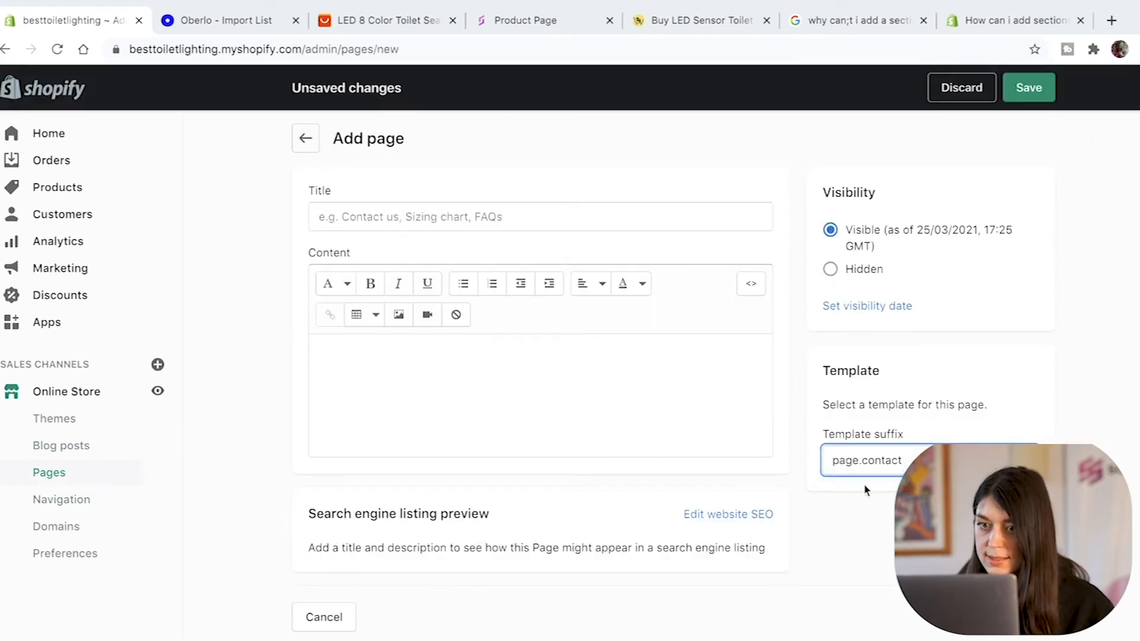
left_click(484, 216)
type("Con")
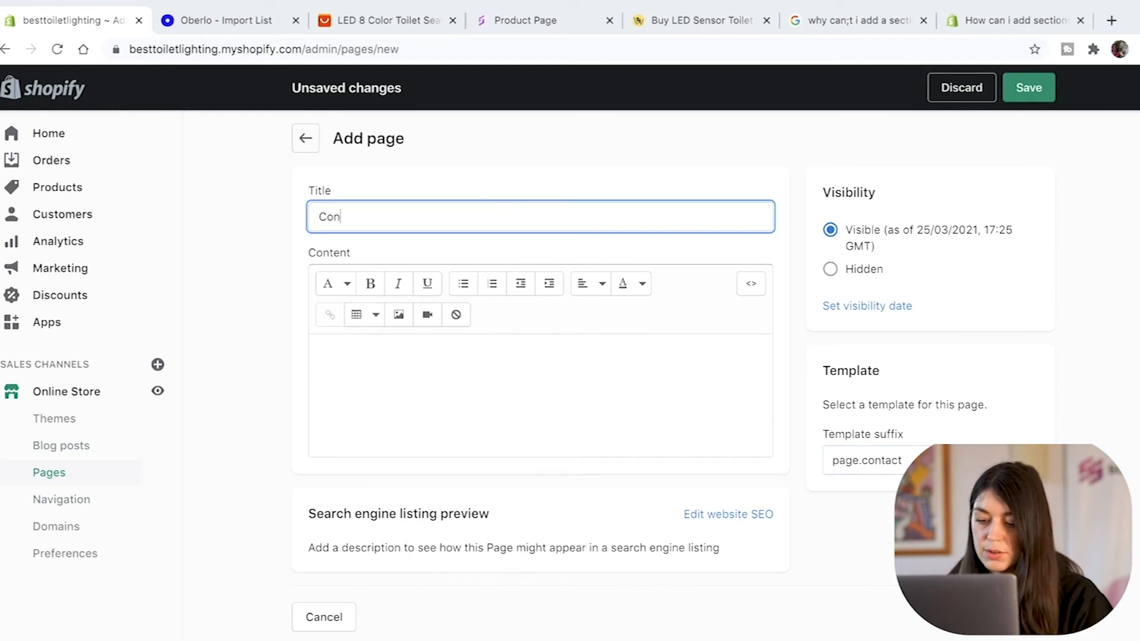
type("tact us")
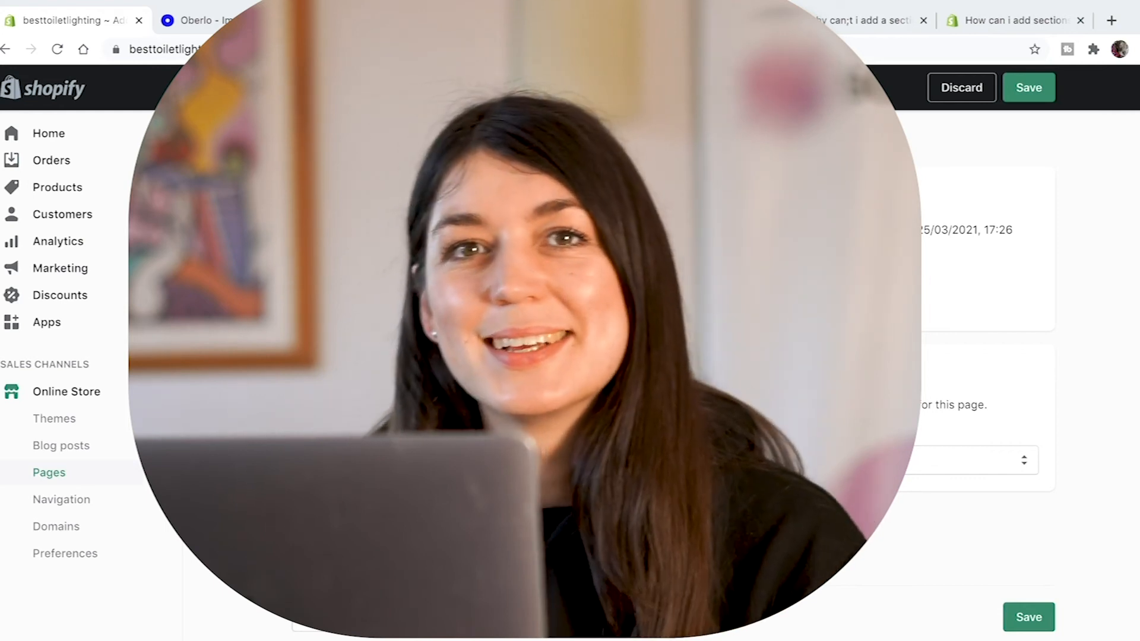
left_click(1028, 625)
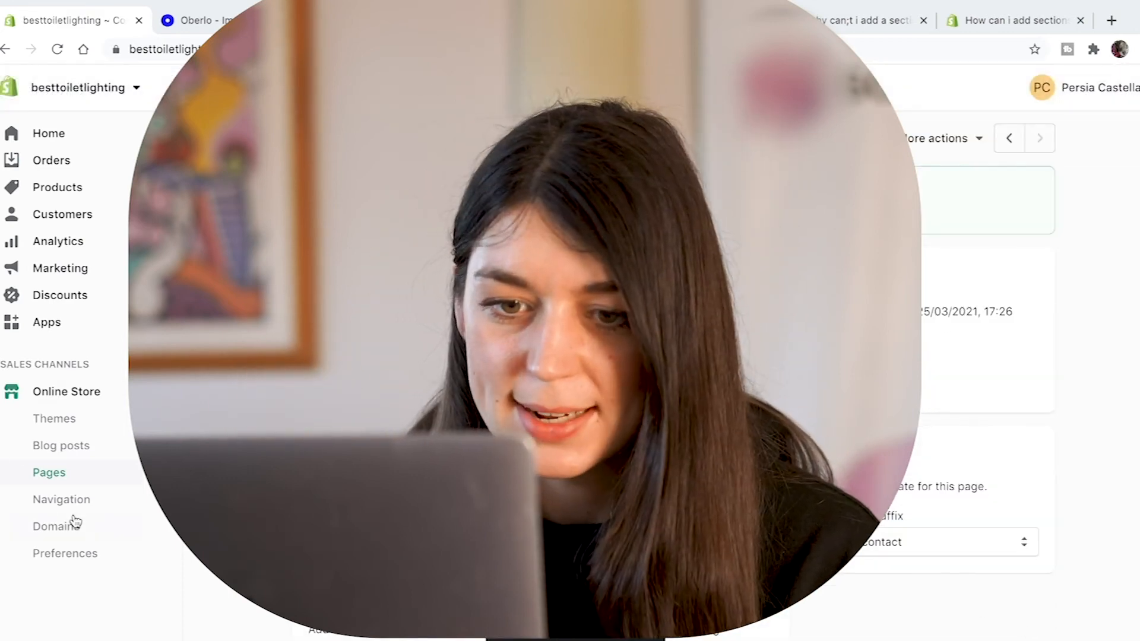
Step: Add a Contact us item linked to the Contact us page to the Main menu and save the menu
left_click(70, 503)
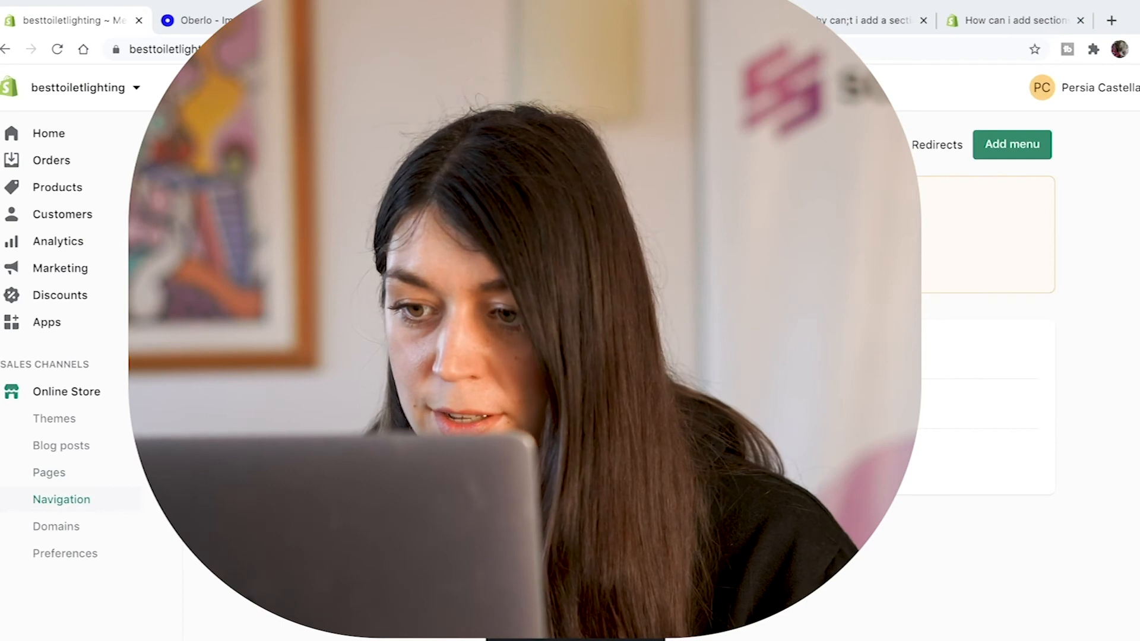
left_click(596, 457)
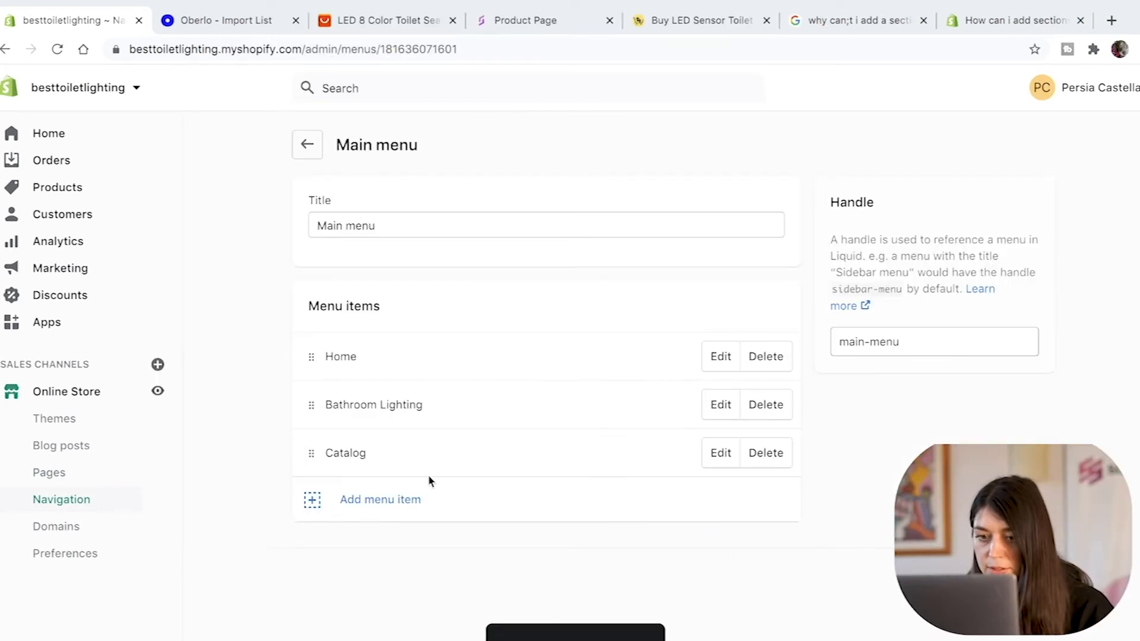
left_click(385, 501)
left_click(440, 439)
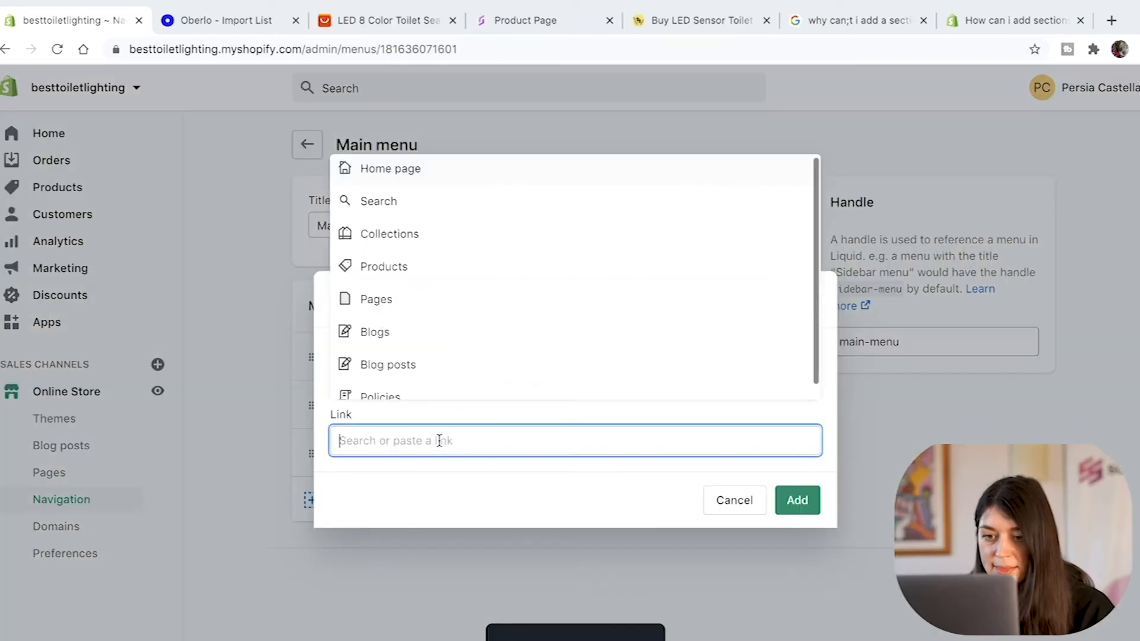
left_click(412, 302)
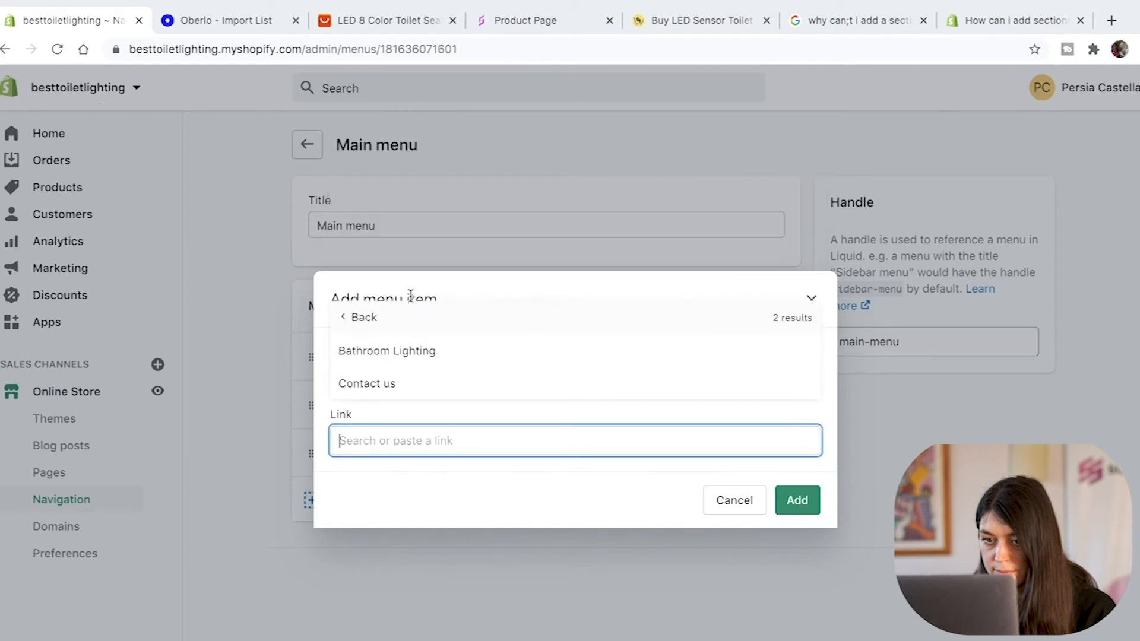
left_click(381, 384)
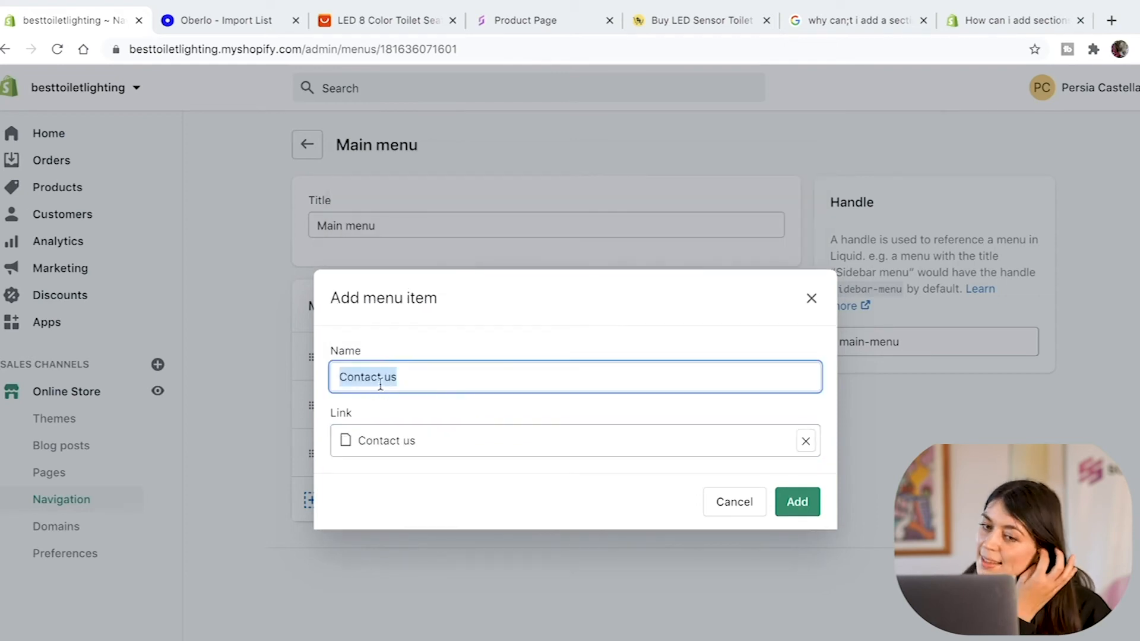
left_click(786, 502)
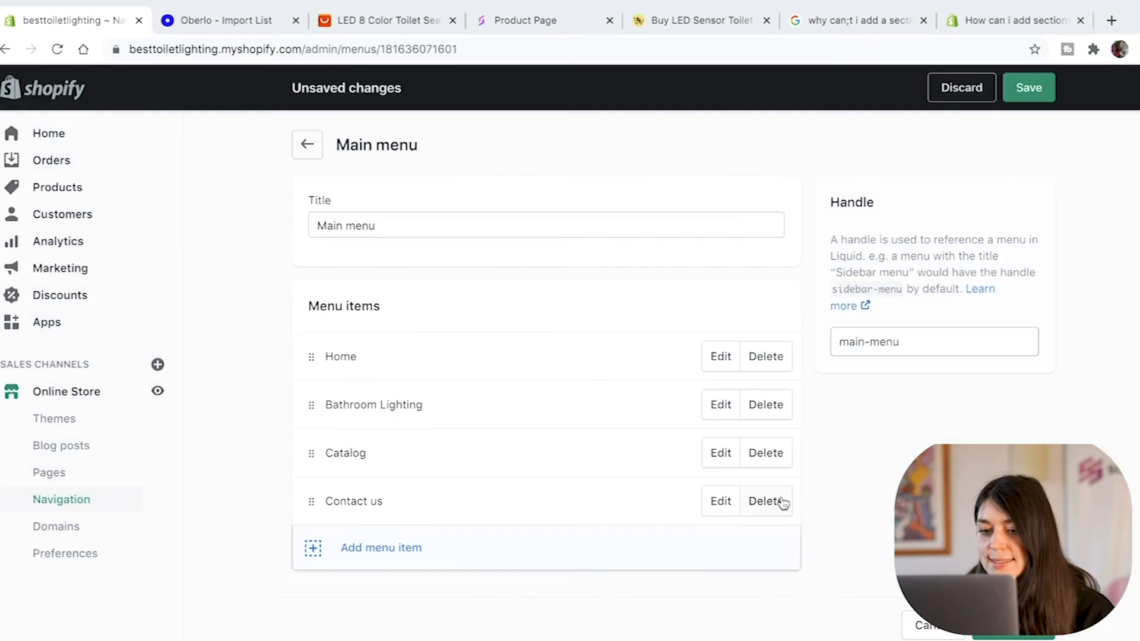
left_click(1013, 626)
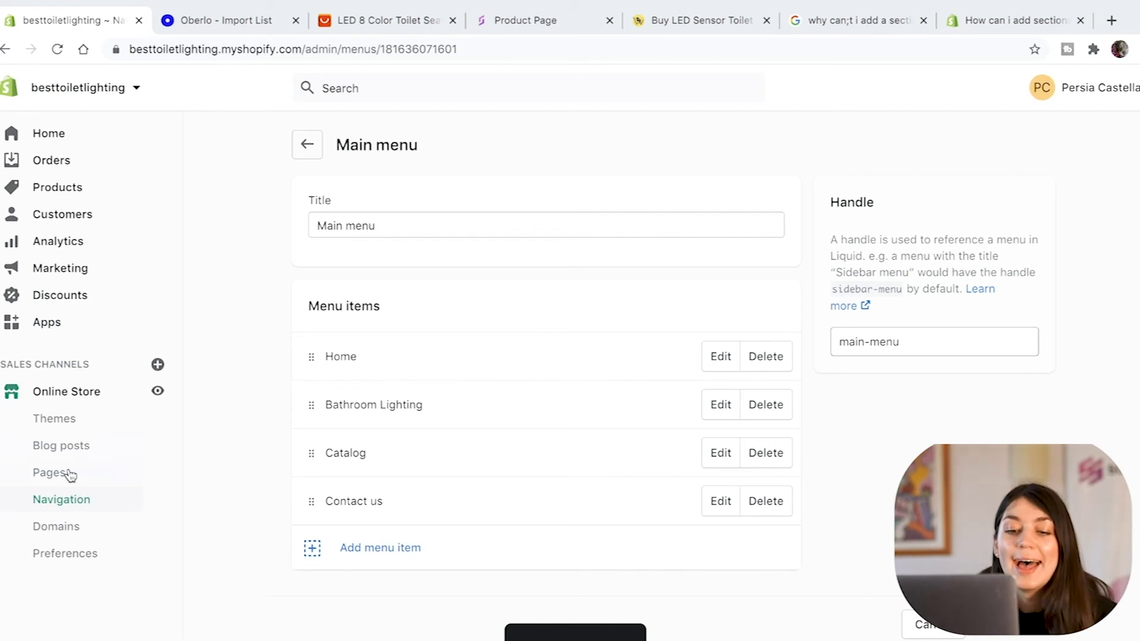
Step: Open the current theme for customising and preview the Contact us page
left_click(72, 392)
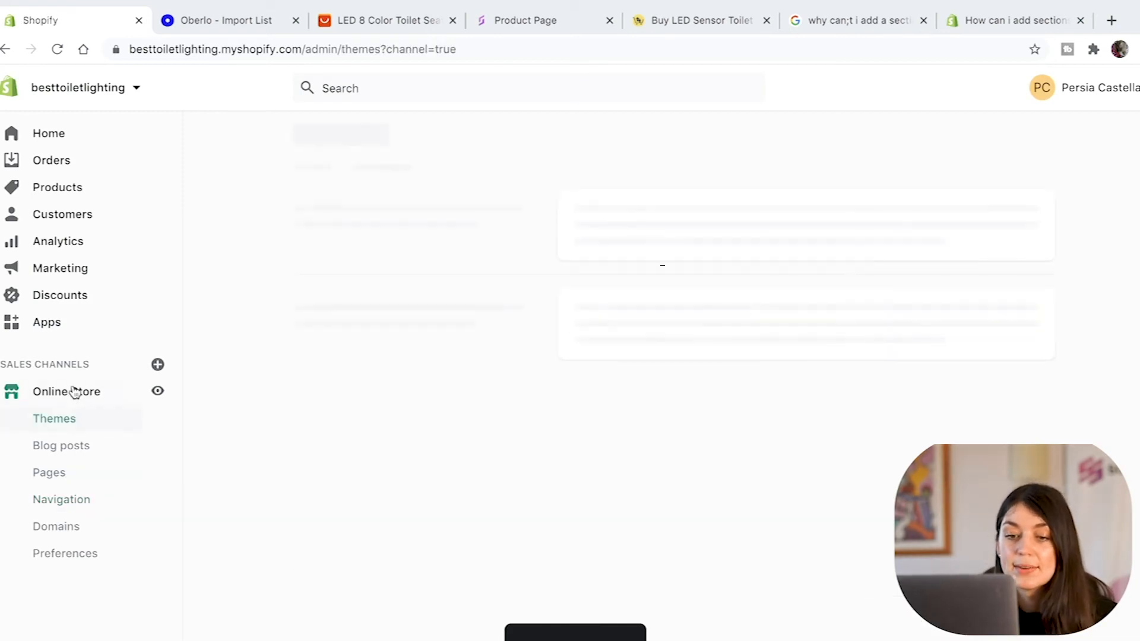
left_click(1039, 322)
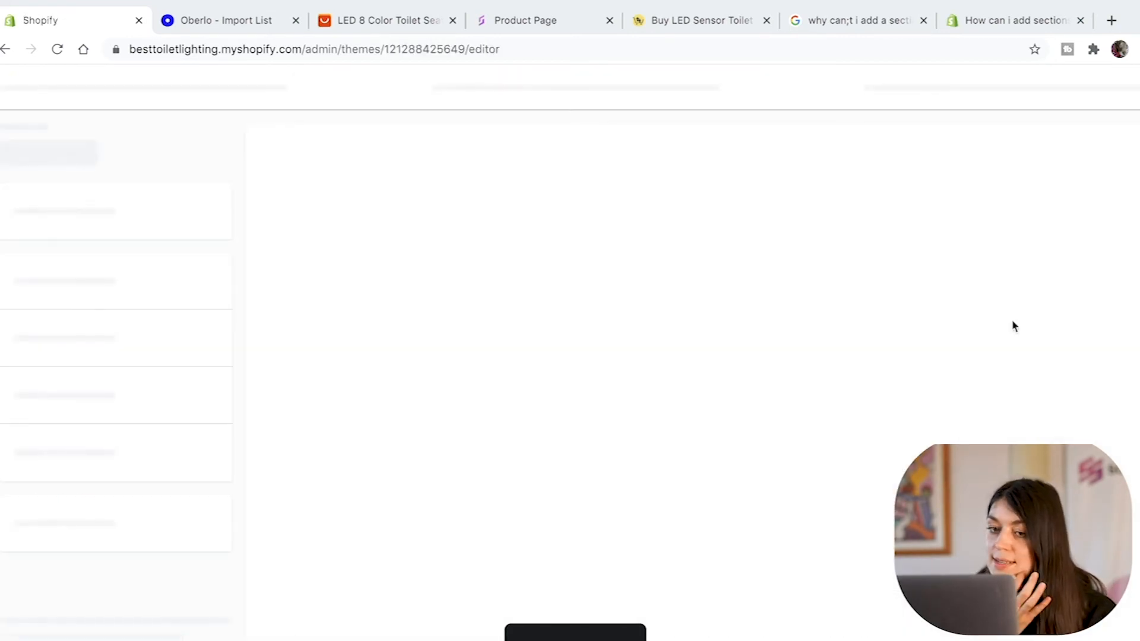
left_click(382, 91)
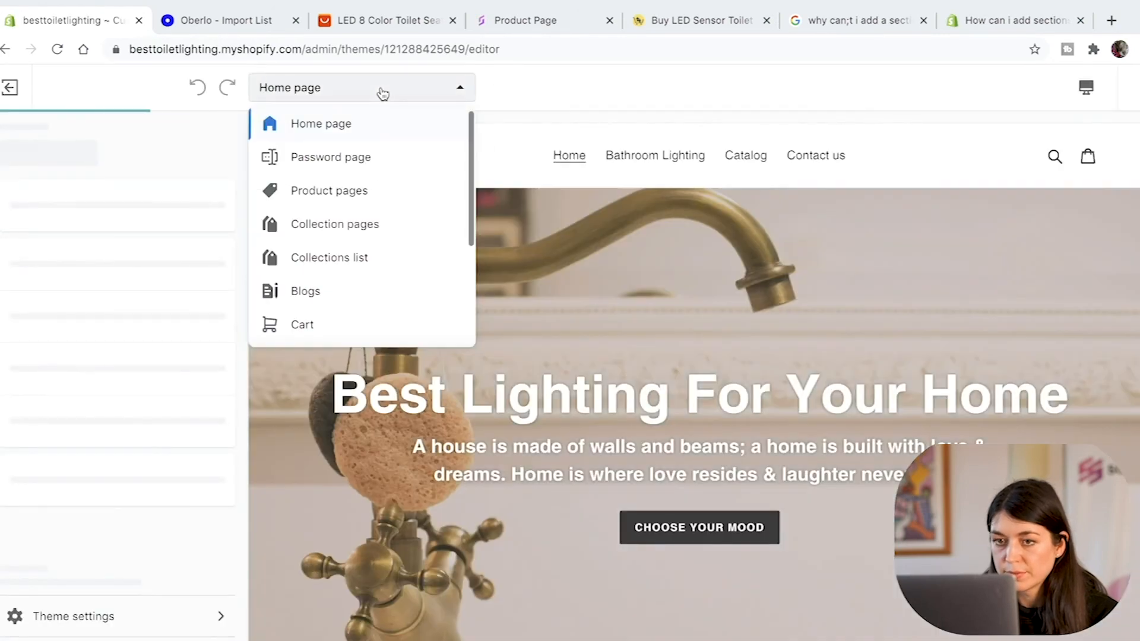
scroll(379, 336, "down", 3)
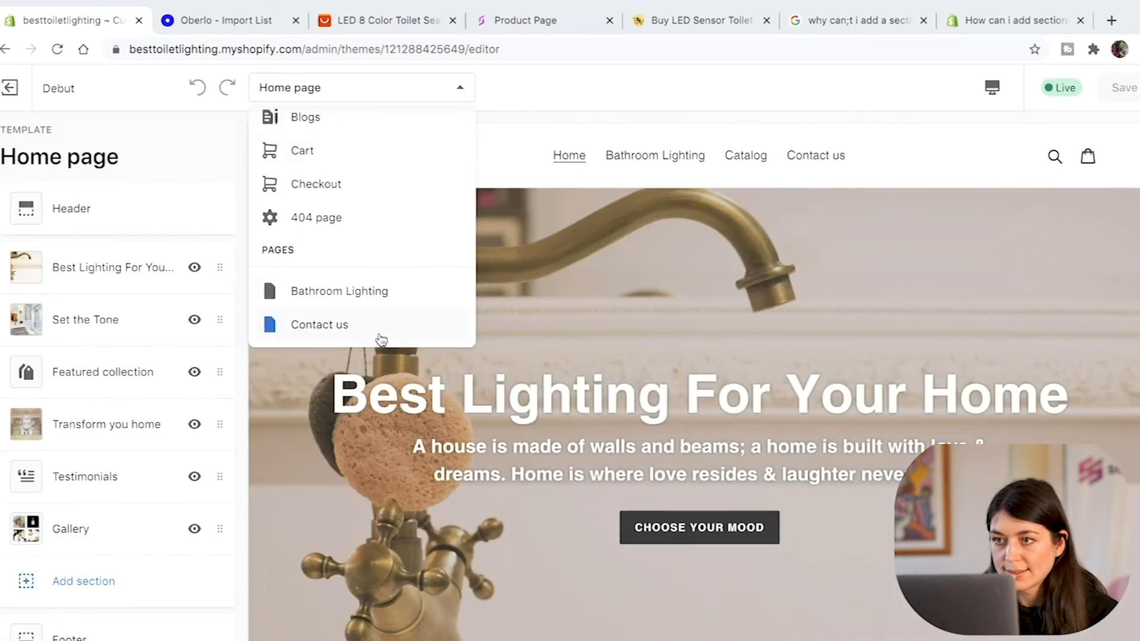
left_click(380, 325)
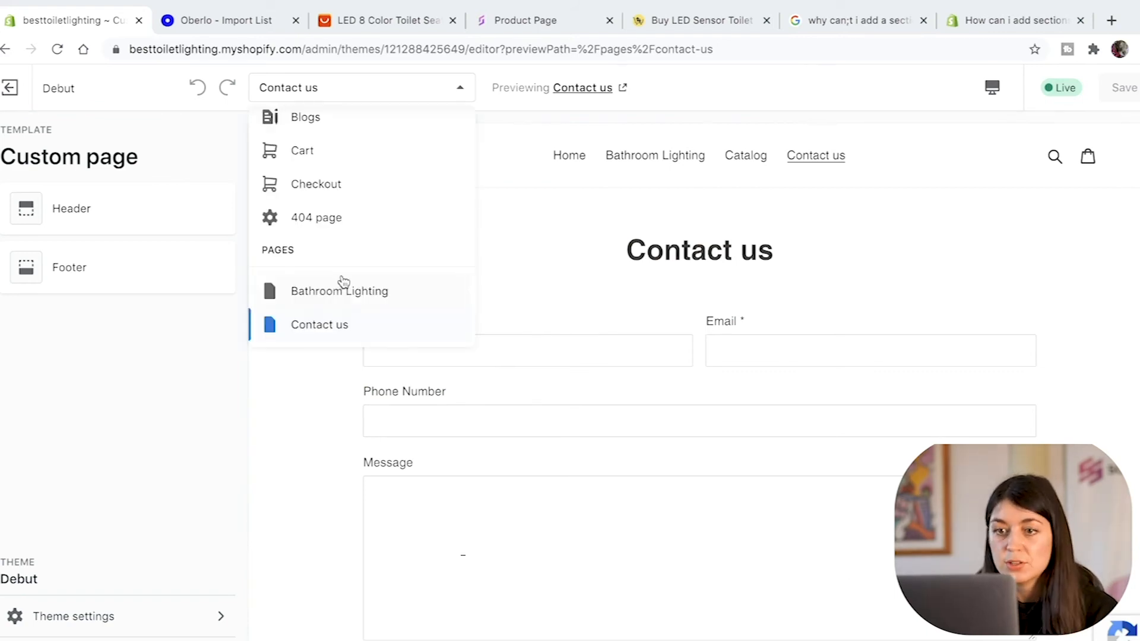
Step: Preview the Bathroom Lighting page, follow the store's Bathroom Lighting menu link and open the 8 Color Toilet Seat LED Night Light product
left_click(338, 291)
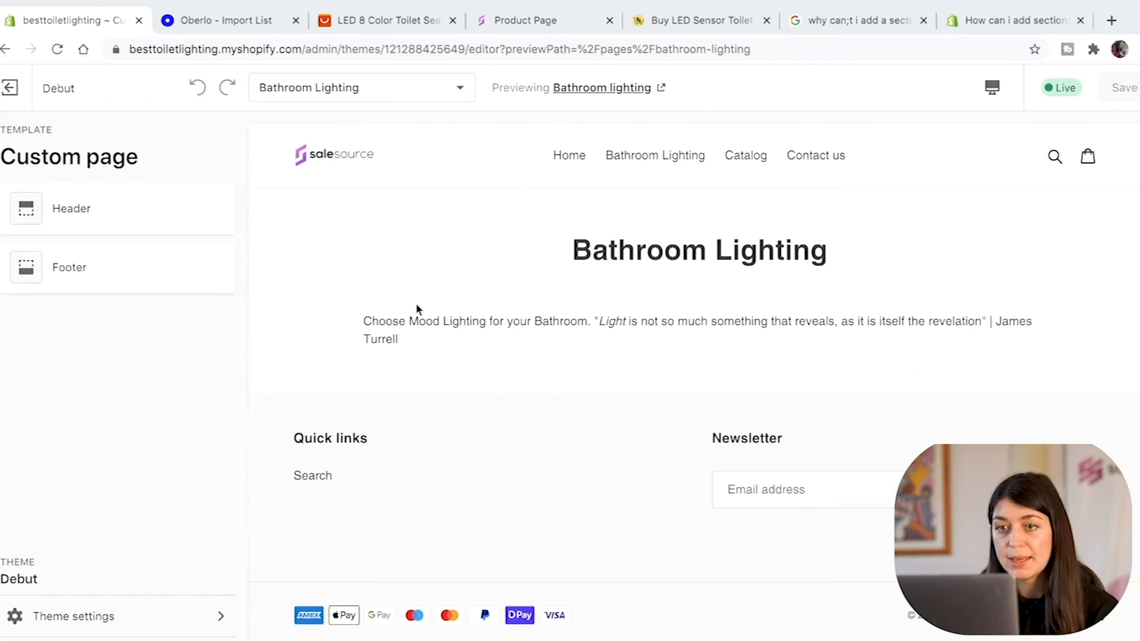
left_click(285, 89)
scroll(314, 136, "up", 5)
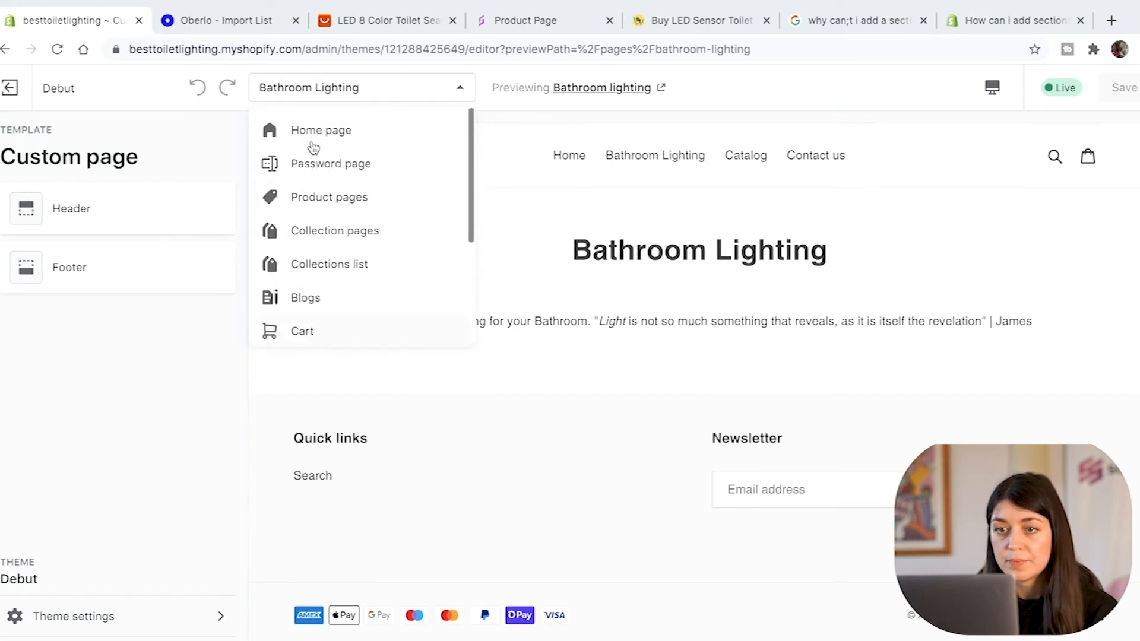
left_click(667, 156)
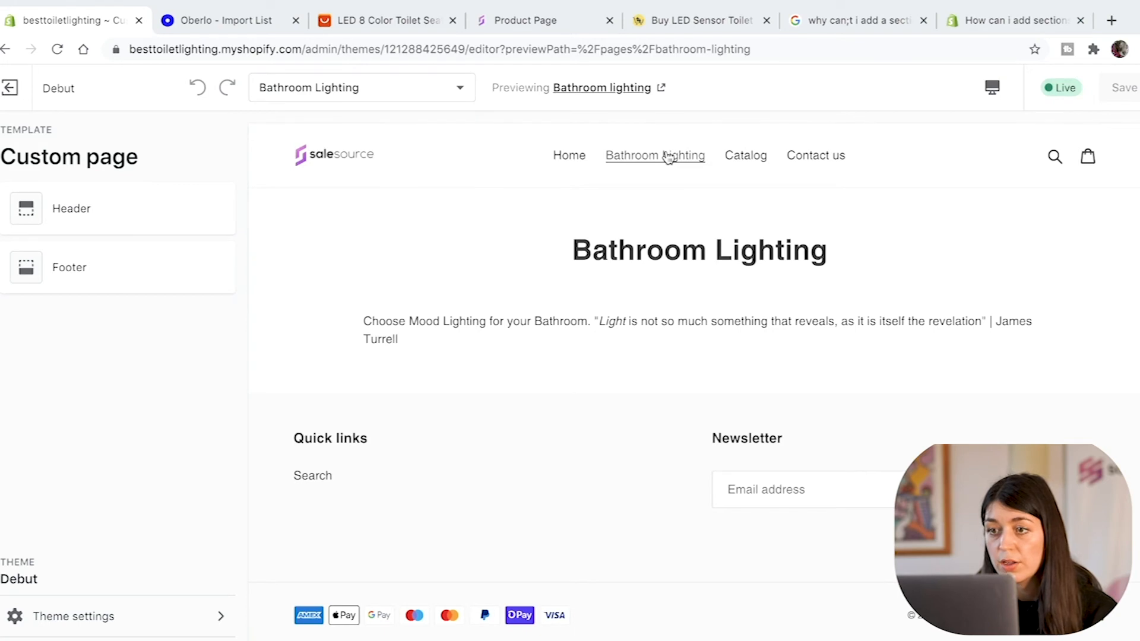
scroll(432, 433, "down", 5)
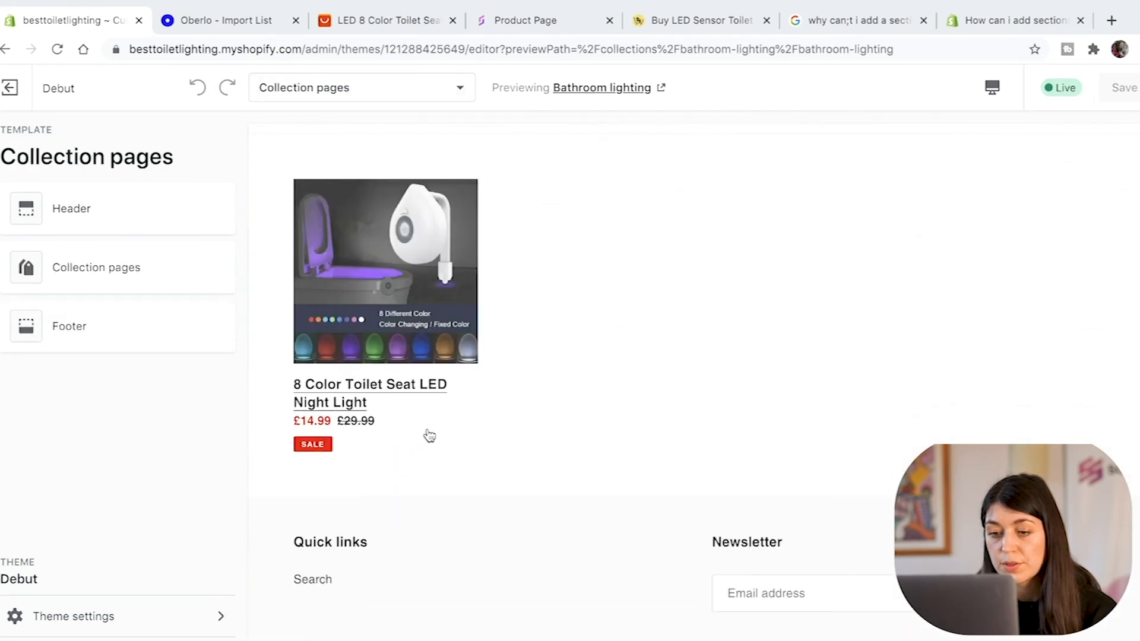
left_click(349, 408)
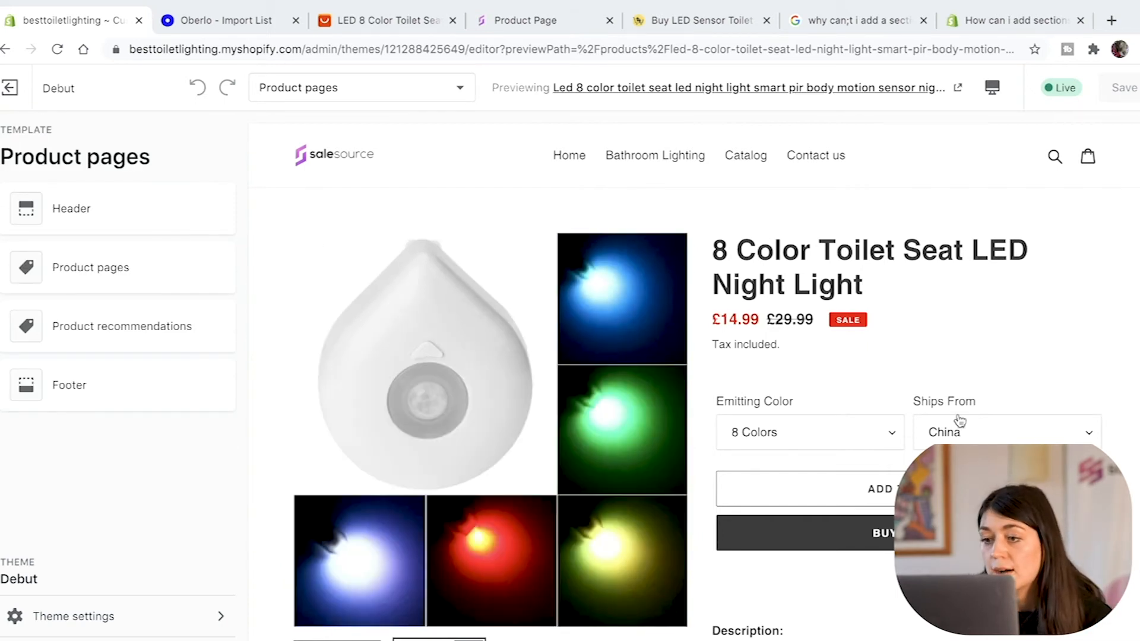
Step: Set the night light's Ships From option to United Kingdom and buy it now to reach the checkout page
left_click(965, 434)
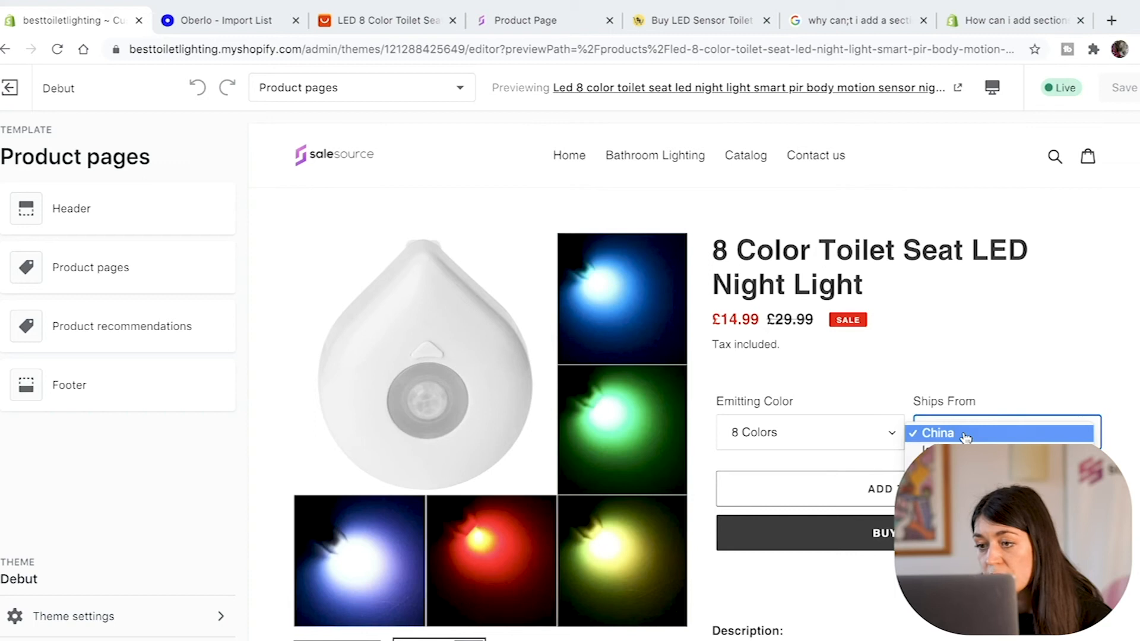
left_click(965, 453)
scroll(959, 440, "down", 3)
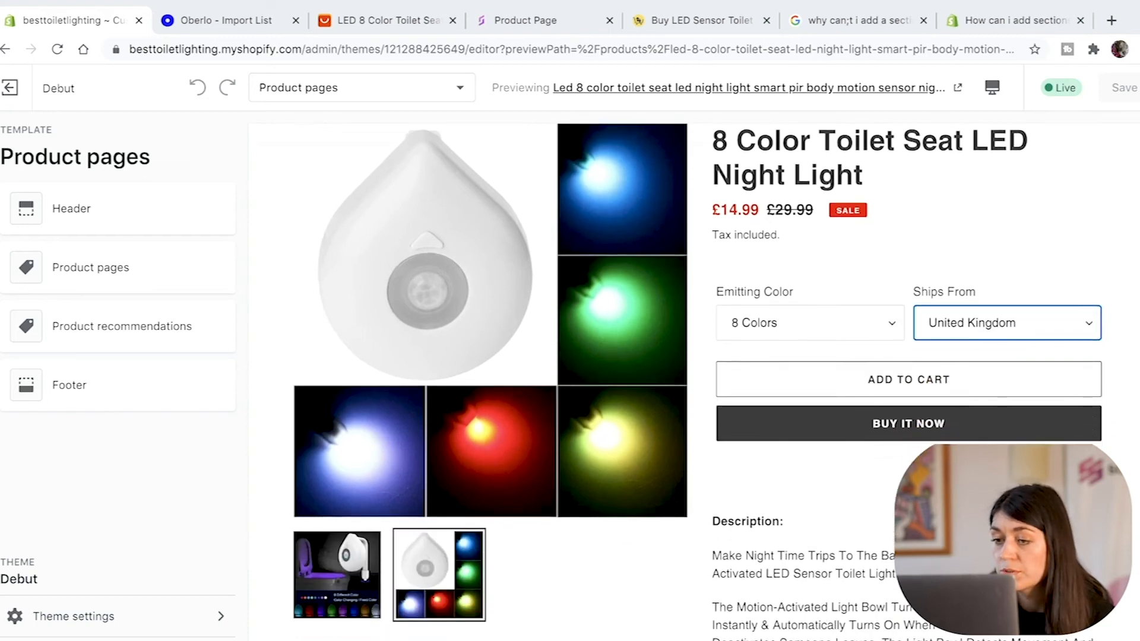
scroll(873, 453, "up", 3)
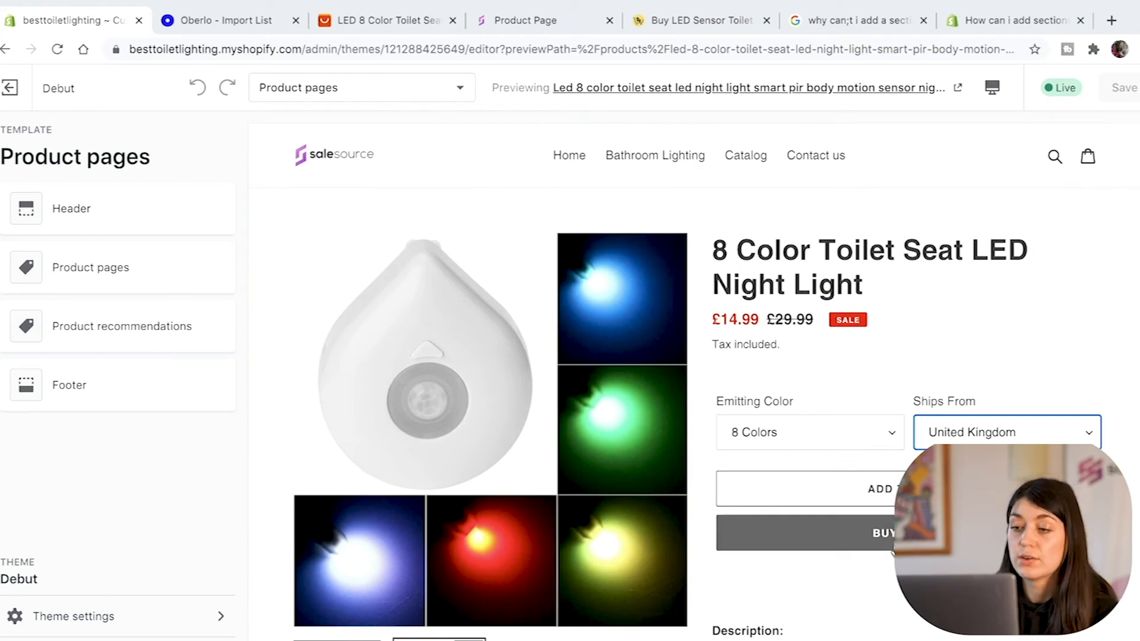
left_click(897, 544)
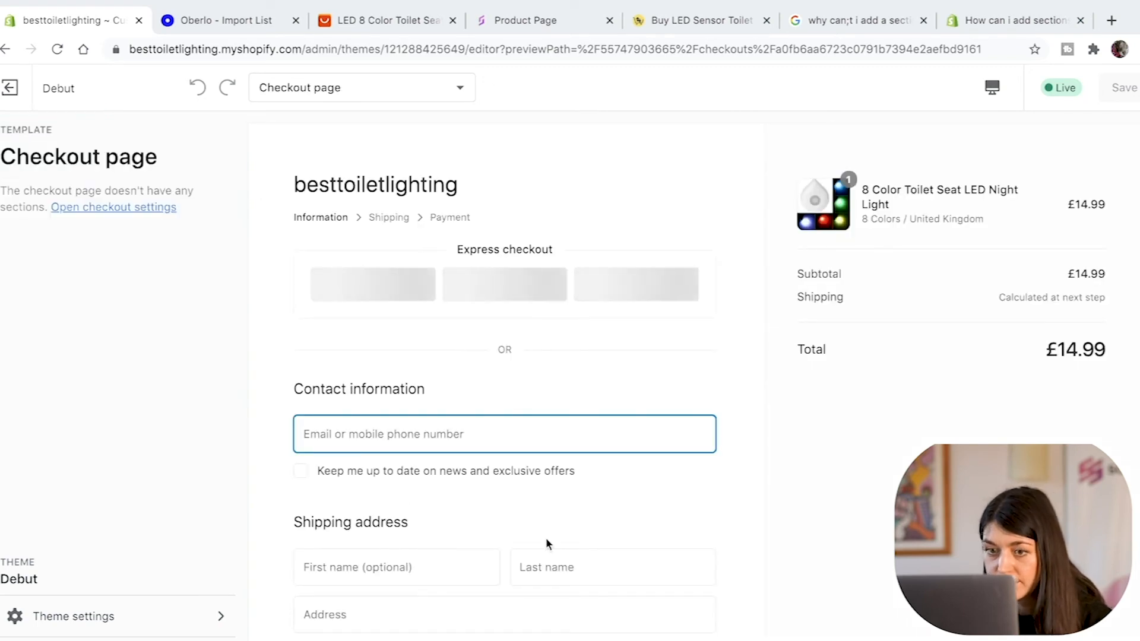
Step: Look through the checkout's contact and shipping address fields and try continuing to shipping with them left empty
scroll(465, 519, "down", 3)
scroll(480, 533, "down", 1)
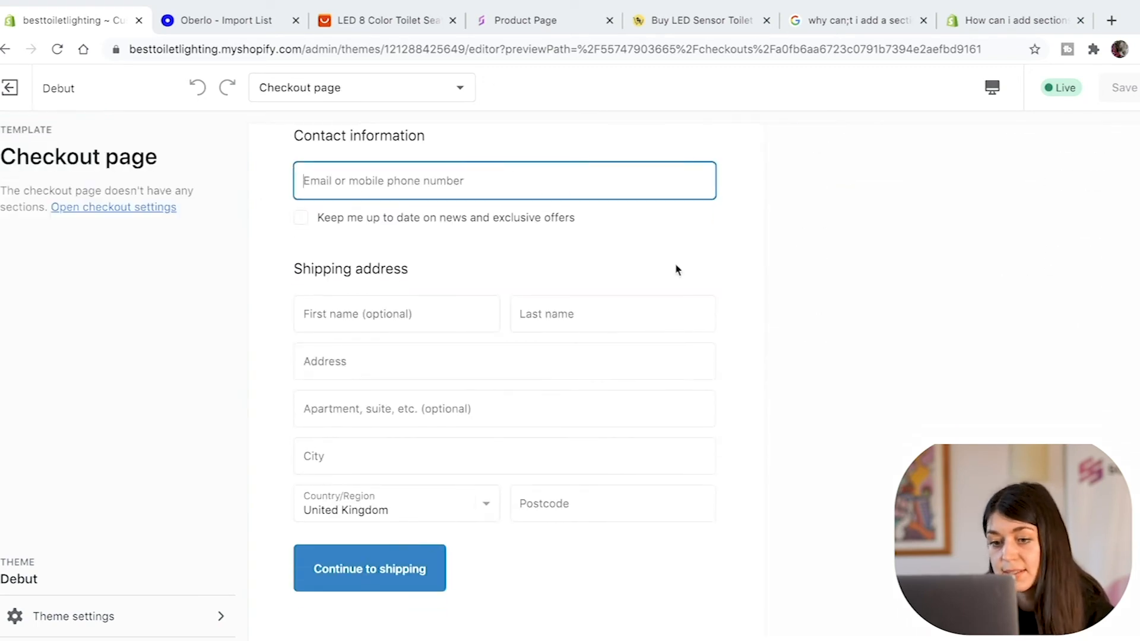
left_click(404, 568)
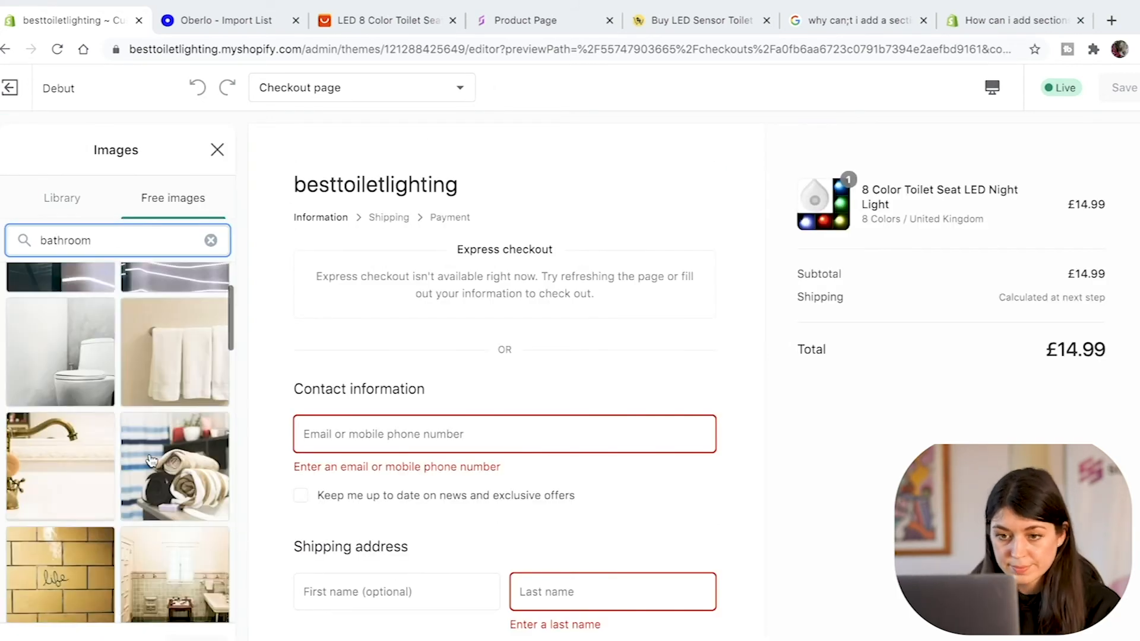
Step: Browse the free bathroom images and change the background image of the checkout's main content area
scroll(76, 463, "down", 1)
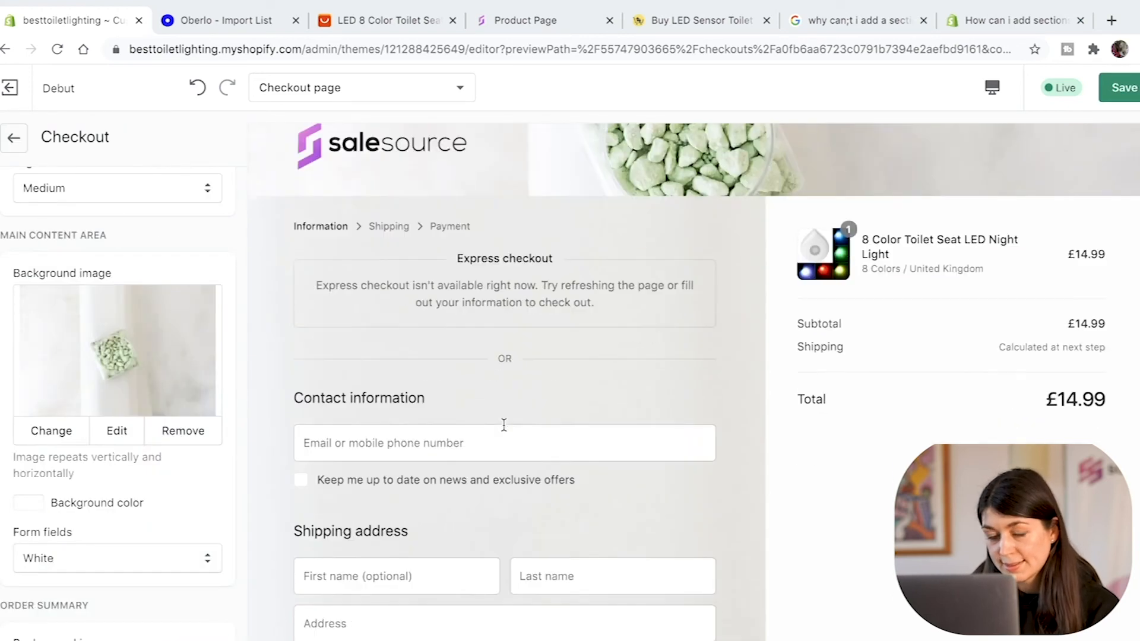
left_click(51, 429)
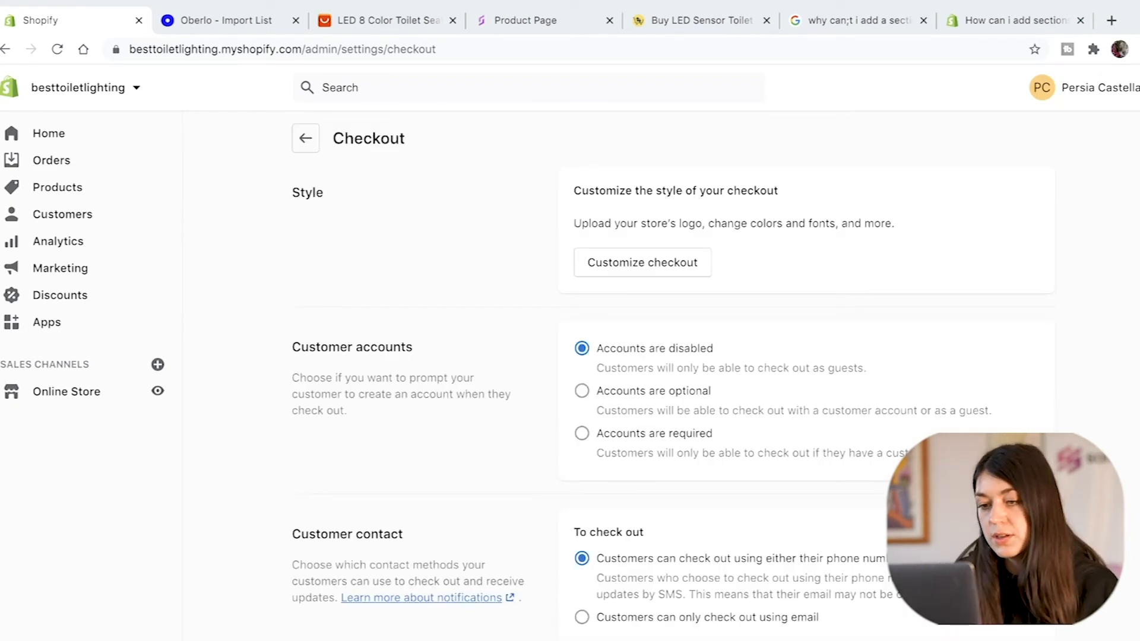
Step: Review the store's Checkout settings, from customer accounts and form options to order processing, email marketing and abandoned checkouts
scroll(402, 573, "down", 4)
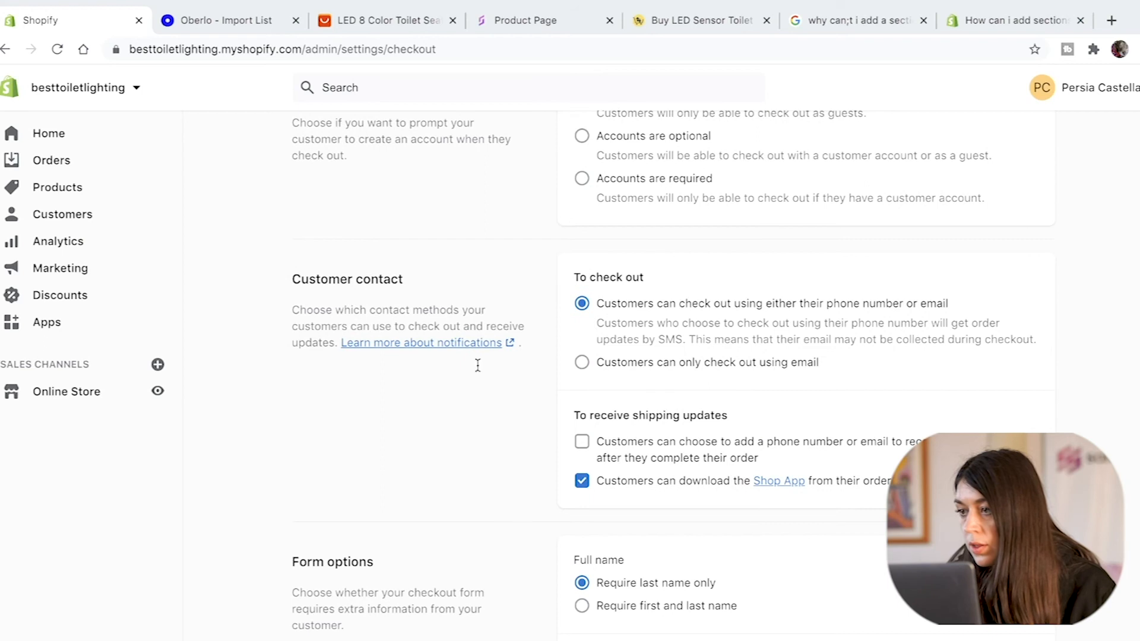
scroll(535, 588, "down", 2)
scroll(534, 579, "up", 6)
scroll(533, 568, "down", 8)
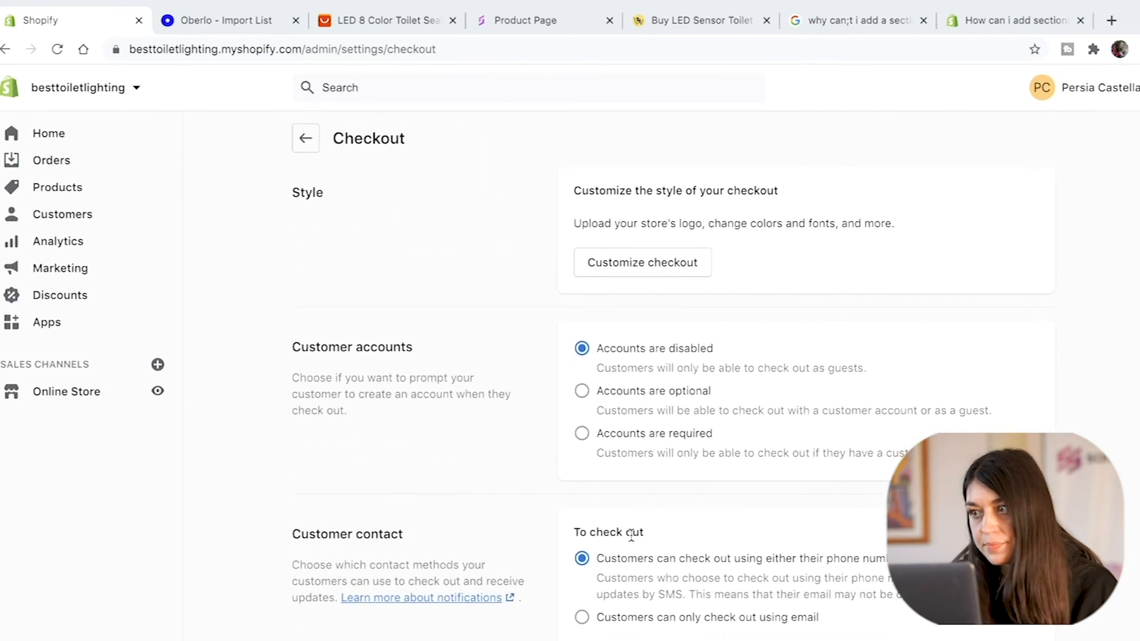
scroll(630, 539, "down", 2)
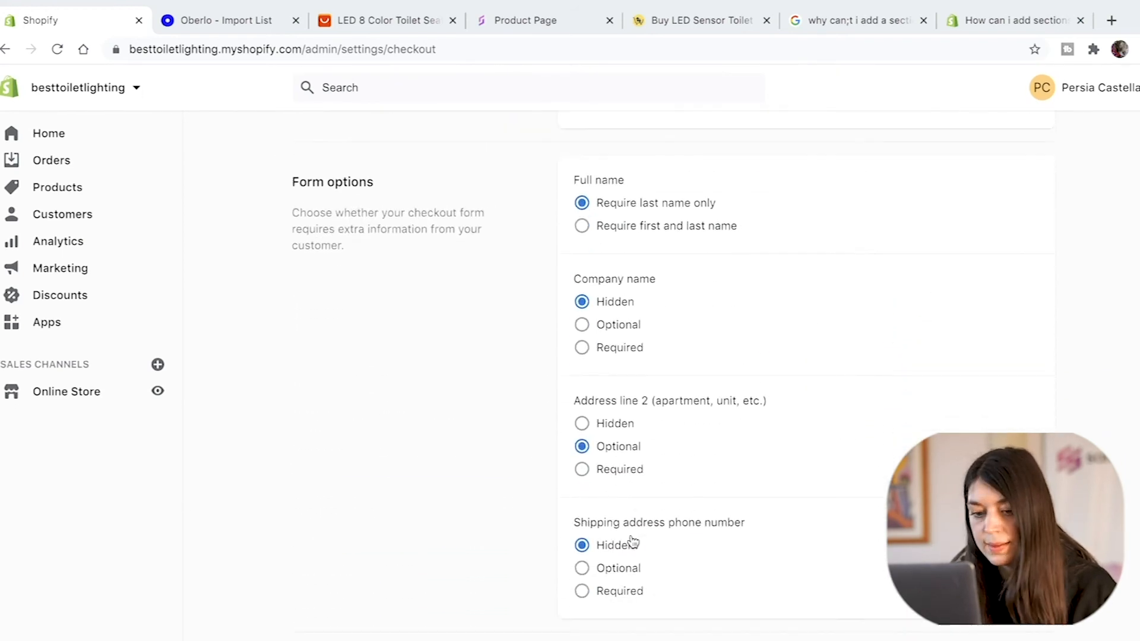
scroll(633, 542, "down", 3)
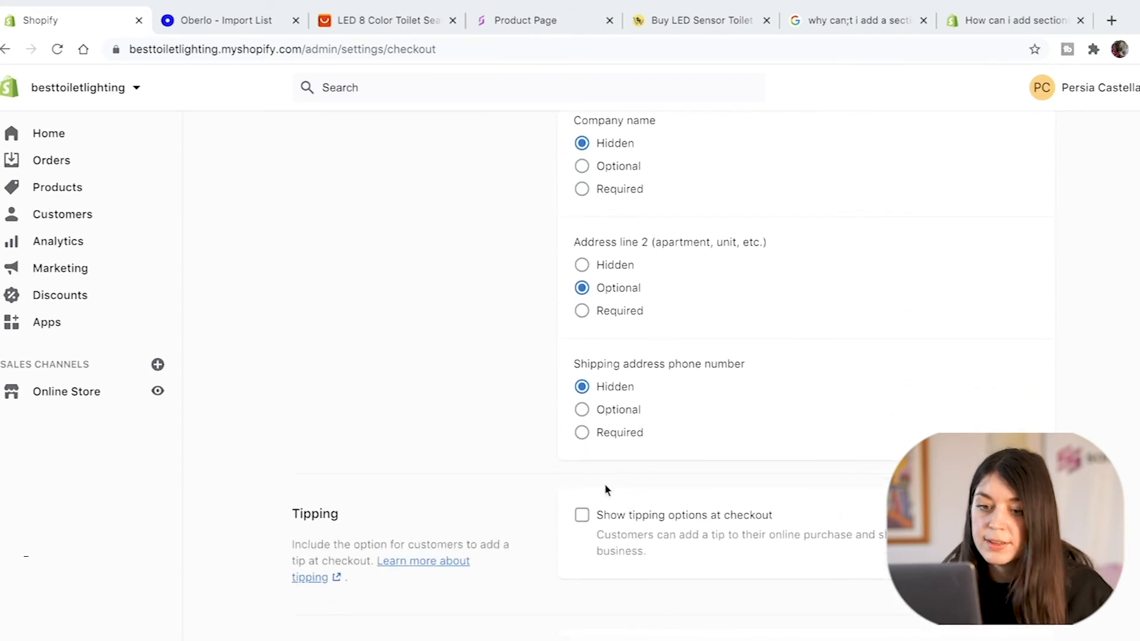
scroll(468, 502, "down", 6)
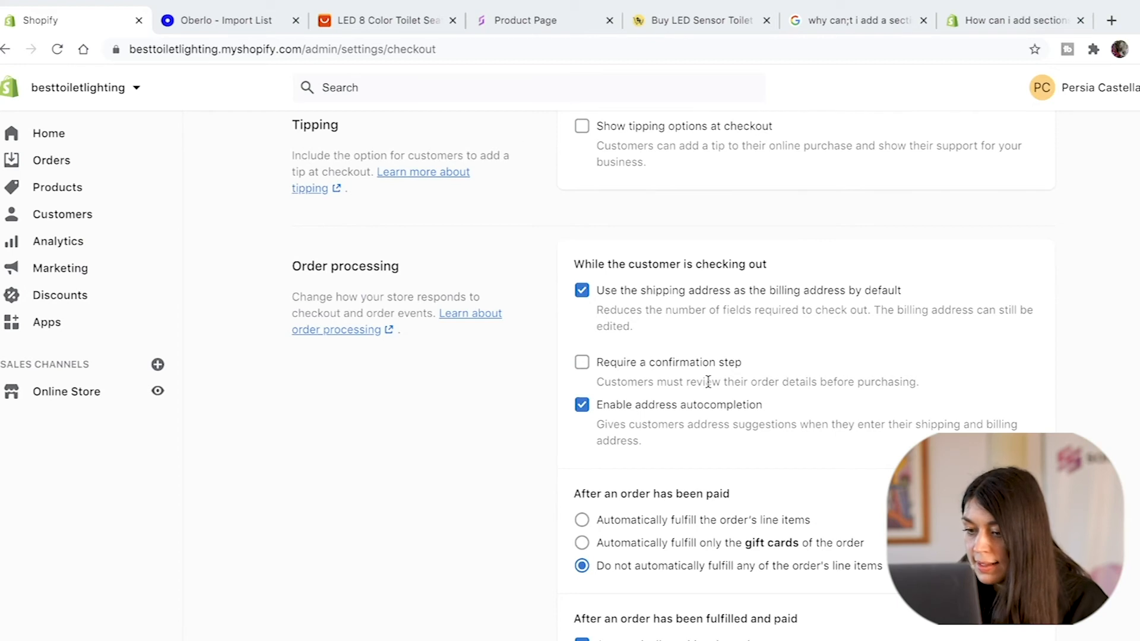
scroll(660, 522, "down", 1)
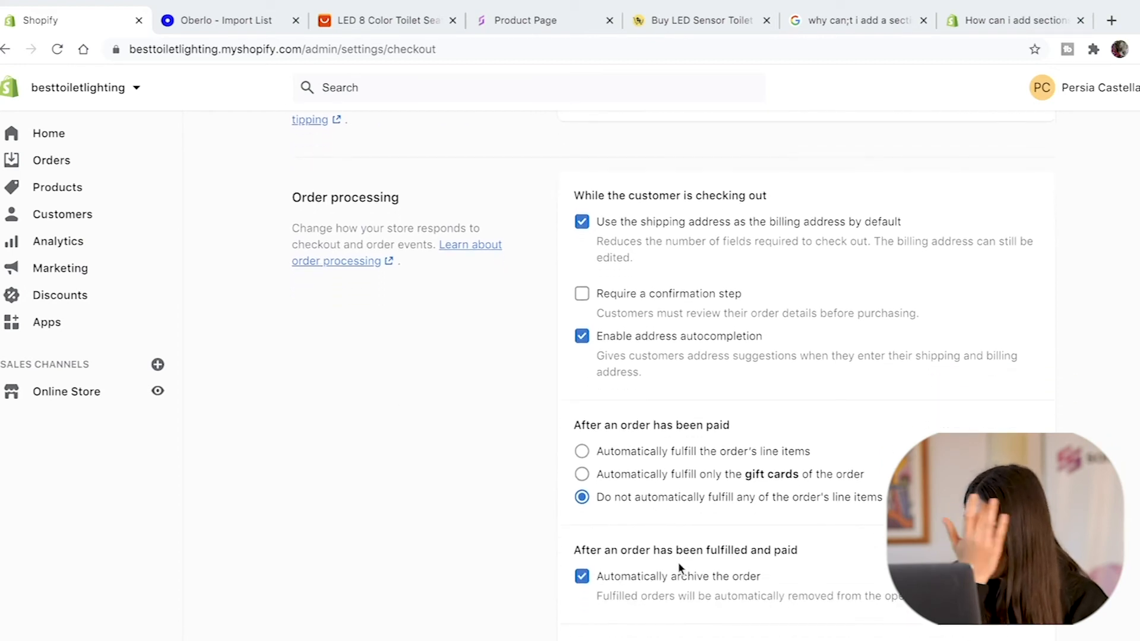
scroll(680, 568, "down", 2)
scroll(681, 568, "down", 6)
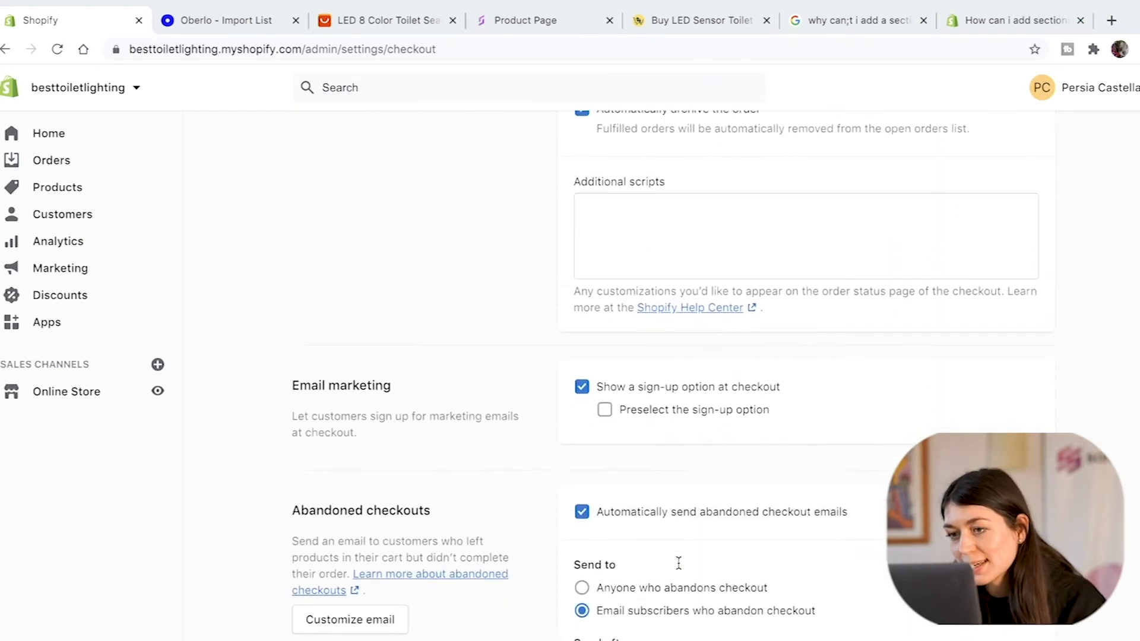
scroll(681, 568, "down", 4)
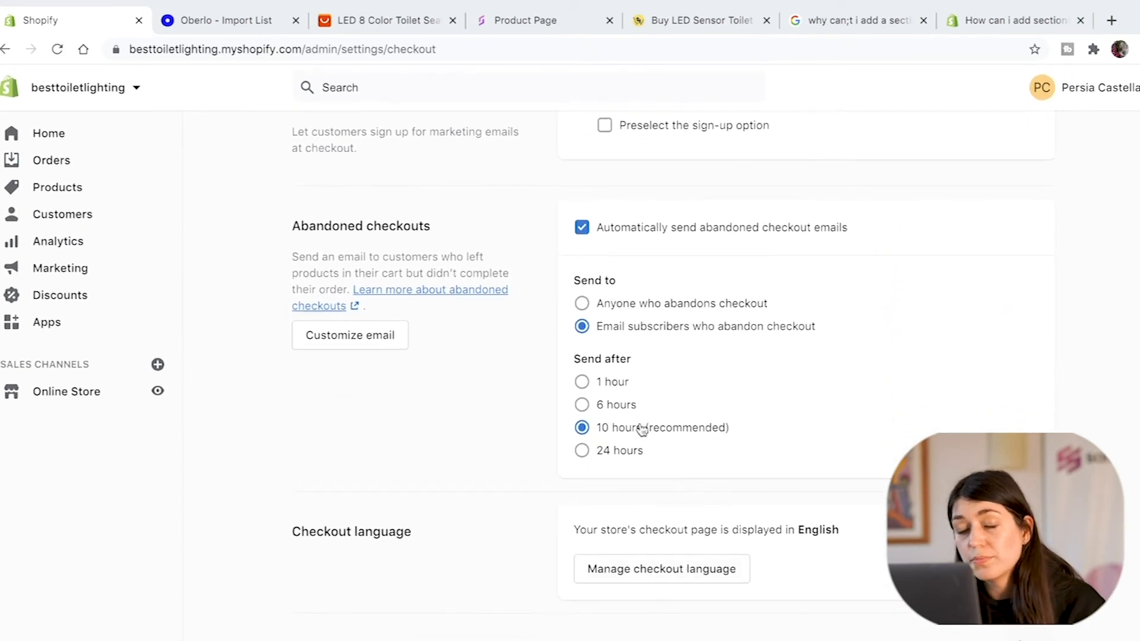
scroll(487, 477, "up", 10)
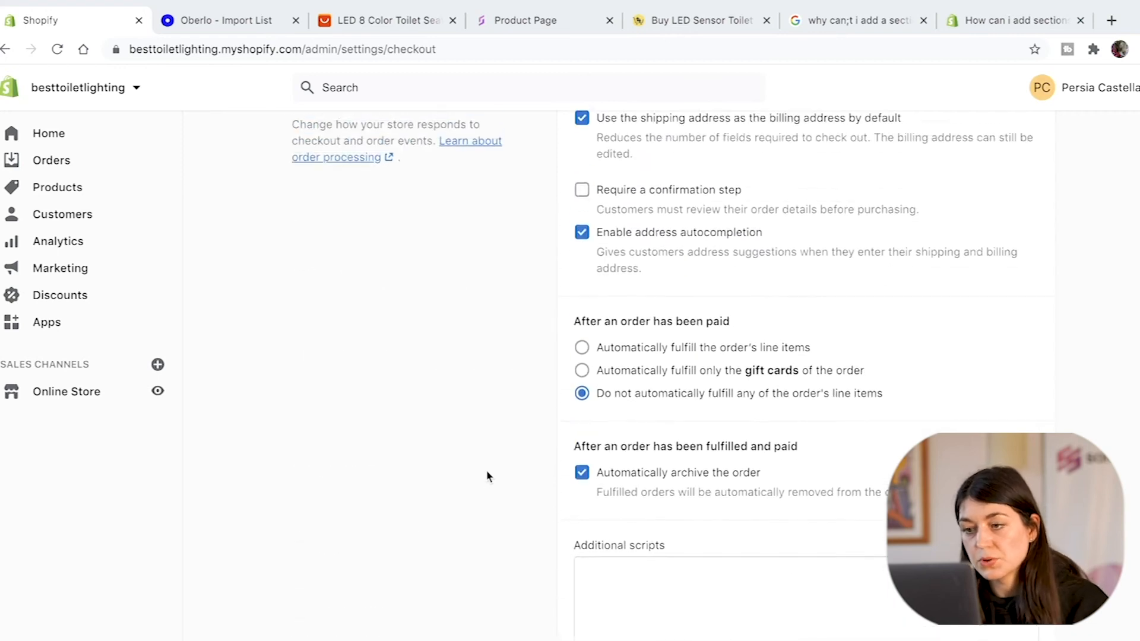
scroll(487, 477, "up", 10)
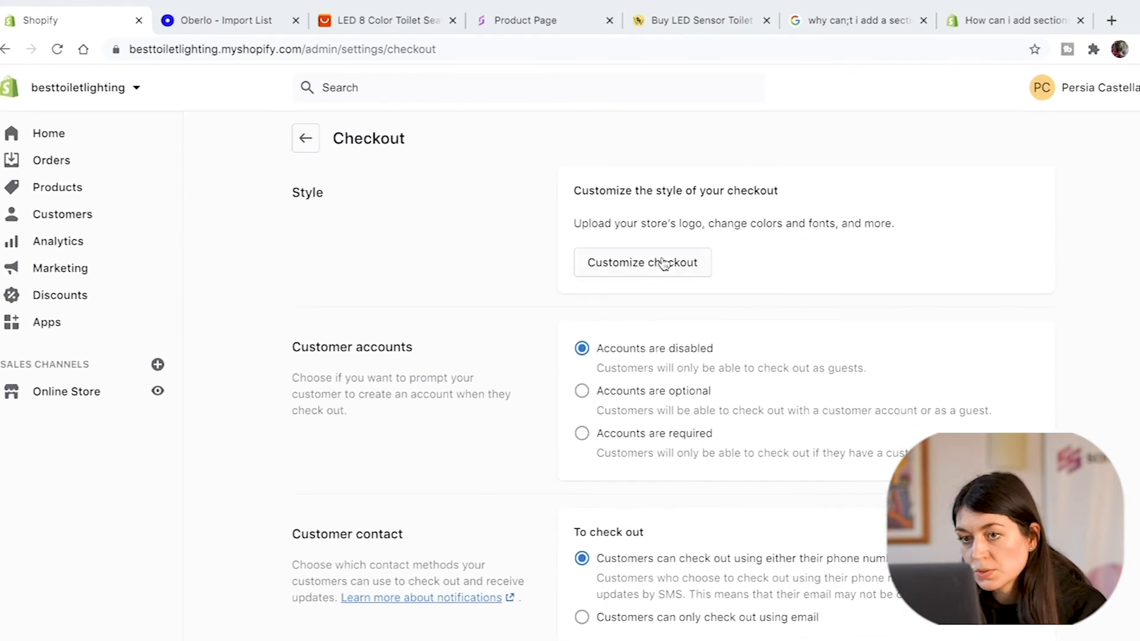
Step: Open the checkout customisation and inspect the payment section of the preview, choosing the PayPal option
left_click(664, 264)
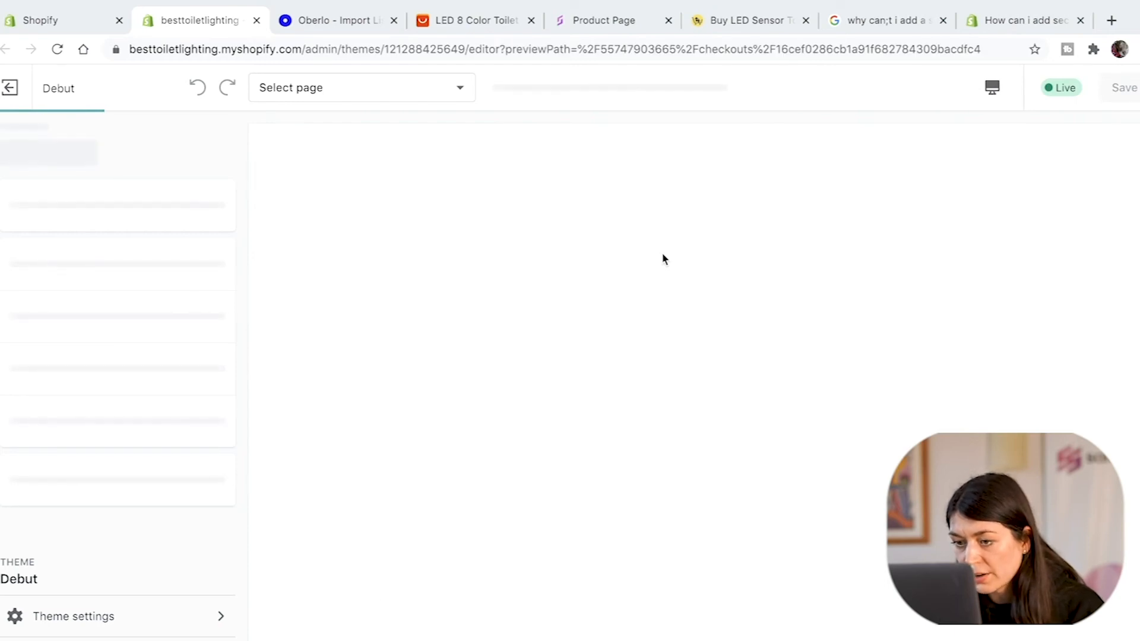
scroll(295, 501, "down", 5)
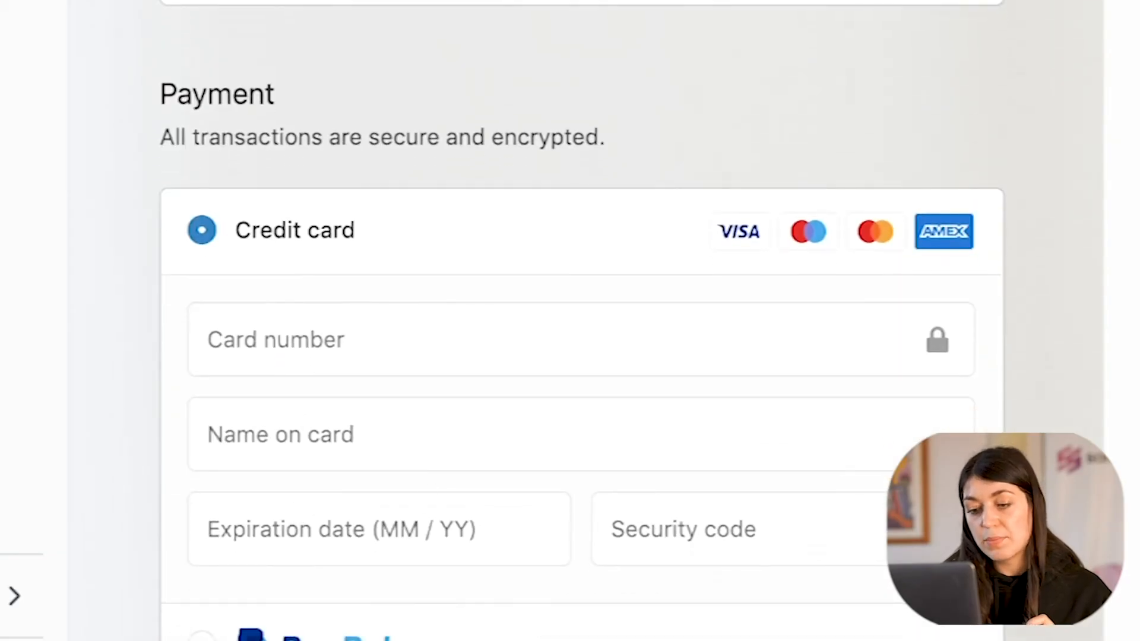
left_click(201, 635)
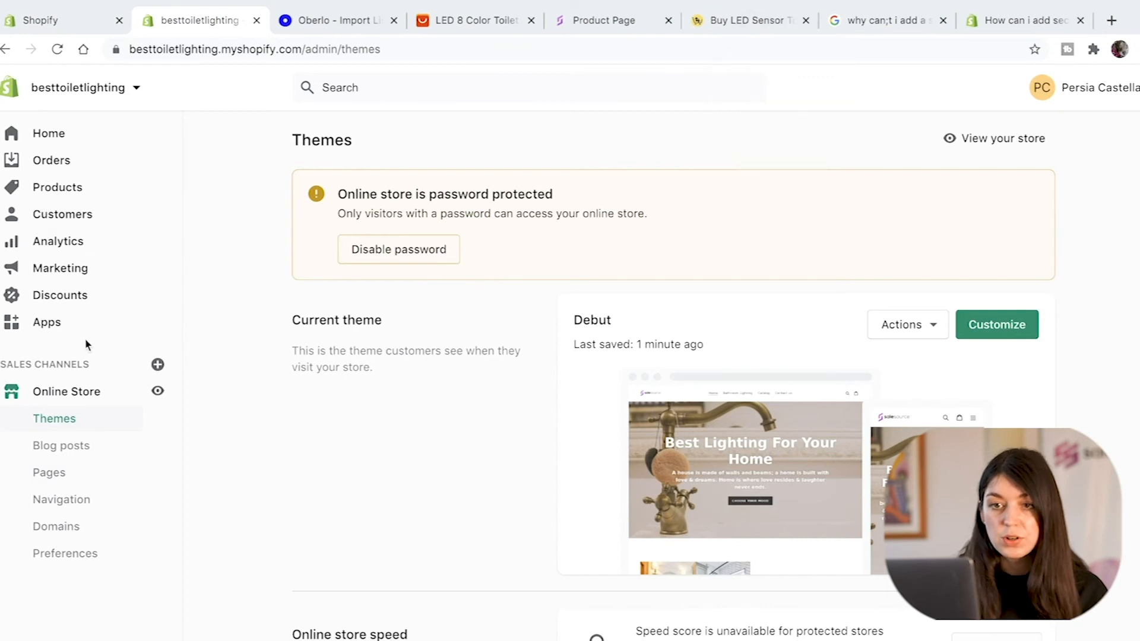
Step: Open the Online Store preferences and set the homepage title to "Best Lighting For Your Bathroom"
left_click(49, 639)
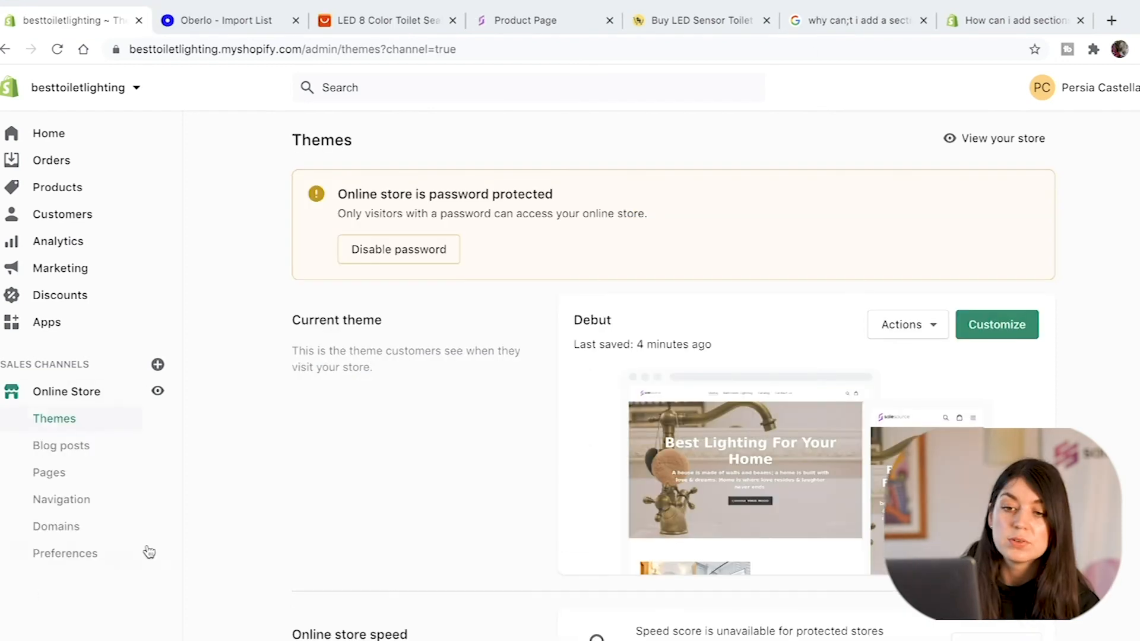
left_click(69, 564)
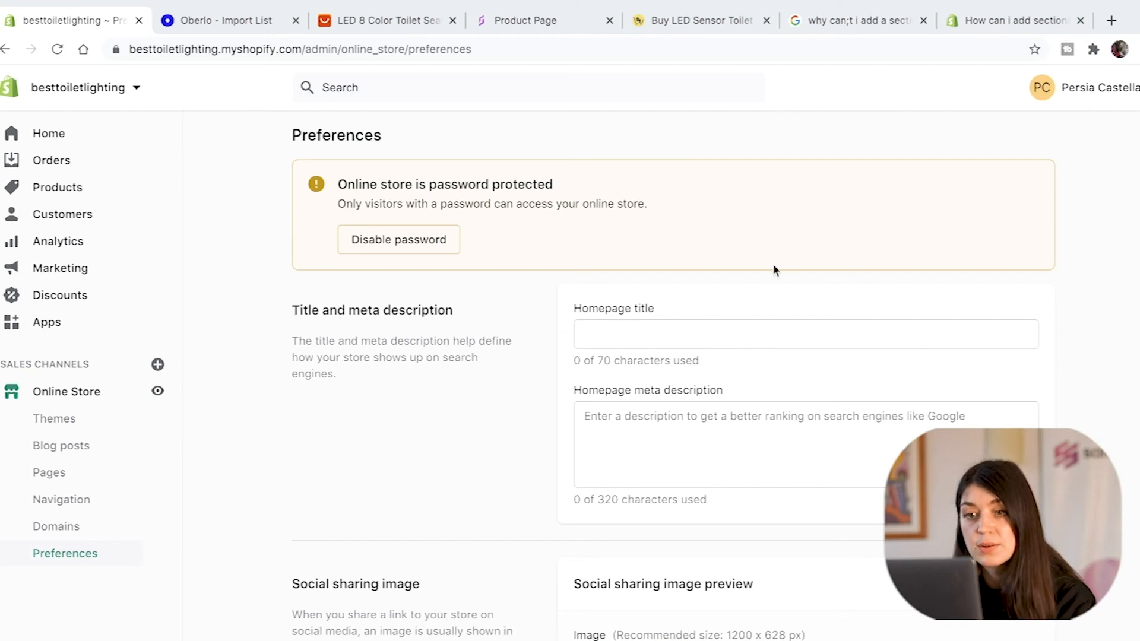
left_click(672, 338)
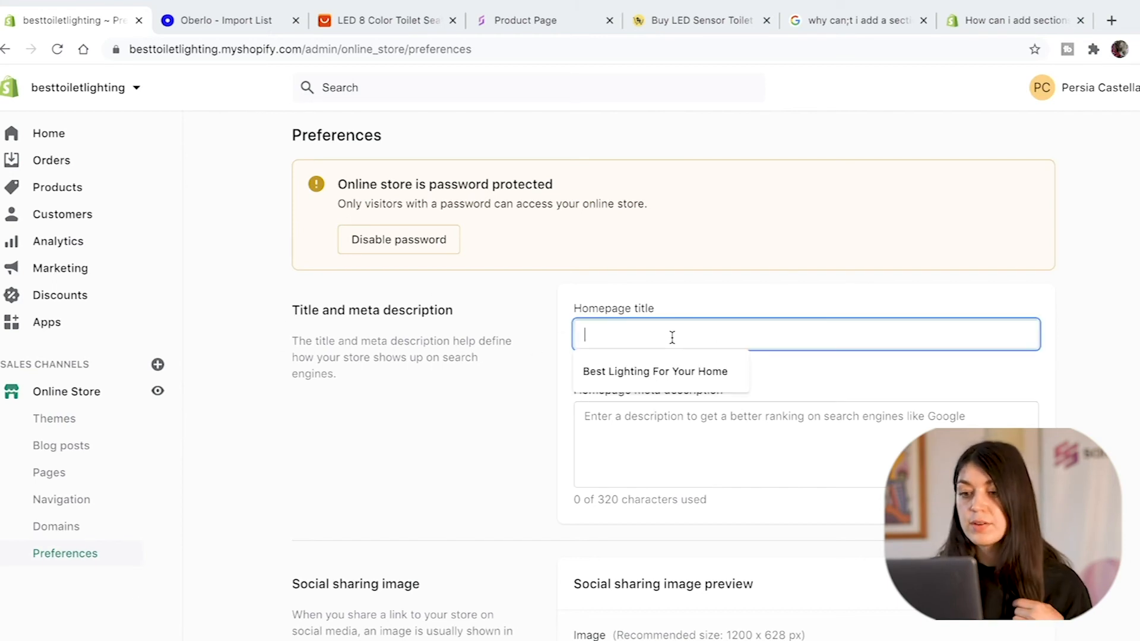
left_click(662, 380)
double_click(713, 340)
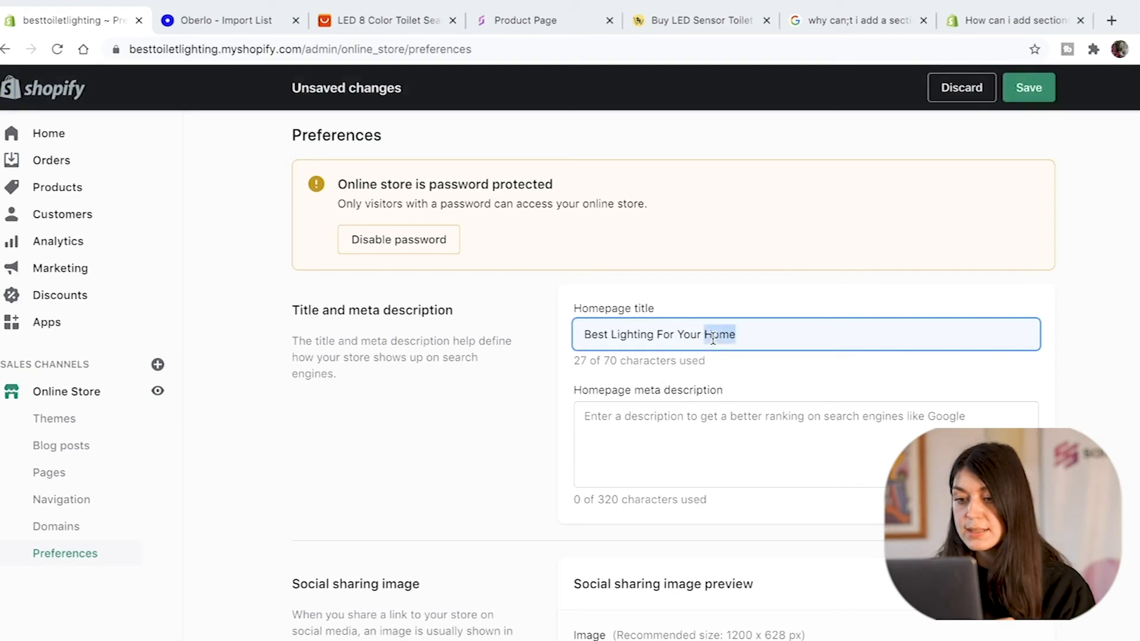
type("Batthroom")
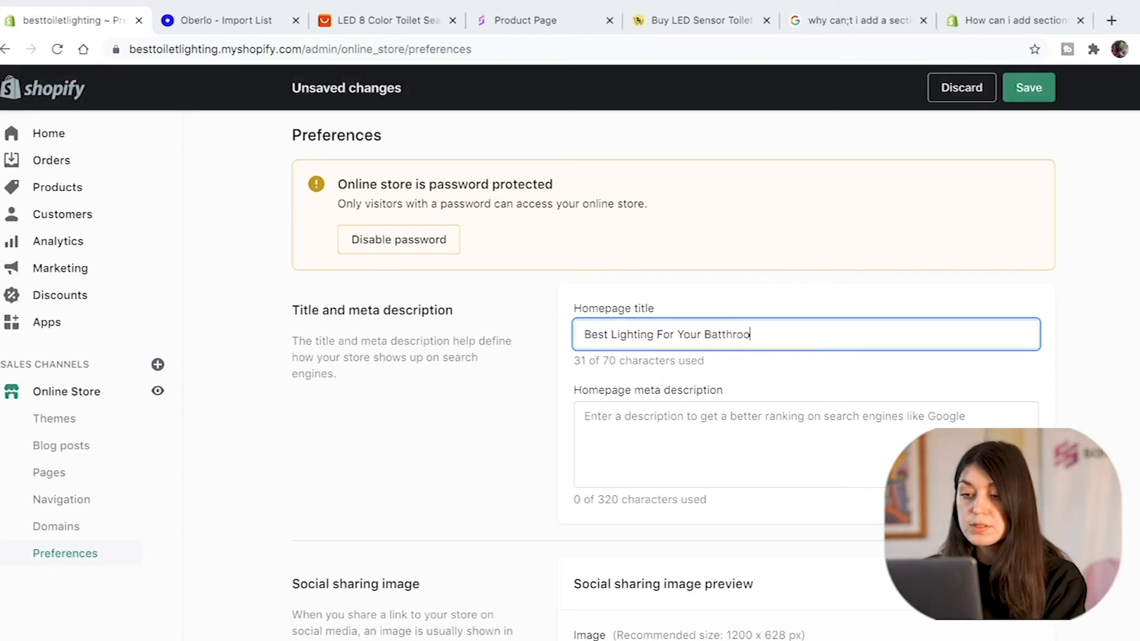
left_click(725, 335)
key("BackSpace")
Step: Search Google for "bathroom lighting" to find sample wording for the homepage meta description
left_click(686, 445)
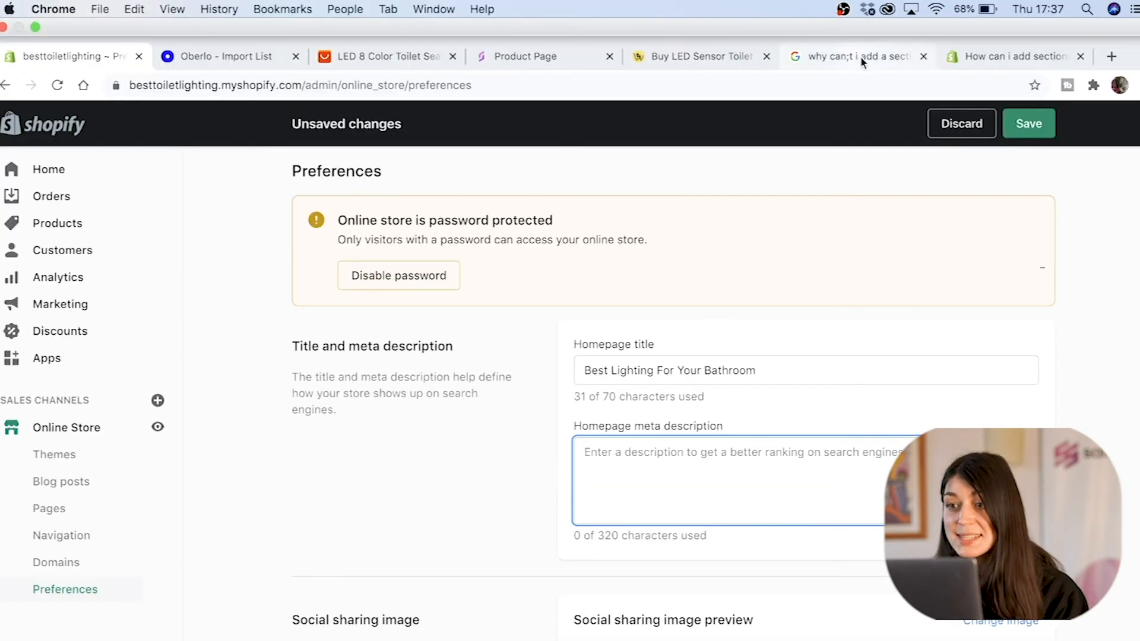
left_click(843, 20)
scroll(428, 153, "up", 3)
triple_click(408, 100)
type("bathroo")
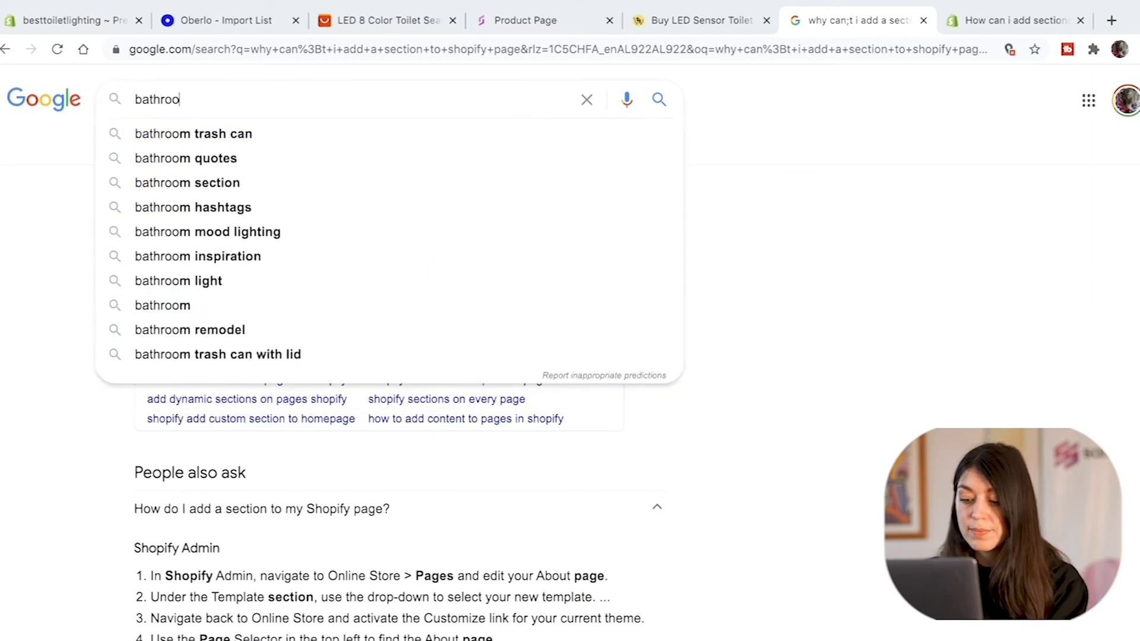
type("m lighting")
key("Return")
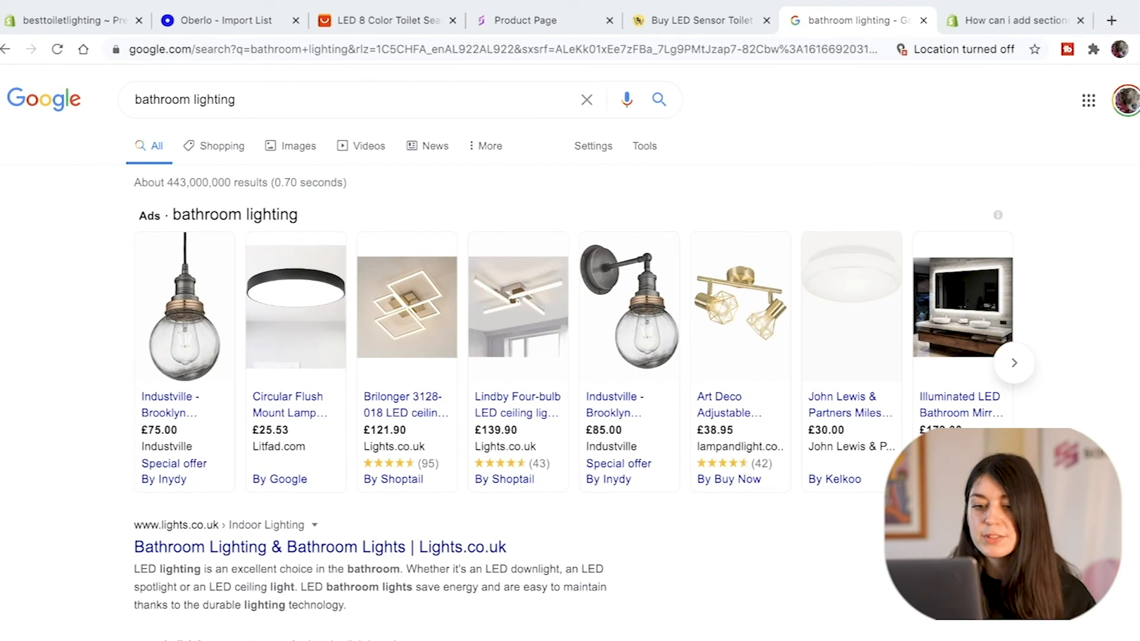
Step: Copy The Lighting Superstore's result description, from "Buy from a quality range" to "variety of styles", into the homepage meta description
scroll(223, 440, "down", 1)
scroll(223, 440, "down", 2)
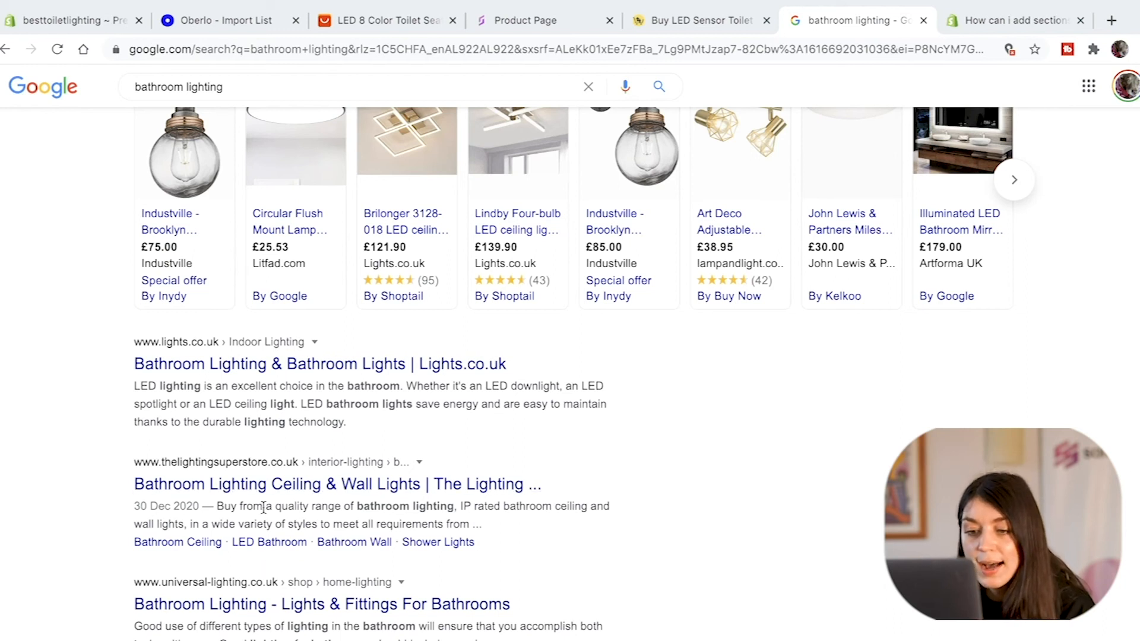
left_click_drag(218, 509, 314, 520)
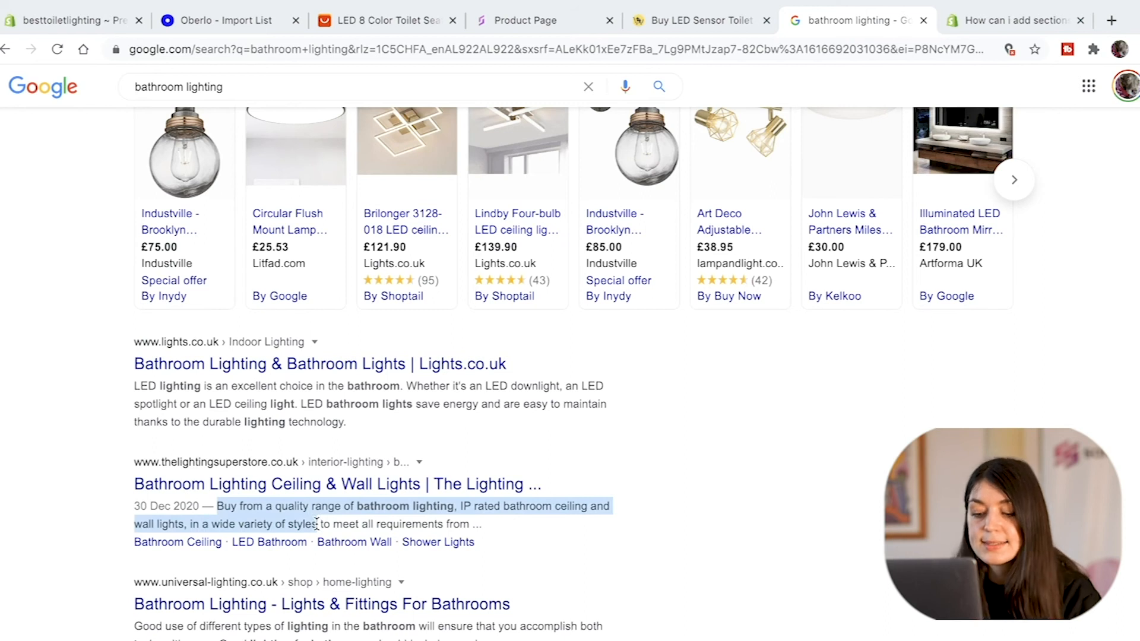
left_click(97, 21)
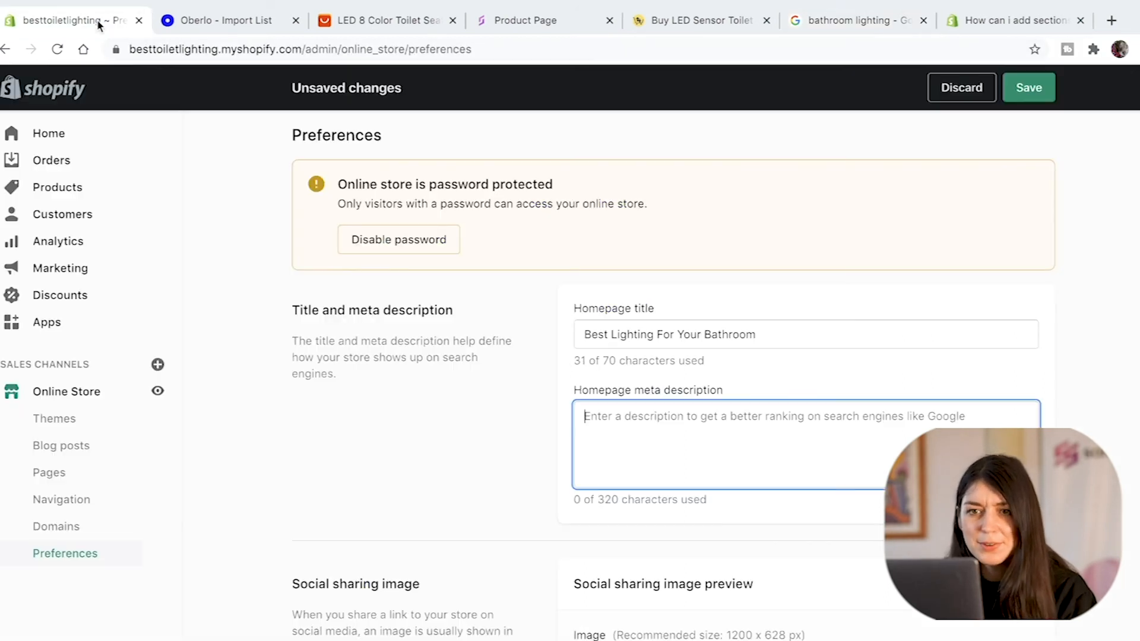
type("Buy from a quality range of bathroom lighting, IP rated bathroom ceiling and wall lights, in a wide variety of styles")
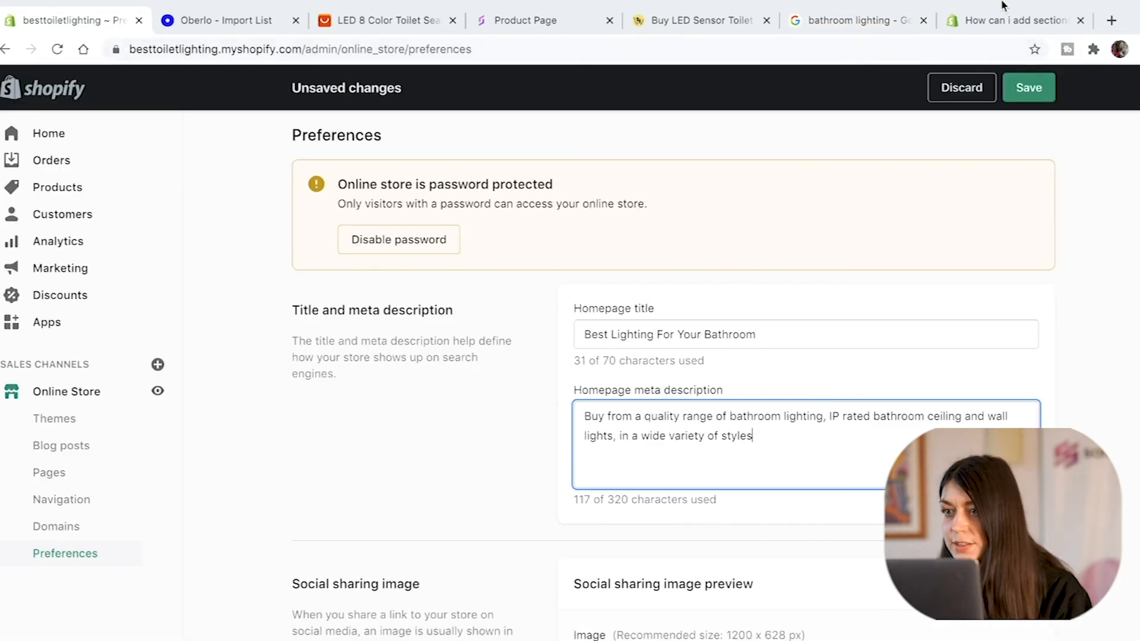
Step: Append the Lights.co.uk result description to the homepage meta description and cut its ending after "save energy"
left_click(855, 20)
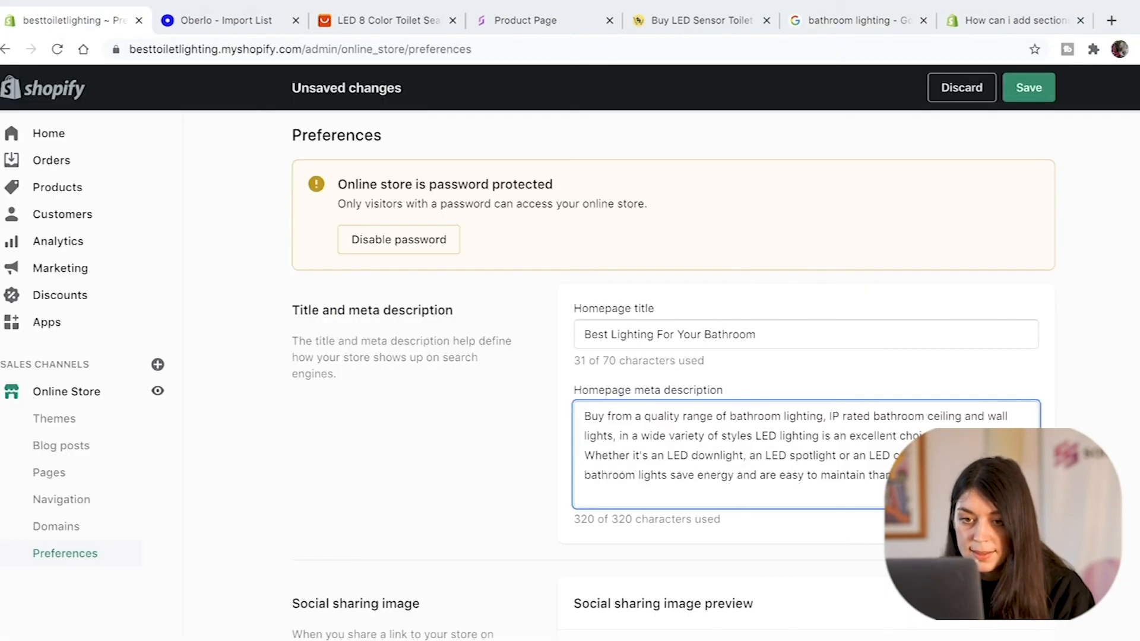
left_click_drag(979, 476, 733, 477)
key("BackSpace")
Step: Reword the meta description's opening as "Set your mood with our quality range of bathroom lighting" and delete "IP rated"
left_click(584, 417)
type("Set your mood with")
left_click_drag(689, 417, 746, 417)
type("our")
left_click_drag(895, 417, 940, 417)
key("BackSpace")
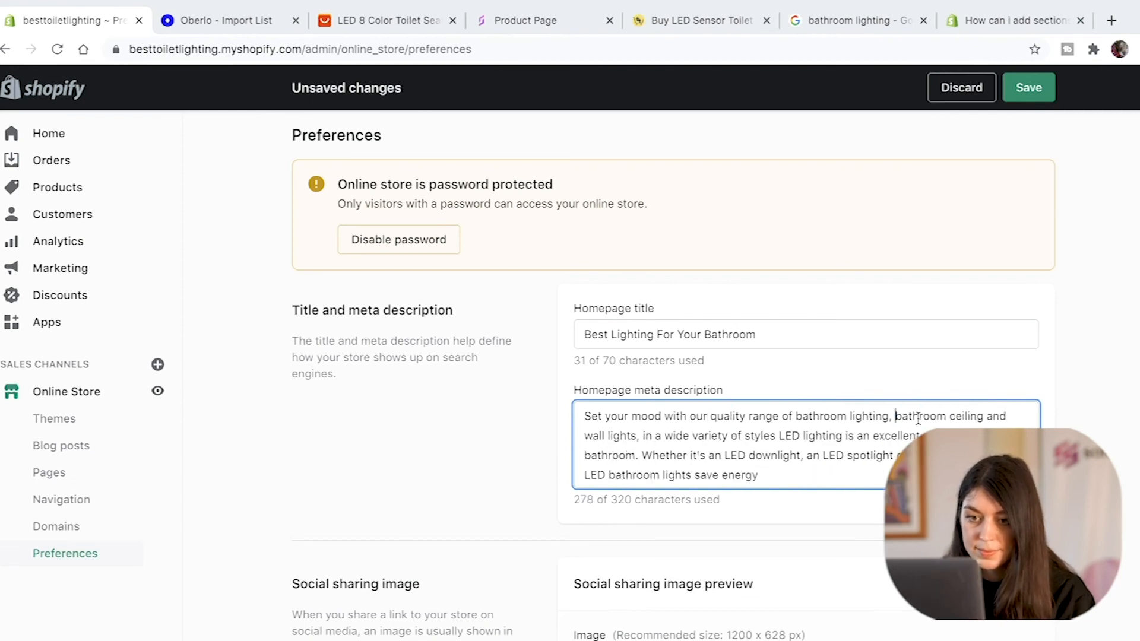
Step: Reword the meta description's ending as "variety of LED lighting to save energy, whether it's an LED downlight, an LED spotlight or an LED ceiling light" and save
left_click_drag(643, 436, 682, 456)
left_click(683, 456)
left_click_drag(778, 436, 745, 436)
key("BackSpace")
left_click_drag(639, 475, 667, 475)
key("ctrl+c")
left_click(808, 437)
type("to")
key("ctrl+v")
left_click_drag(893, 434, 664, 447)
key("BackSpace")
key("BackSpace")
scroll(665, 445, "down", 5)
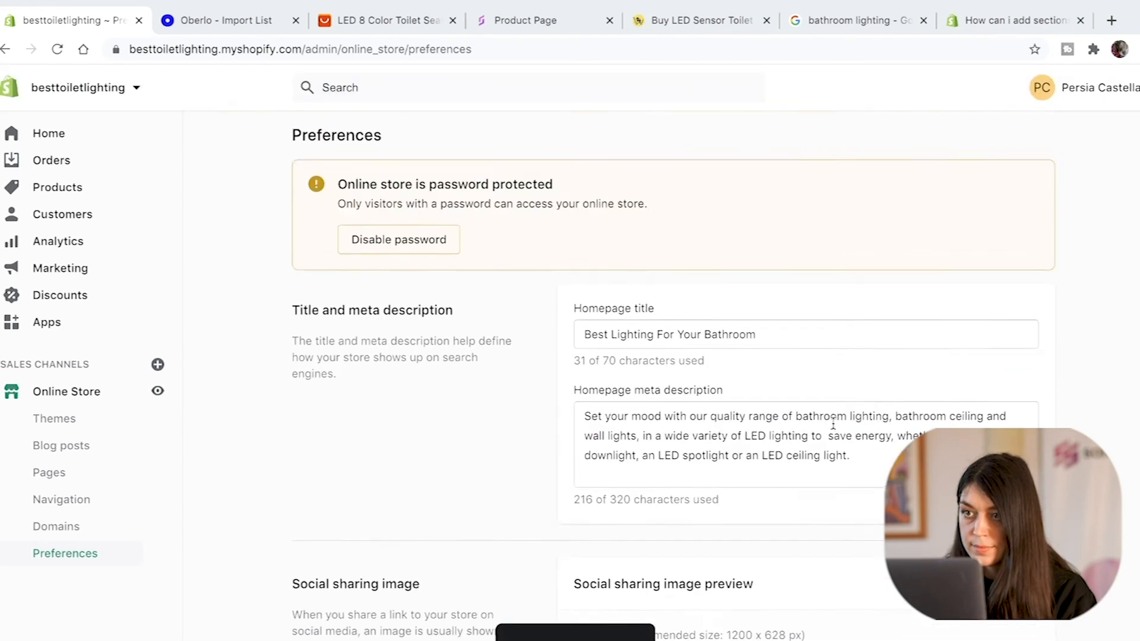
Step: Look through the remaining store preferences, including social sharing image, Google Analytics, Facebook Pixel, customer privacy, password protection and spam protection
scroll(833, 425, "down", 2)
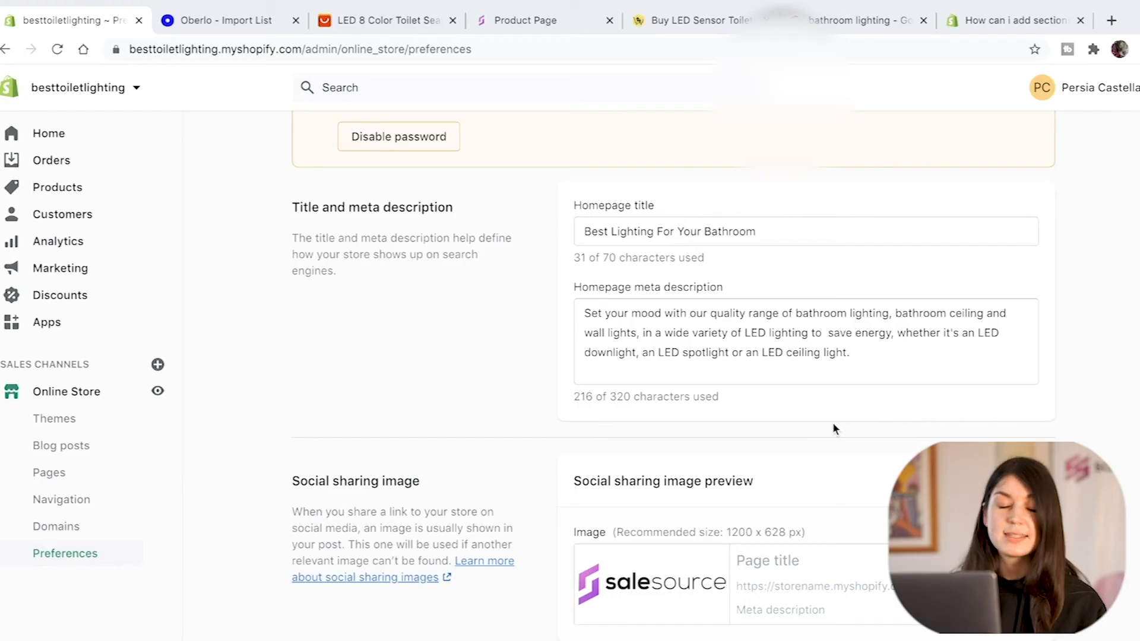
scroll(833, 424, "down", 5)
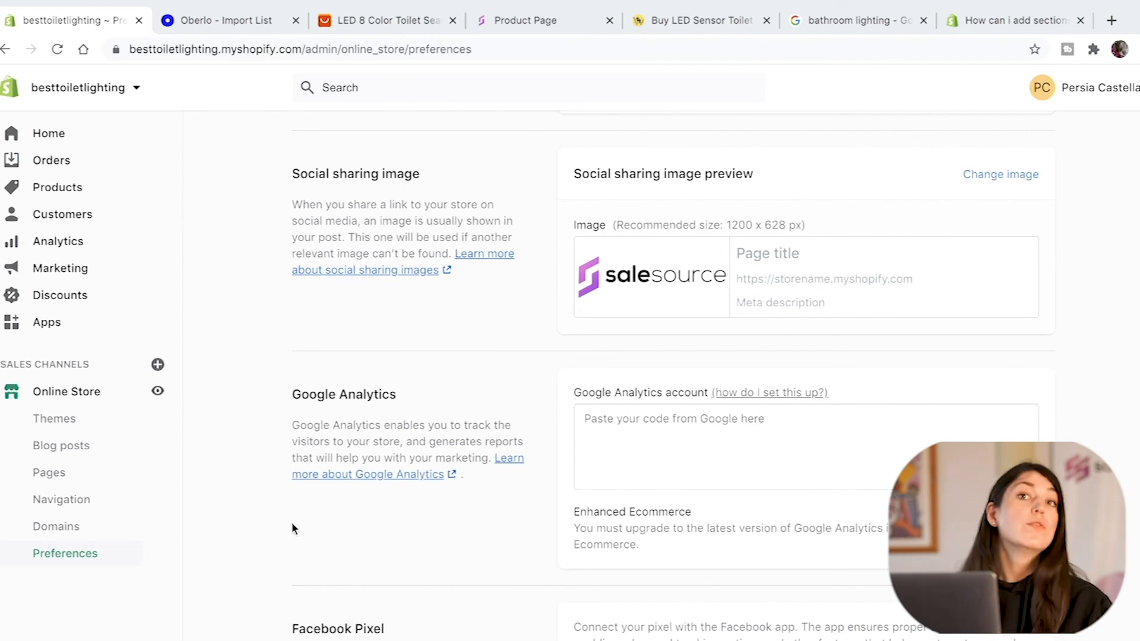
scroll(292, 527, "down", 4)
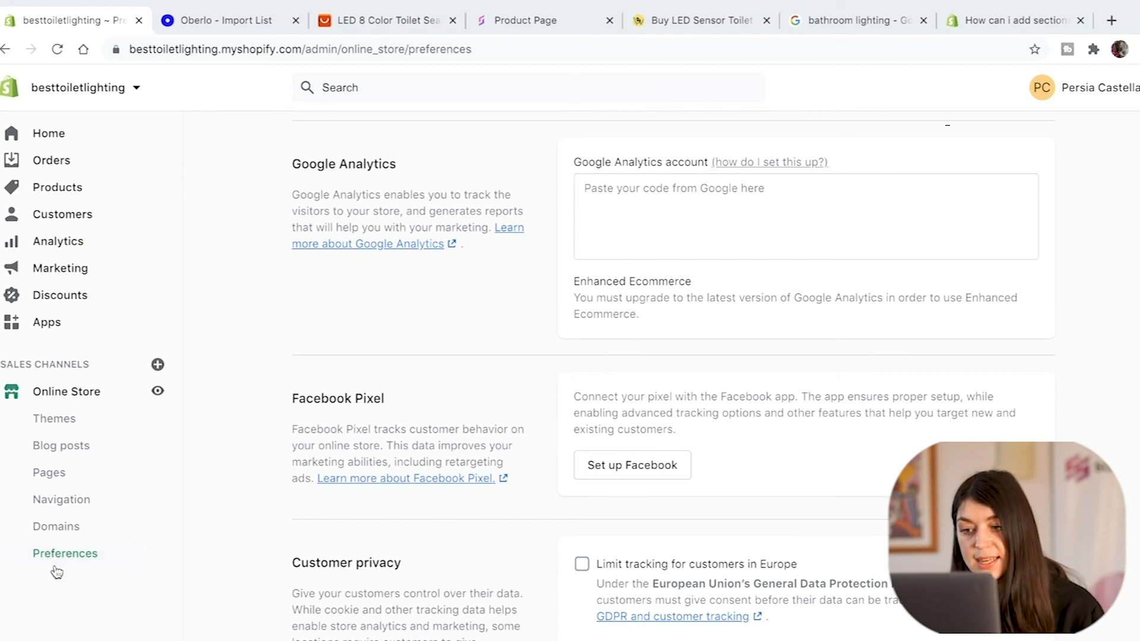
scroll(472, 529, "down", 2)
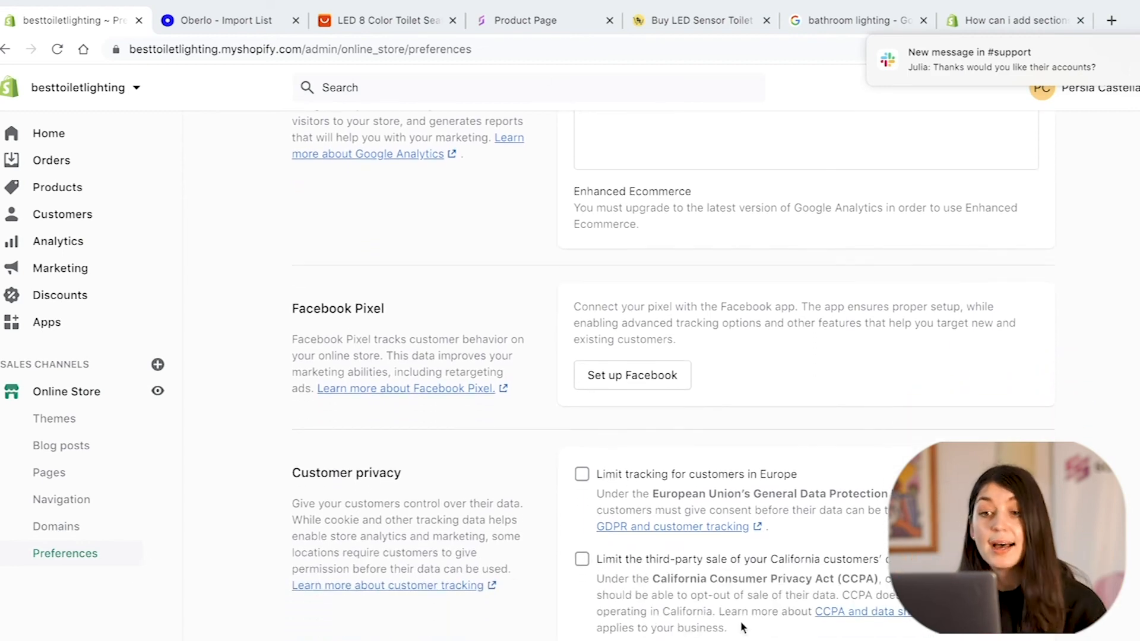
scroll(740, 621, "down", 8)
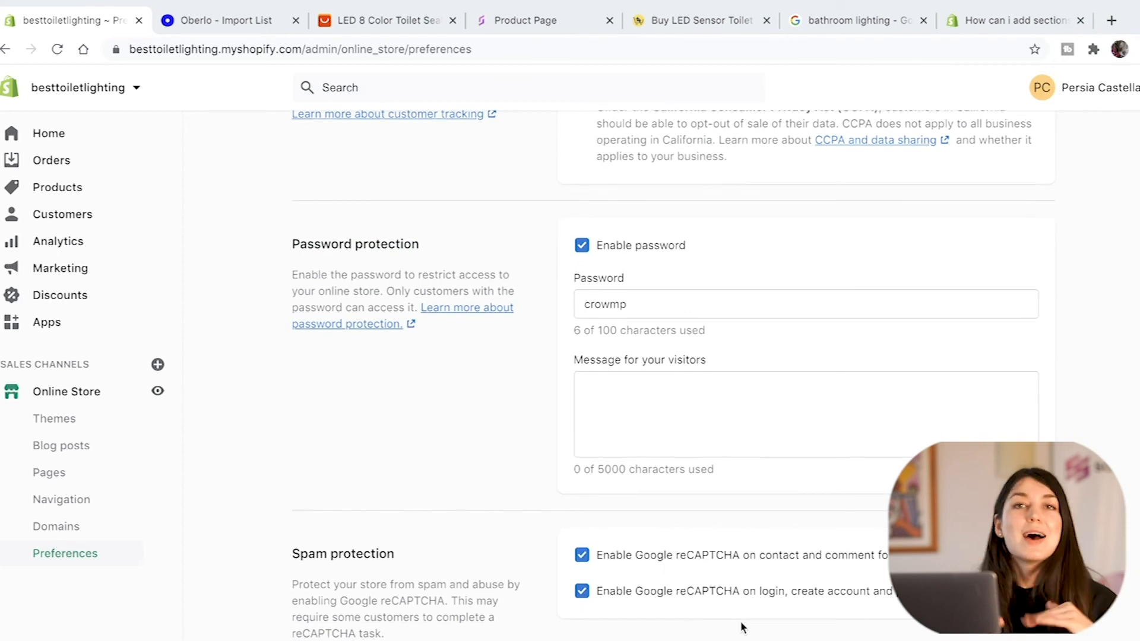
scroll(739, 621, "up", 15)
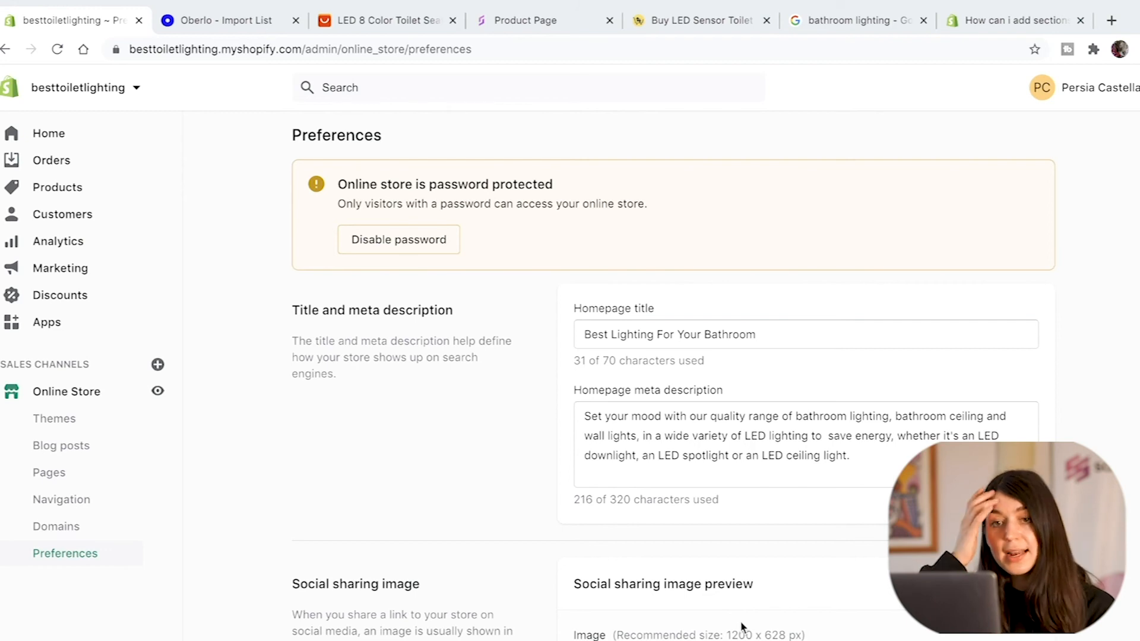
Step: Review the store's abandoned checkouts, customer list and analytics overview in the admin
left_click(59, 165)
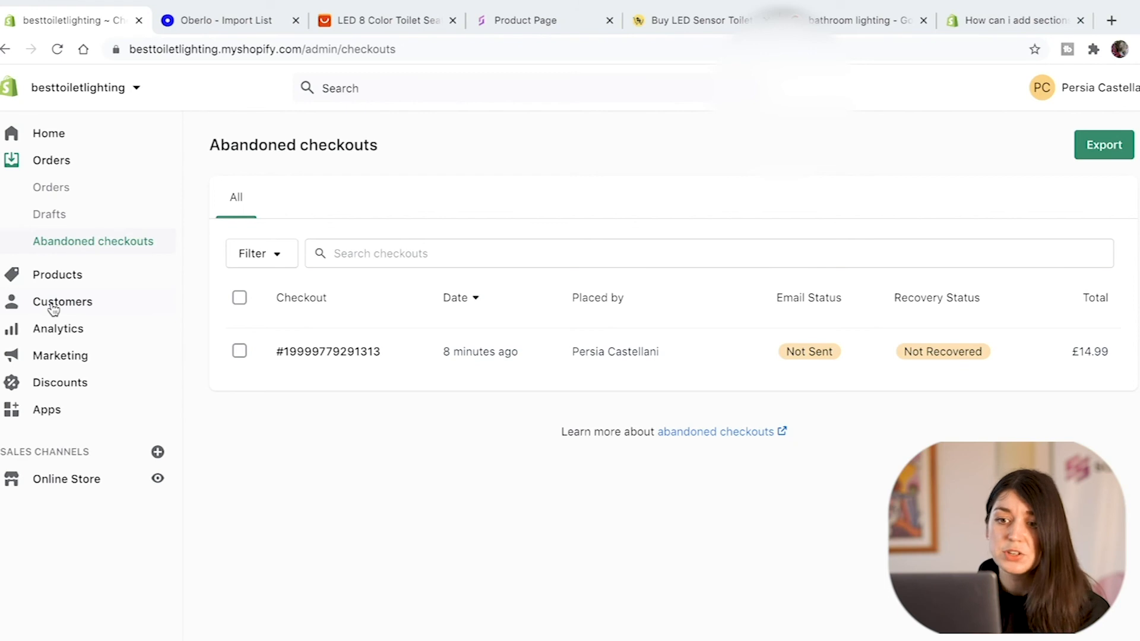
left_click(53, 306)
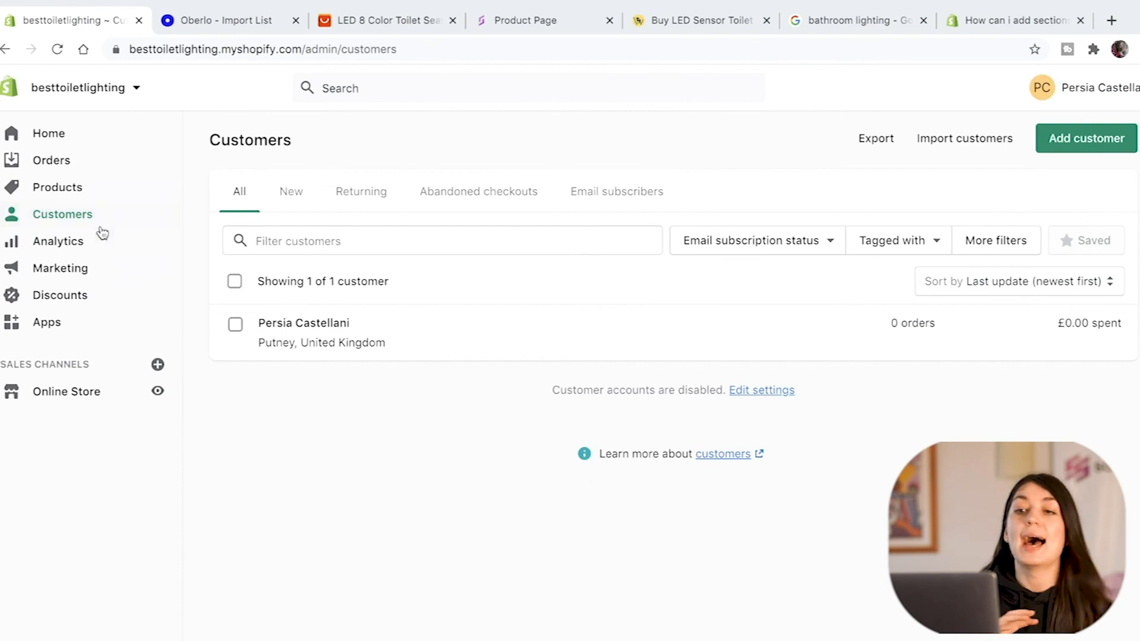
left_click(63, 246)
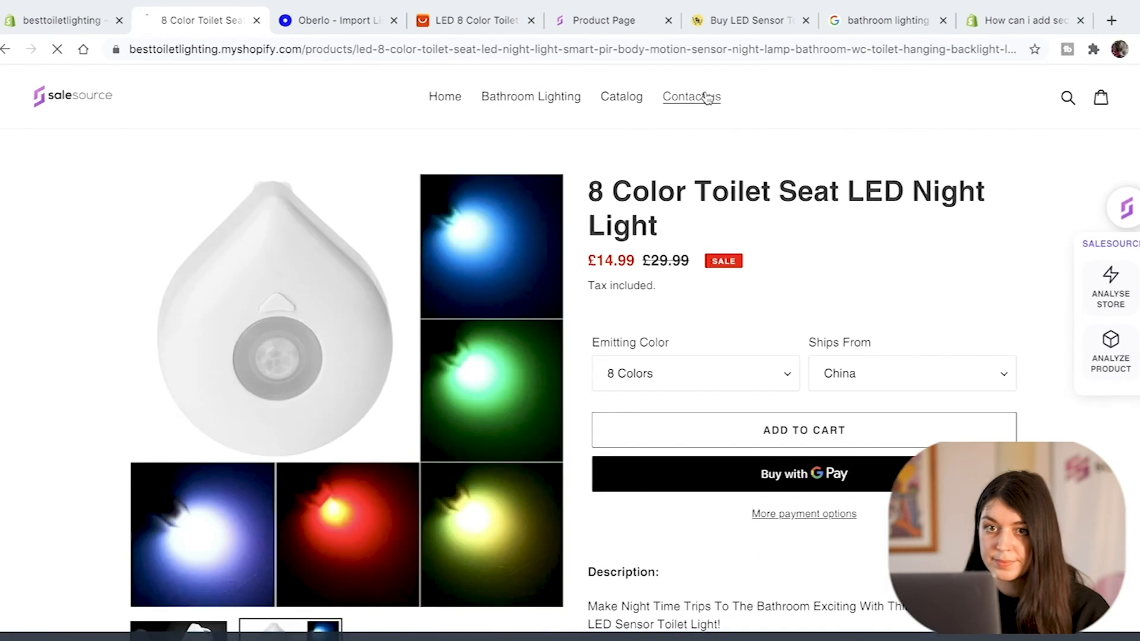
Step: Check the Contact us page on the live storefront and return to the admin to view the marketing overview
left_click(705, 98)
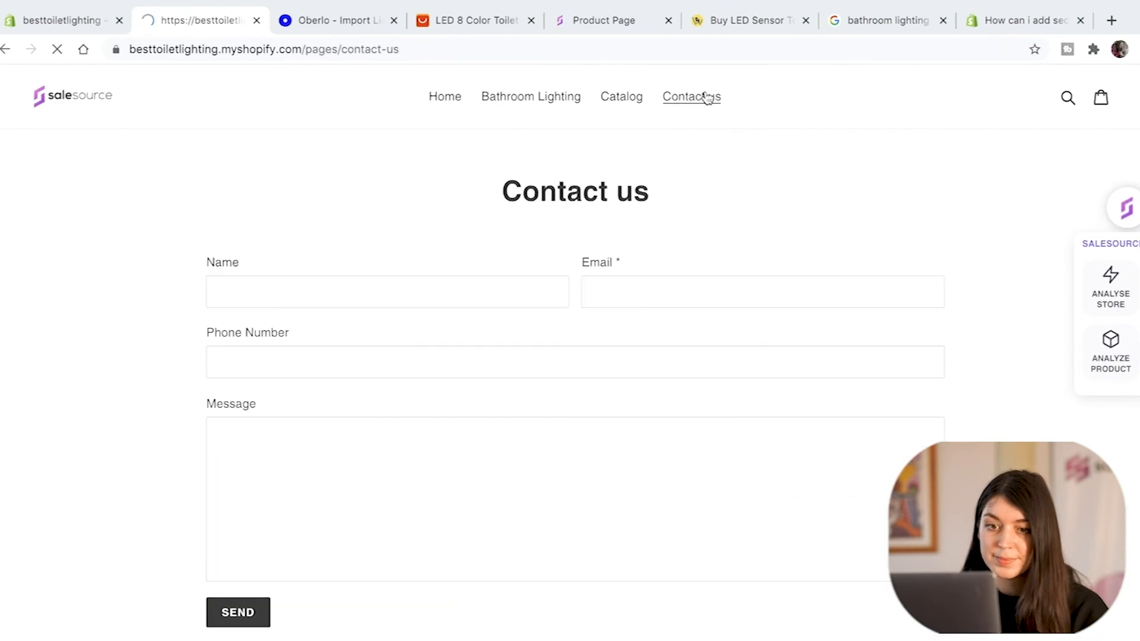
scroll(661, 417, "down", 4)
scroll(653, 421, "up", 2)
left_click(90, 24)
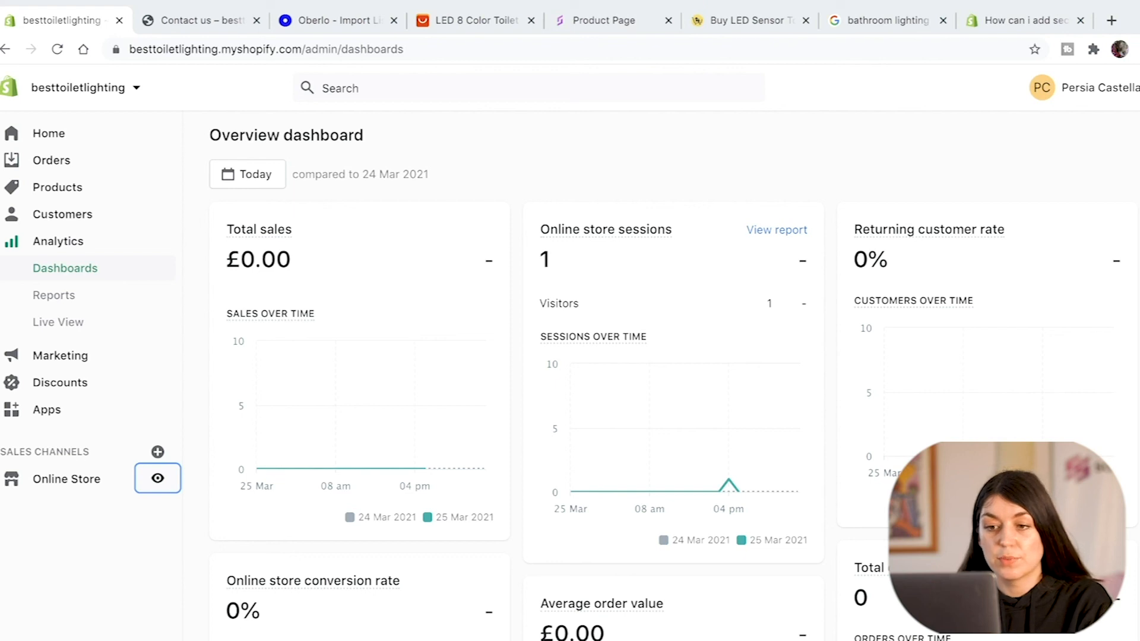
left_click(52, 355)
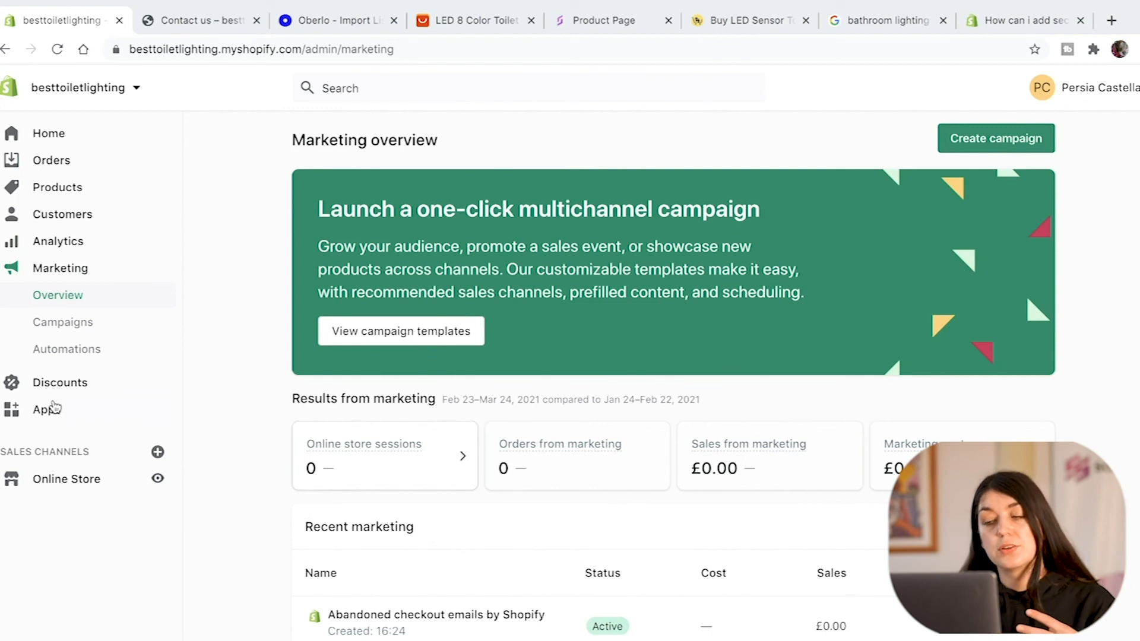
Step: Create and save the discount code "Springsale" giving 10% off all products for everyone, with no minimum requirements or usage limits
left_click(60, 385)
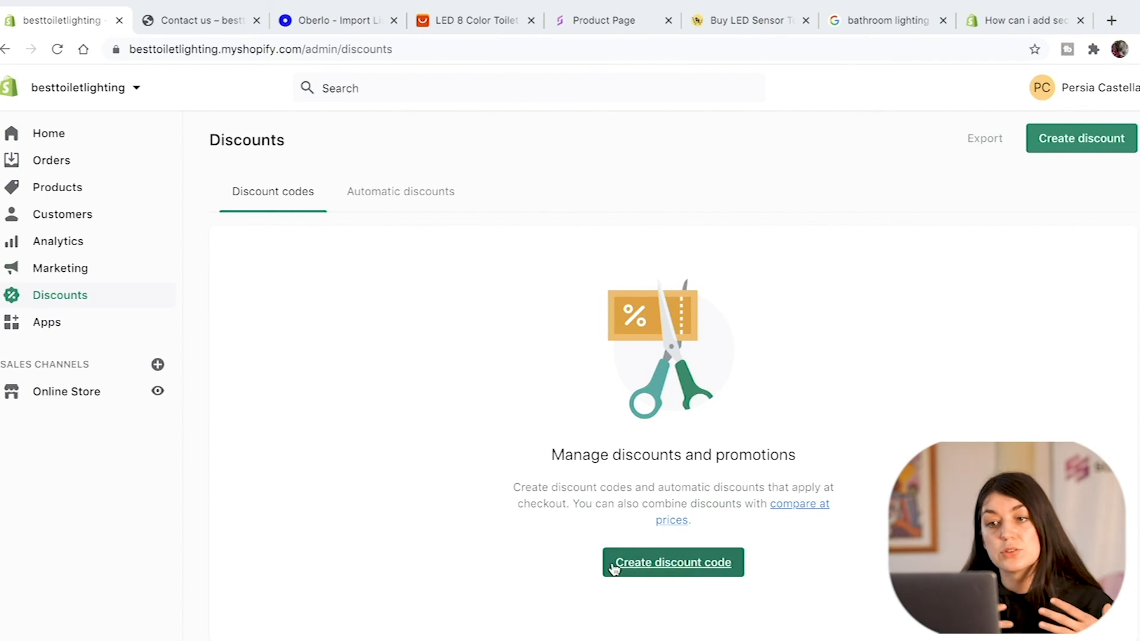
left_click(660, 571)
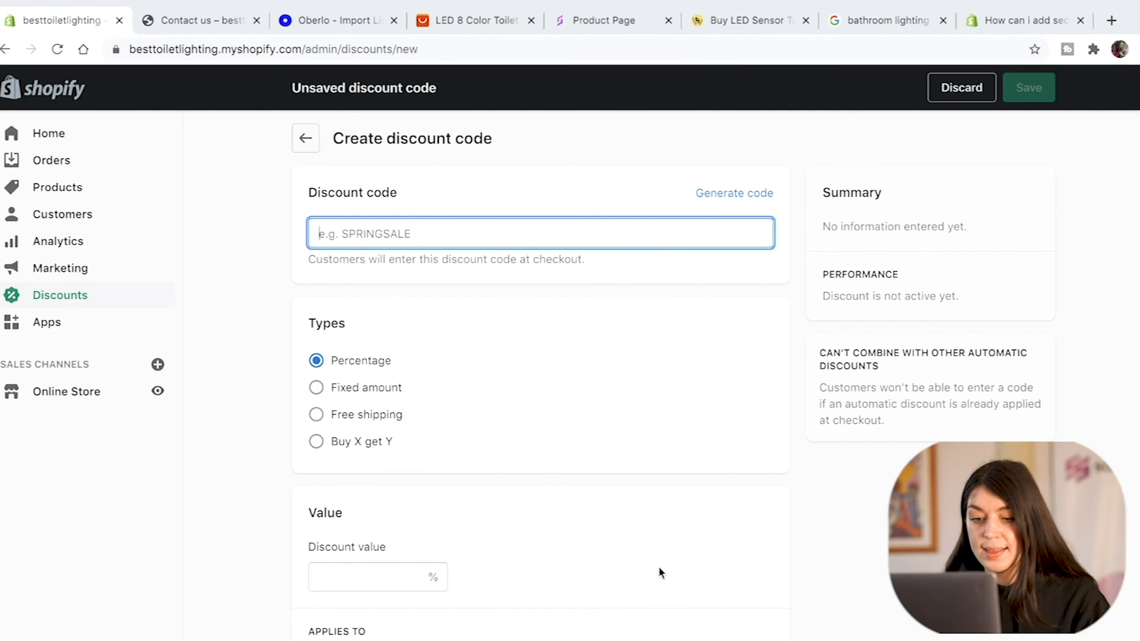
type("Springsale")
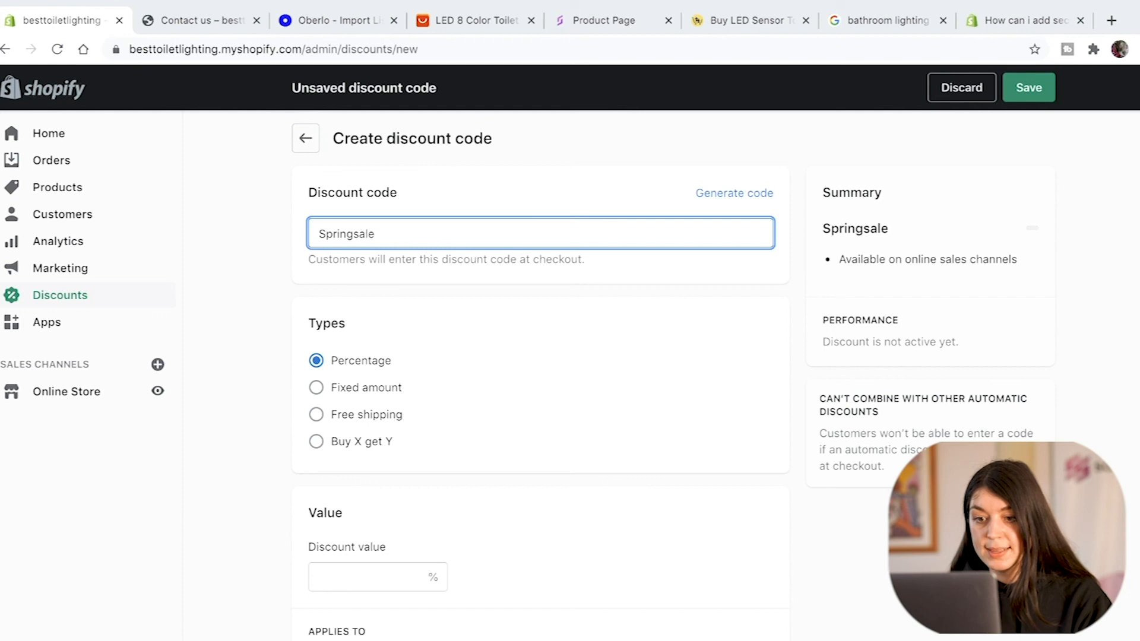
scroll(564, 578, "down", 3)
left_click(346, 428)
type("10")
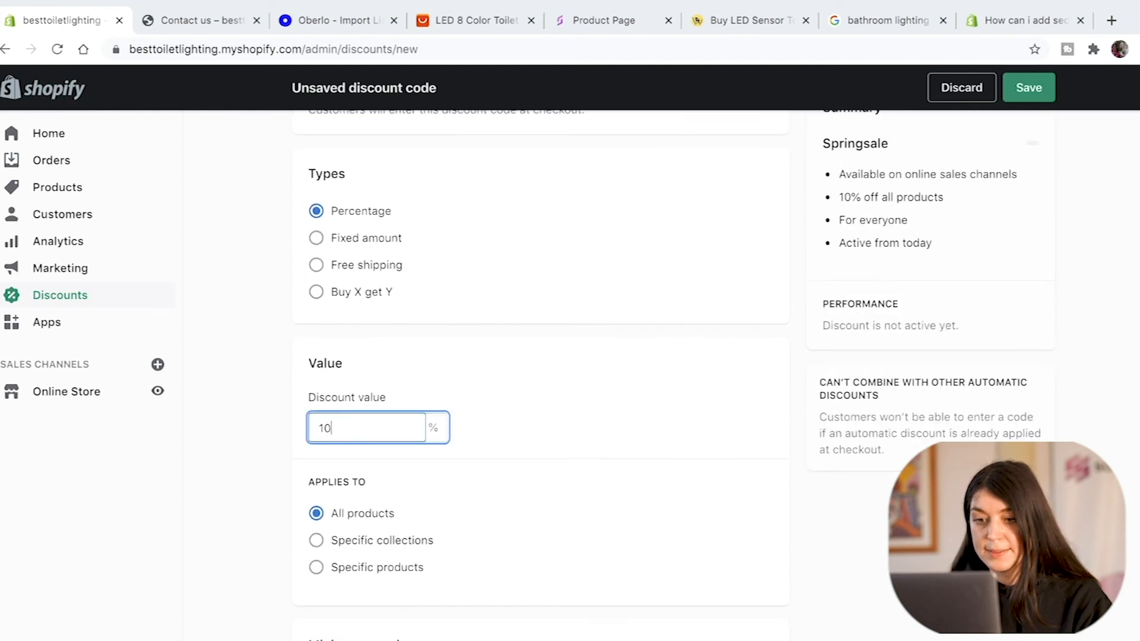
scroll(348, 436, "down", 10)
scroll(356, 415, "up", 5)
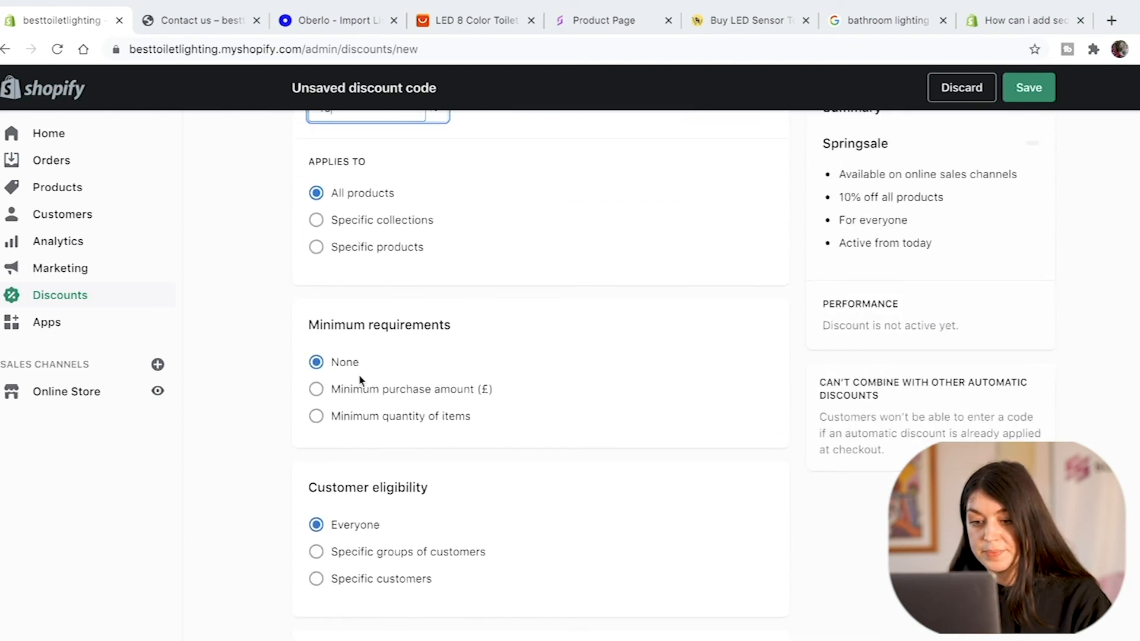
scroll(390, 447, "down", 3)
scroll(390, 446, "down", 3)
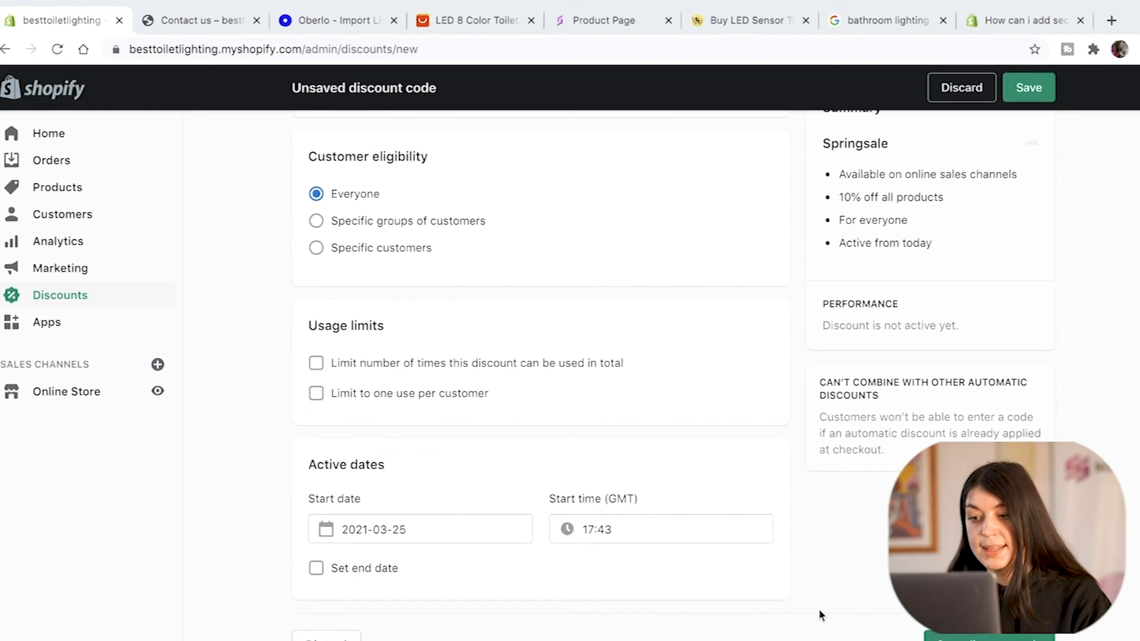
left_click(950, 637)
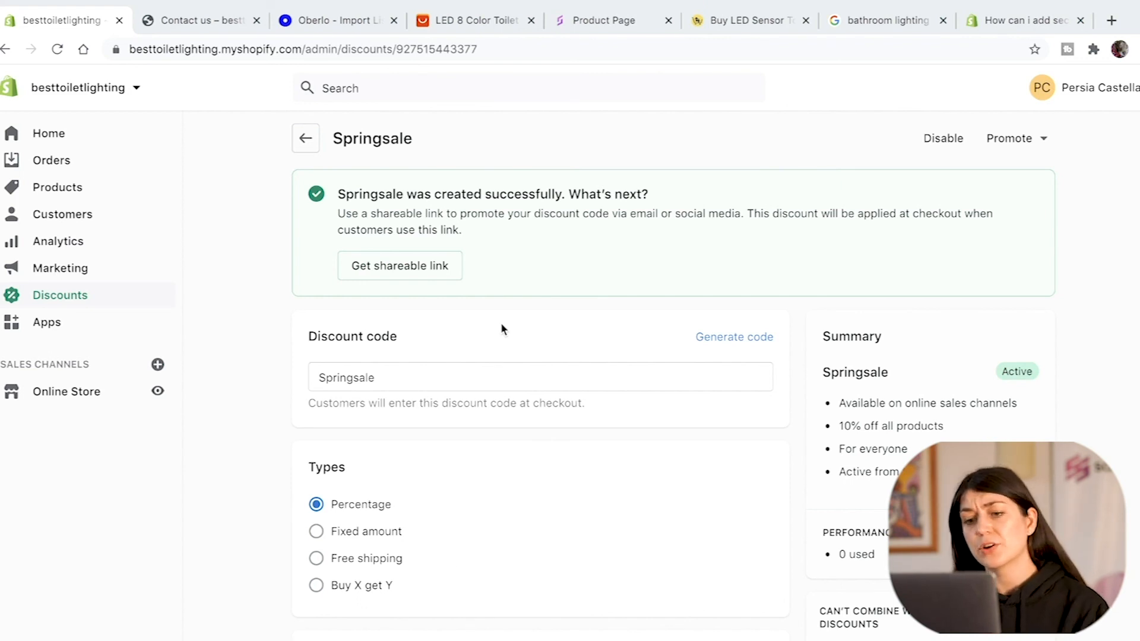
Step: Open the Shopify App Store from the store's apps page and search it for "currrency"
left_click(50, 327)
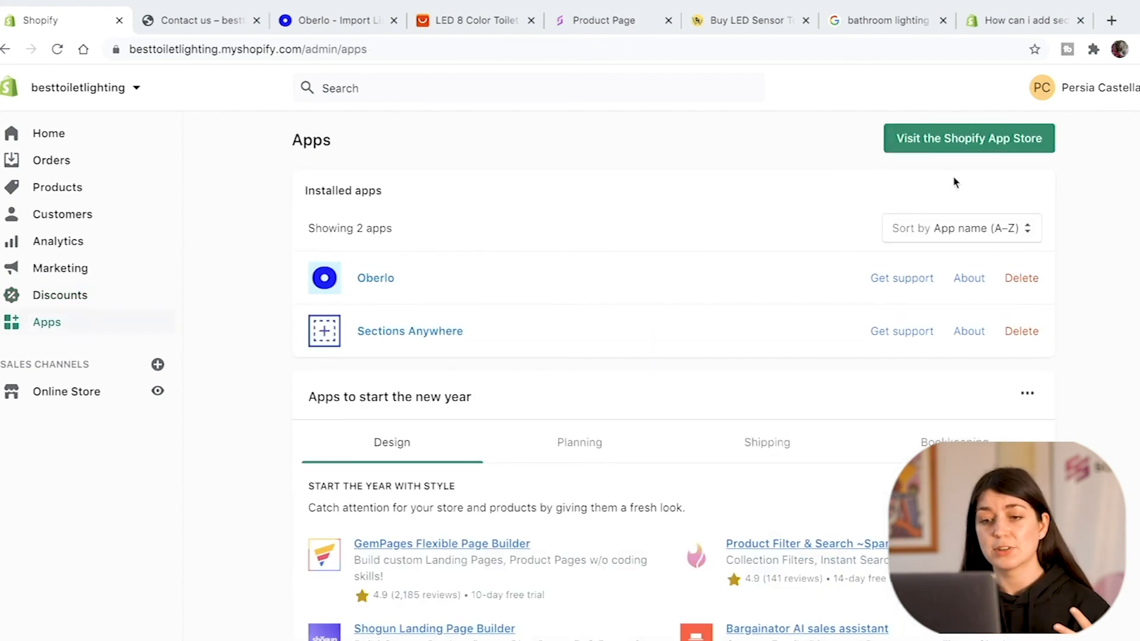
left_click(944, 150)
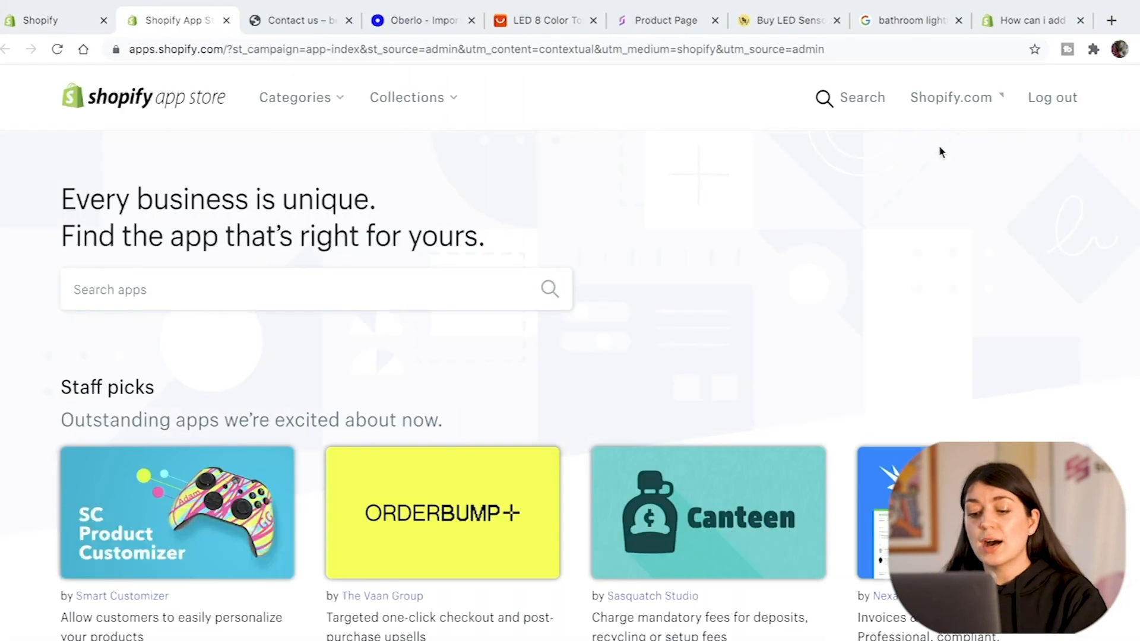
left_click(390, 288)
type("currrency")
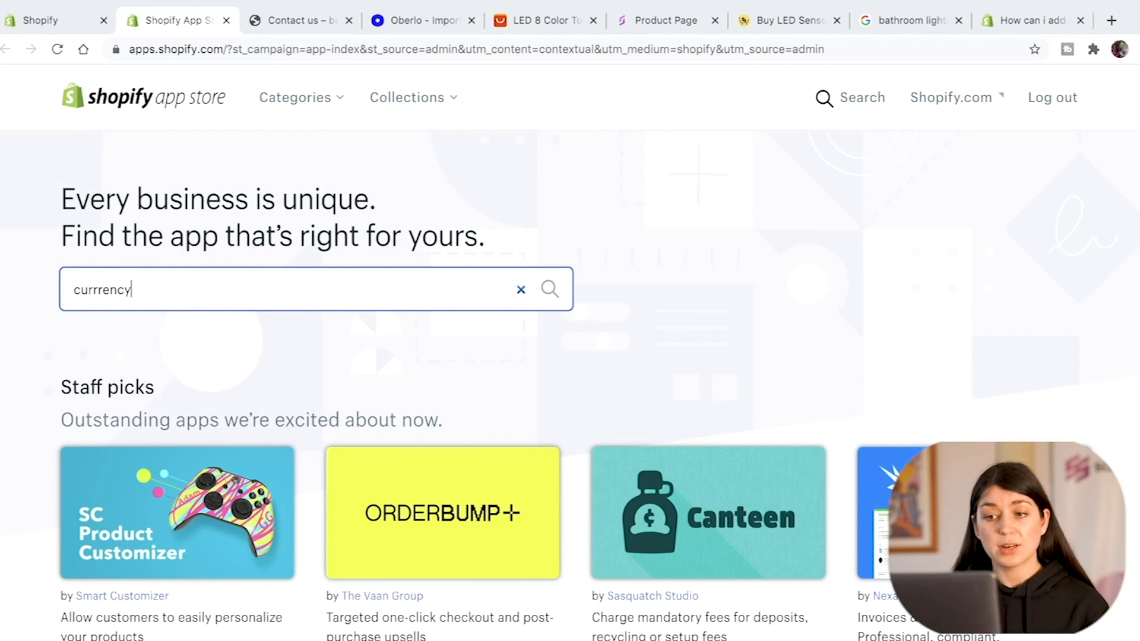
key("Return")
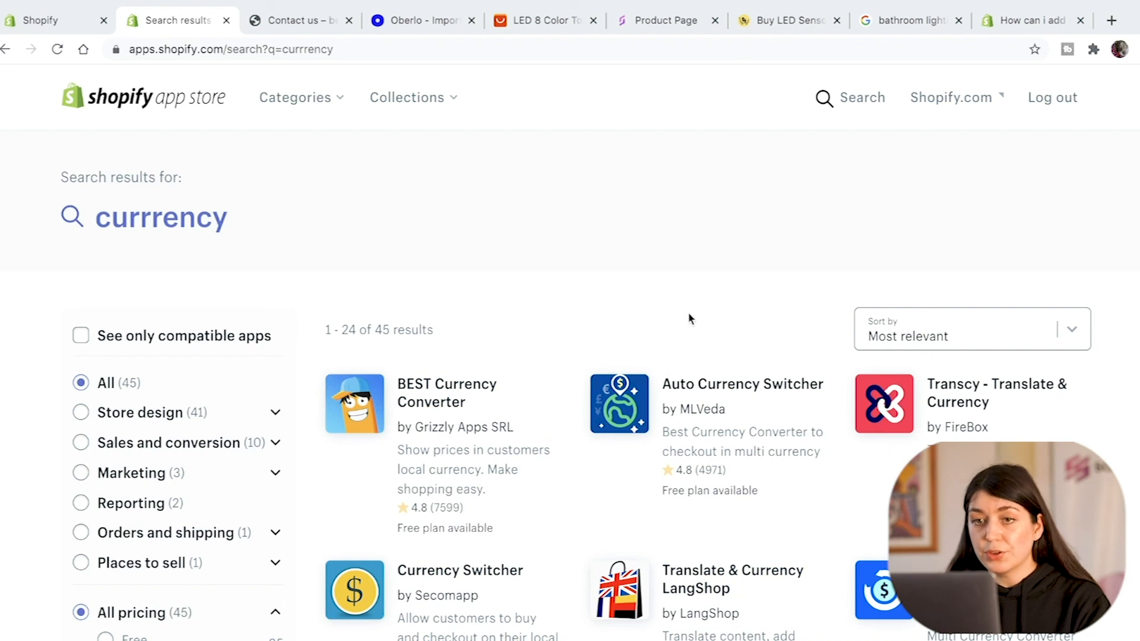
Step: Search the Shopify App Store for "loox" and open the Loox Product Reviews Referrals listing
left_click(144, 228)
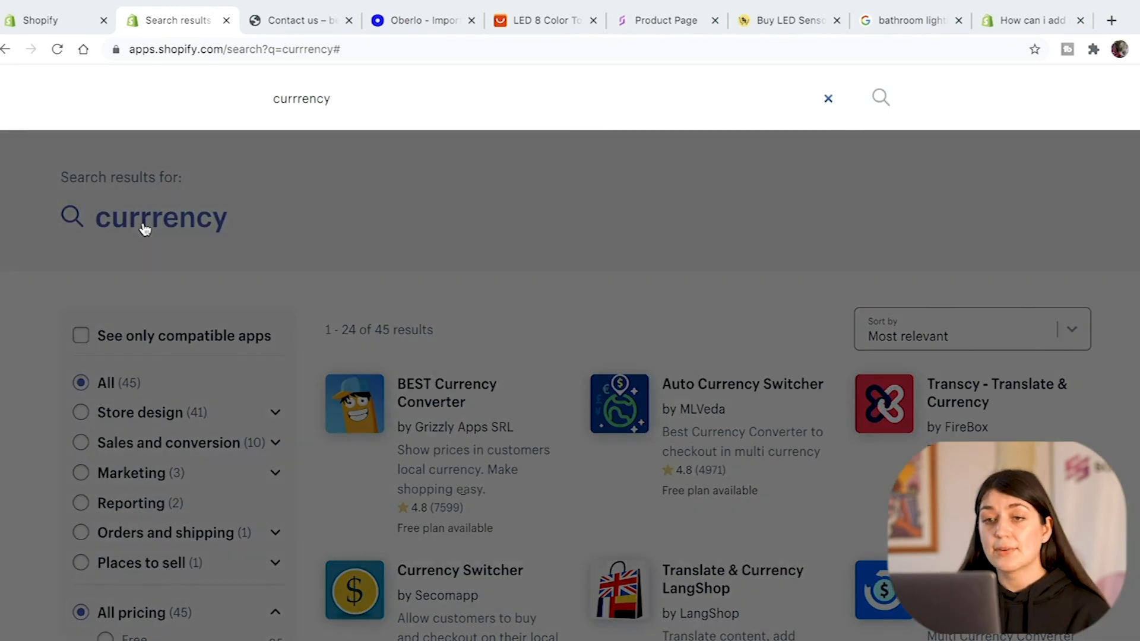
key("ctrl+a")
key("BackSpace")
type("loox")
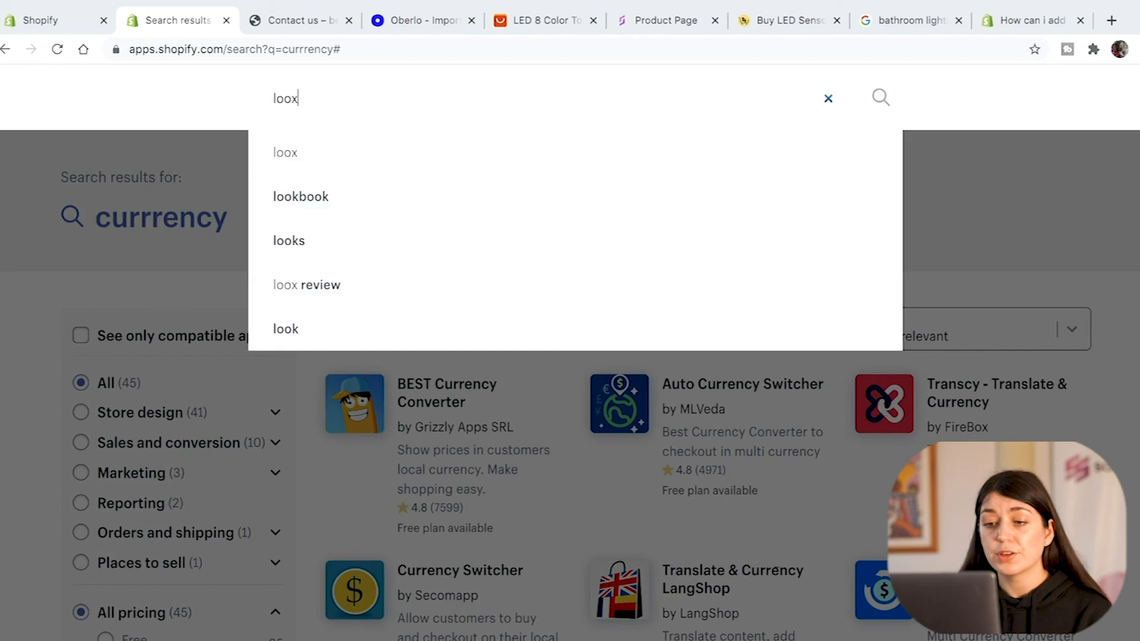
key("Return")
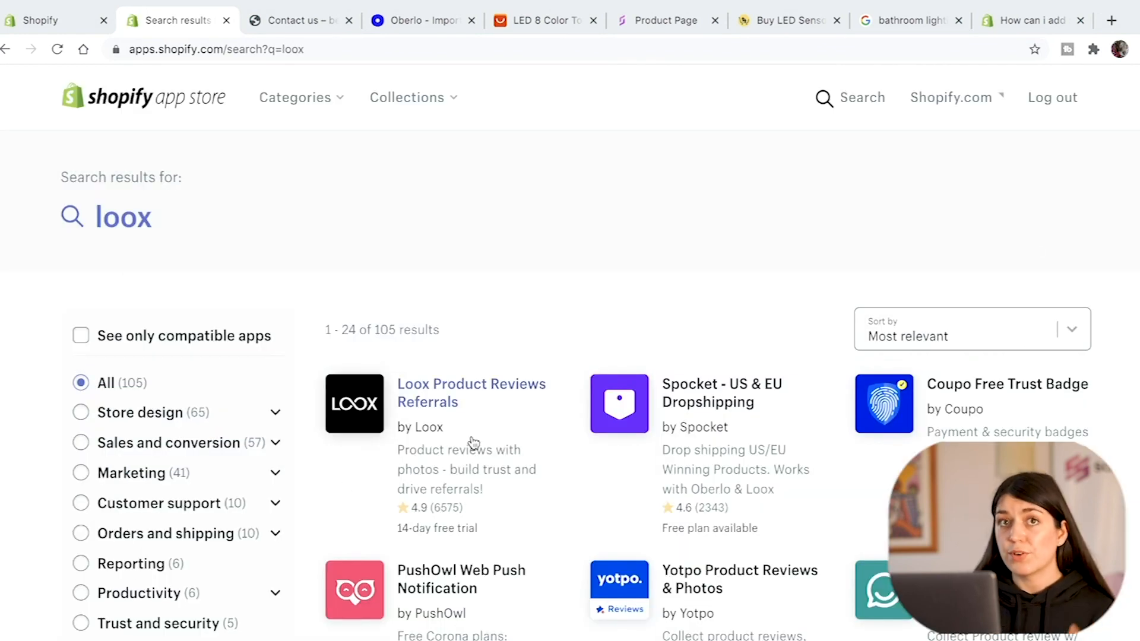
left_click(435, 405)
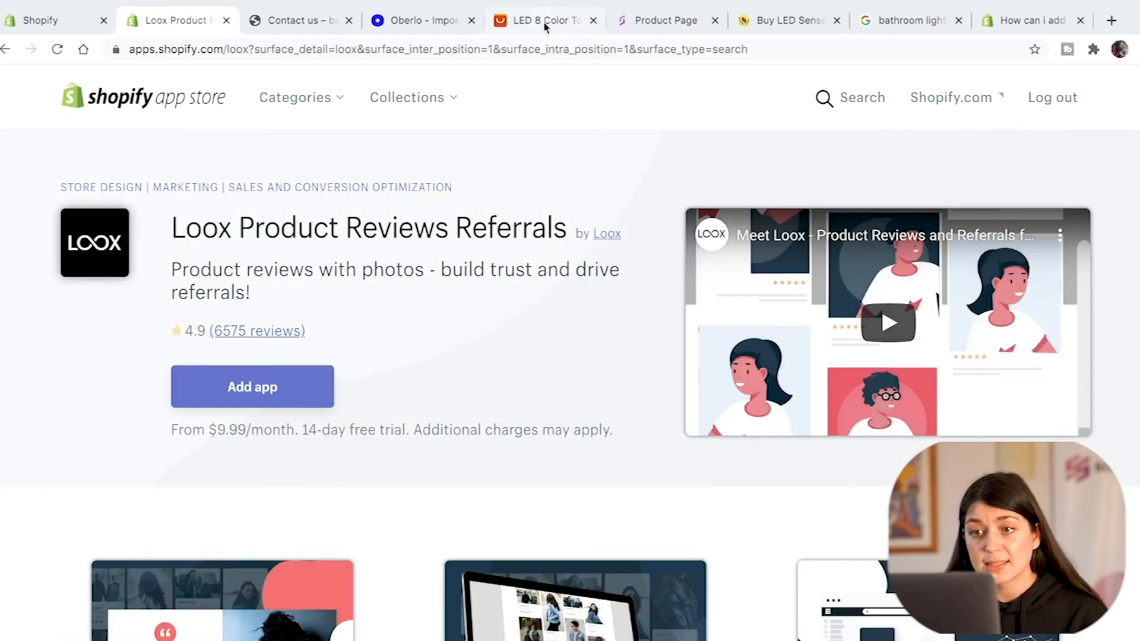
Step: Examine the AliExpress listing of the toilet night light for the seller's rating, item description and customer feedback
left_click(546, 26)
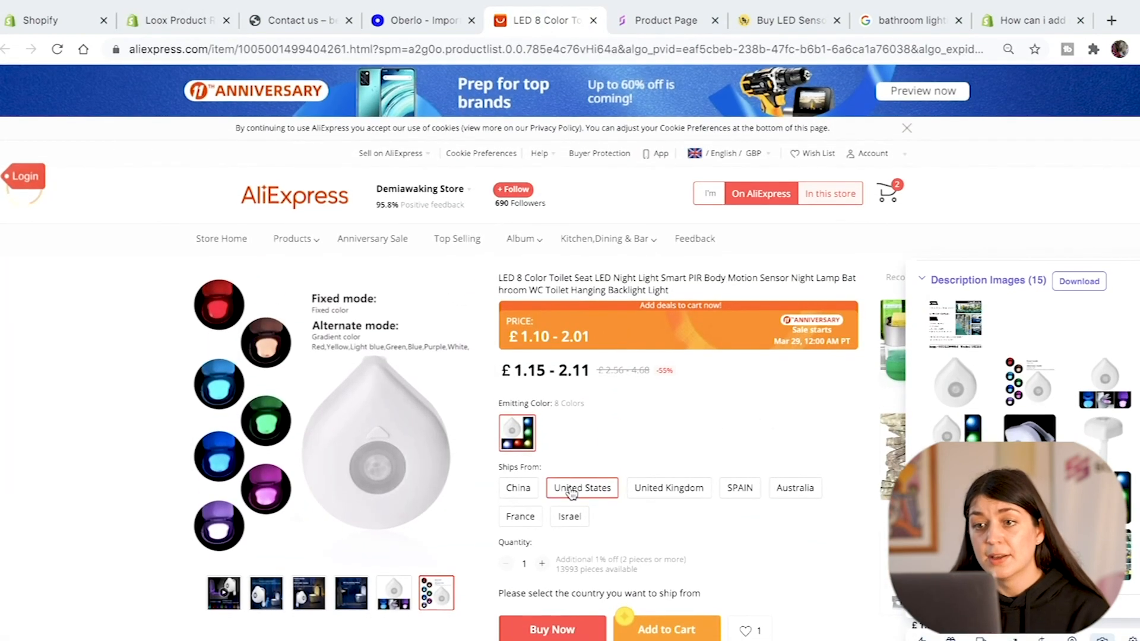
mouse_move(380, 204)
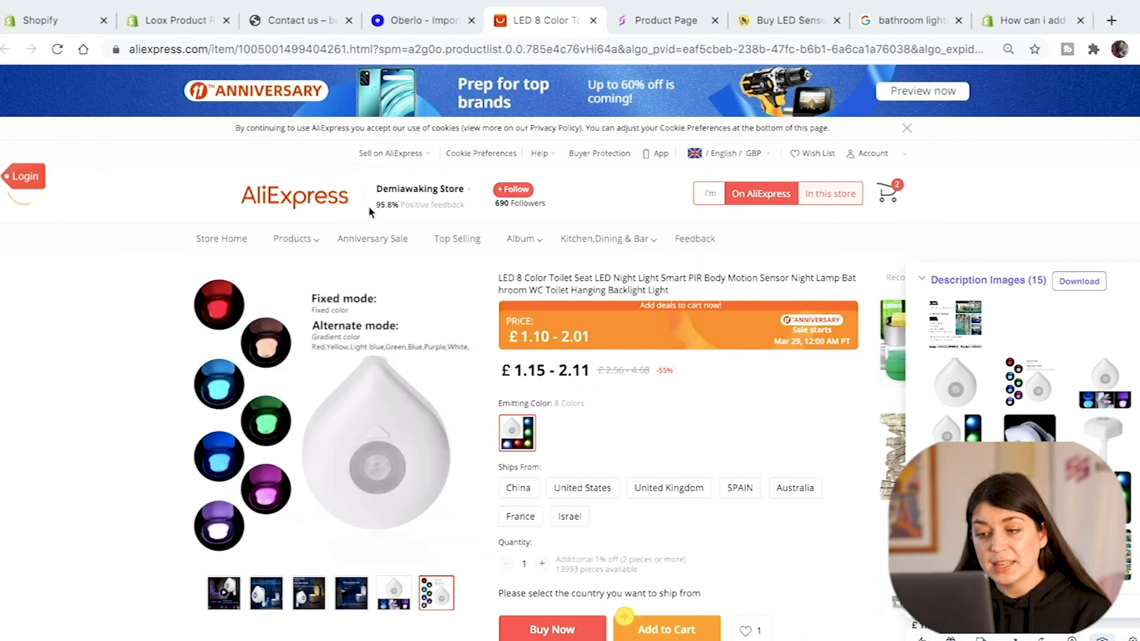
left_click_drag(376, 206, 398, 207)
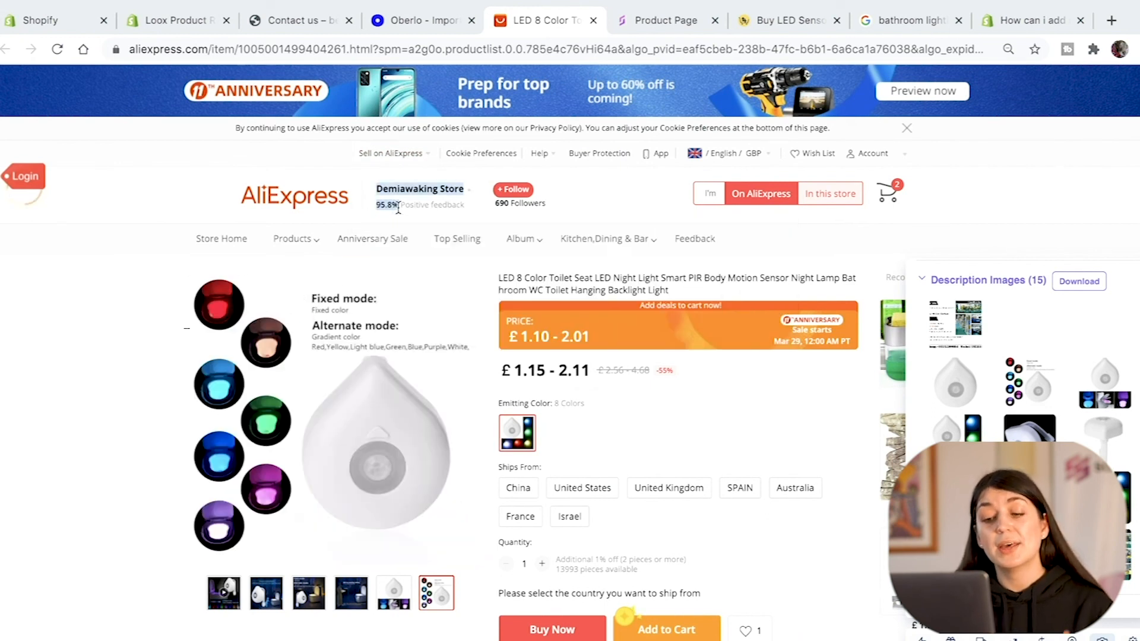
left_click(591, 447)
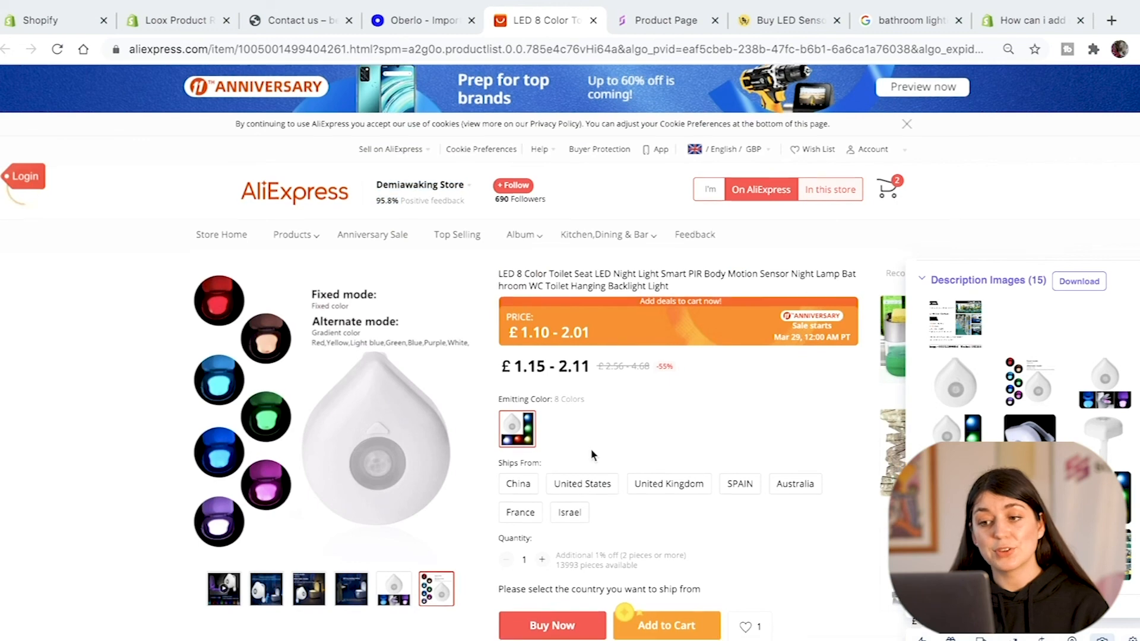
scroll(591, 448, "down", 6)
scroll(590, 447, "down", 12)
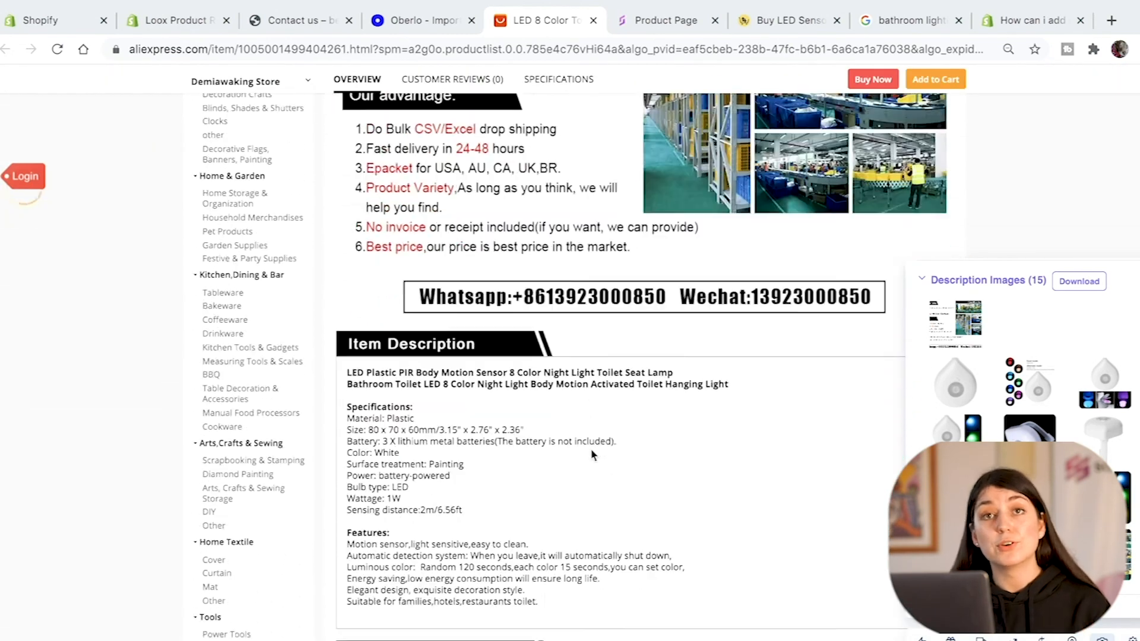
scroll(596, 432, "down", 15)
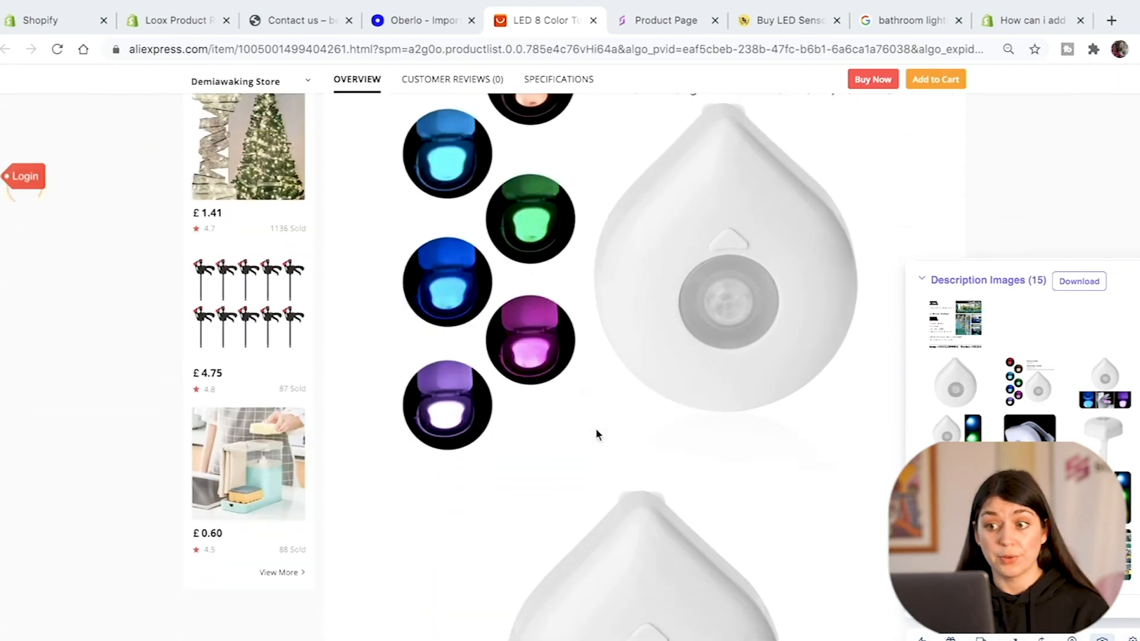
scroll(597, 434, "down", 15)
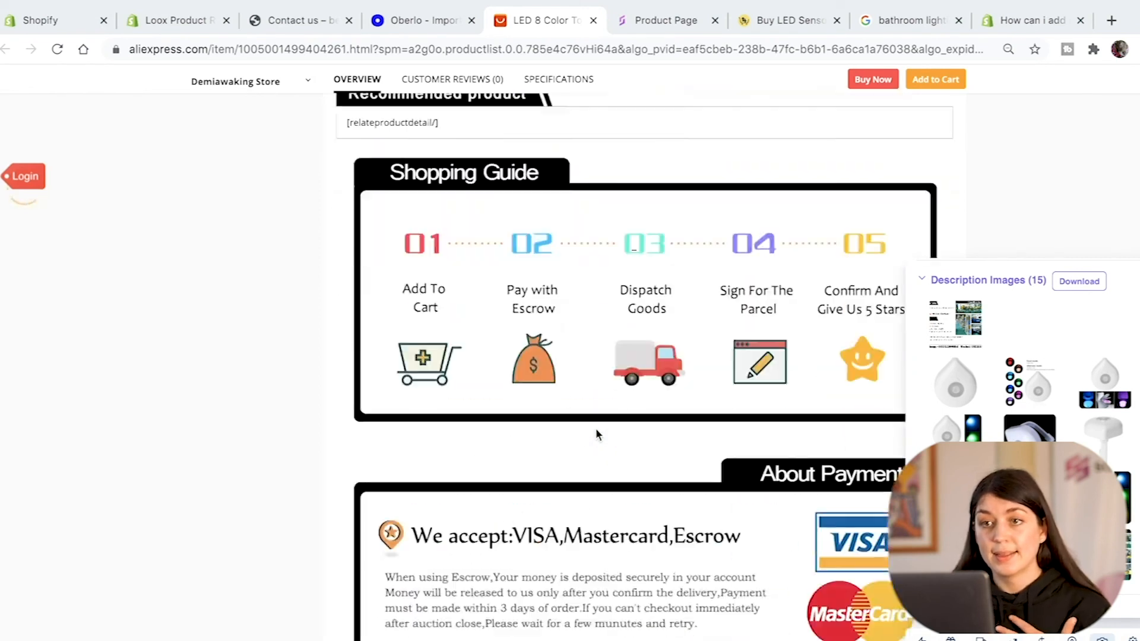
scroll(598, 434, "down", 15)
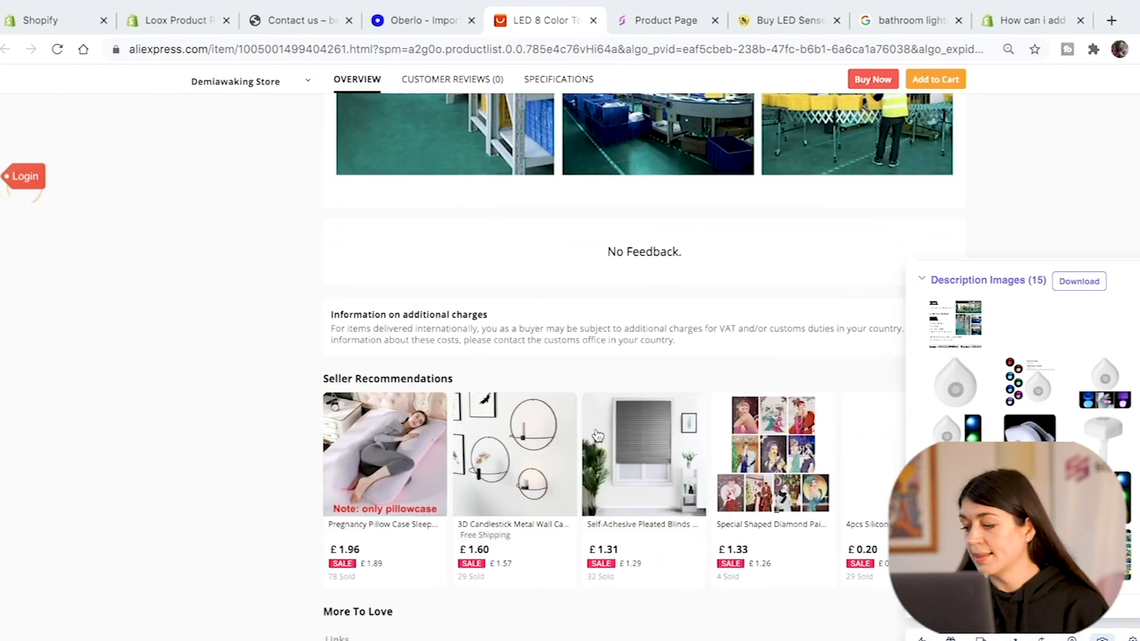
scroll(598, 434, "up", 10)
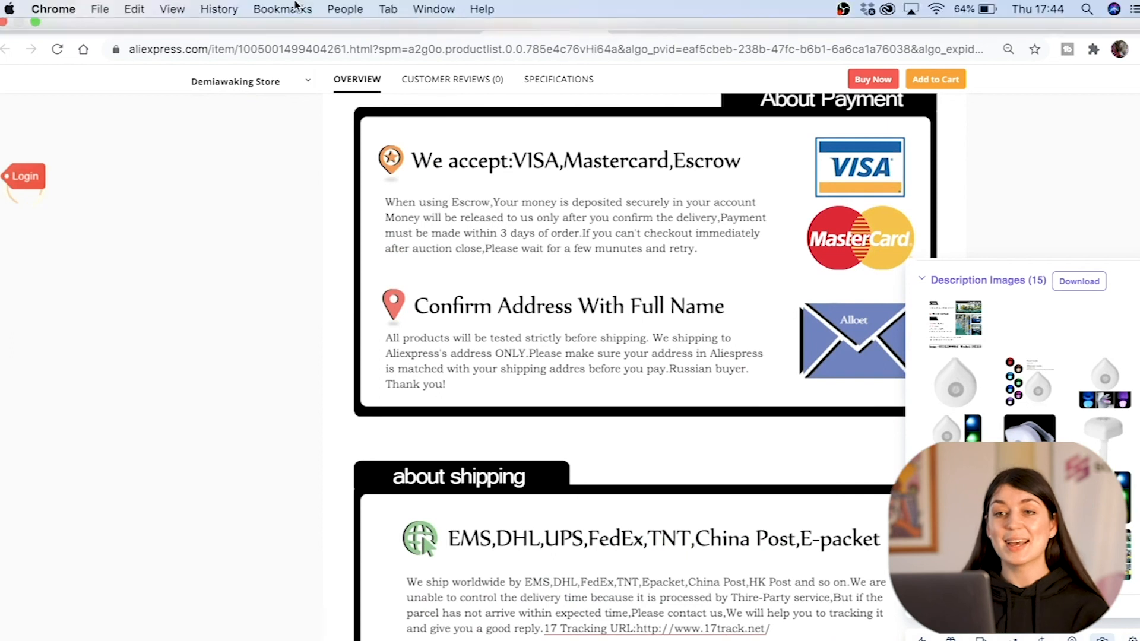
Step: Return to the live storefront and view its home page
left_click(150, 21)
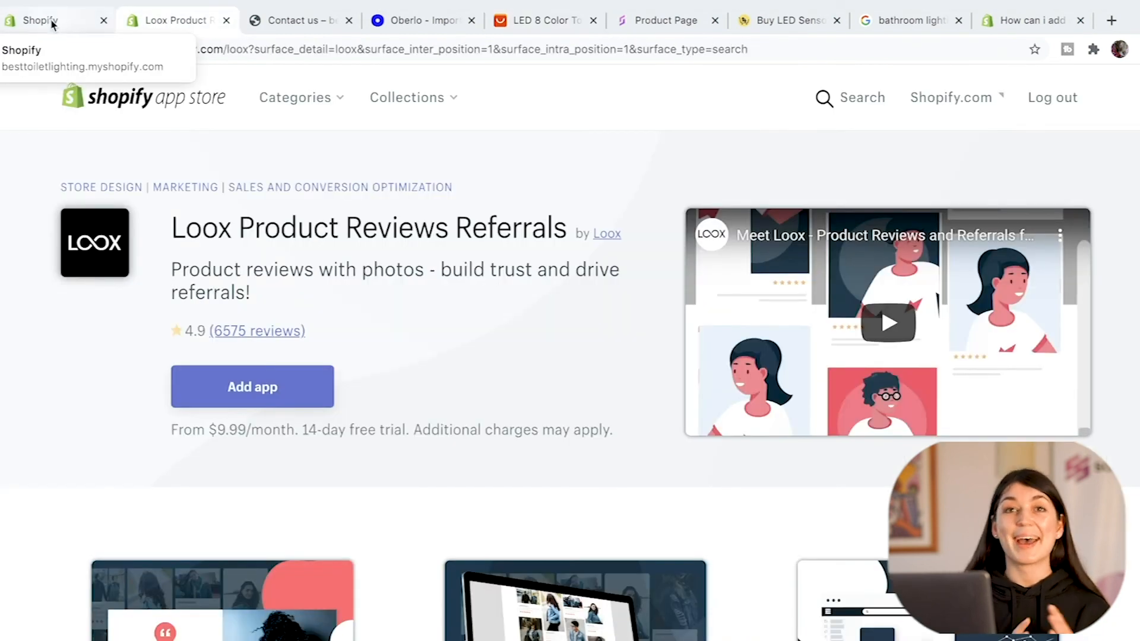
left_click(267, 19)
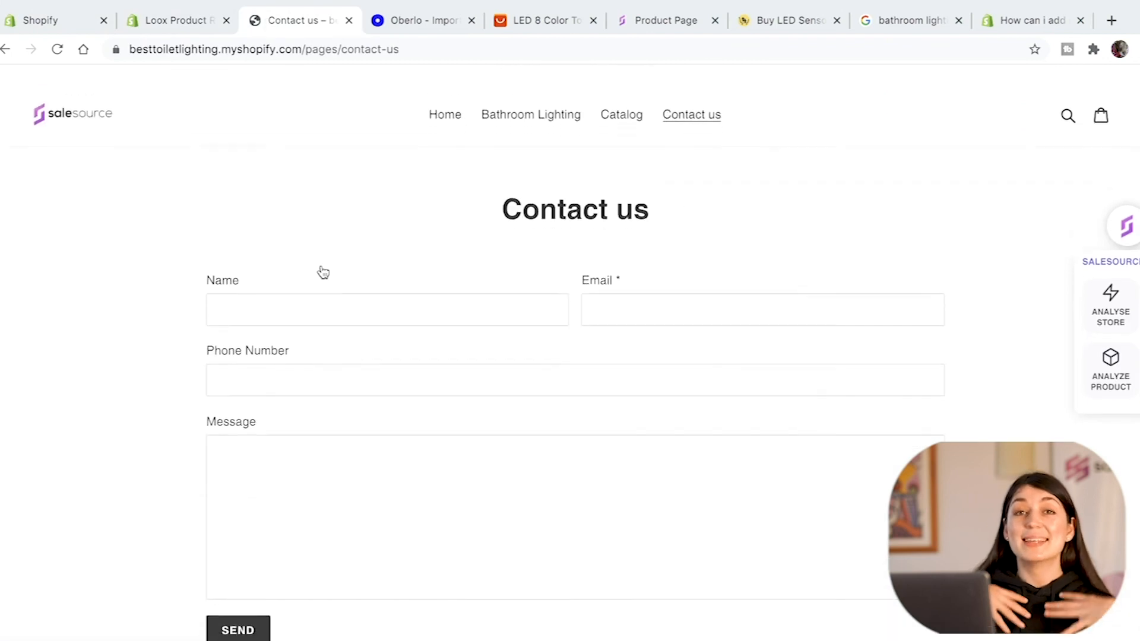
scroll(323, 272, "down", 1)
left_click(438, 98)
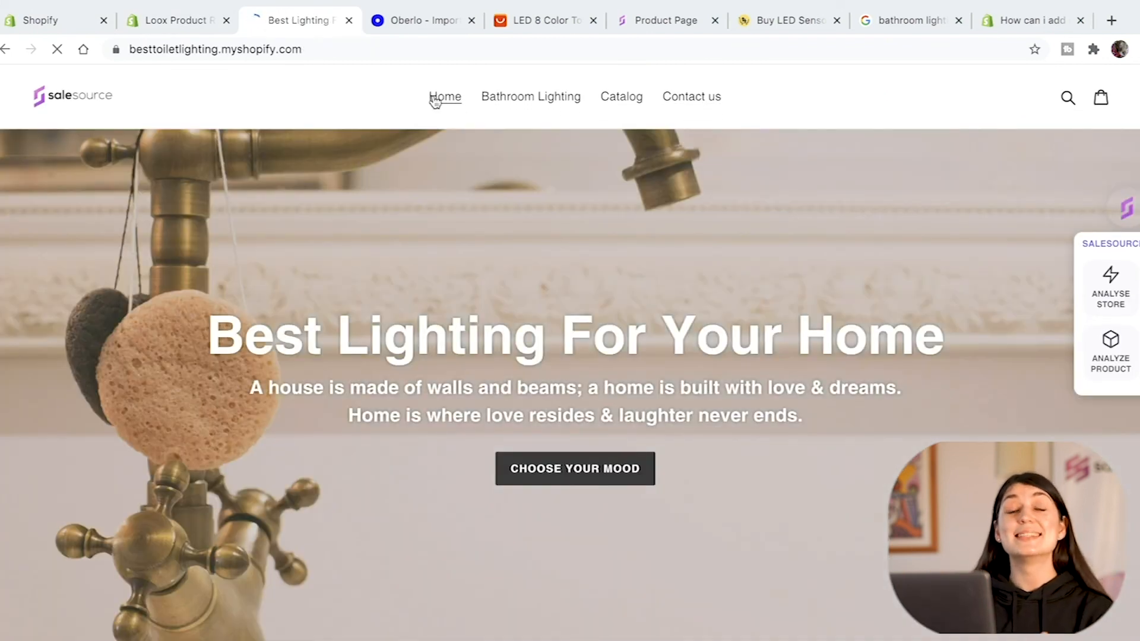